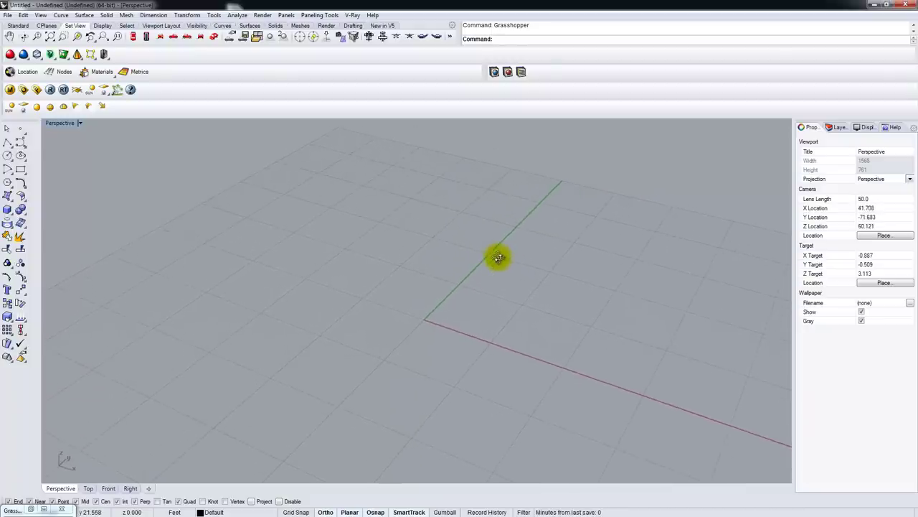
Step: Draw a solid box standing on the ground plane with its first base corner close to the origin
{"action": "type", "text": "B"}
{"action": "key", "text": "Return"}
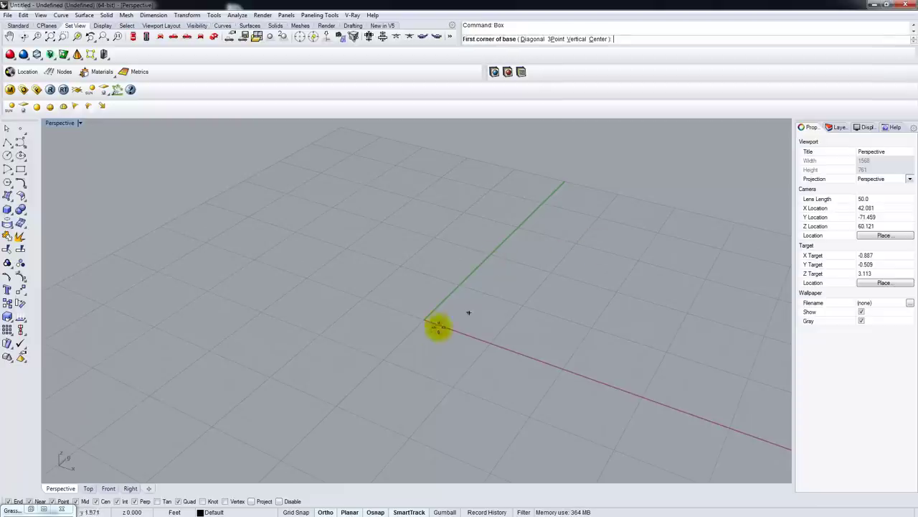
{"action": "left_click", "coordinate": [428, 318]}
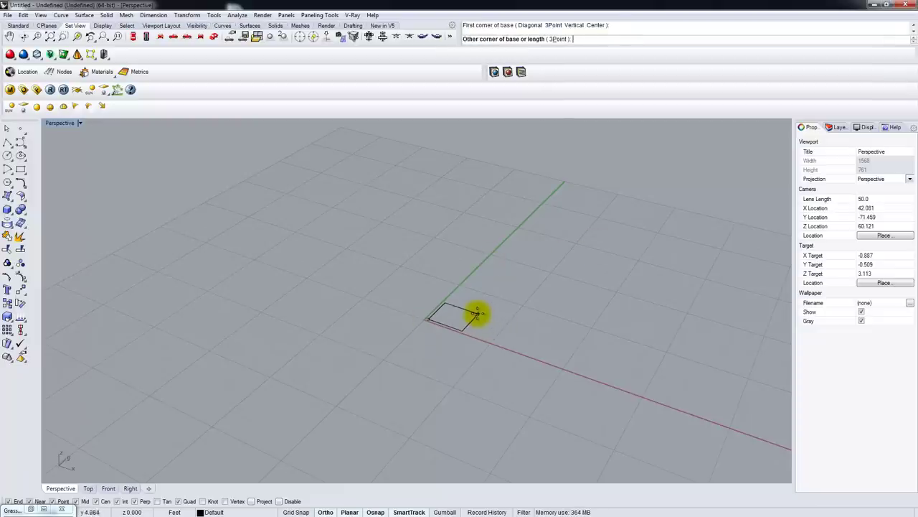
{"action": "left_click", "coordinate": [486, 314]}
{"action": "left_click", "coordinate": [491, 278]}
{"action": "mouse_move", "coordinate": [508, 321]}
{"action": "right_mouse_down"}
{"action": "mouse_move", "coordinate": [527, 309]}
{"action": "mouse_move", "coordinate": [492, 321]}
{"action": "right_mouse_up"}
{"action": "middle_click", "coordinate": [527, 308]}
{"action": "left_click", "coordinate": [539, 304]}
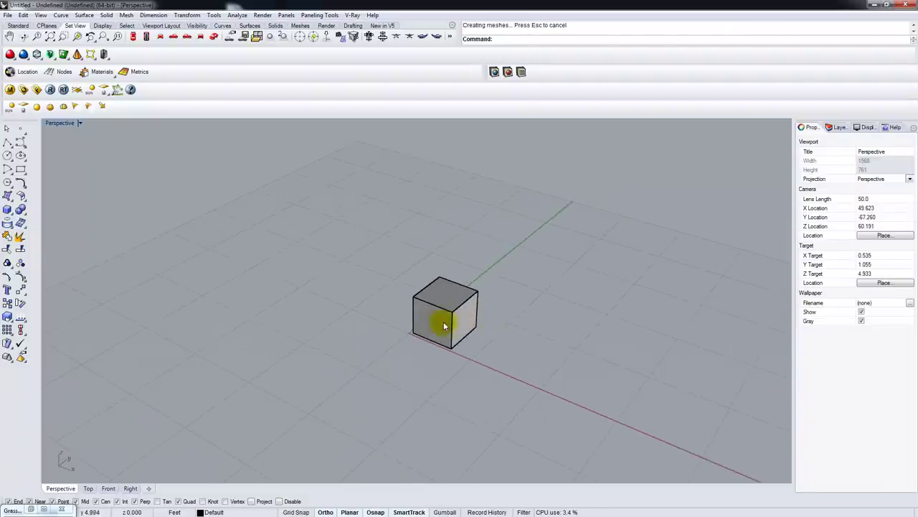
Step: Move the box from its base corner nearest the origin to the coordinates 0,0,0
{"action": "scroll", "coordinate": [441, 323], "scroll_direction": "up", "scroll_amount": 4}
{"action": "right_click_drag", "start_coordinate": [345, 361], "coordinate": [410, 344]}
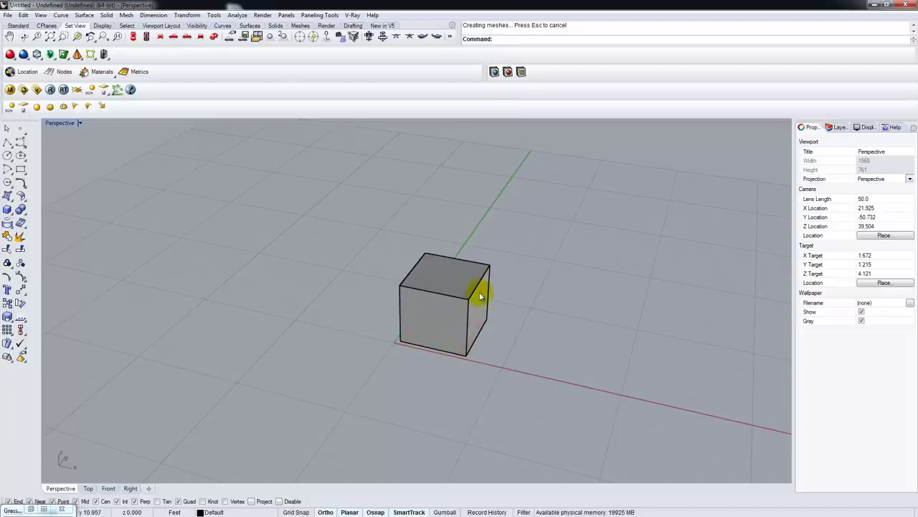
{"action": "left_click", "coordinate": [413, 328]}
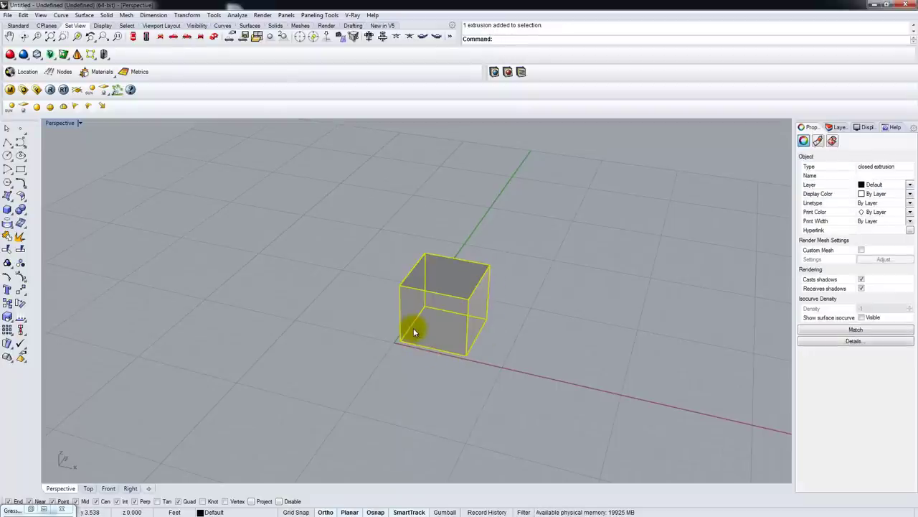
{"action": "type", "text": "m"}
{"action": "key", "text": "Return"}
{"action": "left_click", "coordinate": [413, 327]}
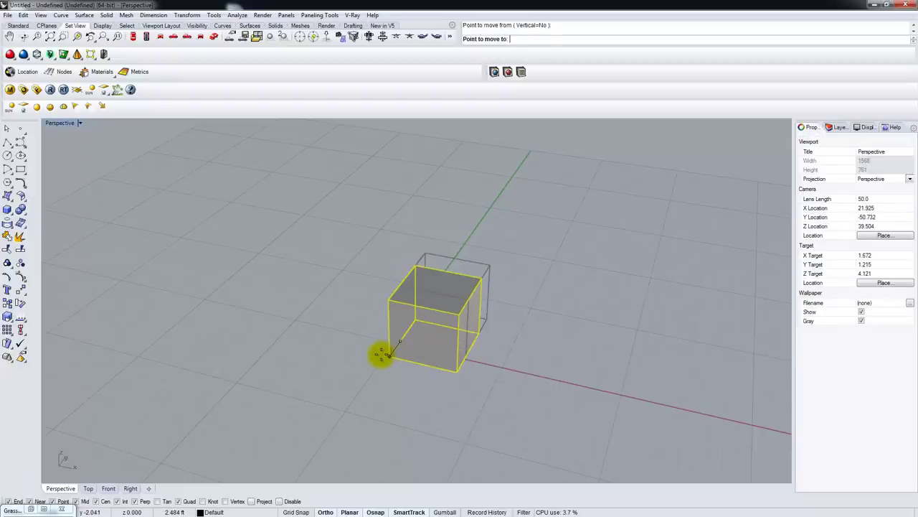
{"action": "type", "text": "0,0,0"}
{"action": "key", "text": "Return"}
{"action": "key", "text": "Escape"}
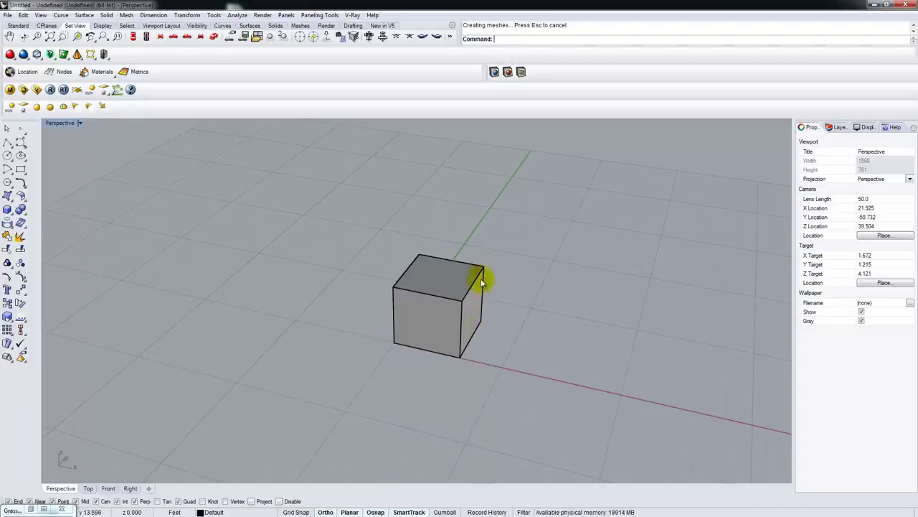
Step: Draw an S-shaped degree 3 curve with five control points on the ground plane beside the box
{"action": "right_click_drag", "start_coordinate": [482, 274], "coordinate": [492, 322]}
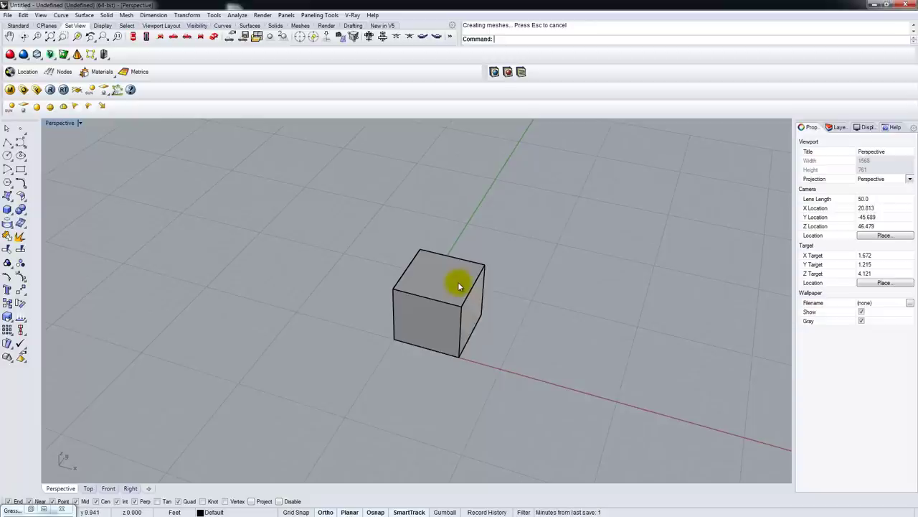
{"action": "right_click_drag", "start_coordinate": [446, 275], "coordinate": [514, 283]}
{"action": "type", "text": "curve"}
{"action": "key", "text": "Return"}
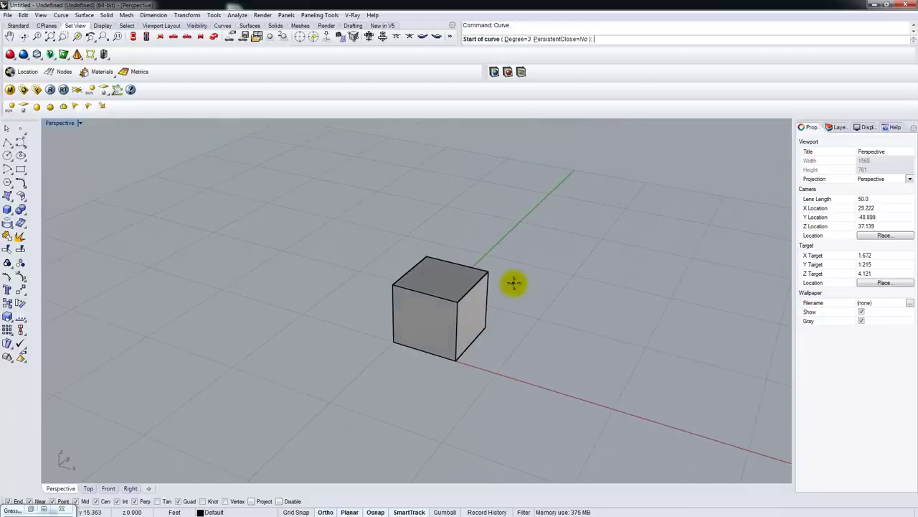
{"action": "right_click_drag", "start_coordinate": [570, 325], "coordinate": [467, 342], "text": "shift"}
{"action": "left_click", "coordinate": [483, 350]}
{"action": "left_click", "coordinate": [506, 324]}
{"action": "left_click", "coordinate": [612, 352]}
{"action": "left_click", "coordinate": [578, 410]}
{"action": "left_click", "coordinate": [634, 427]}
{"action": "key", "text": "Return"}
Step: Extrude the S-shaped curve vertically upward into a tall wavy surface, well above the height of the box
{"action": "left_click", "coordinate": [628, 426]}
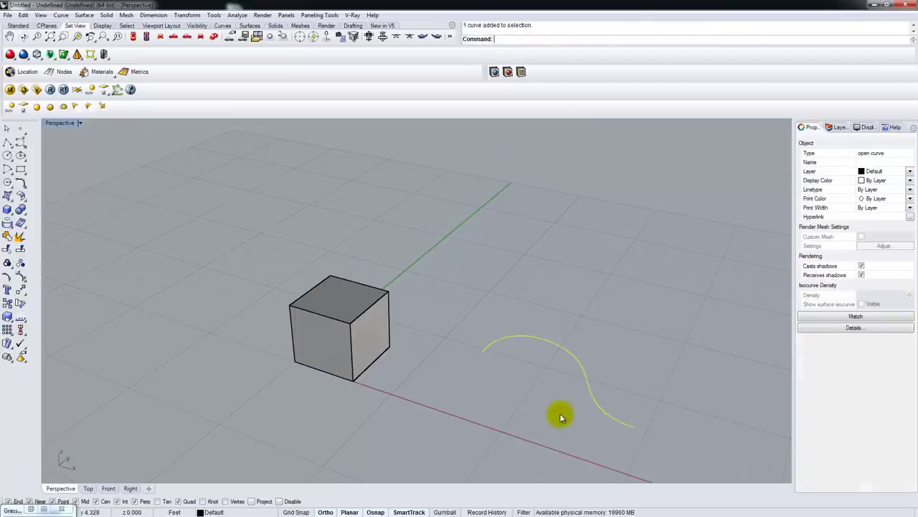
{"action": "type", "text": "ex"}
{"action": "key", "text": "Return"}
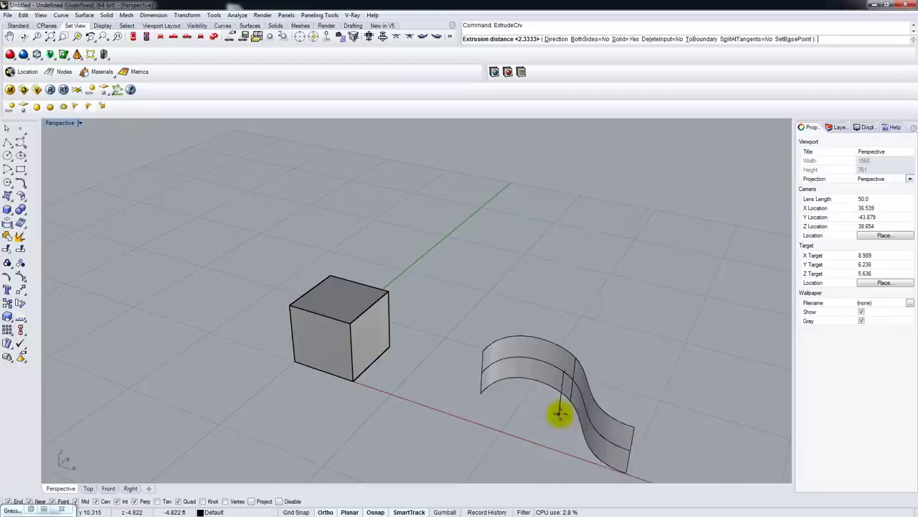
{"action": "left_click", "coordinate": [608, 169]}
{"action": "right_click_drag", "start_coordinate": [607, 169], "coordinate": [528, 208], "text": "shift"}
{"action": "right_click_drag", "start_coordinate": [527, 208], "coordinate": [547, 200]}
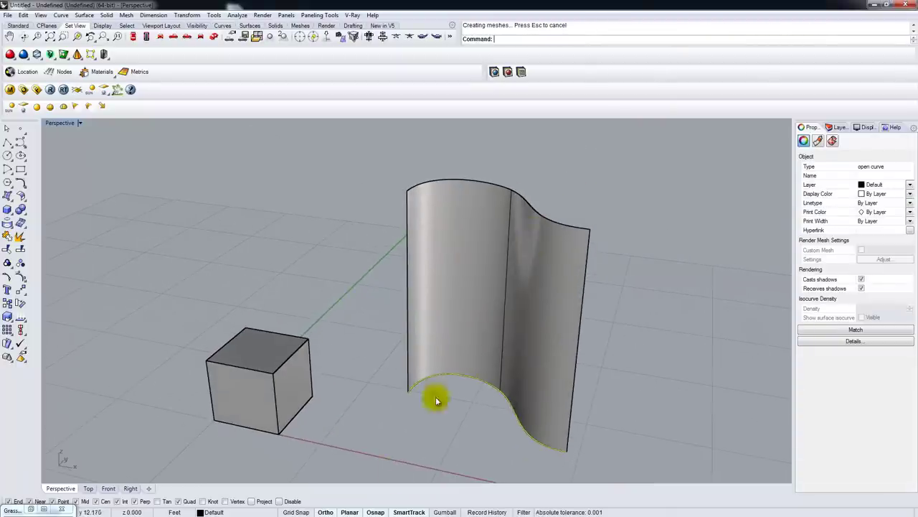
Step: Examine the extruded wavy surface from several angles, selecting it to check its edges and curvature
{"action": "left_click", "coordinate": [404, 461]}
{"action": "left_click", "coordinate": [410, 390]}
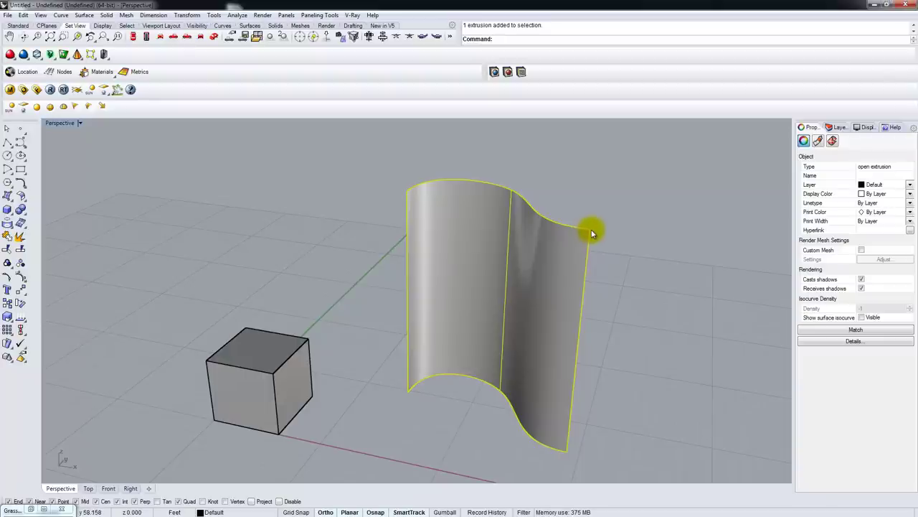
{"action": "mouse_move", "coordinate": [558, 254]}
{"action": "right_mouse_down"}
{"action": "mouse_move", "coordinate": [596, 244]}
{"action": "mouse_move", "coordinate": [509, 250]}
{"action": "mouse_move", "coordinate": [547, 249]}
{"action": "right_mouse_up"}
{"action": "left_click", "coordinate": [595, 255]}
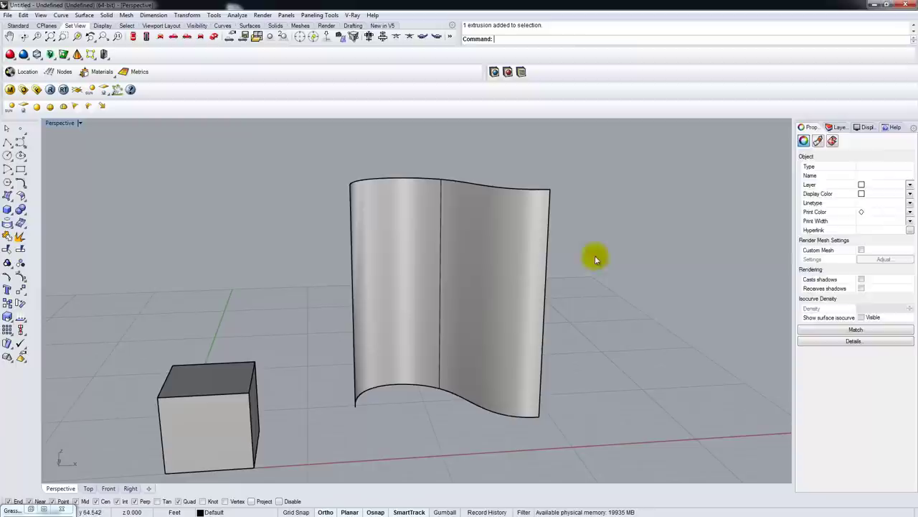
{"action": "left_click", "coordinate": [465, 287]}
{"action": "right_click_drag", "start_coordinate": [467, 286], "coordinate": [465, 293]}
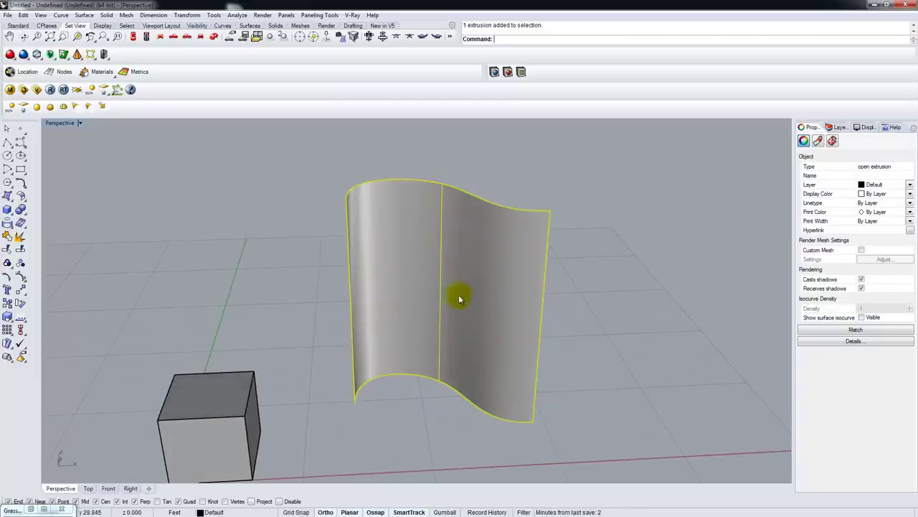
{"action": "mouse_move", "coordinate": [459, 294]}
{"action": "right_mouse_down"}
{"action": "mouse_move", "coordinate": [469, 291]}
{"action": "mouse_move", "coordinate": [459, 279]}
{"action": "mouse_move", "coordinate": [467, 294]}
{"action": "right_mouse_up"}
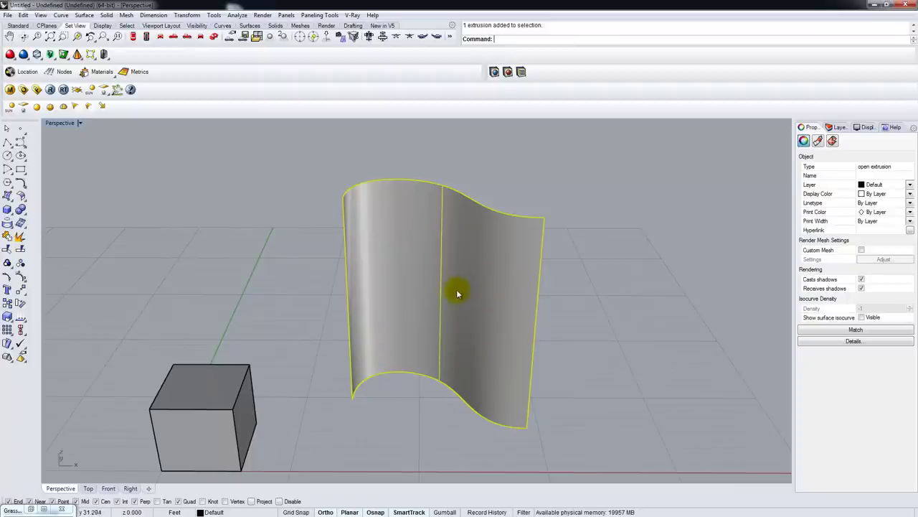
{"action": "right_click_drag", "start_coordinate": [508, 287], "coordinate": [452, 331]}
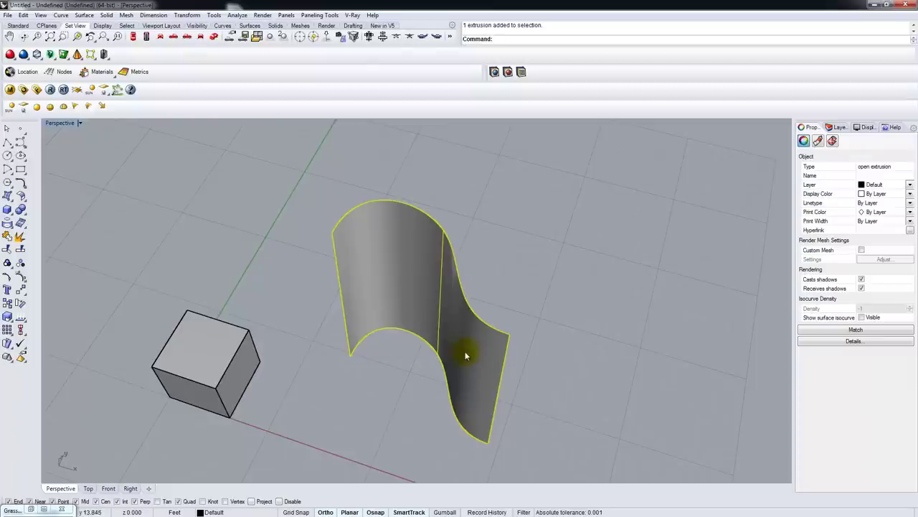
{"action": "right_click_drag", "start_coordinate": [446, 348], "coordinate": [471, 333]}
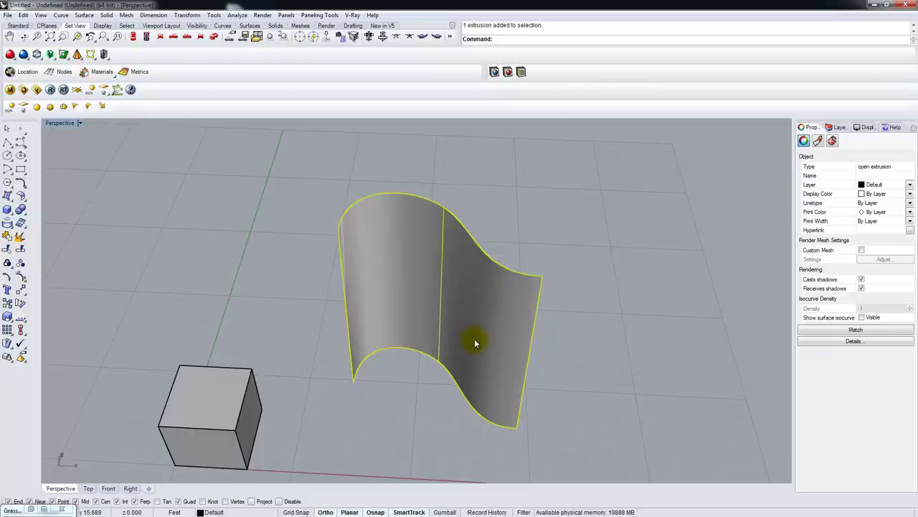
Step: Delete the box, the S-shaped curve and the extruded surface to clear the scene
{"action": "left_click", "coordinate": [522, 212]}
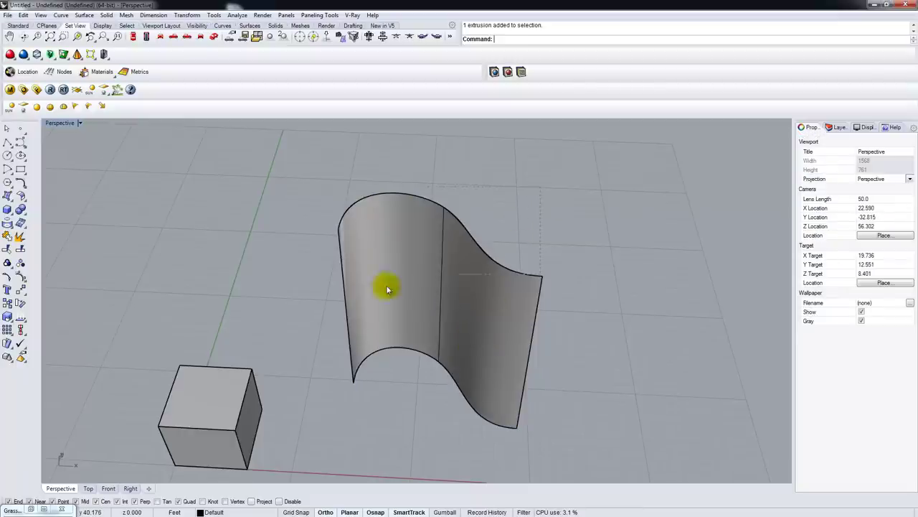
{"action": "left_click_drag", "start_coordinate": [198, 436], "coordinate": [199, 437]}
{"action": "key", "text": "Delete"}
Step: Create a vertical plane surface near the origin, about 30 ft wide along the X direction and 60 ft high
{"action": "right_click_drag", "start_coordinate": [319, 365], "coordinate": [308, 331]}
{"action": "scroll", "coordinate": [309, 330], "scroll_direction": "down", "scroll_amount": 7}
{"action": "right_click_drag", "start_coordinate": [359, 351], "coordinate": [333, 370]}
{"action": "type", "text": "plane"}
{"action": "key", "text": "Return"}
{"action": "type", "text": "v"}
{"action": "key", "text": "Return"}
{"action": "left_click", "coordinate": [290, 338]}
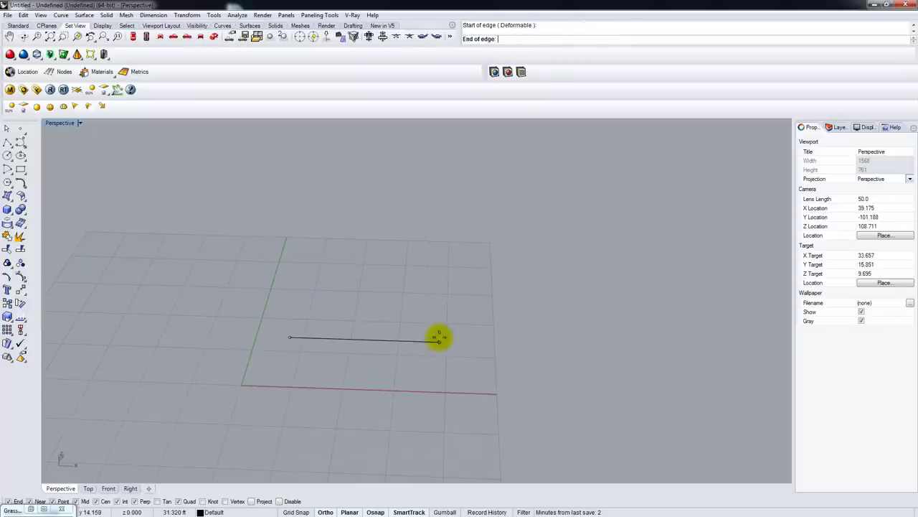
{"action": "key", "text": "Return"}
{"action": "left_click", "coordinate": [435, 339]}
{"action": "type", "text": "60"}
{"action": "key", "text": "Return"}
{"action": "scroll", "coordinate": [433, 197], "scroll_direction": "down", "scroll_amount": 3}
Step: Check the model units in the document properties and close the settings without changing them
{"action": "type", "text": "units"}
{"action": "key", "text": "Return"}
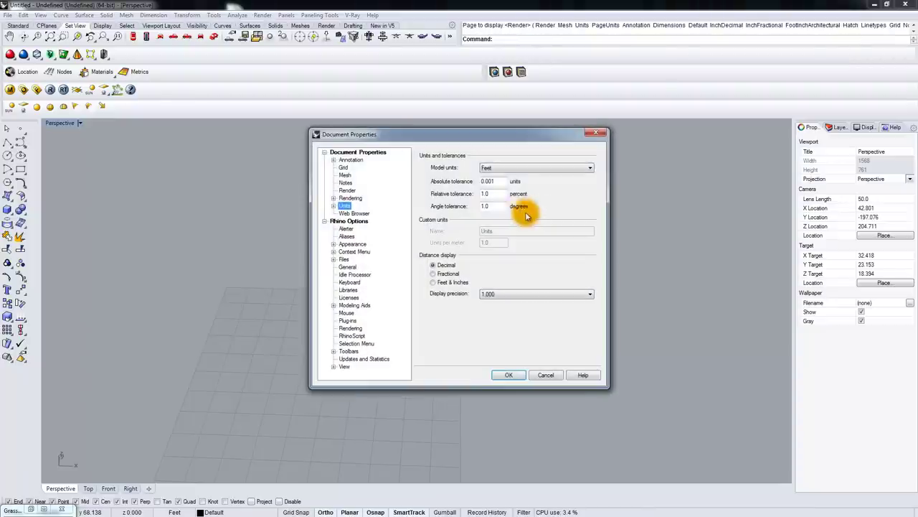
{"action": "left_click_drag", "start_coordinate": [535, 133], "coordinate": [666, 151]}
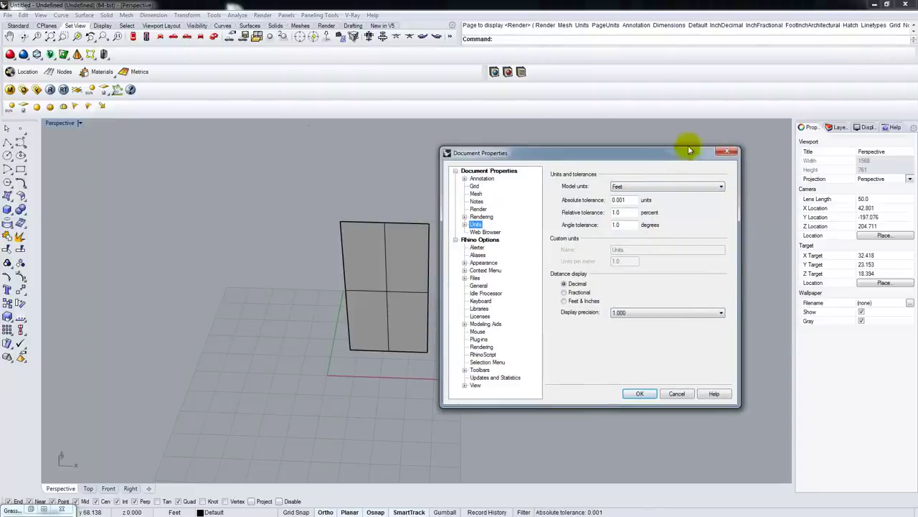
{"action": "left_click", "coordinate": [730, 153]}
Step: Switch to Grasshopper and place a Surface parameter on the empty canvas
{"action": "right_click_drag", "start_coordinate": [545, 251], "coordinate": [323, 345]}
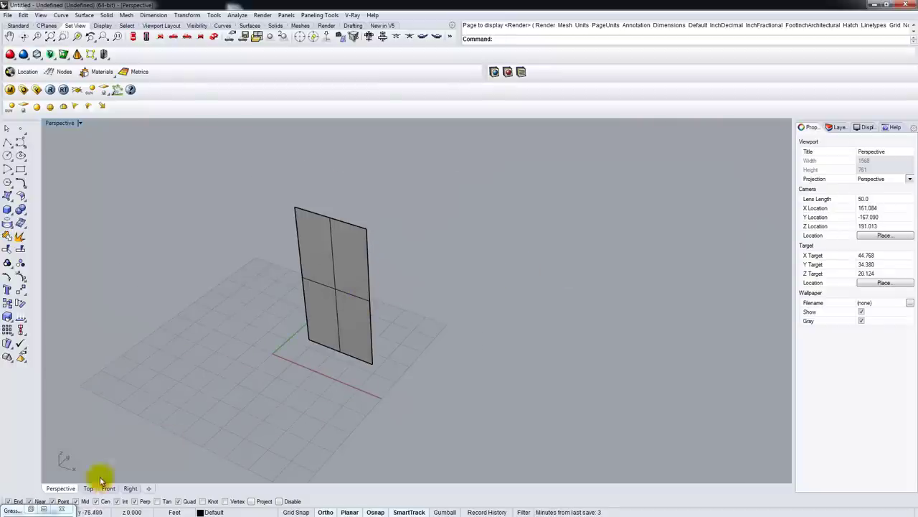
{"action": "left_click", "coordinate": [30, 509]}
{"action": "right_click_drag", "start_coordinate": [437, 308], "coordinate": [512, 300]}
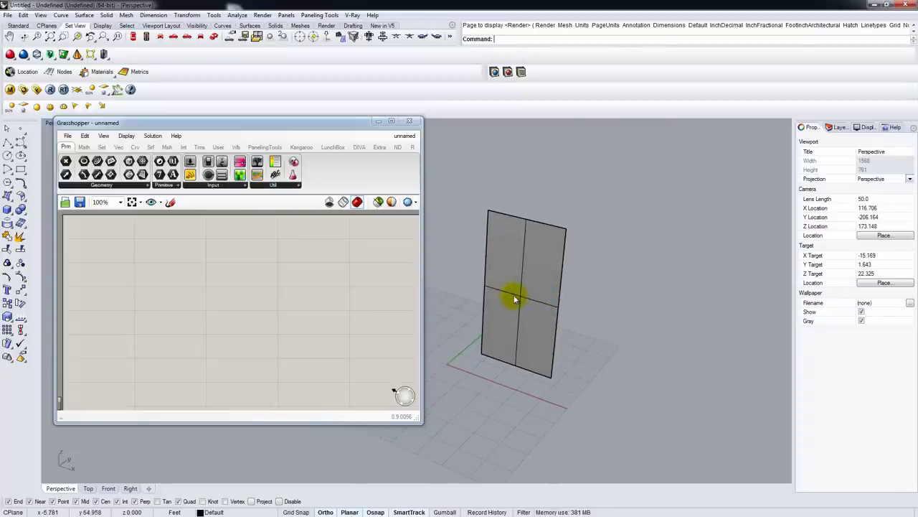
{"action": "double_click", "coordinate": [186, 287]}
{"action": "type", "text": "surface"}
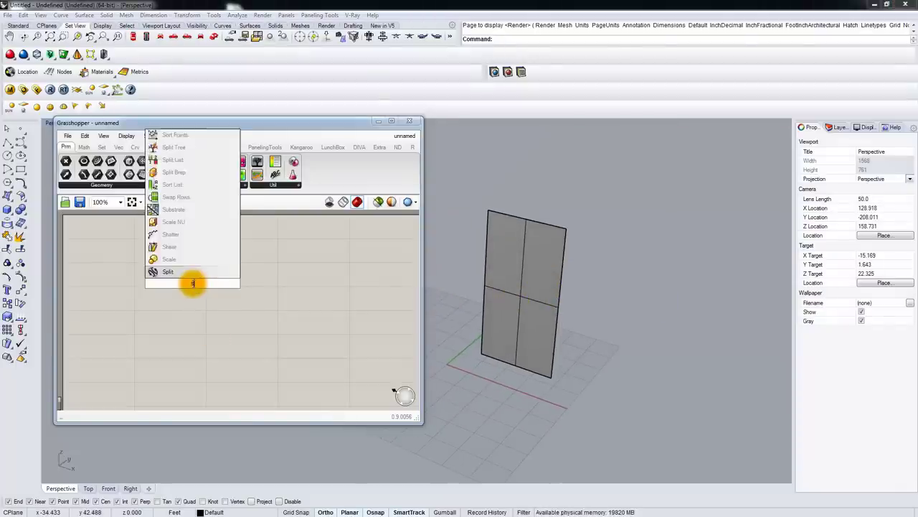
{"action": "left_click", "coordinate": [175, 272]}
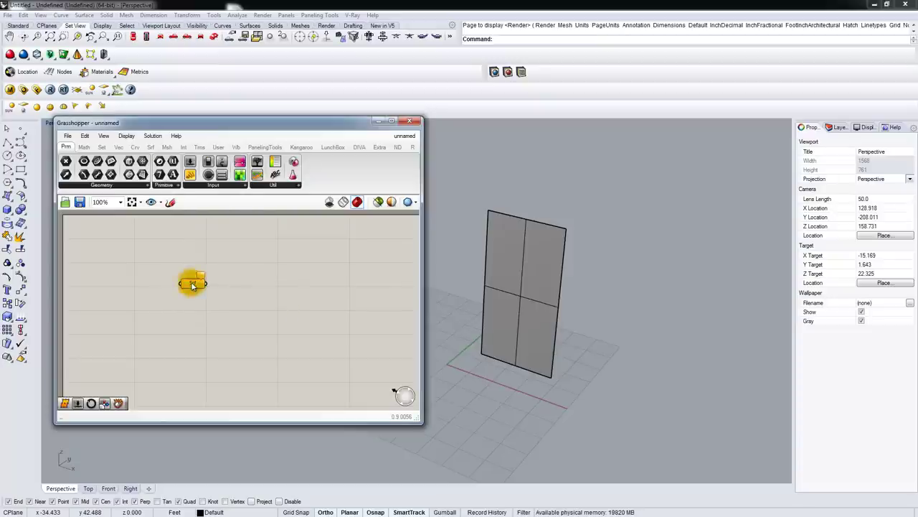
Step: Assign the vertical plane to the Surface parameter as its one surface and hide the original plane in Rhino
{"action": "right_click", "coordinate": [198, 282]}
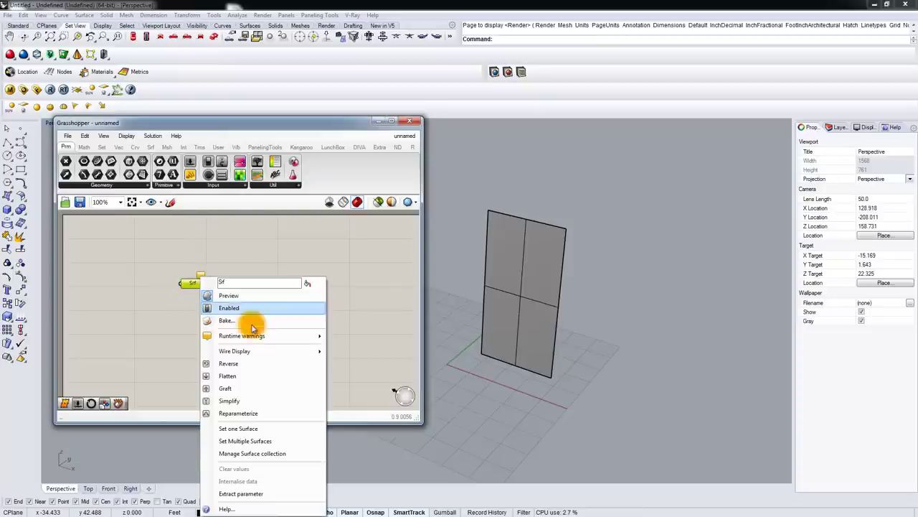
{"action": "left_click", "coordinate": [239, 428]}
{"action": "left_click", "coordinate": [521, 302]}
{"action": "left_click", "coordinate": [542, 309]}
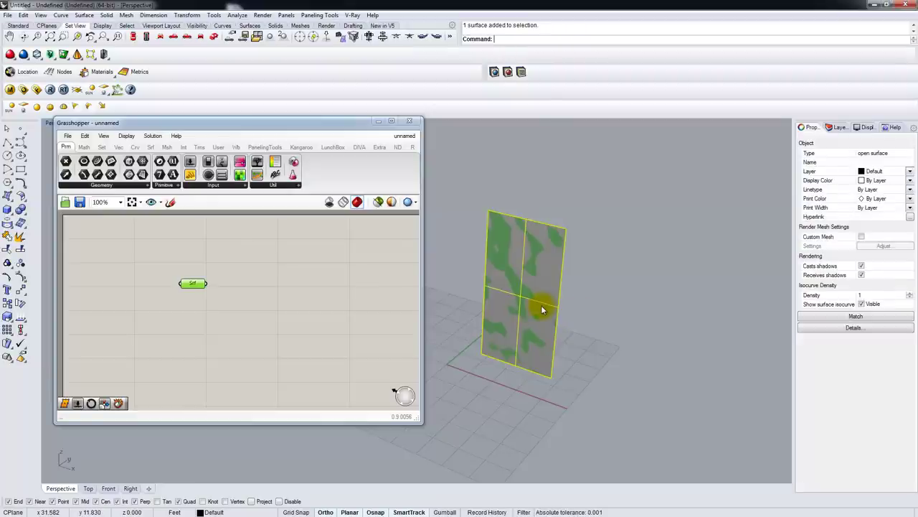
{"action": "key", "text": "Return"}
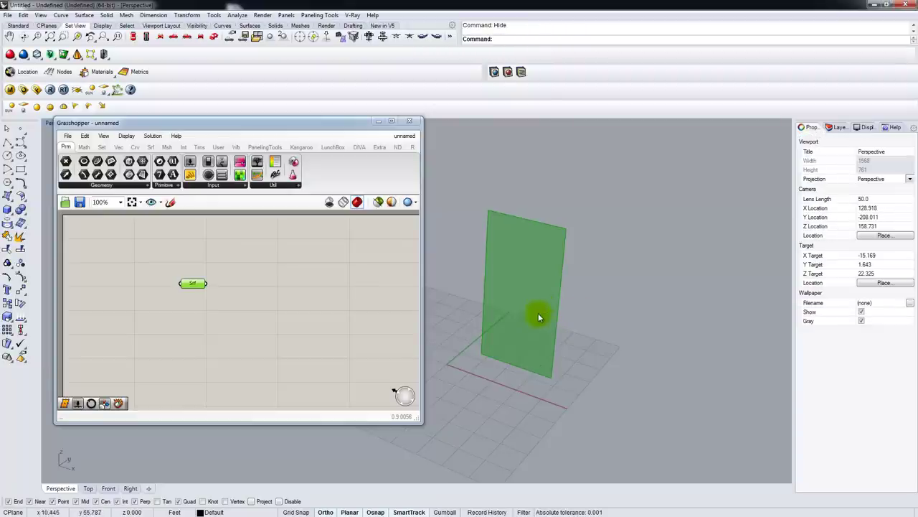
Step: Add the Contour component that creates Brep or Mesh contours to the canvas beside the Surface parameter
{"action": "left_click", "coordinate": [236, 320]}
{"action": "right_click_drag", "start_coordinate": [262, 330], "coordinate": [244, 326]}
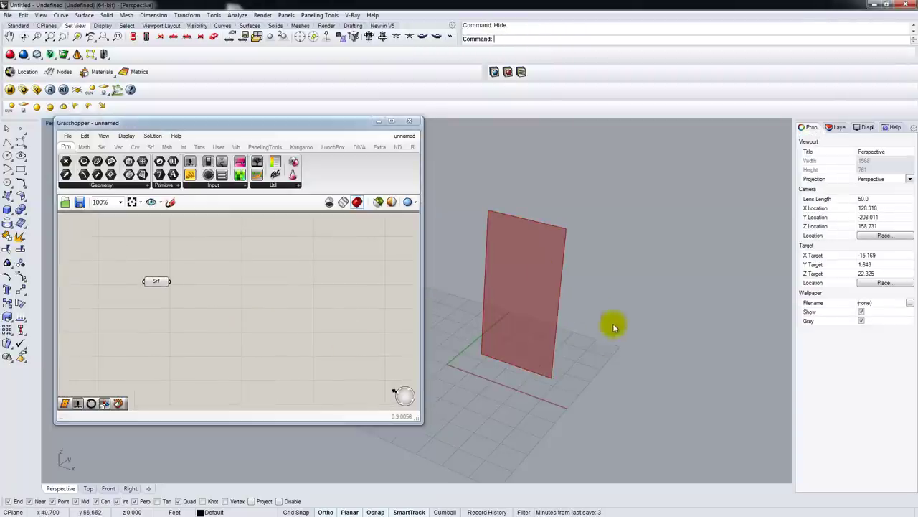
{"action": "right_click_drag", "start_coordinate": [211, 294], "coordinate": [203, 284]}
{"action": "right_click_drag", "start_coordinate": [521, 352], "coordinate": [539, 361]}
{"action": "right_click_drag", "start_coordinate": [521, 288], "coordinate": [588, 392]}
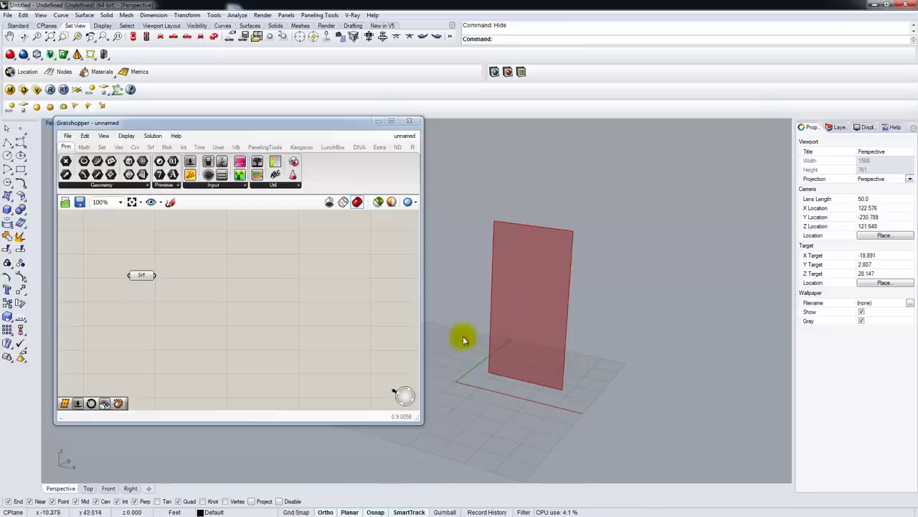
{"action": "double_click", "coordinate": [226, 287]}
{"action": "type", "text": "contour"}
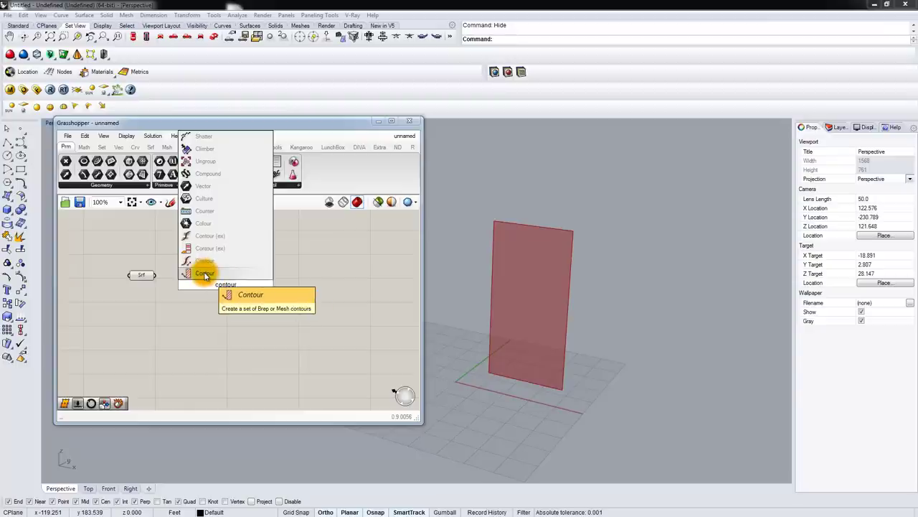
{"action": "left_click", "coordinate": [204, 273]}
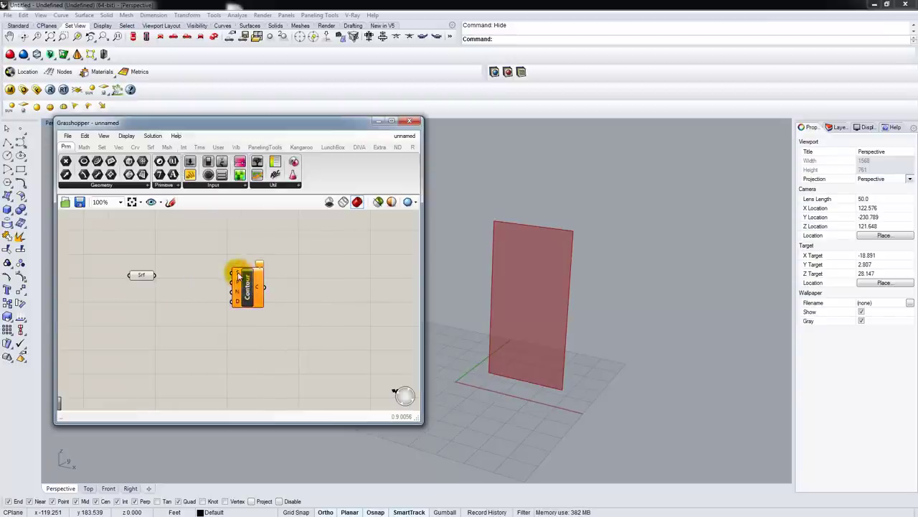
{"action": "scroll", "coordinate": [239, 271], "scroll_direction": "up", "scroll_amount": 4}
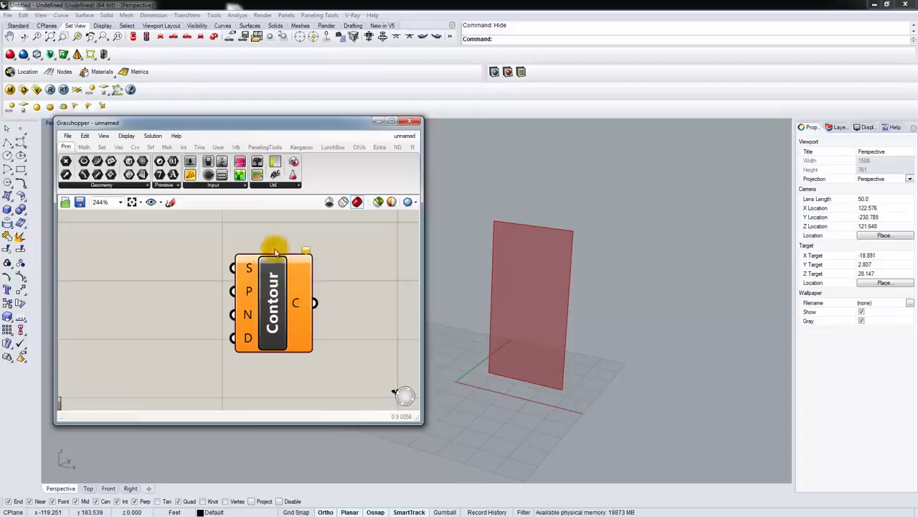
{"action": "mouse_move", "coordinate": [249, 272]}
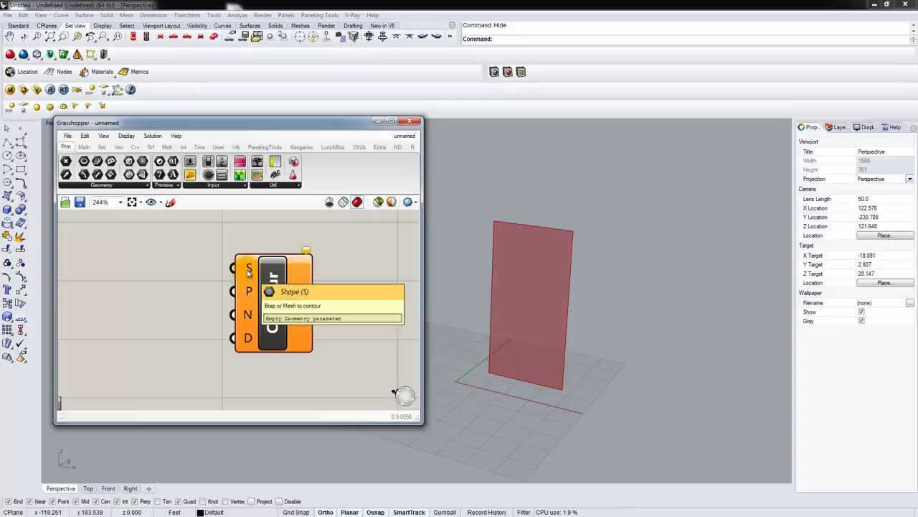
Step: Connect the Surface parameter to Contour's Shape input and space the two components farther apart on the canvas
{"action": "mouse_move", "coordinate": [249, 291]}
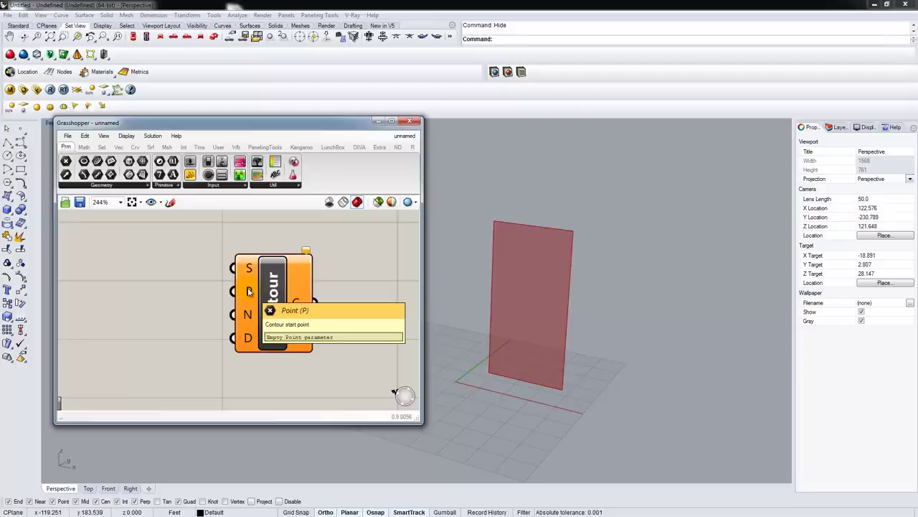
{"action": "mouse_move", "coordinate": [249, 324]}
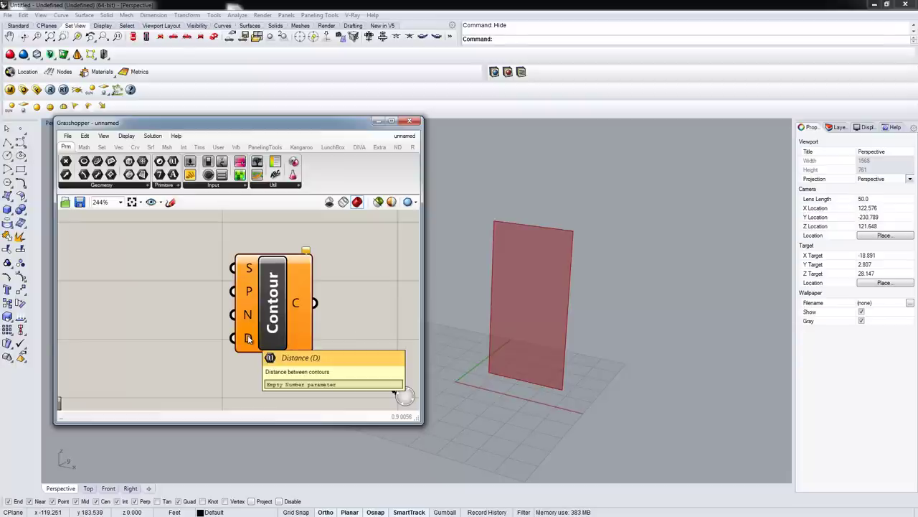
{"action": "scroll", "coordinate": [247, 338], "scroll_direction": "down", "scroll_amount": 2}
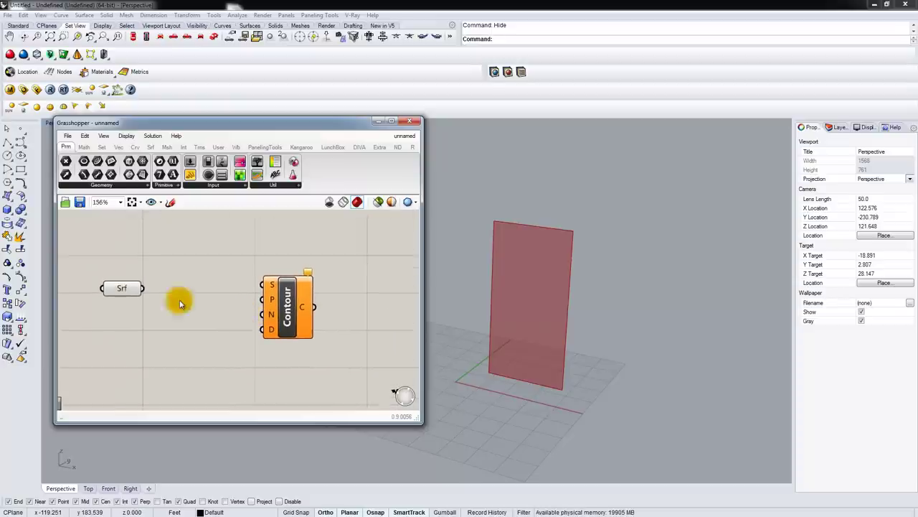
{"action": "left_click", "coordinate": [137, 276]}
{"action": "left_click_drag", "start_coordinate": [150, 273], "coordinate": [263, 284]}
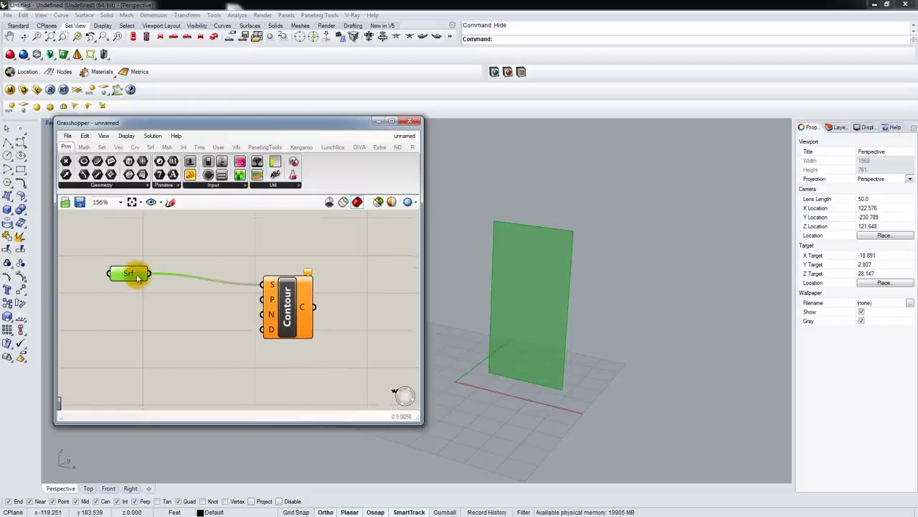
{"action": "right_click_drag", "start_coordinate": [290, 268], "coordinate": [263, 264]}
{"action": "left_click_drag", "start_coordinate": [279, 300], "coordinate": [382, 294]}
{"action": "left_click", "coordinate": [251, 293]}
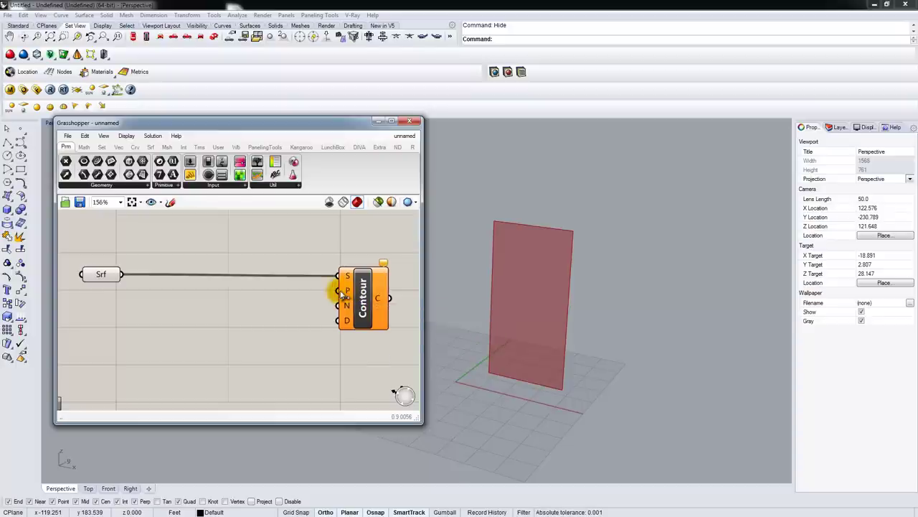
Step: Add a Deconstruct Brep component below the Surface parameter and connect the surface to its Brep input
{"action": "left_click", "coordinate": [599, 421]}
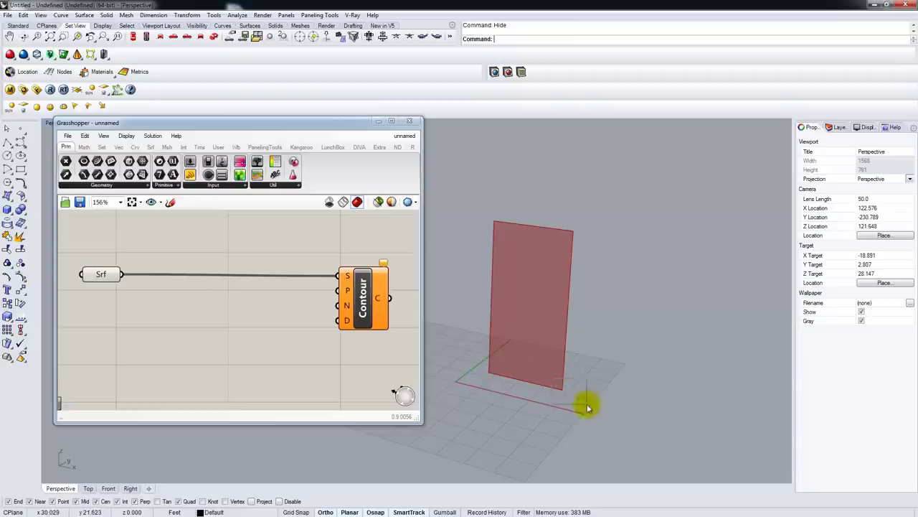
{"action": "double_click", "coordinate": [199, 322]}
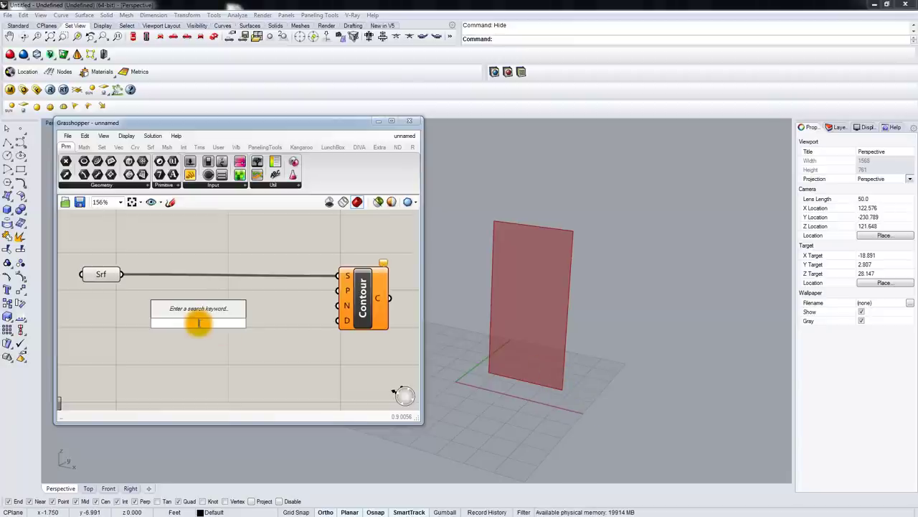
{"action": "type", "text": "de"}
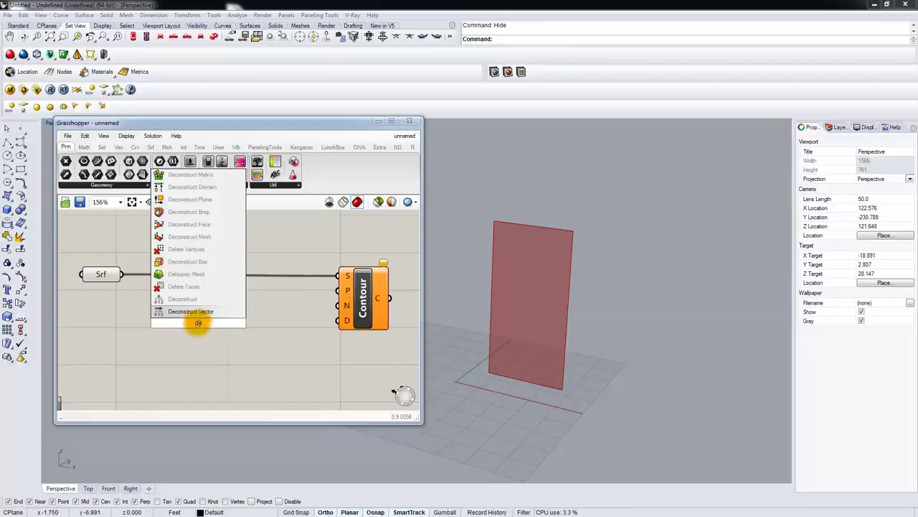
{"action": "left_click", "coordinate": [204, 212]}
{"action": "left_click_drag", "start_coordinate": [122, 276], "coordinate": [161, 335]}
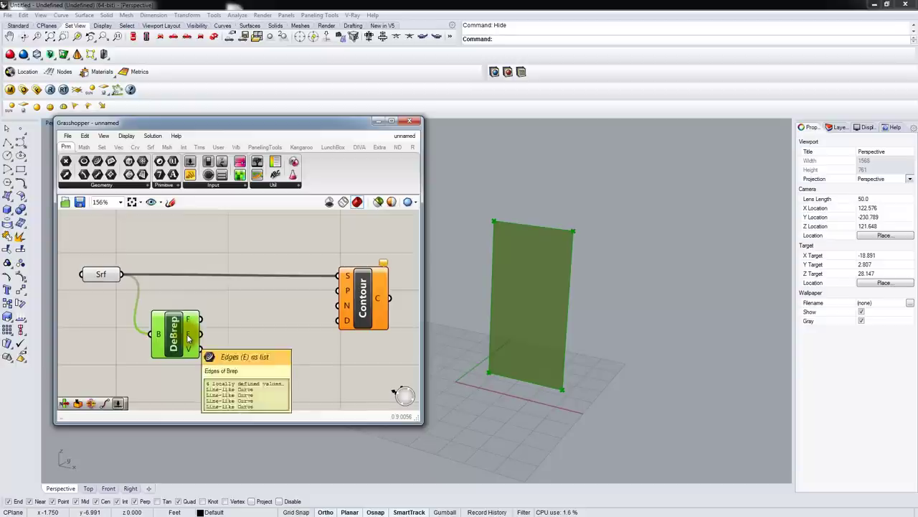
{"action": "right_click_drag", "start_coordinate": [223, 349], "coordinate": [185, 317]}
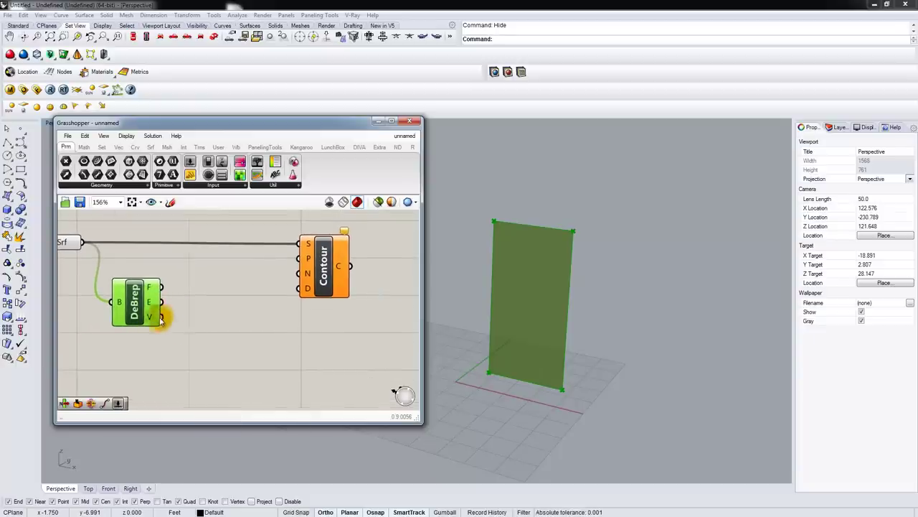
{"action": "left_click", "coordinate": [548, 378]}
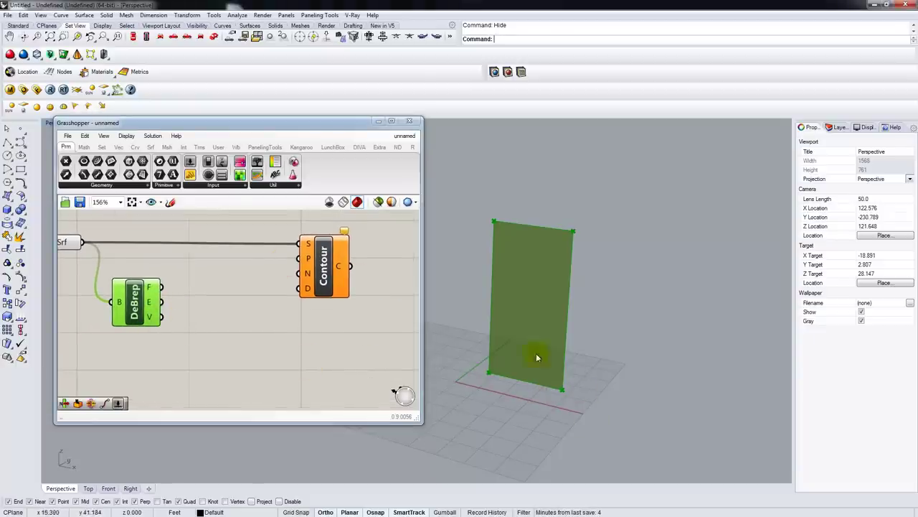
{"action": "double_click", "coordinate": [225, 335]}
{"action": "left_click", "coordinate": [147, 307]}
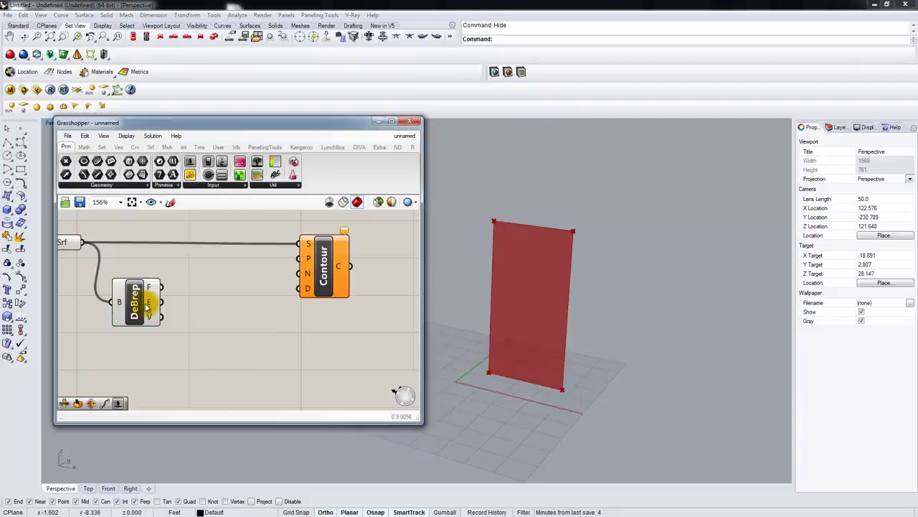
{"action": "mouse_move", "coordinate": [149, 306]}
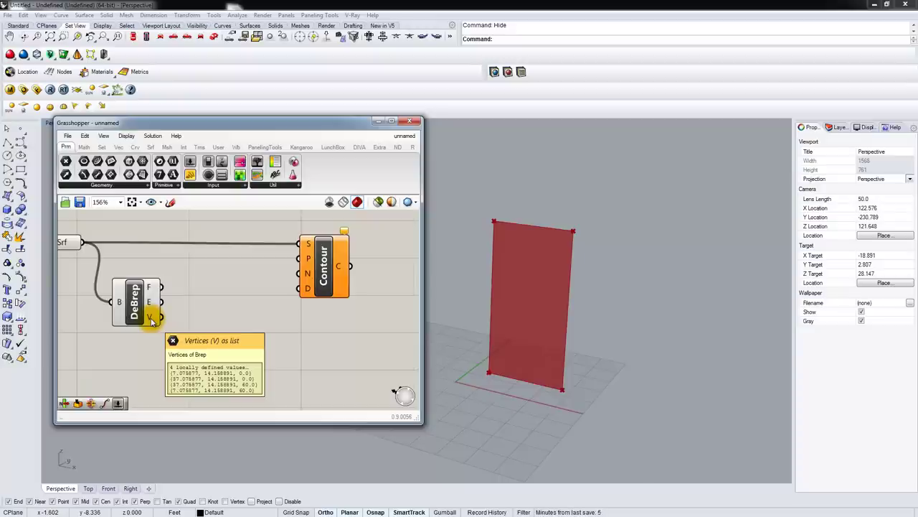
Step: Add a List Item component and connect the Vertices output of Deconstruct Brep to its list input
{"action": "double_click", "coordinate": [229, 346]}
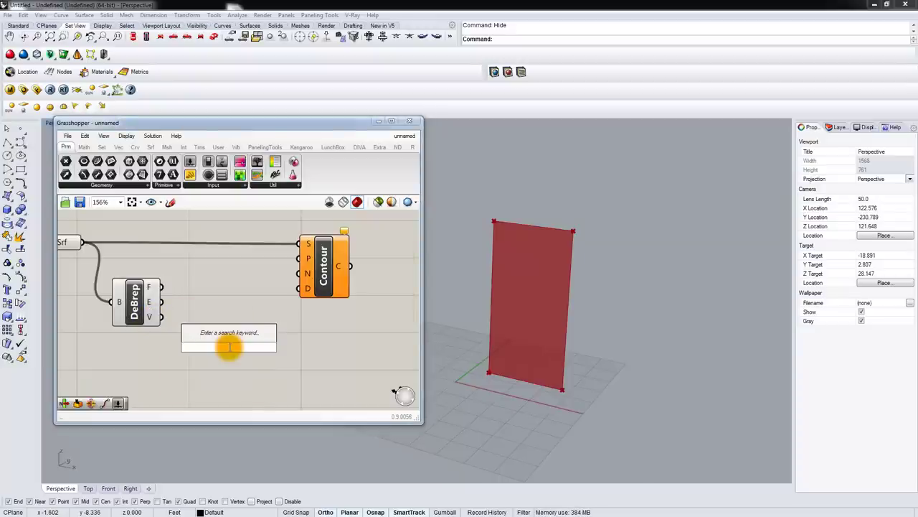
{"action": "type", "text": "list item"}
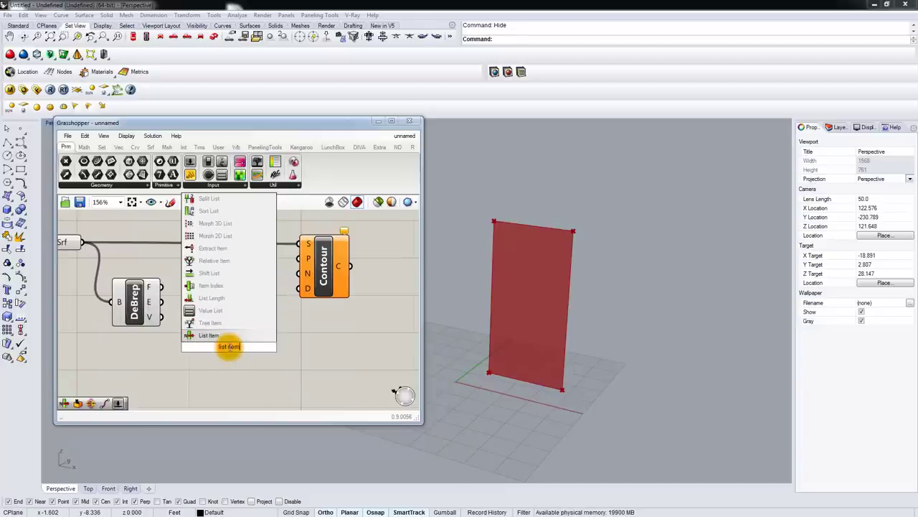
{"action": "key", "text": "Return"}
{"action": "left_click_drag", "start_coordinate": [160, 317], "coordinate": [204, 344]}
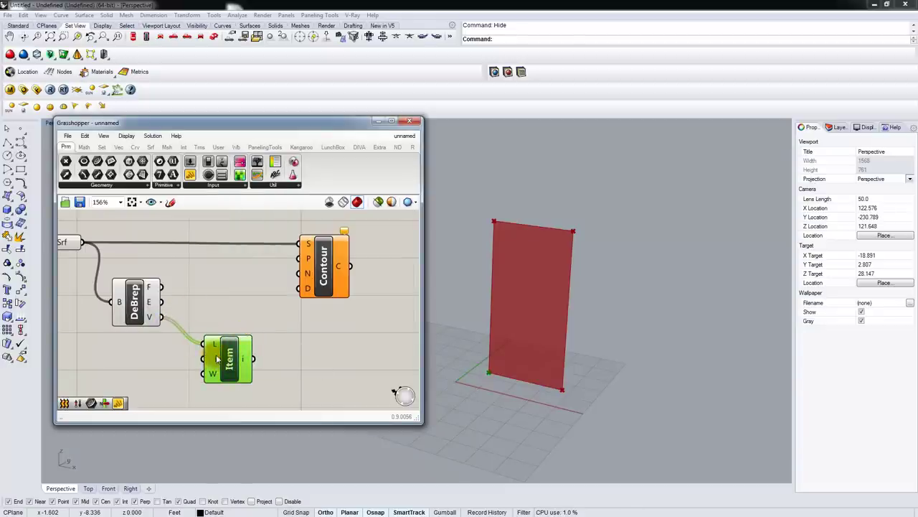
{"action": "right_click", "coordinate": [216, 361]}
{"action": "left_click", "coordinate": [245, 441]}
{"action": "left_click", "coordinate": [343, 442]}
{"action": "left_click", "coordinate": [348, 352]}
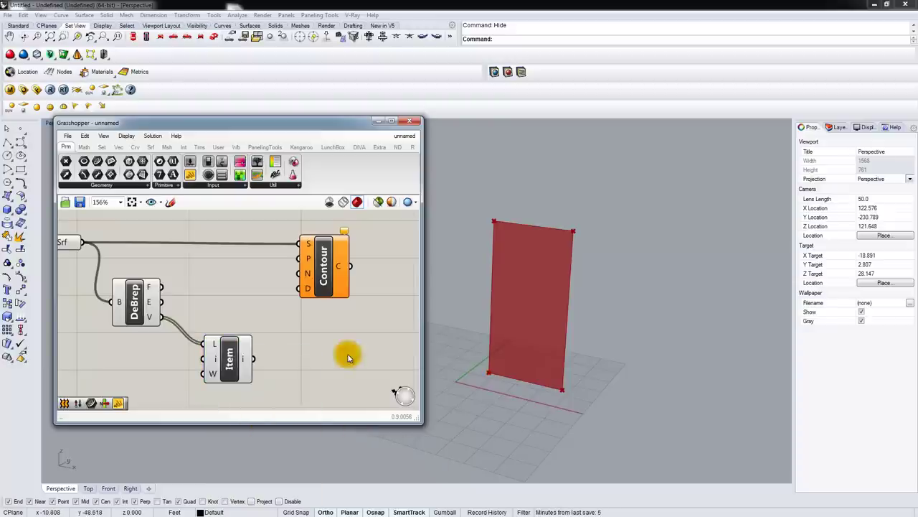
{"action": "left_click", "coordinate": [492, 376]}
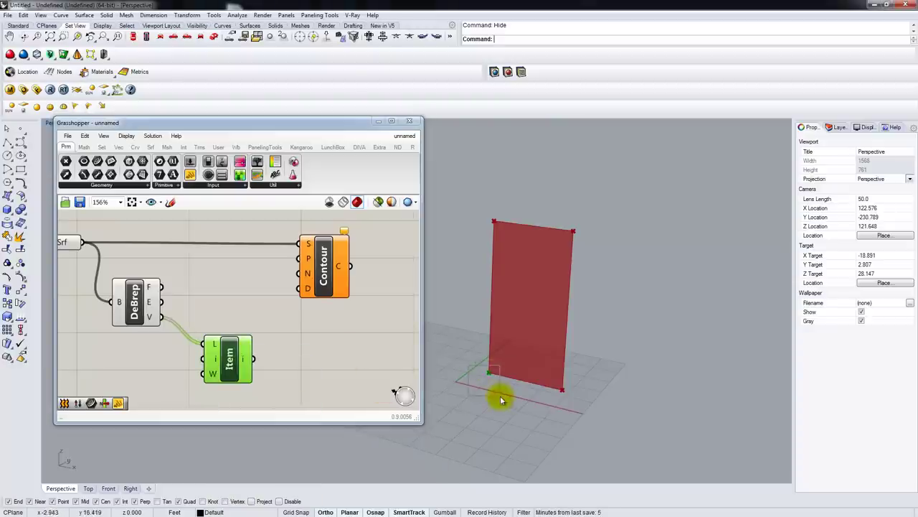
Step: Connect the List Item output to Contour's Point input as the start point and tidy both components' positions
{"action": "left_click_drag", "start_coordinate": [247, 369], "coordinate": [298, 261]}
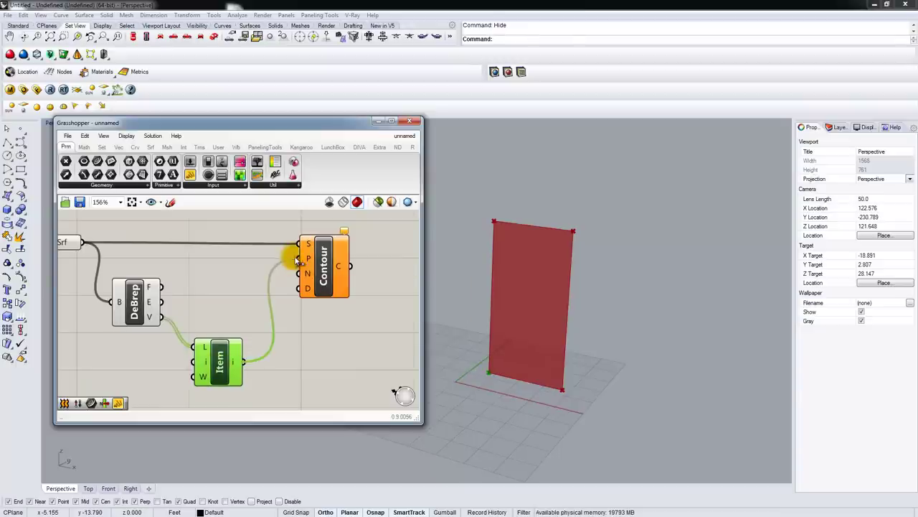
{"action": "left_click_drag", "start_coordinate": [218, 371], "coordinate": [218, 332]}
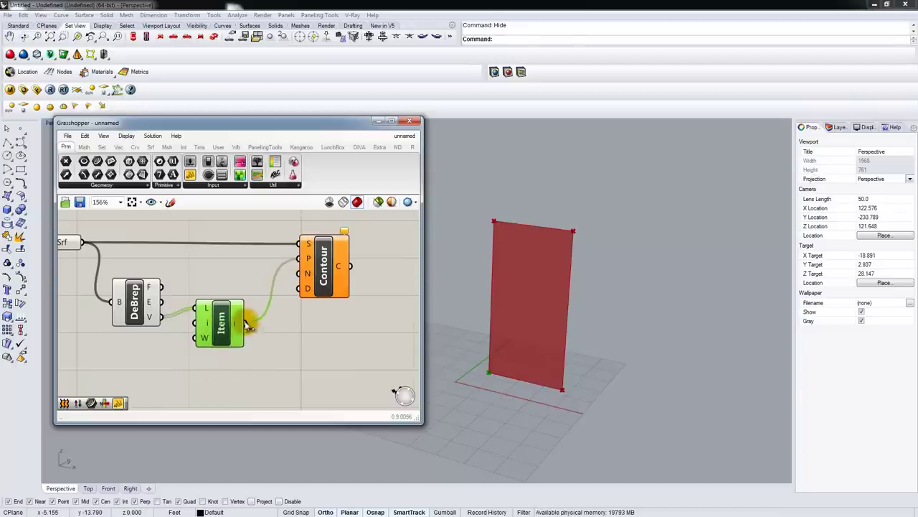
{"action": "right_click_drag", "start_coordinate": [320, 296], "coordinate": [240, 295]}
{"action": "left_click_drag", "start_coordinate": [235, 288], "coordinate": [272, 293]}
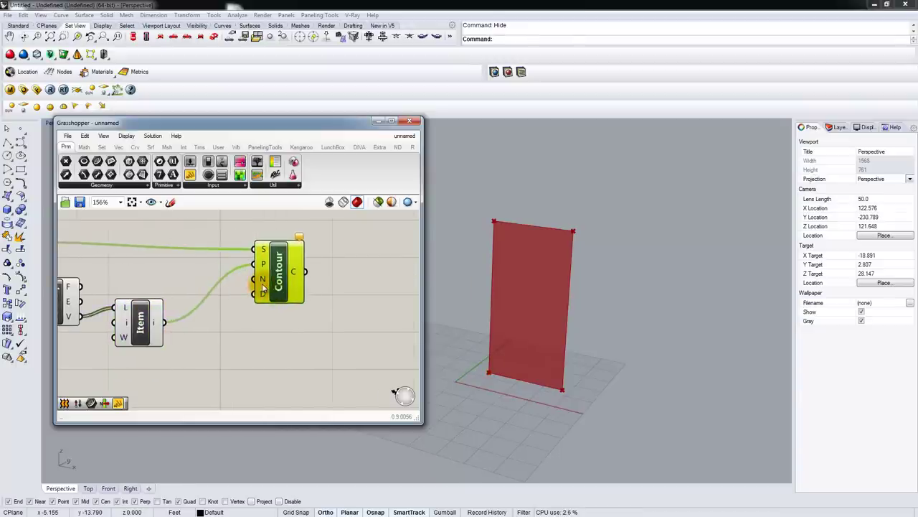
{"action": "mouse_move", "coordinate": [262, 283]}
{"action": "left_click_drag", "start_coordinate": [277, 284], "coordinate": [285, 282]}
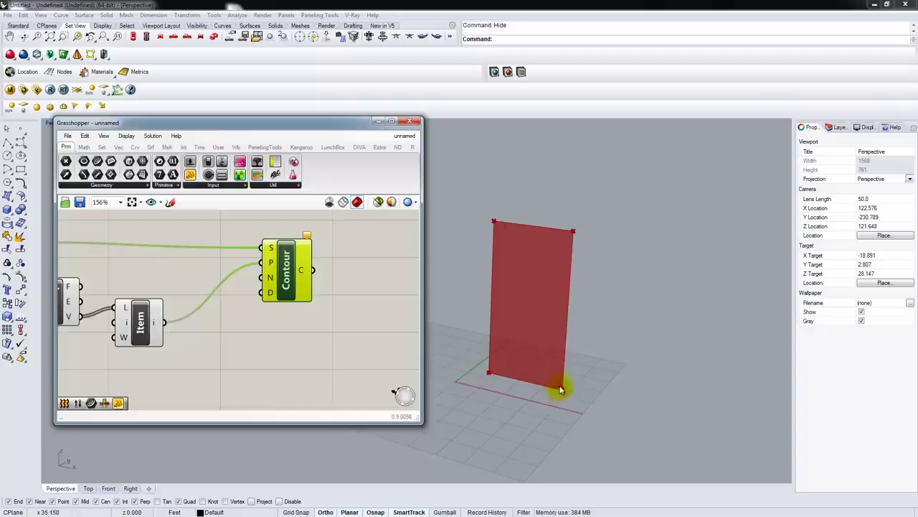
Step: Add a Unit Z vector, connect it to Contour's N input for the contour direction, and place it above List Item
{"action": "right_click_drag", "start_coordinate": [470, 334], "coordinate": [534, 326], "text": "shift"}
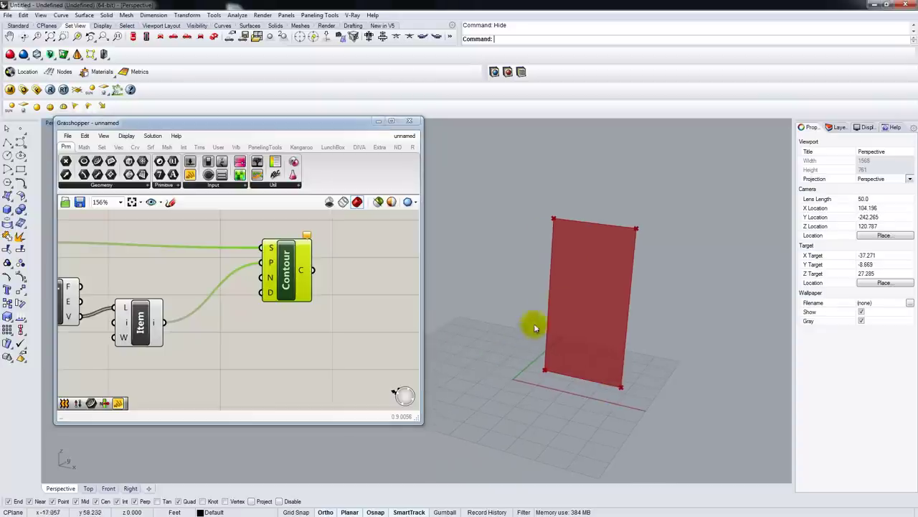
{"action": "right_click_drag", "start_coordinate": [615, 327], "coordinate": [643, 328]}
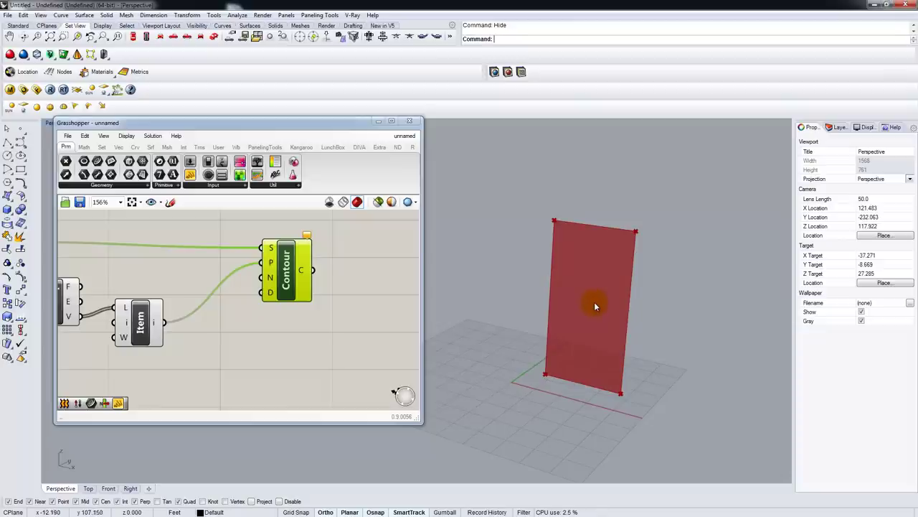
{"action": "right_click_drag", "start_coordinate": [592, 346], "coordinate": [553, 339], "text": "shift"}
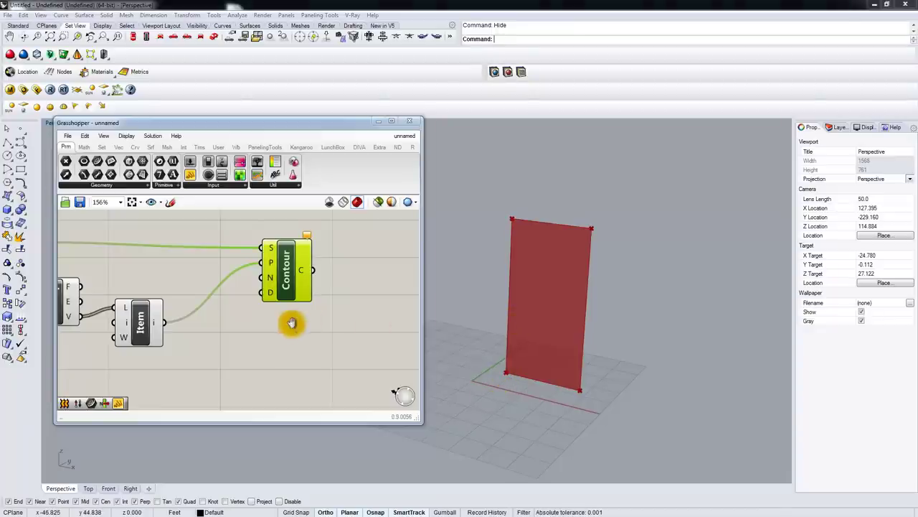
{"action": "right_click_drag", "start_coordinate": [292, 323], "coordinate": [312, 360]}
{"action": "double_click", "coordinate": [198, 239]}
{"action": "type", "text": "z"}
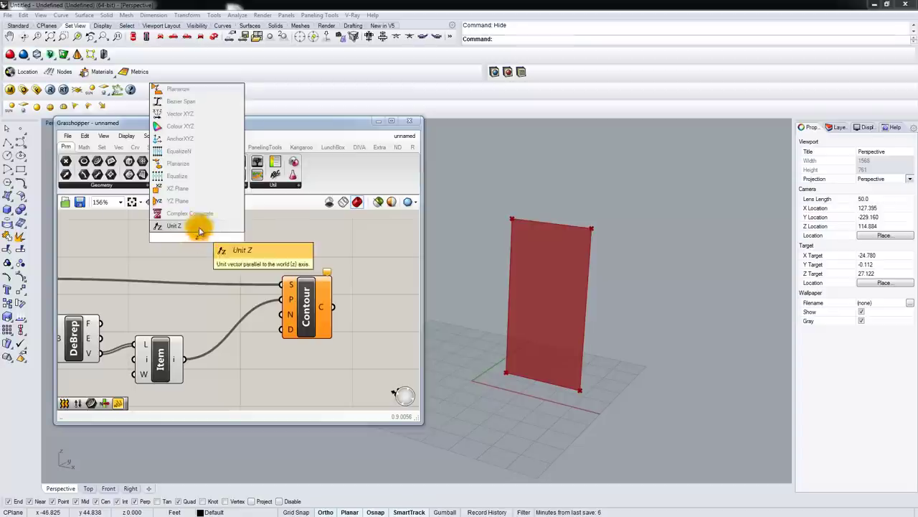
{"action": "left_click", "coordinate": [200, 226]}
{"action": "left_click_drag", "start_coordinate": [207, 242], "coordinate": [281, 314]}
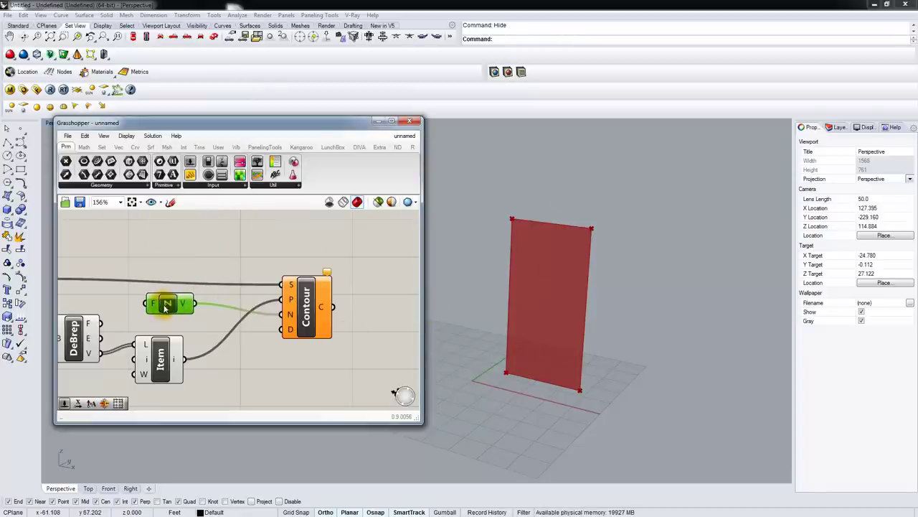
{"action": "left_click_drag", "start_coordinate": [165, 306], "coordinate": [159, 312]}
Step: Add a number slider, connect it to Contour's Distance input, and set the distance between contours to 9
{"action": "scroll", "coordinate": [206, 244], "scroll_direction": "down", "scroll_amount": 3}
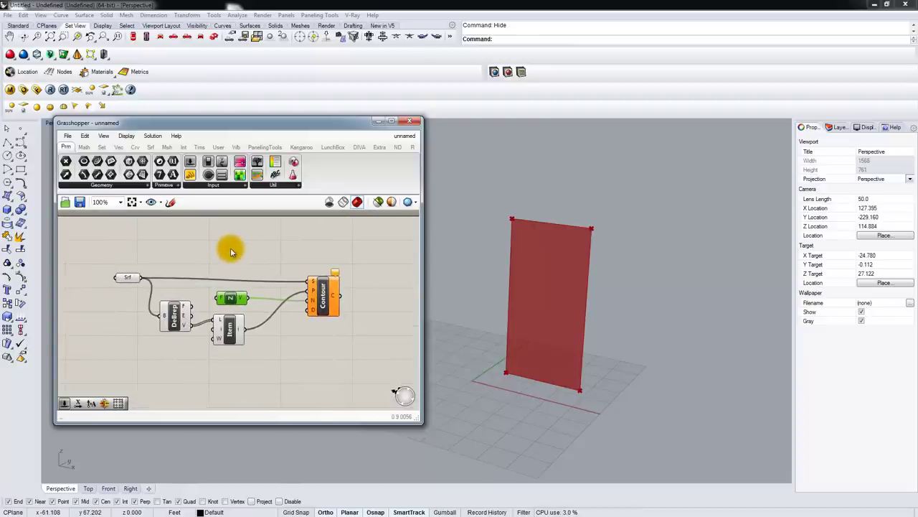
{"action": "double_click", "coordinate": [231, 251]}
{"action": "type", "text": "1"}
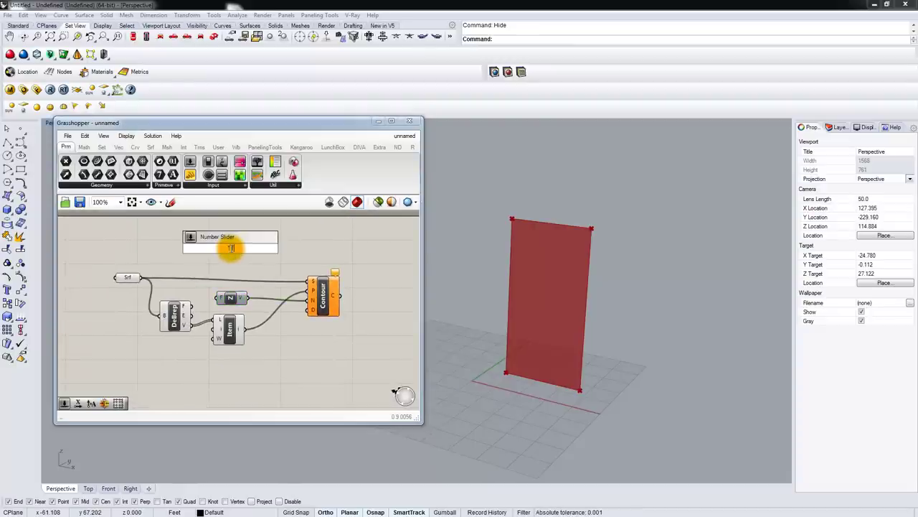
{"action": "key", "text": "Return"}
{"action": "left_click_drag", "start_coordinate": [215, 252], "coordinate": [311, 308]}
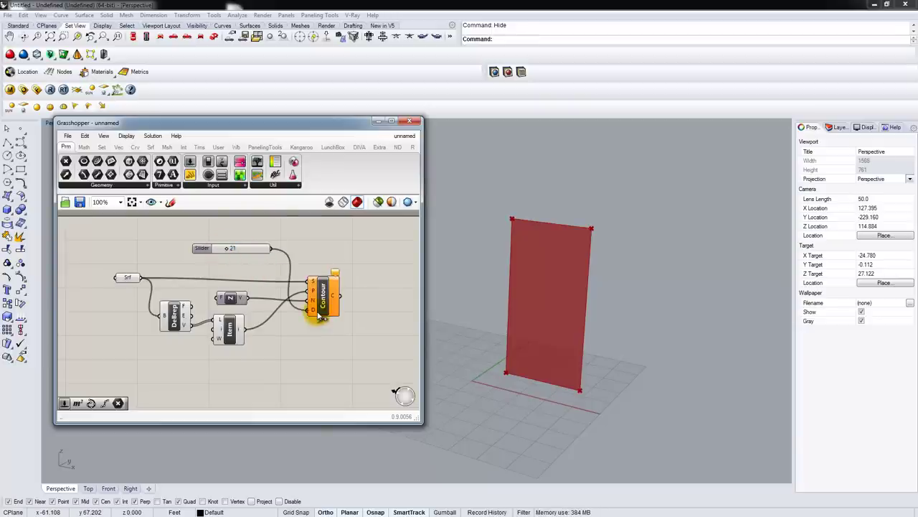
{"action": "scroll", "coordinate": [281, 256], "scroll_direction": "up", "scroll_amount": 3}
{"action": "scroll", "coordinate": [188, 257], "scroll_direction": "down", "scroll_amount": 2}
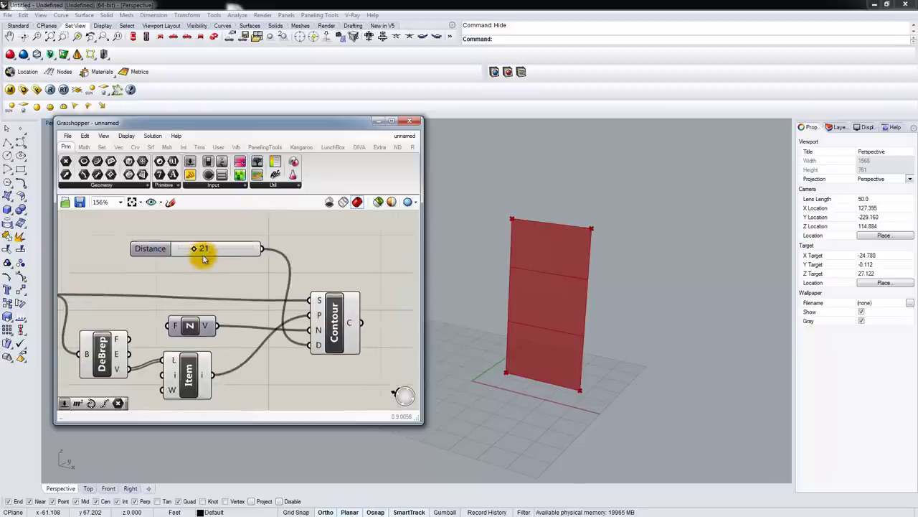
{"action": "left_click_drag", "start_coordinate": [195, 249], "coordinate": [191, 256]}
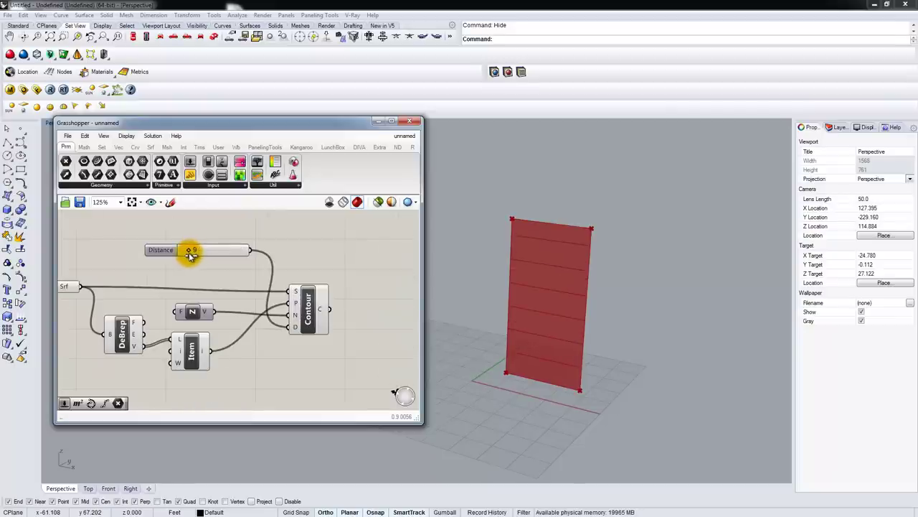
Step: Turn off the preview of the Deconstruct Brep, Unit Z and List Item components together
{"action": "right_click_drag", "start_coordinate": [311, 257], "coordinate": [244, 248]}
{"action": "scroll", "coordinate": [251, 250], "scroll_direction": "down", "scroll_amount": 1}
{"action": "right_click_drag", "start_coordinate": [558, 308], "coordinate": [539, 329]}
{"action": "scroll", "coordinate": [535, 289], "scroll_direction": "up", "scroll_amount": 4}
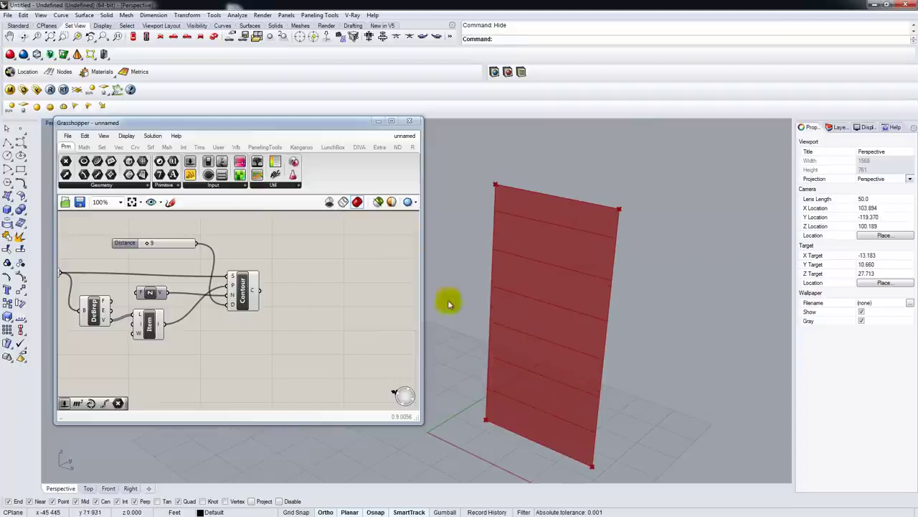
{"action": "left_click_drag", "start_coordinate": [175, 355], "coordinate": [83, 272]}
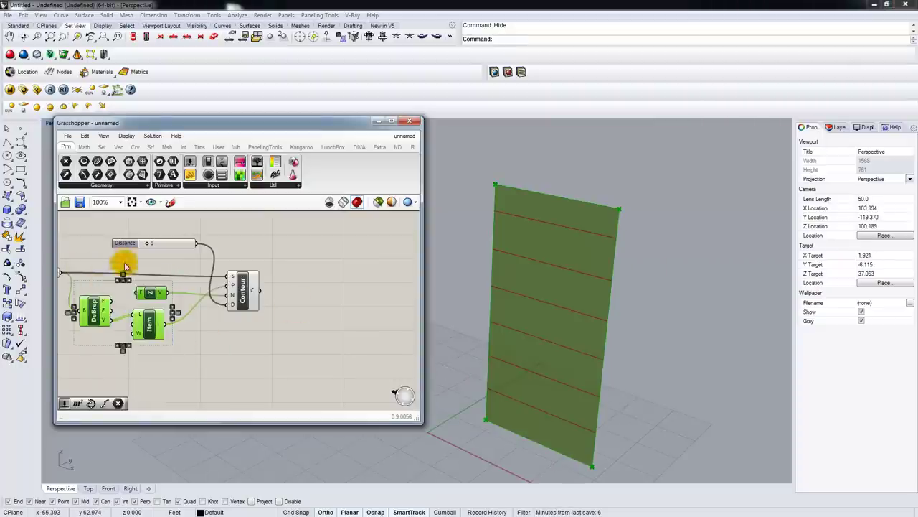
{"action": "right_click", "coordinate": [191, 344]}
{"action": "left_click", "coordinate": [188, 342]}
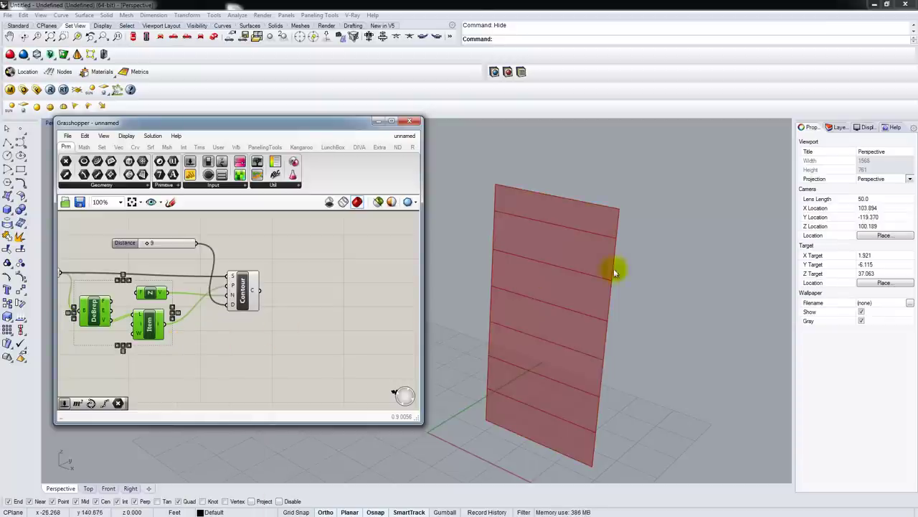
Step: Add a Divide Curve component, connect the Contour output to its Curve input, and place it beside Contour
{"action": "right_click_drag", "start_coordinate": [266, 334], "coordinate": [308, 328]}
{"action": "left_click", "coordinate": [292, 287]}
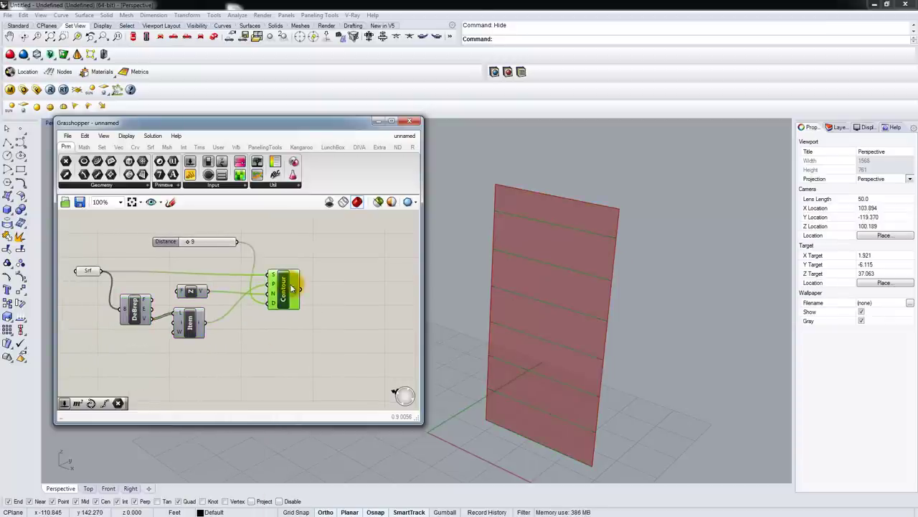
{"action": "right_click_drag", "start_coordinate": [292, 287], "coordinate": [224, 289]}
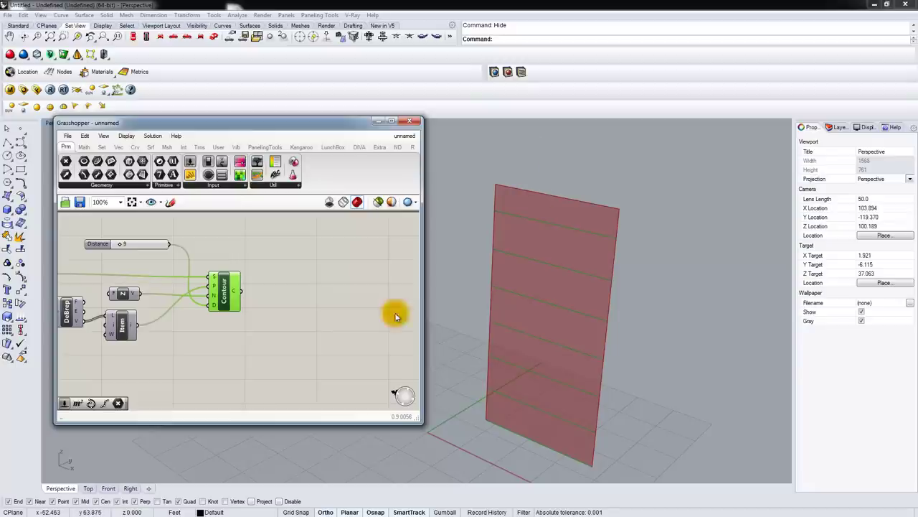
{"action": "right_click_drag", "start_coordinate": [304, 306], "coordinate": [268, 311]}
{"action": "left_click", "coordinate": [275, 304]}
{"action": "double_click", "coordinate": [278, 304]}
{"action": "type", "text": "divi"}
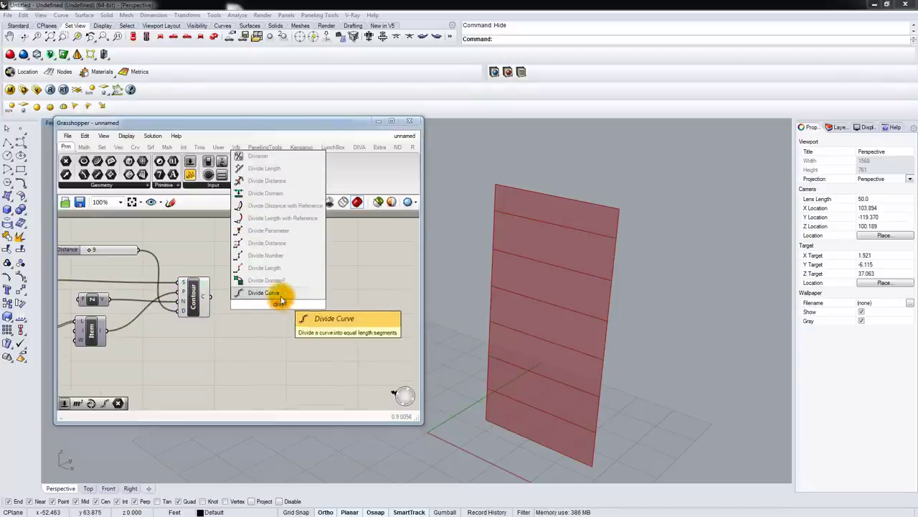
{"action": "left_click", "coordinate": [272, 292]}
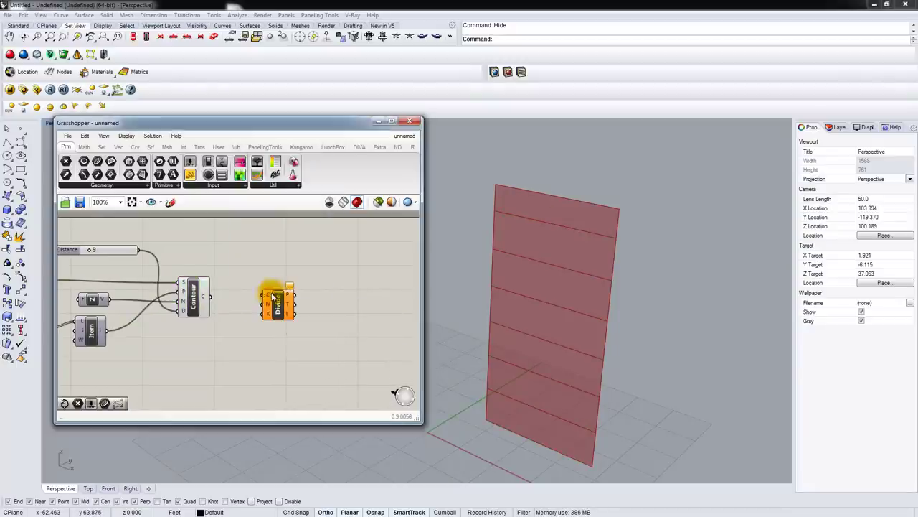
{"action": "left_click_drag", "start_coordinate": [210, 295], "coordinate": [294, 313]}
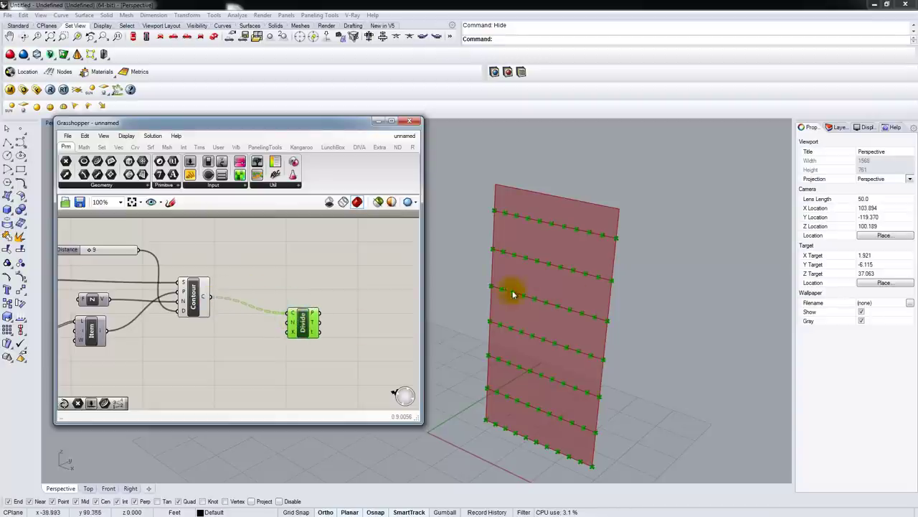
{"action": "left_click", "coordinate": [231, 350]}
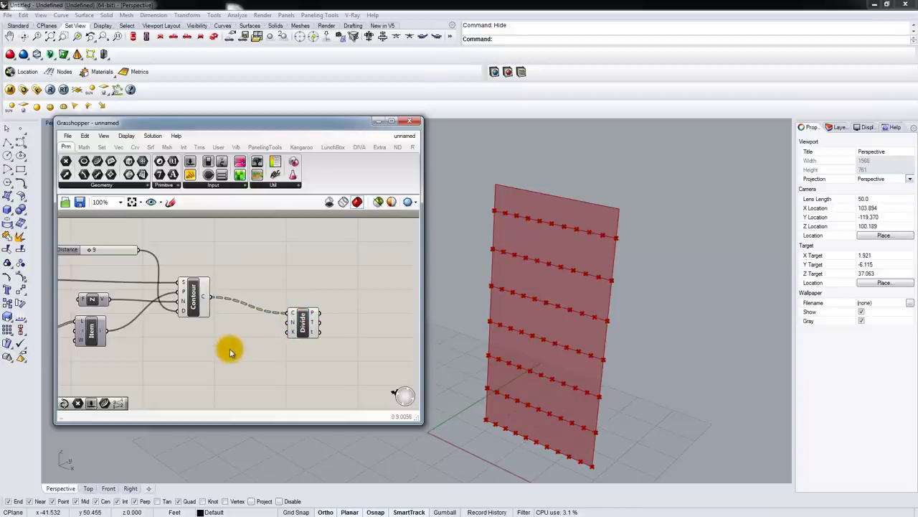
Step: Add a number slider and place it in the open canvas area below Divide Curve
{"action": "double_click", "coordinate": [230, 351]}
{"action": "type", "text": "slider"}
{"action": "key", "text": "Return"}
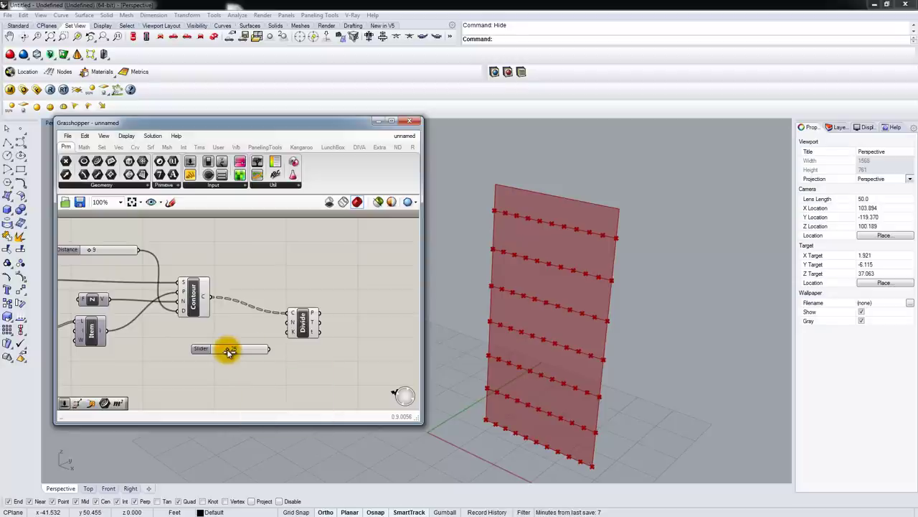
{"action": "left_click_drag", "start_coordinate": [227, 350], "coordinate": [264, 397]}
Step: Create a second slider from the value 2, set it to 10, and set the first slider to 100
{"action": "left_click", "coordinate": [248, 377]}
{"action": "type", "text": "2"}
{"action": "key", "text": "Return"}
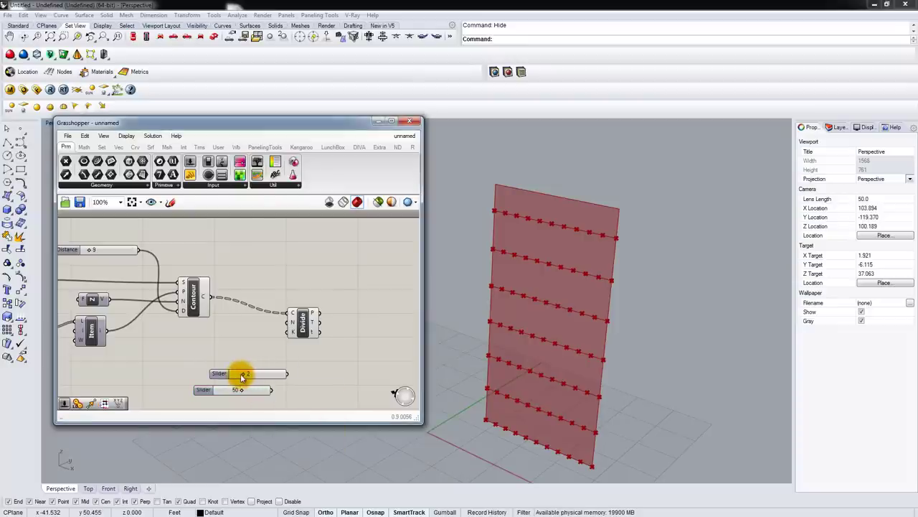
{"action": "left_click_drag", "start_coordinate": [232, 374], "coordinate": [308, 375]}
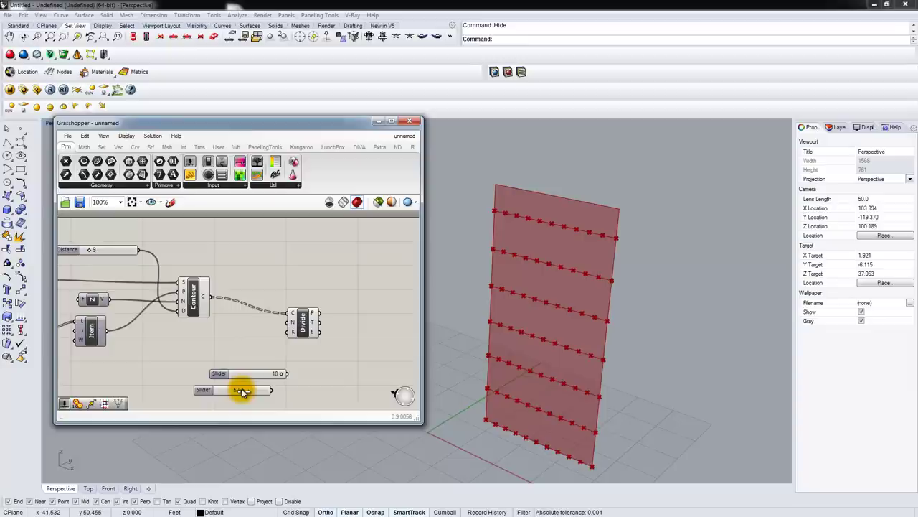
{"action": "left_click_drag", "start_coordinate": [243, 391], "coordinate": [299, 389]}
Step: Try creating a slider from the value 1.0 above the other two, and remove it again
{"action": "double_click", "coordinate": [236, 353]}
{"action": "type", "text": "1.0"}
{"action": "key", "text": "Return"}
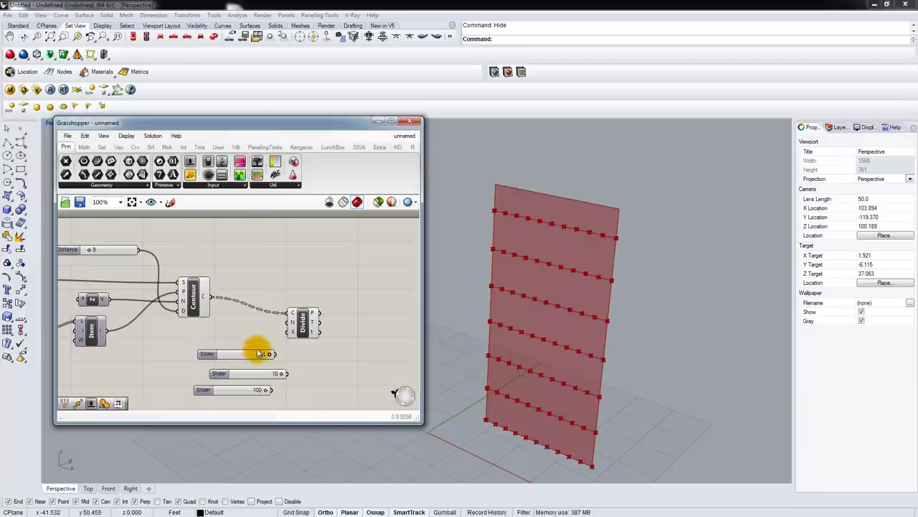
{"action": "left_click_drag", "start_coordinate": [269, 354], "coordinate": [302, 362]}
{"action": "left_click", "coordinate": [247, 353]}
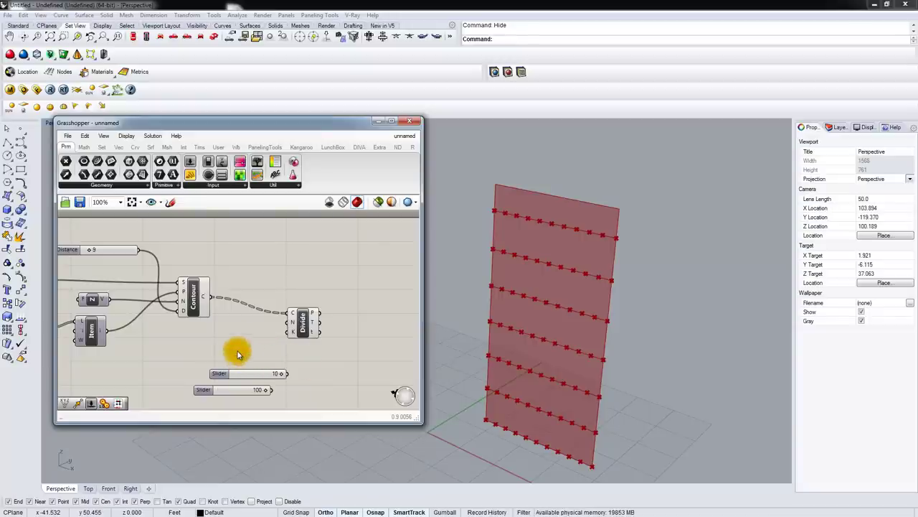
Step: Create a slider with three decimals below Divide Curve and set it to 0.095
{"action": "double_click", "coordinate": [236, 351]}
{"action": "type", "text": "12"}
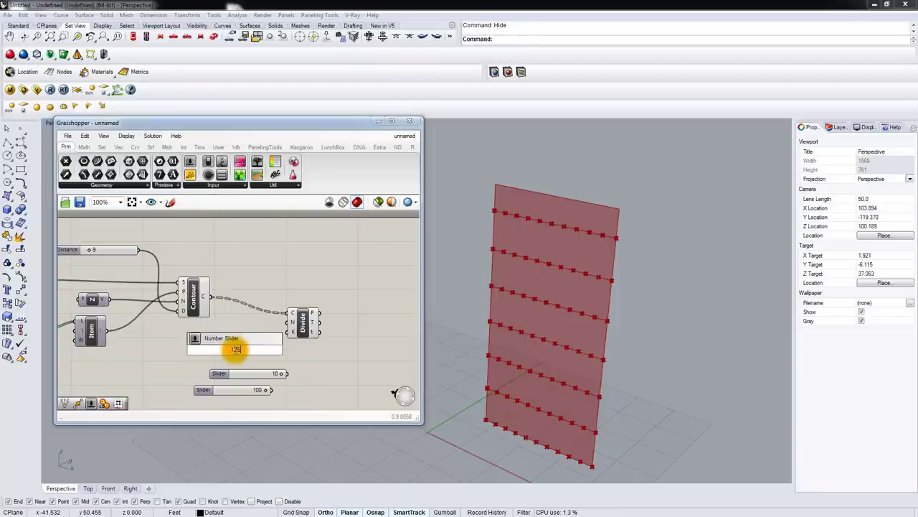
{"action": "type", "text": "5"}
{"action": "key", "text": "Return"}
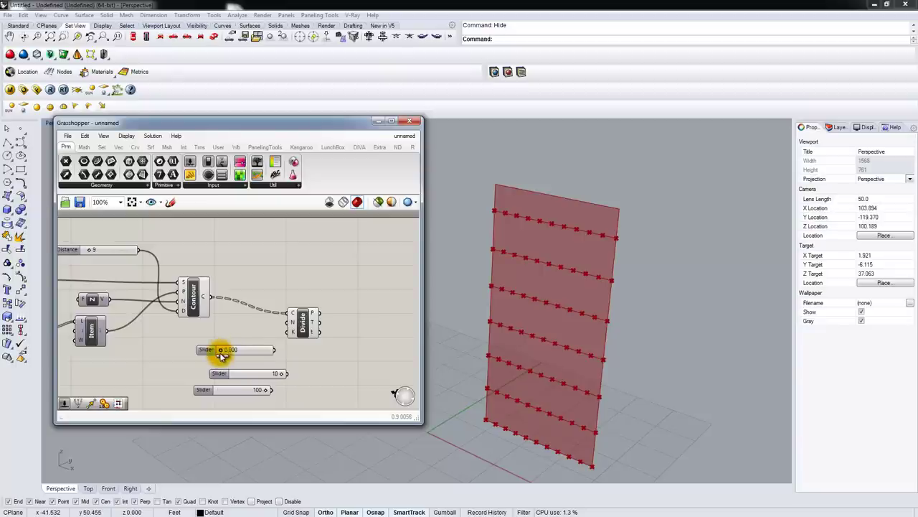
{"action": "mouse_move", "coordinate": [216, 359]}
{"action": "left_mouse_down"}
{"action": "mouse_move", "coordinate": [297, 362]}
{"action": "mouse_move", "coordinate": [224, 361]}
{"action": "left_mouse_up"}
Step: Delete the 10 slider and the three-decimal slider, keeping only the slider set to 100
{"action": "left_click", "coordinate": [269, 375]}
{"action": "key", "text": "Delete"}
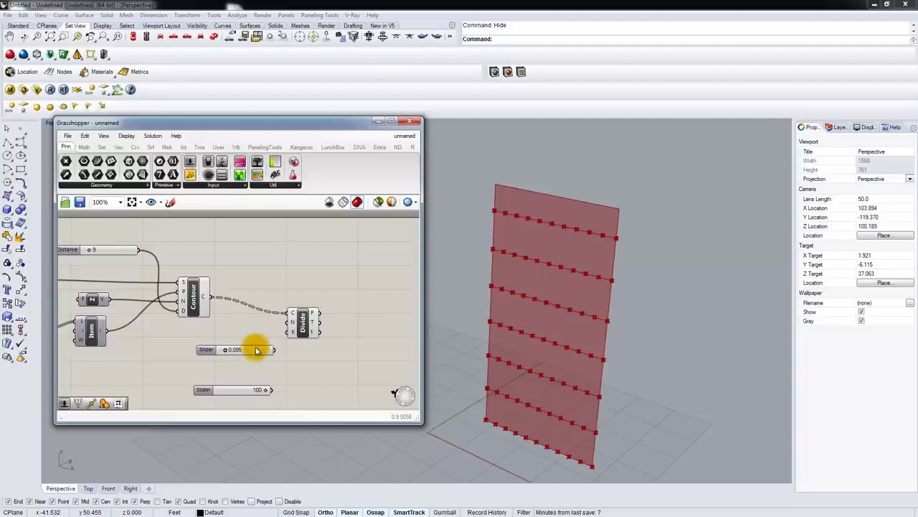
{"action": "left_click", "coordinate": [256, 350]}
{"action": "key", "text": "Delete"}
Step: Set the remaining slider's maximum value to 25 and commit the change
{"action": "left_click", "coordinate": [239, 392]}
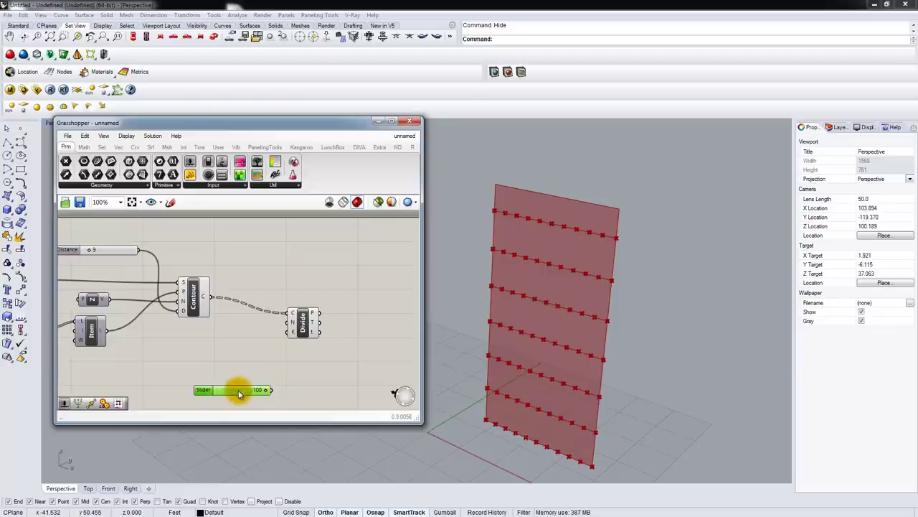
{"action": "right_click", "coordinate": [232, 391]}
{"action": "left_click", "coordinate": [229, 374]}
{"action": "right_click_drag", "start_coordinate": [230, 377], "coordinate": [228, 343]}
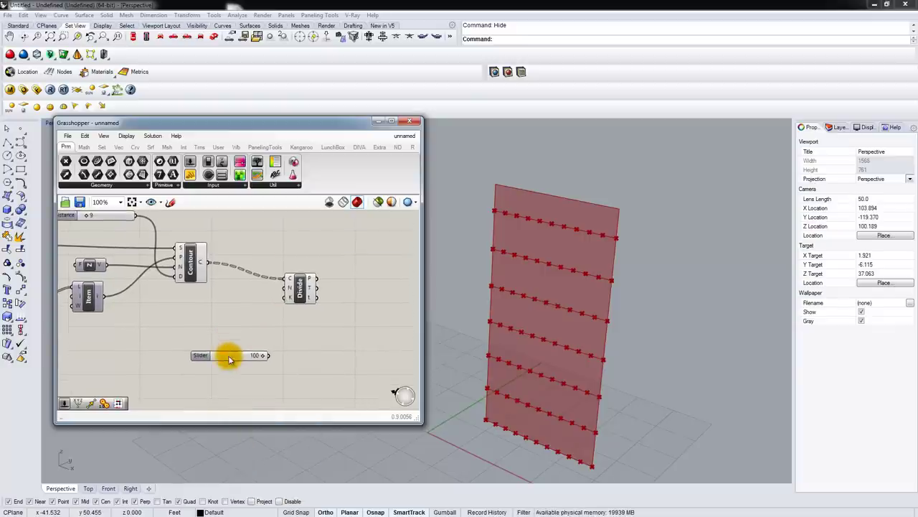
{"action": "right_click", "coordinate": [230, 357]}
{"action": "mouse_move", "coordinate": [294, 415]}
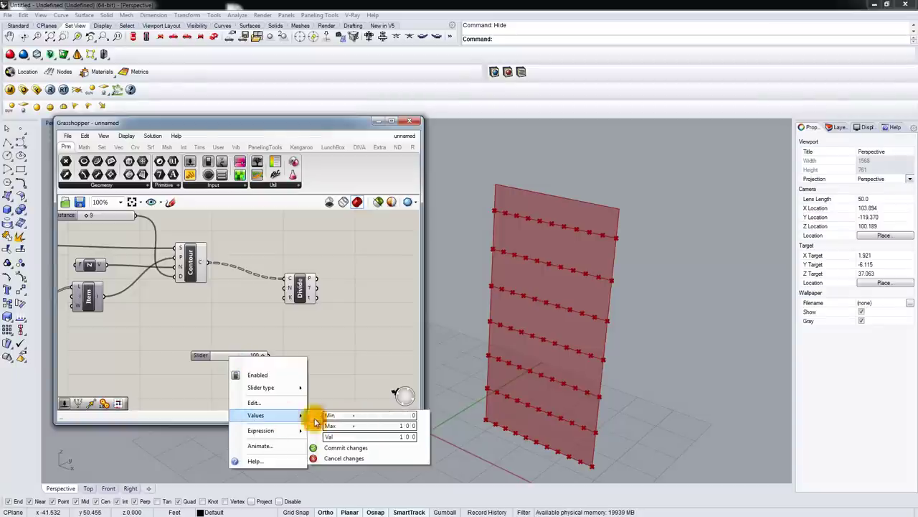
{"action": "left_click", "coordinate": [402, 424]}
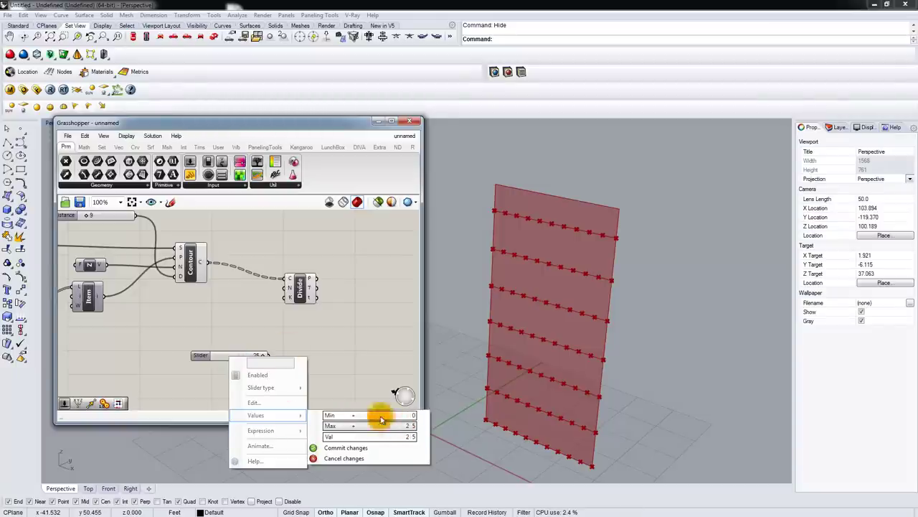
{"action": "left_click", "coordinate": [377, 415]}
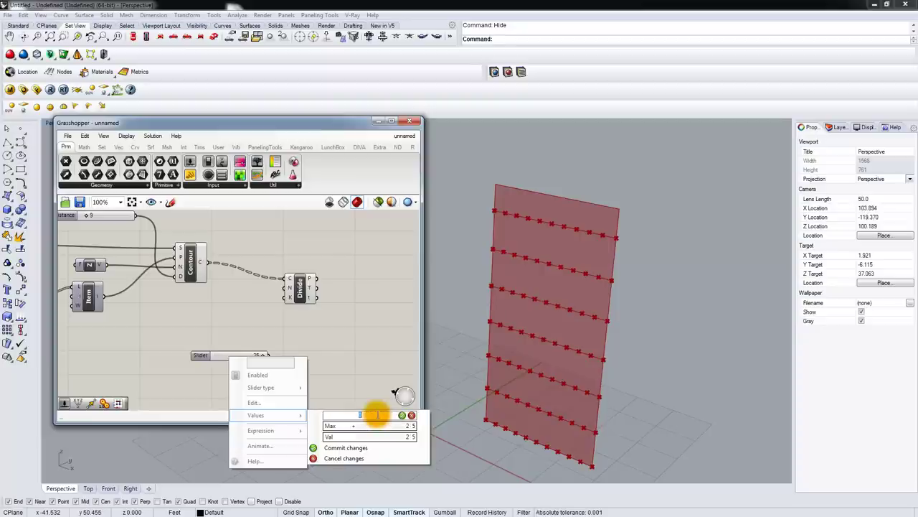
{"action": "left_click", "coordinate": [359, 447]}
Step: Connect the slider to Divide Curve's N input, place it above the component, and set the division count to 7
{"action": "left_click_drag", "start_coordinate": [269, 357], "coordinate": [287, 288]}
{"action": "left_click_drag", "start_coordinate": [263, 358], "coordinate": [251, 219]}
{"action": "right_click_drag", "start_coordinate": [314, 267], "coordinate": [269, 277]}
Step: Add a Move component, connect Divide Curve's Points output to its Geometry input, and place it beside Divide Curve
{"action": "right_click_drag", "start_coordinate": [320, 297], "coordinate": [216, 281]}
{"action": "double_click", "coordinate": [255, 305]}
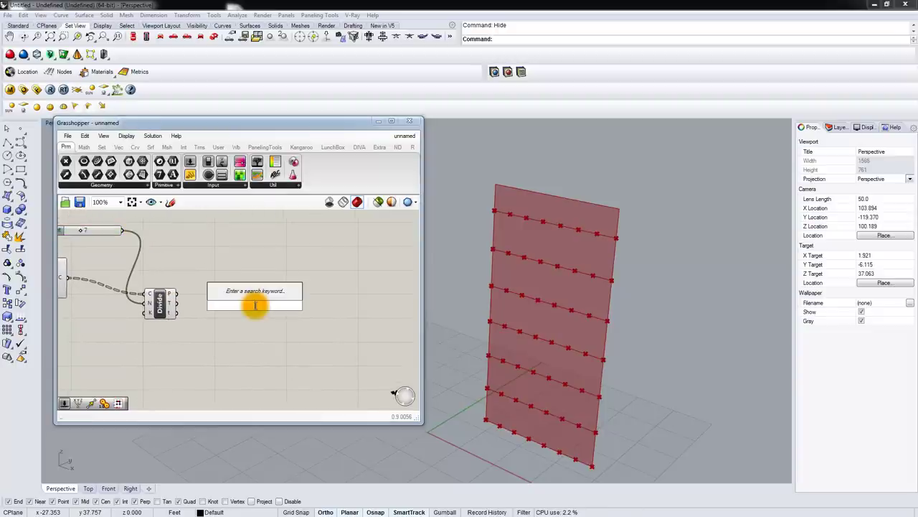
{"action": "type", "text": "move"}
{"action": "left_click", "coordinate": [258, 293]}
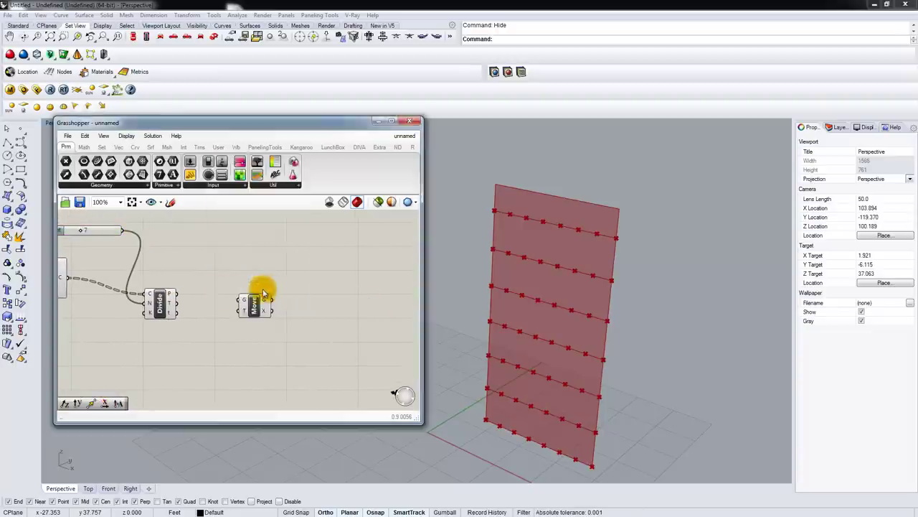
{"action": "left_click_drag", "start_coordinate": [174, 293], "coordinate": [302, 322]}
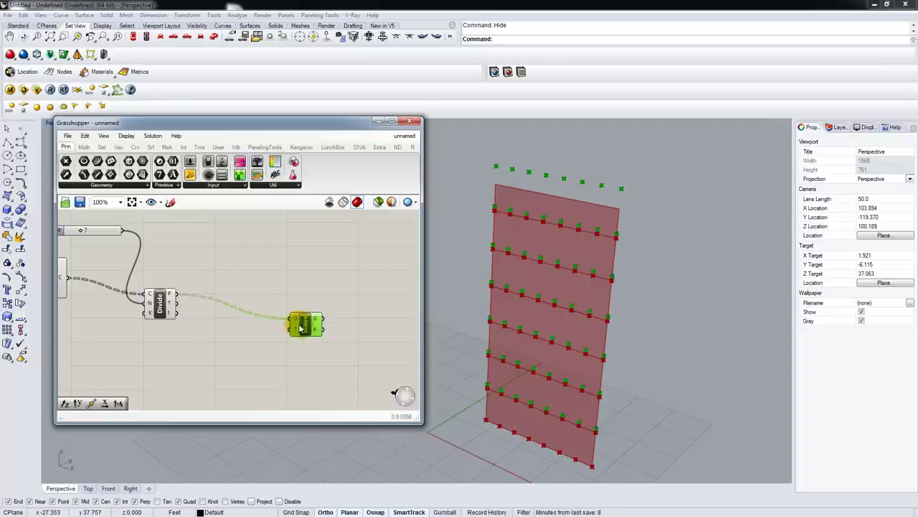
{"action": "scroll", "coordinate": [302, 323], "scroll_direction": "up", "scroll_amount": 1}
{"action": "mouse_move", "coordinate": [298, 335]}
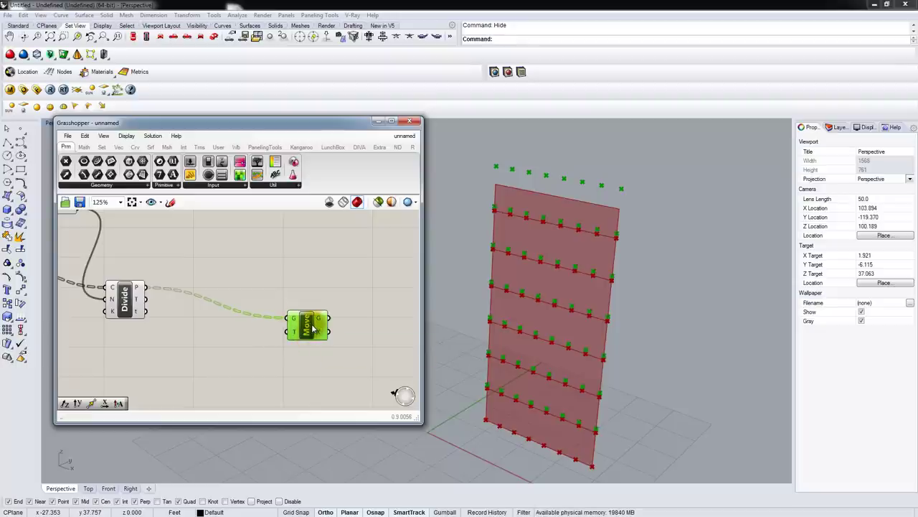
Step: Switch to Rhino and restore the four-viewport layout, with the surface framed in the Front viewport
{"action": "left_click", "coordinate": [378, 121]}
{"action": "double_click", "coordinate": [64, 124]}
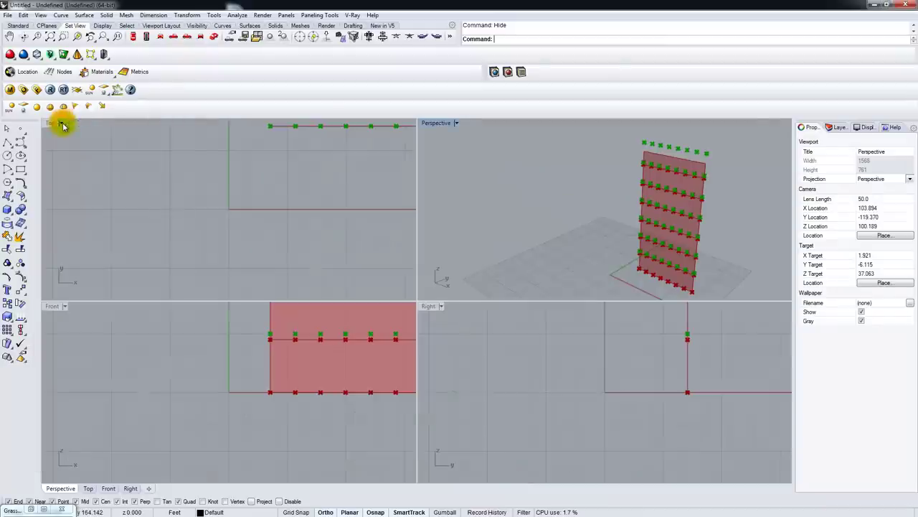
{"action": "right_click_drag", "start_coordinate": [490, 352], "coordinate": [464, 380]}
{"action": "right_click_drag", "start_coordinate": [317, 339], "coordinate": [252, 403]}
{"action": "scroll", "coordinate": [154, 389], "scroll_direction": "down", "scroll_amount": 10}
{"action": "scroll", "coordinate": [253, 422], "scroll_direction": "up", "scroll_amount": 6}
{"action": "scroll", "coordinate": [459, 409], "scroll_direction": "down", "scroll_amount": 2}
{"action": "right_click_drag", "start_coordinate": [507, 403], "coordinate": [548, 399]}
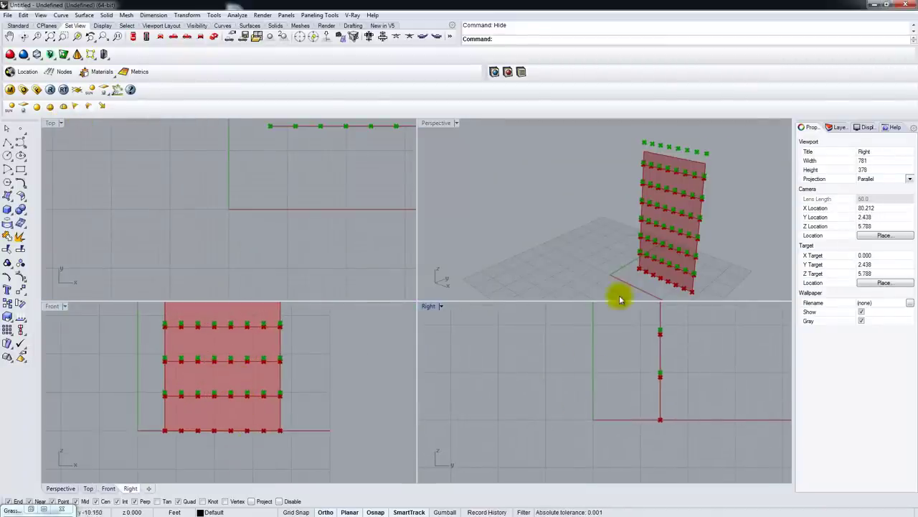
{"action": "scroll", "coordinate": [259, 420], "scroll_direction": "down", "scroll_amount": 3}
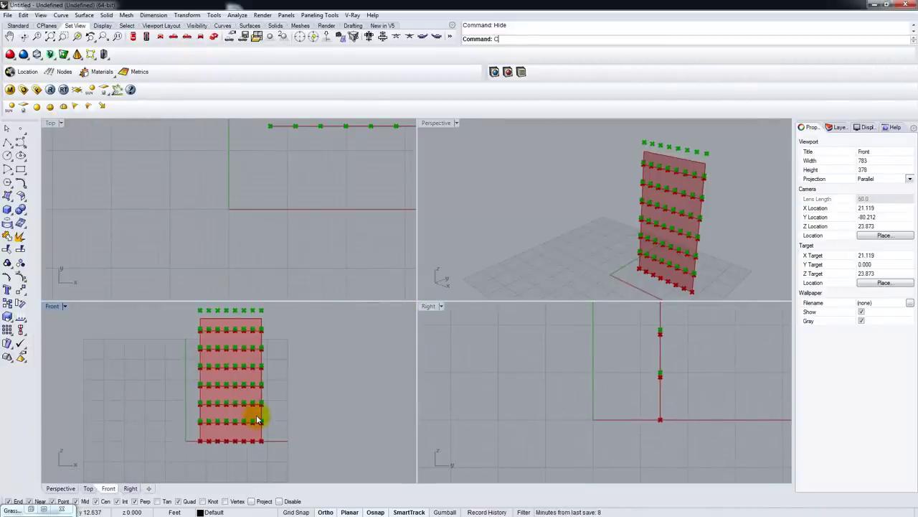
Step: Draw a degree 3 S-shaped curve with five control points in Front, running from below the surface to above its top edge
{"action": "left_click", "coordinate": [220, 451]}
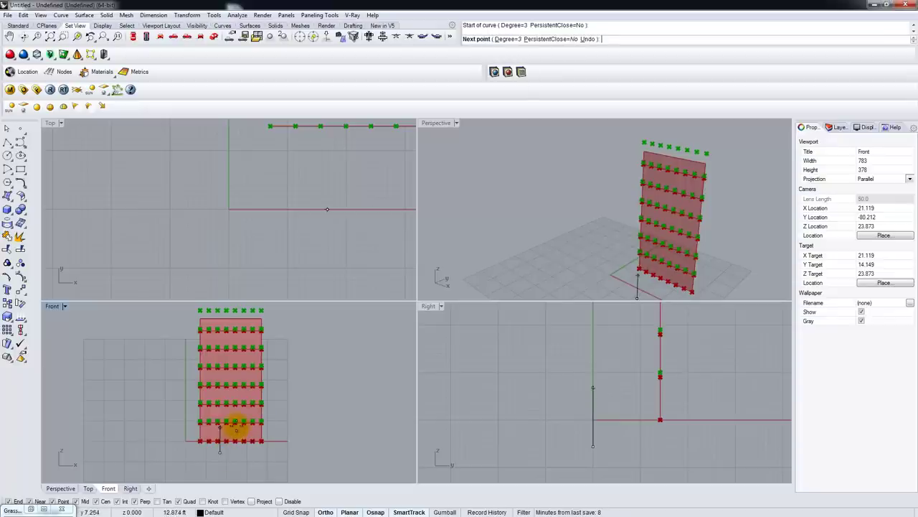
{"action": "left_click", "coordinate": [238, 422]}
{"action": "left_click", "coordinate": [239, 383]}
{"action": "left_click", "coordinate": [209, 334]}
{"action": "left_click", "coordinate": [231, 310]}
{"action": "key", "text": "Return"}
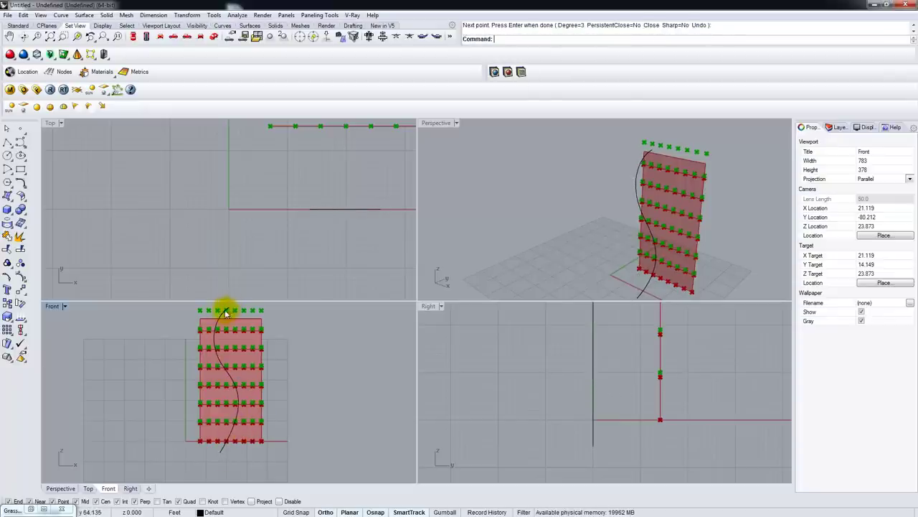
Step: Switch to Grasshopper, add a Curve parameter that references the S-shaped curve, and place it above and between Divide Curve and Move
{"action": "left_click", "coordinate": [13, 510]}
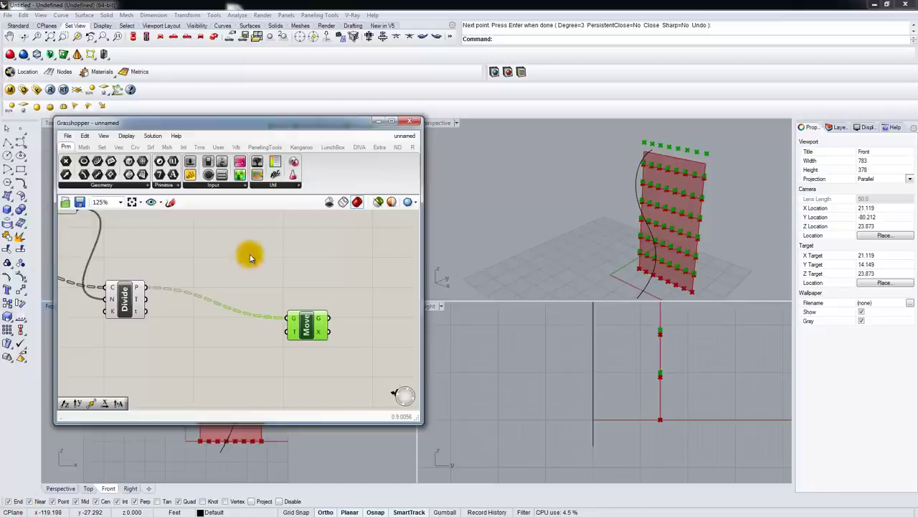
{"action": "double_click", "coordinate": [249, 259]}
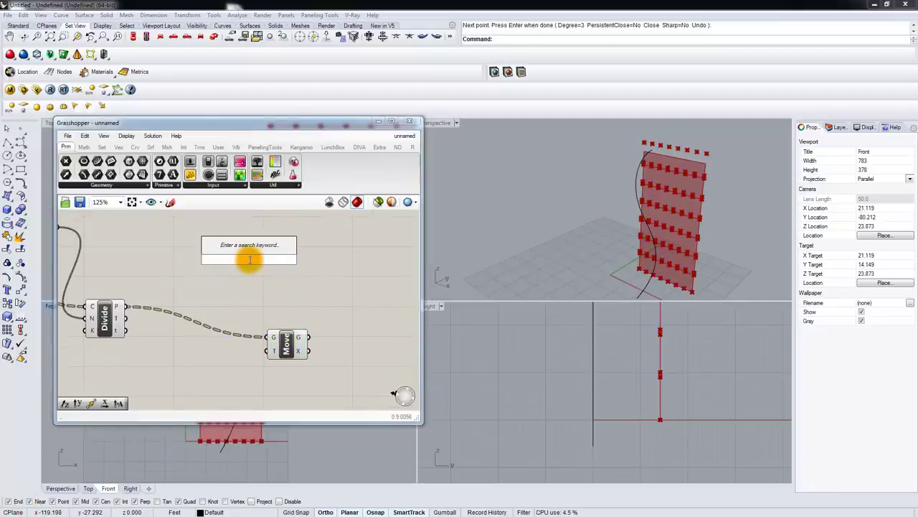
{"action": "type", "text": "curve"}
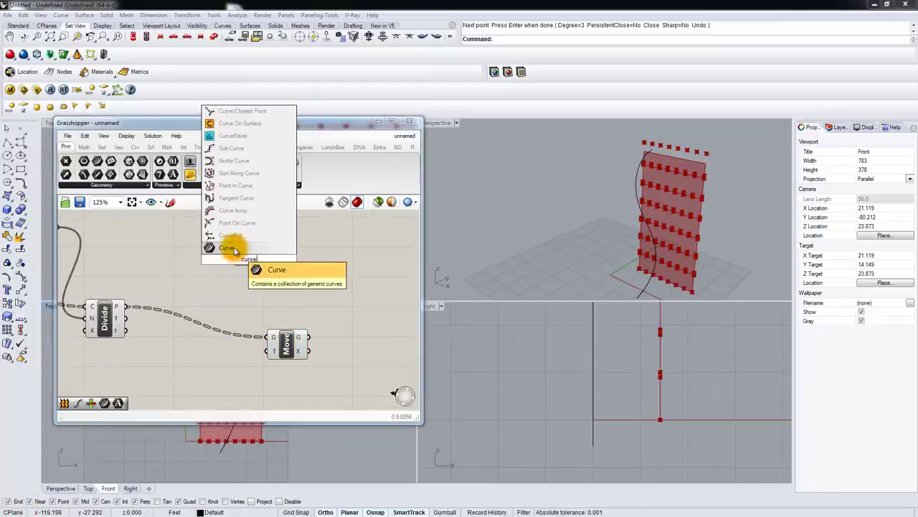
{"action": "left_click", "coordinate": [234, 248]}
{"action": "right_click", "coordinate": [248, 261]}
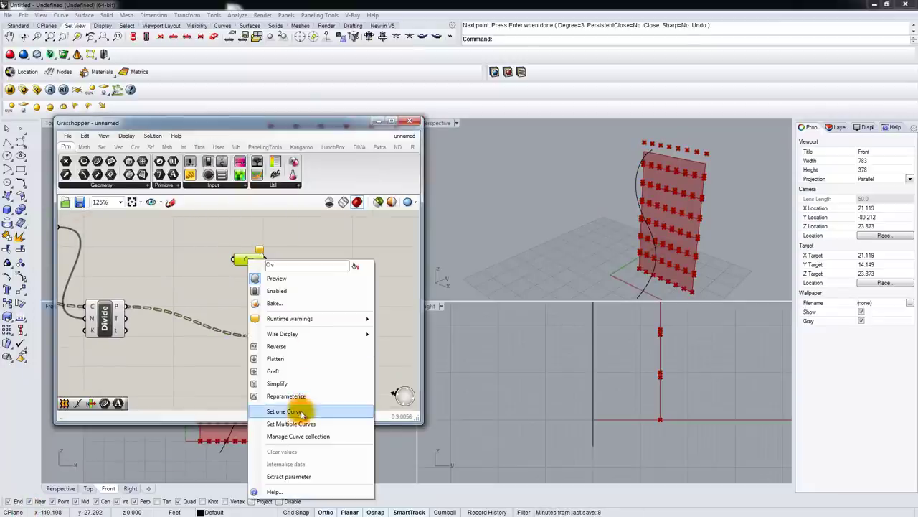
{"action": "left_click", "coordinate": [297, 409]}
{"action": "left_click", "coordinate": [650, 289]}
{"action": "left_click_drag", "start_coordinate": [248, 263], "coordinate": [202, 262]}
{"action": "right_click_drag", "start_coordinate": [236, 262], "coordinate": [277, 273]}
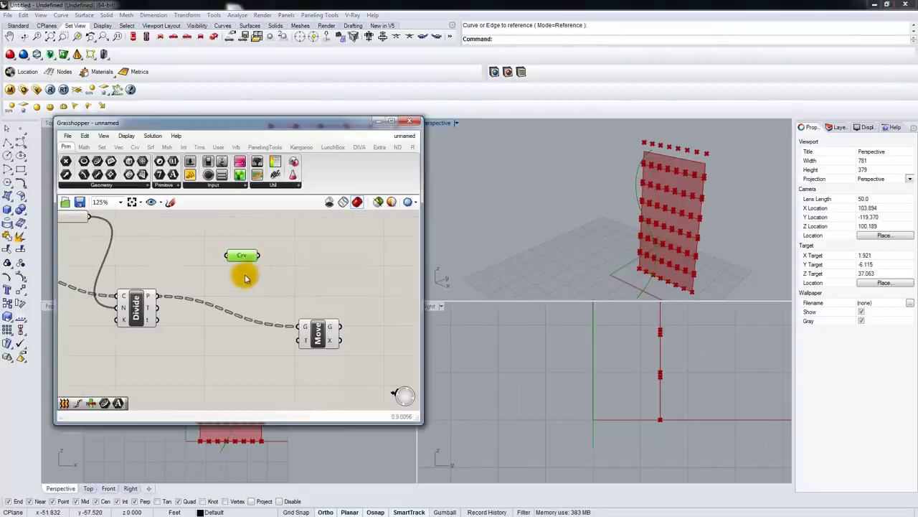
{"action": "right_click_drag", "start_coordinate": [635, 211], "coordinate": [642, 192]}
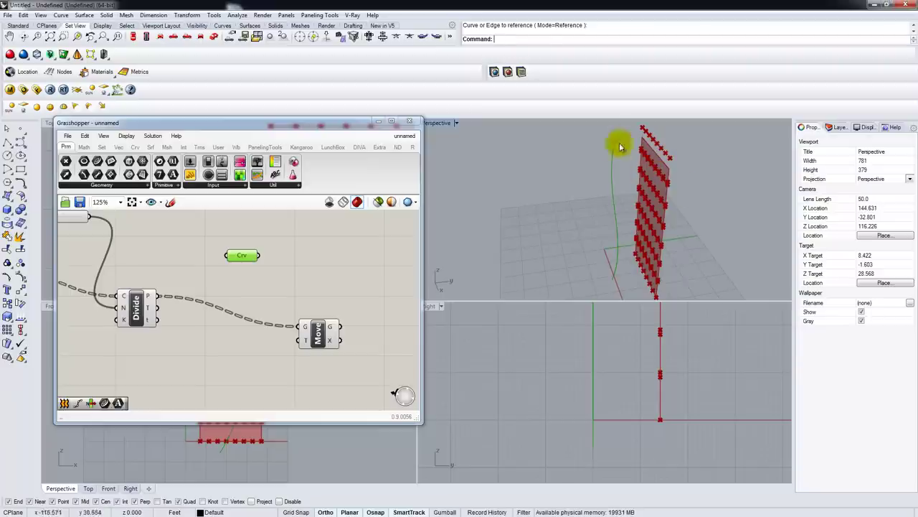
{"action": "right_click_drag", "start_coordinate": [596, 203], "coordinate": [613, 211]}
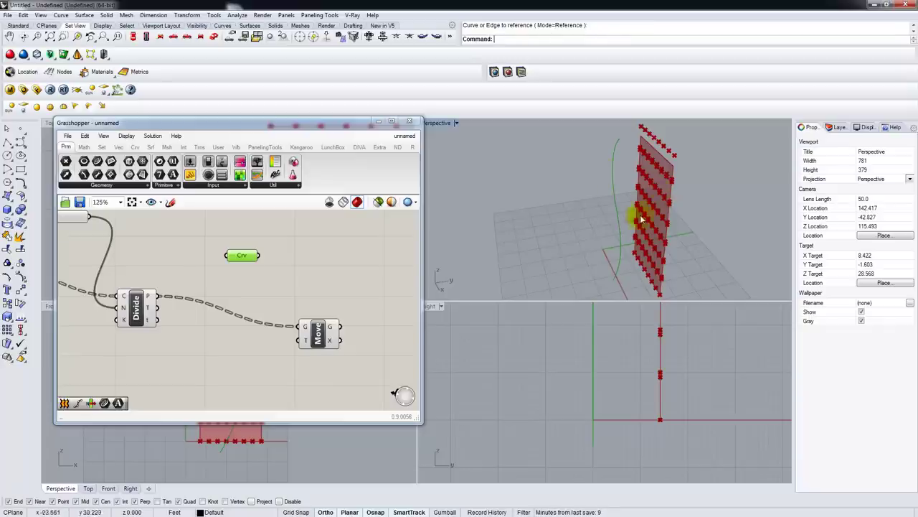
Step: Add a Curve Closest Point component, connecting Divide Curve's Points output to P and the Crv parameter to C, and place Crv above Divide Curve
{"action": "right_click_drag", "start_coordinate": [287, 256], "coordinate": [269, 235]}
{"action": "double_click", "coordinate": [251, 265]}
{"action": "type", "text": "curve clo"}
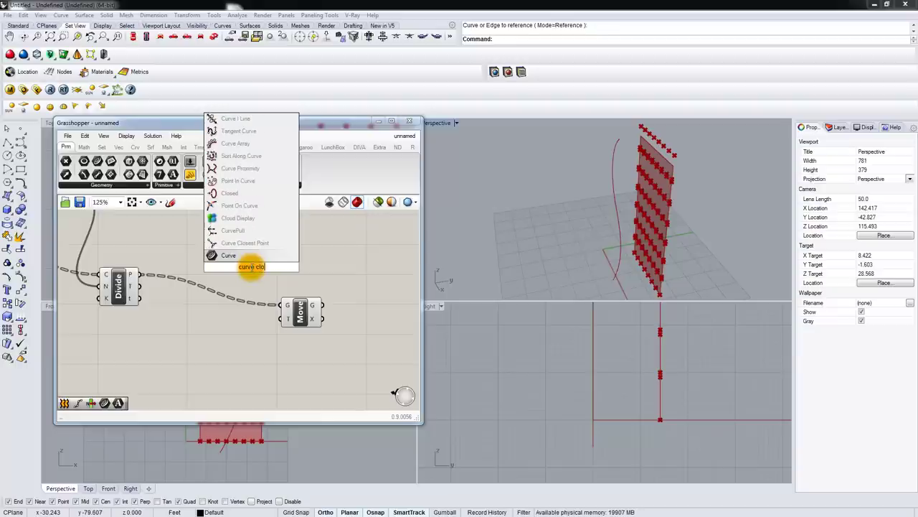
{"action": "left_click", "coordinate": [245, 243]}
{"action": "left_click_drag", "start_coordinate": [255, 264], "coordinate": [206, 331]}
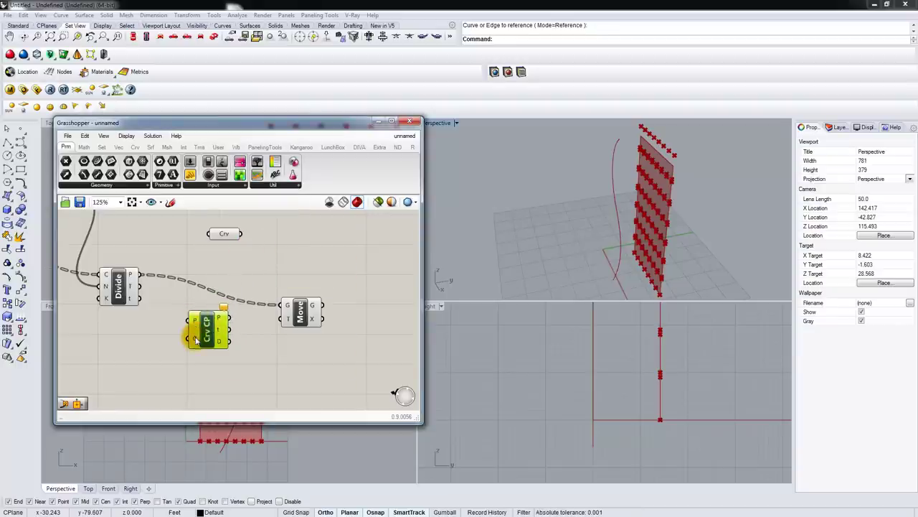
{"action": "left_click_drag", "start_coordinate": [121, 283], "coordinate": [193, 319]}
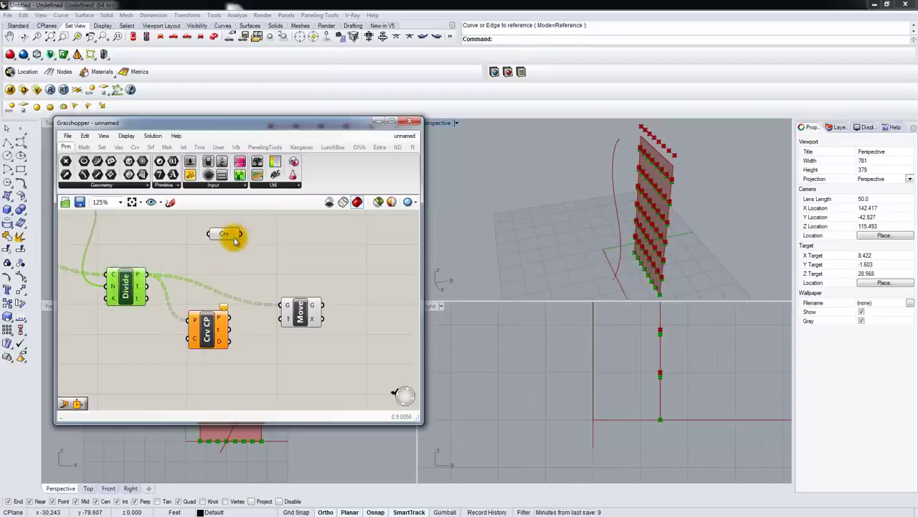
{"action": "left_click_drag", "start_coordinate": [242, 237], "coordinate": [191, 338]}
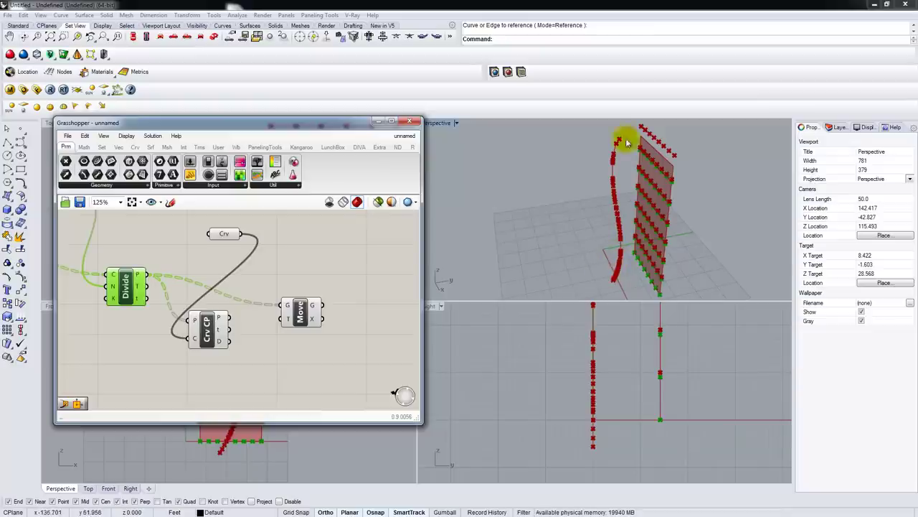
{"action": "mouse_move", "coordinate": [671, 183]}
{"action": "right_mouse_down"}
{"action": "mouse_move", "coordinate": [687, 174]}
{"action": "mouse_move", "coordinate": [674, 167]}
{"action": "right_mouse_up"}
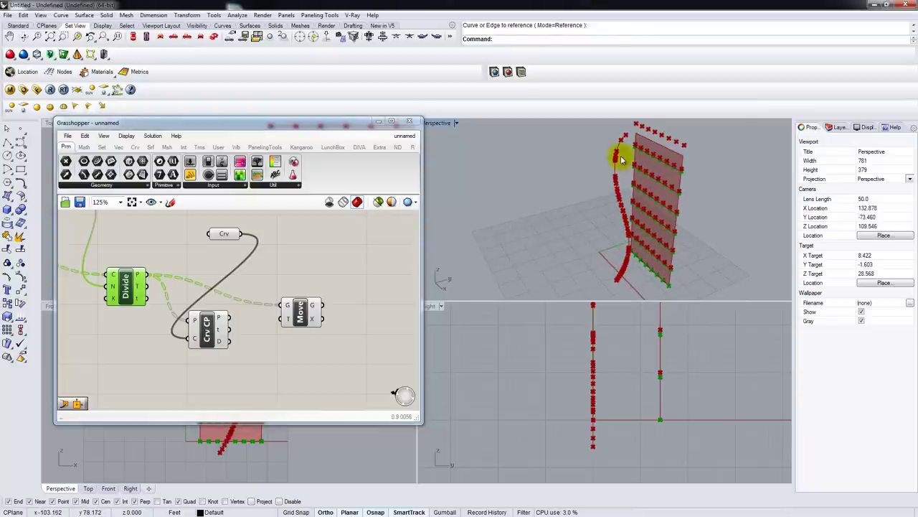
{"action": "left_click_drag", "start_coordinate": [223, 234], "coordinate": [163, 236]}
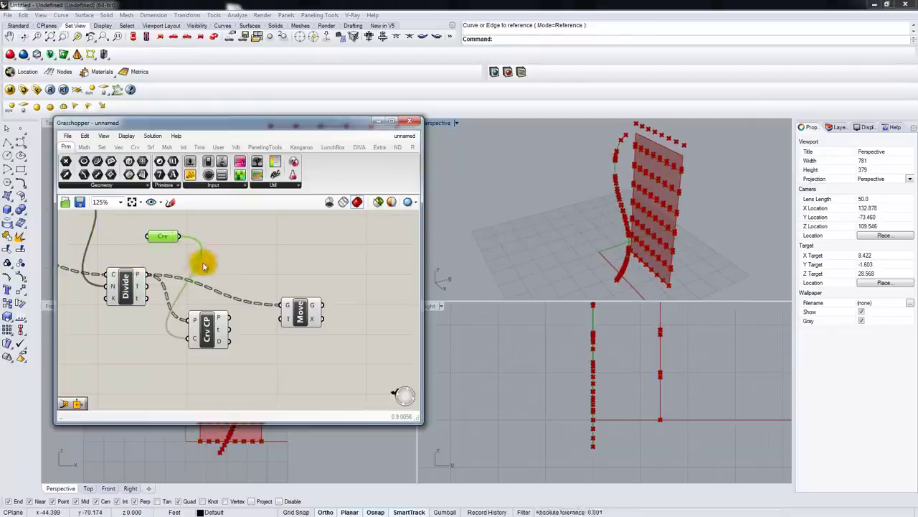
{"action": "left_click_drag", "start_coordinate": [220, 337], "coordinate": [223, 344]}
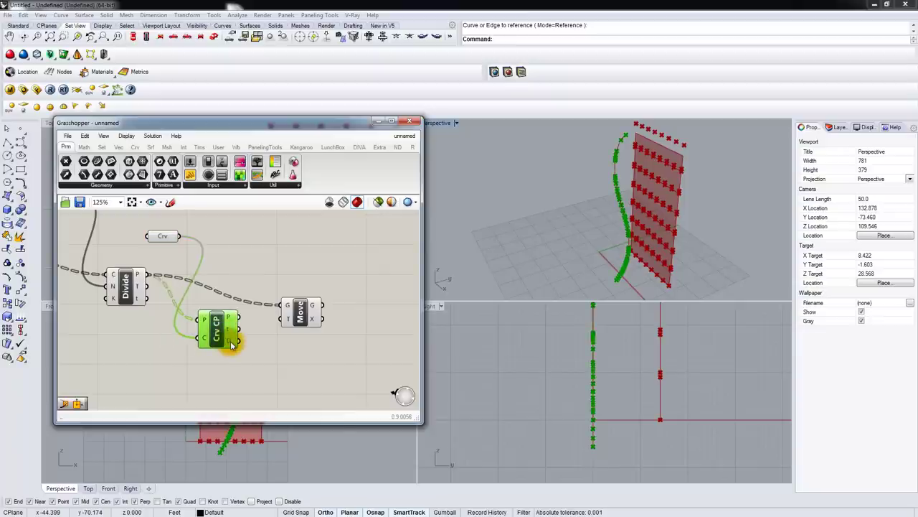
Step: Try to drive Move's Motion input with Curve Closest Point's Distance output
{"action": "mouse_move", "coordinate": [231, 345]}
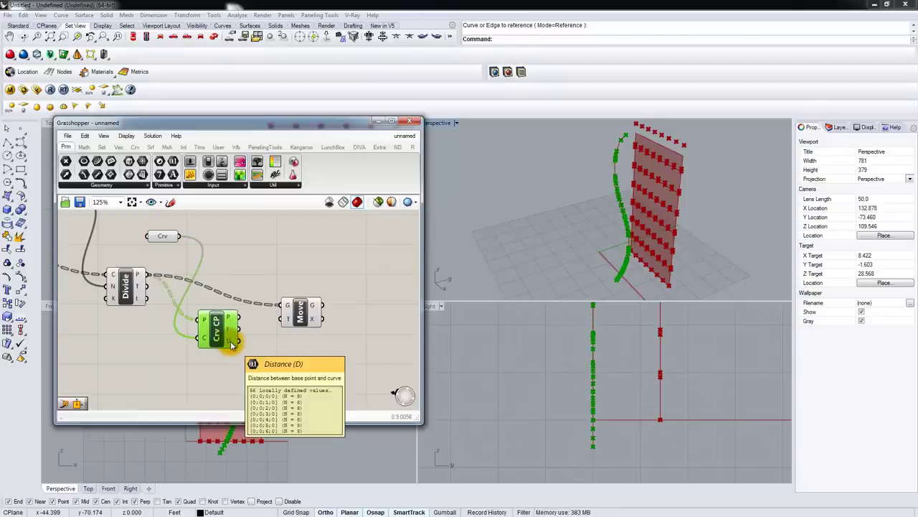
{"action": "right_click_drag", "start_coordinate": [229, 285], "coordinate": [256, 299]}
{"action": "left_click_drag", "start_coordinate": [328, 327], "coordinate": [365, 293]}
{"action": "left_click_drag", "start_coordinate": [266, 353], "coordinate": [346, 297]}
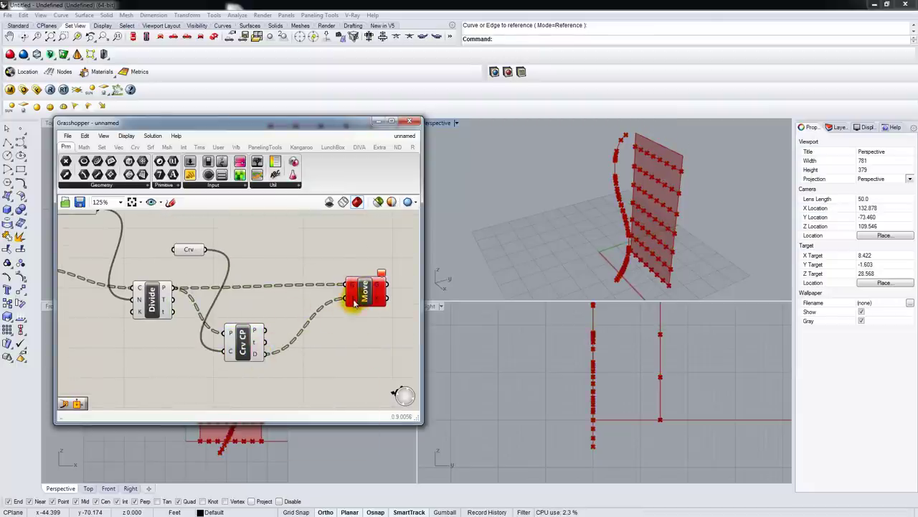
{"action": "mouse_move", "coordinate": [354, 304]}
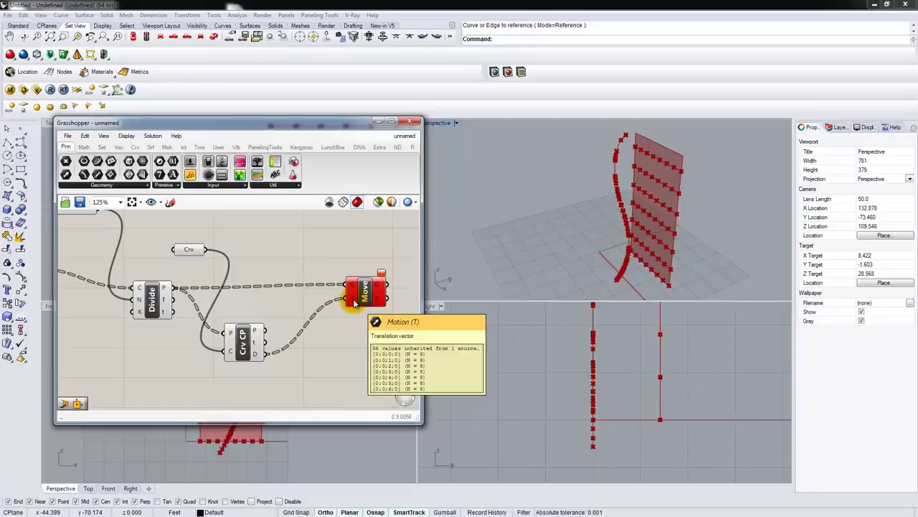
Step: Add a Vector 2Pt component, connecting Divide Curve's Points to A and Curve Closest Point's Point output to B
{"action": "double_click", "coordinate": [292, 248]}
{"action": "type", "text": "vecto"}
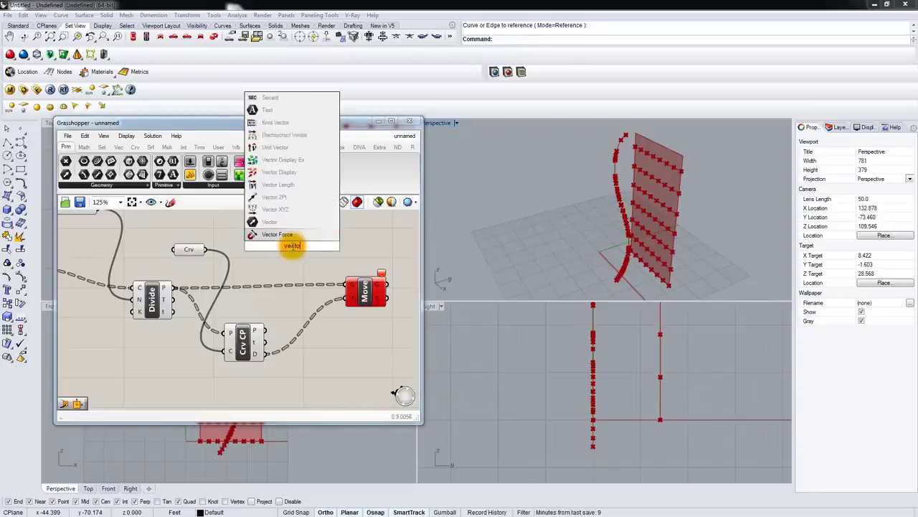
{"action": "left_click", "coordinate": [289, 199]}
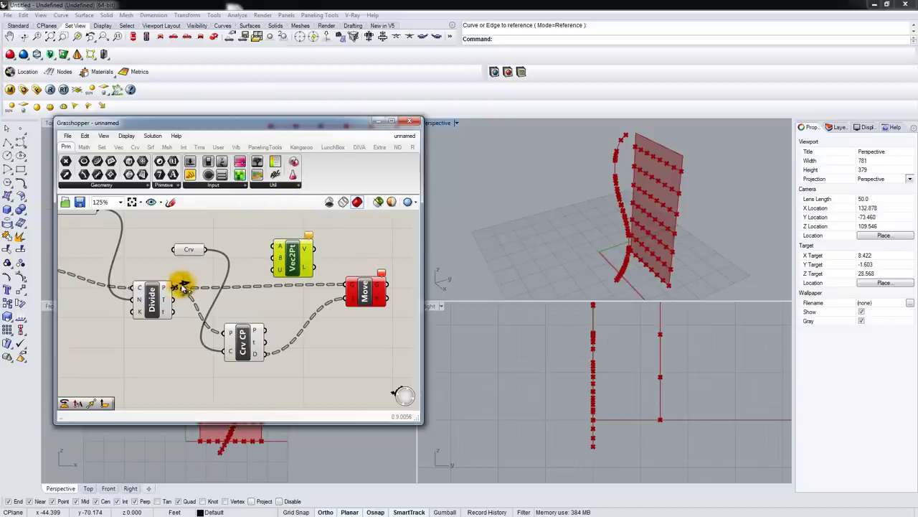
{"action": "left_click_drag", "start_coordinate": [185, 287], "coordinate": [271, 244]}
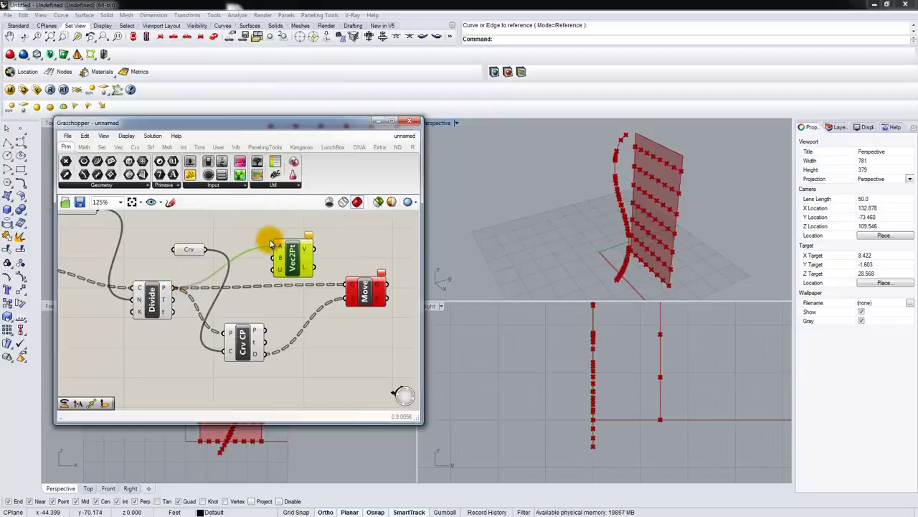
{"action": "left_click_drag", "start_coordinate": [266, 332], "coordinate": [277, 257]}
Step: Connect Vector 2Pt's Vector output to Move's Motion input and place Vector 2Pt between Curve Closest Point and Move
{"action": "right_click_drag", "start_coordinate": [314, 264], "coordinate": [231, 250]}
{"action": "left_click_drag", "start_coordinate": [231, 250], "coordinate": [267, 283]}
{"action": "left_click_drag", "start_coordinate": [210, 244], "coordinate": [215, 300]}
{"action": "right_click_drag", "start_coordinate": [571, 239], "coordinate": [542, 242]}
Step: Turn off the preview of the Curve Closest Point component
{"action": "right_click_drag", "start_coordinate": [179, 277], "coordinate": [202, 270]}
{"action": "left_click_drag", "start_coordinate": [184, 327], "coordinate": [166, 335]}
{"action": "right_click", "coordinate": [176, 332]}
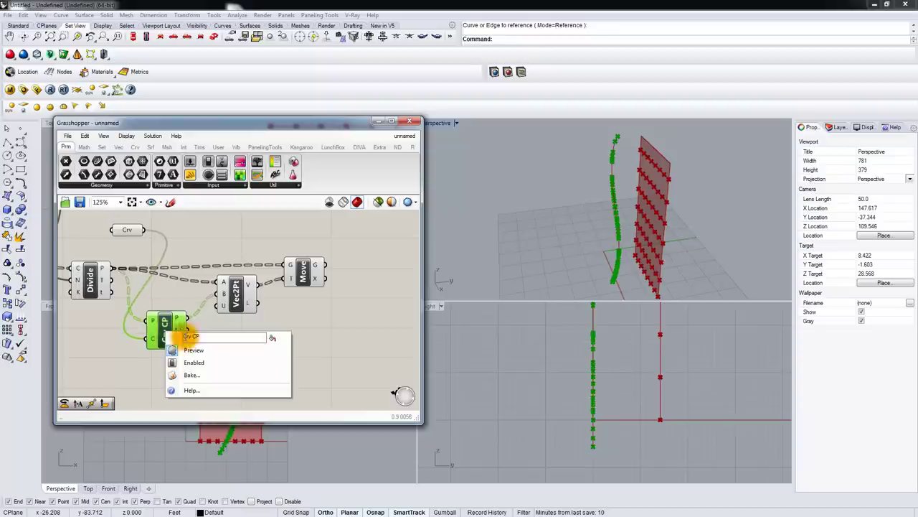
{"action": "left_click", "coordinate": [189, 350]}
Step: Rearrange Move, Curve Closest Point and Vector 2Pt so that Move sits above and beyond Vector 2Pt
{"action": "left_click", "coordinate": [308, 275]}
{"action": "left_click_drag", "start_coordinate": [309, 275], "coordinate": [312, 259]}
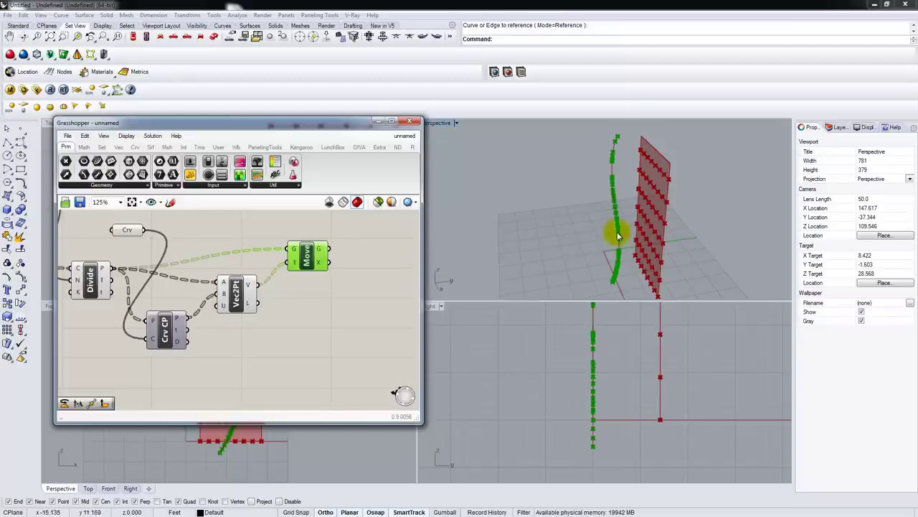
{"action": "left_click_drag", "start_coordinate": [305, 260], "coordinate": [317, 254]}
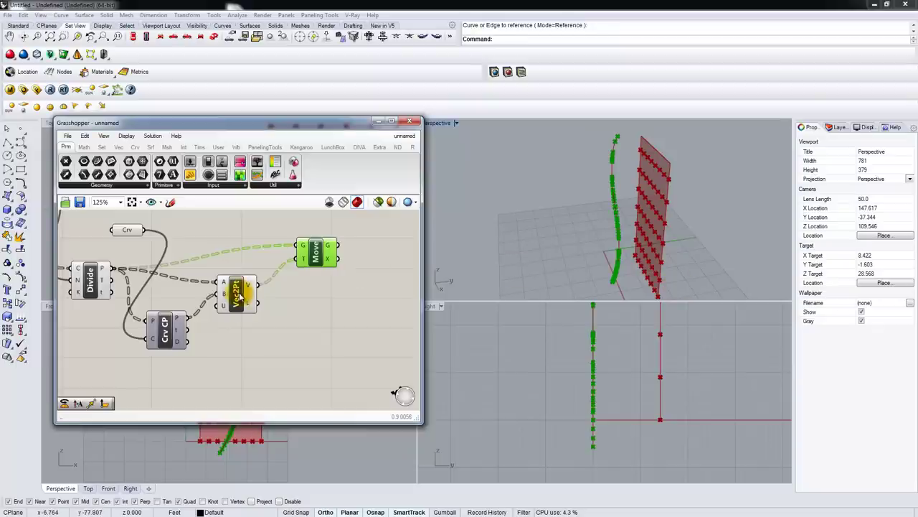
{"action": "left_click_drag", "start_coordinate": [151, 330], "coordinate": [158, 338]}
{"action": "mouse_move", "coordinate": [239, 295]}
{"action": "left_mouse_down"}
{"action": "mouse_move", "coordinate": [245, 310]}
{"action": "mouse_move", "coordinate": [249, 303]}
{"action": "left_mouse_up"}
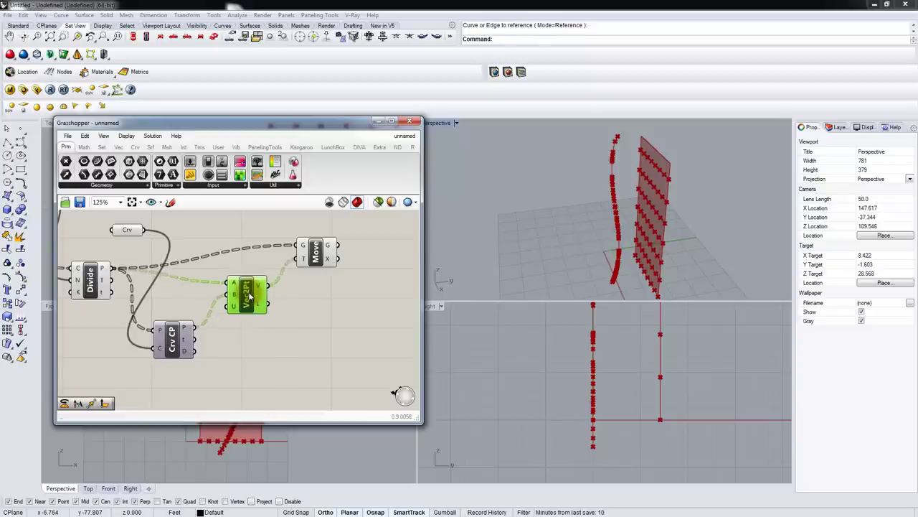
{"action": "left_click_drag", "start_coordinate": [320, 256], "coordinate": [320, 266]}
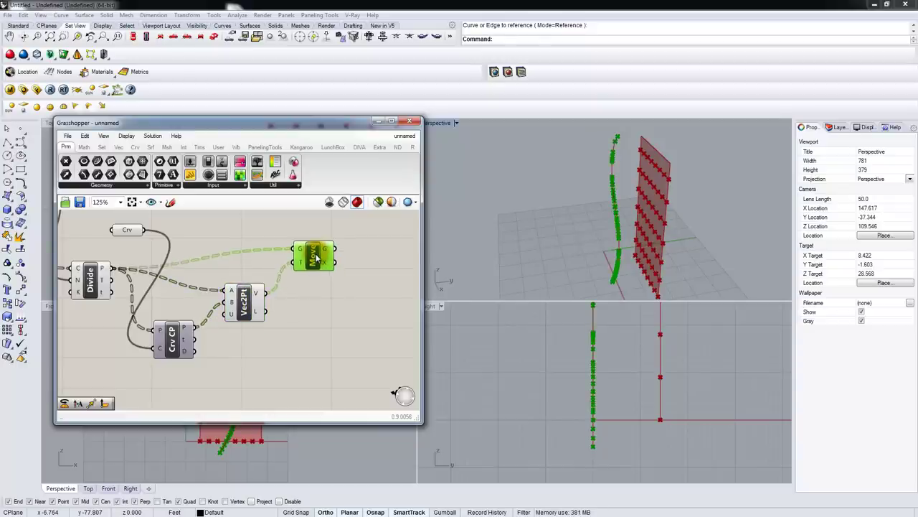
Step: Add a Division component below Move and shift Vector 2Pt down to make room beside it
{"action": "double_click", "coordinate": [347, 320]}
{"action": "type", "text": "div"}
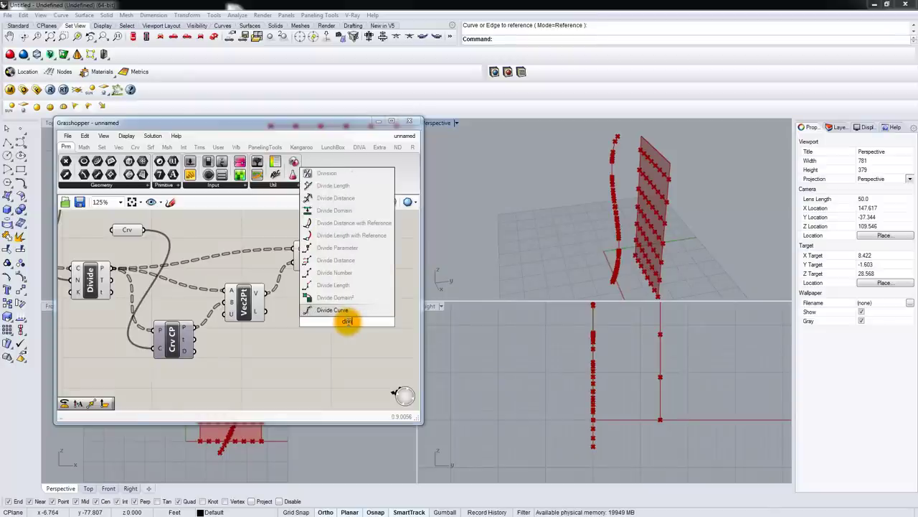
{"action": "type", "text": "is"}
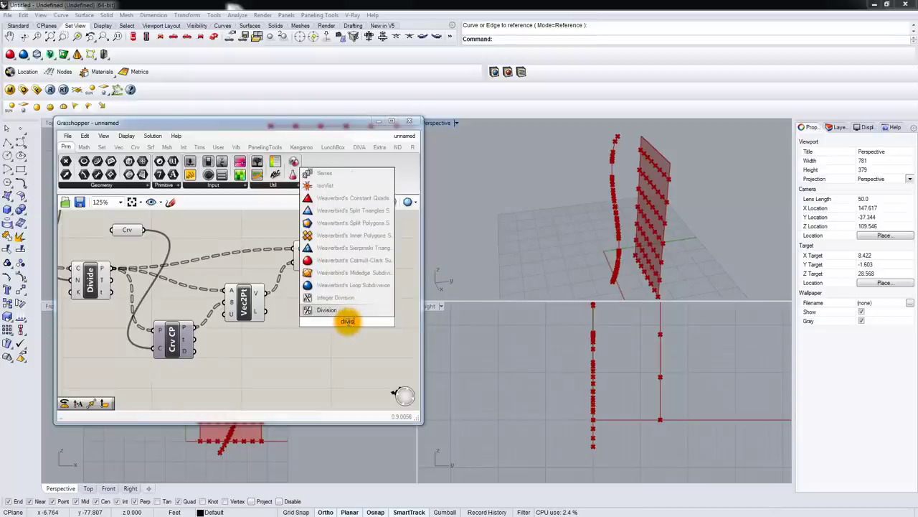
{"action": "left_click", "coordinate": [334, 310]}
{"action": "left_click_drag", "start_coordinate": [246, 300], "coordinate": [258, 332]}
{"action": "left_click_drag", "start_coordinate": [349, 321], "coordinate": [341, 312]}
Step: Add a number slider with the value 25 and connect it to Division's A input
{"action": "left_click", "coordinate": [314, 364]}
{"action": "double_click", "coordinate": [314, 364]}
{"action": "type", "text": "25"}
{"action": "key", "text": "Return"}
{"action": "left_click_drag", "start_coordinate": [343, 362], "coordinate": [345, 307]}
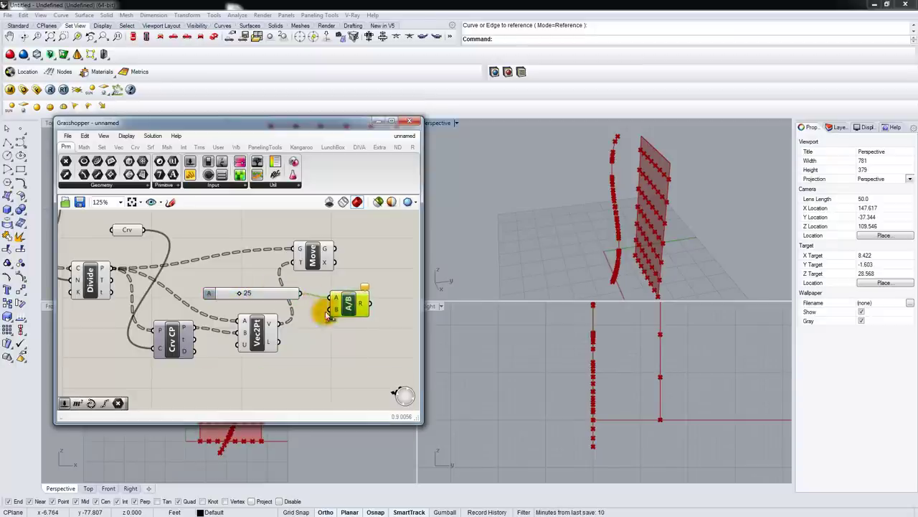
Step: Connect Curve Closest Point's Distance output to Division's B input and tidy the slider and Division next to Vector 2Pt
{"action": "left_click_drag", "start_coordinate": [278, 323], "coordinate": [334, 310]}
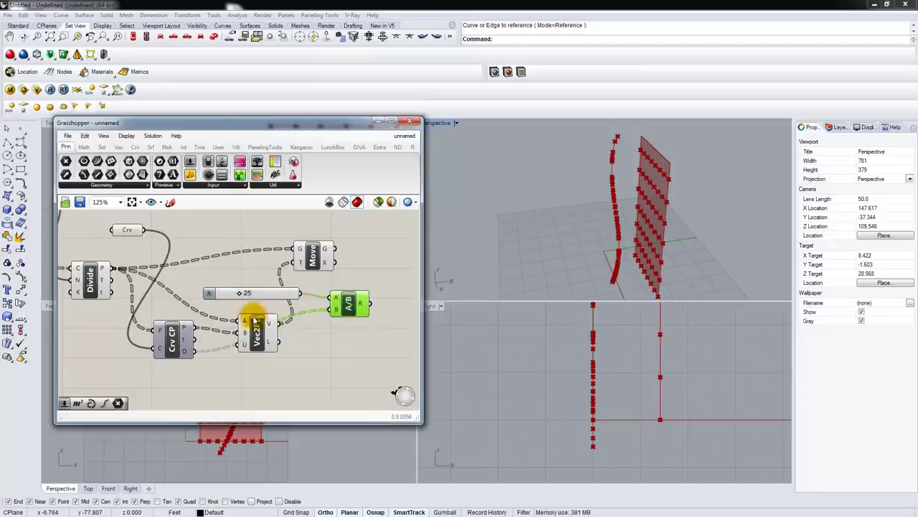
{"action": "mouse_move", "coordinate": [270, 292]}
{"action": "left_mouse_down"}
{"action": "mouse_move", "coordinate": [246, 263]}
{"action": "mouse_move", "coordinate": [273, 302]}
{"action": "left_mouse_up"}
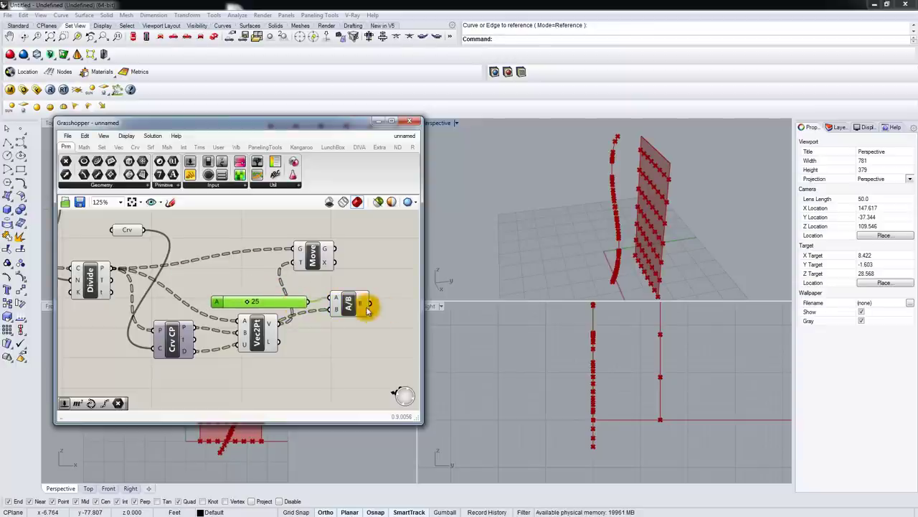
{"action": "left_click_drag", "start_coordinate": [370, 310], "coordinate": [363, 321]}
{"action": "mouse_move", "coordinate": [356, 325]}
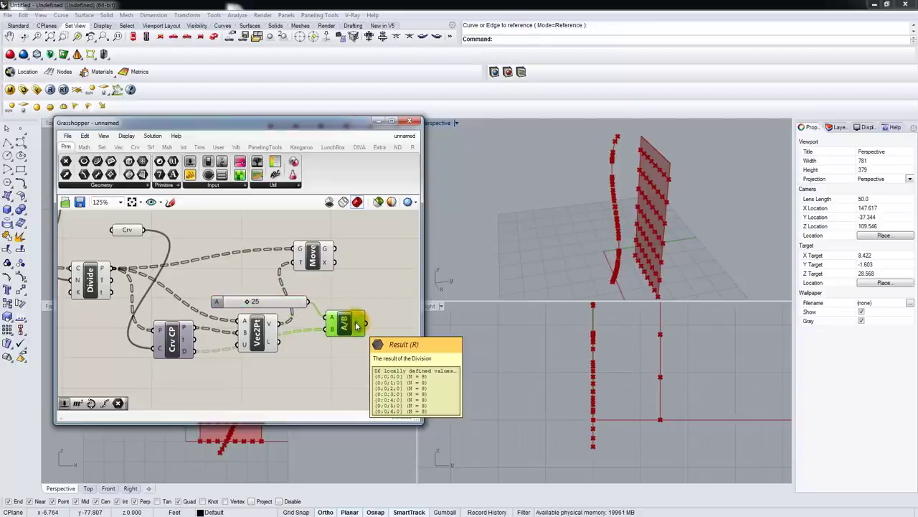
{"action": "left_click_drag", "start_coordinate": [225, 297], "coordinate": [209, 295]}
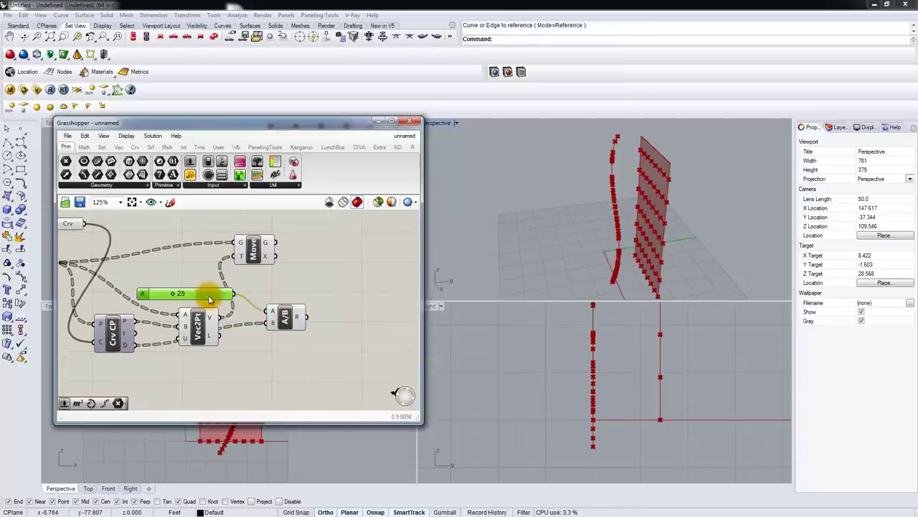
Step: Add an Amplitude component and place it above and beyond Division
{"action": "double_click", "coordinate": [343, 316]}
{"action": "type", "text": "ampl"}
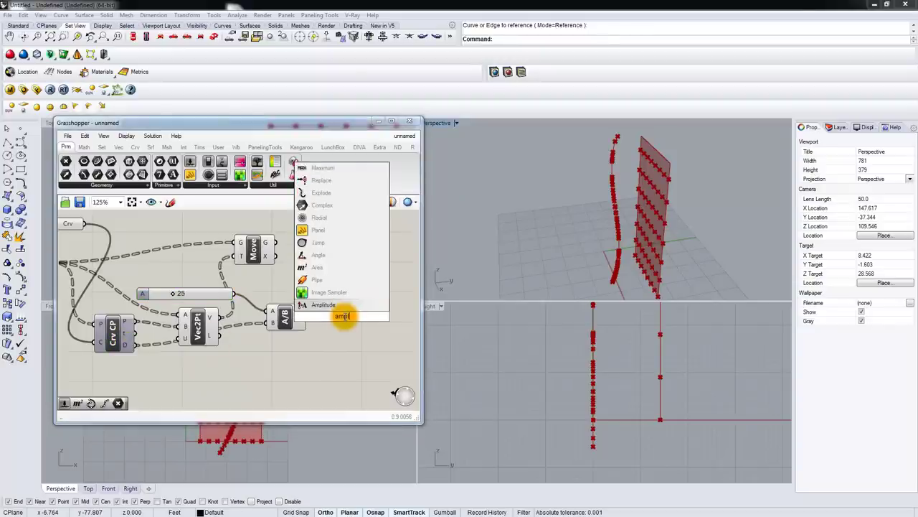
{"action": "left_click", "coordinate": [324, 304]}
{"action": "left_click_drag", "start_coordinate": [326, 307], "coordinate": [333, 288]}
{"action": "right_click_drag", "start_coordinate": [312, 287], "coordinate": [349, 291]}
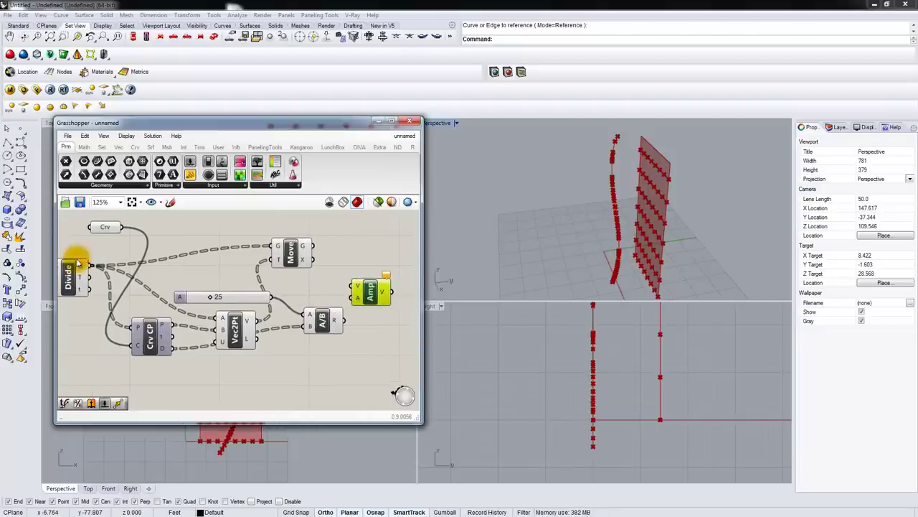
{"action": "left_click_drag", "start_coordinate": [381, 291], "coordinate": [369, 286]}
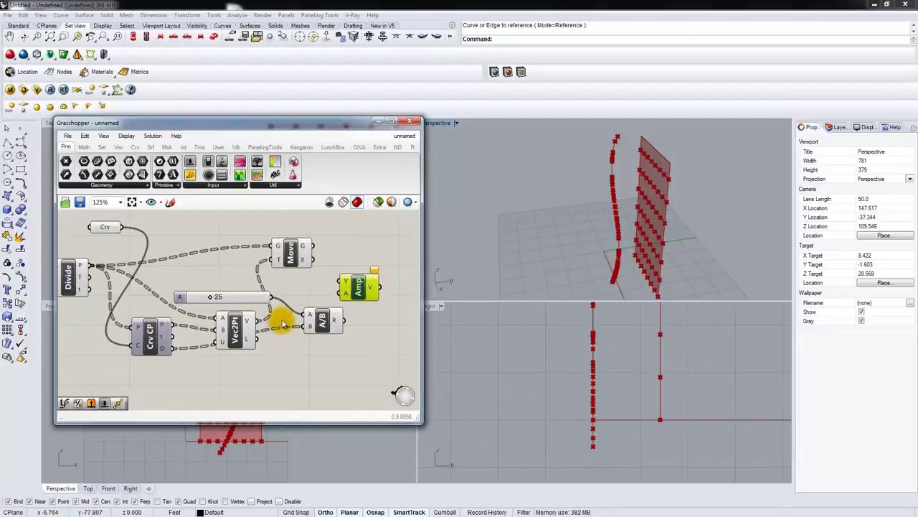
Step: Connect Vector 2Pt's Vector output and Division's Result to Amplitude's V and A inputs, spacing out the surrounding components
{"action": "left_click", "coordinate": [233, 333]}
{"action": "mouse_move", "coordinate": [250, 329]}
{"action": "left_mouse_down"}
{"action": "mouse_move", "coordinate": [339, 281]}
{"action": "mouse_move", "coordinate": [239, 318]}
{"action": "left_mouse_up"}
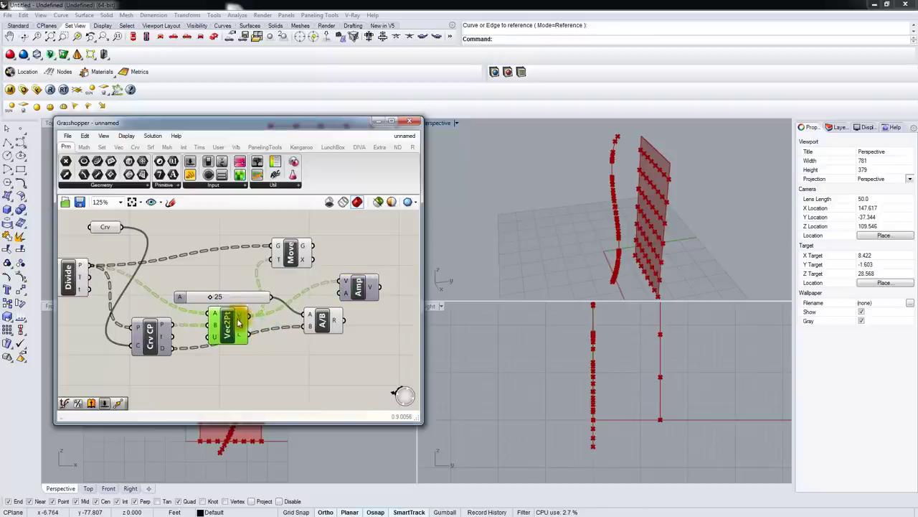
{"action": "left_click_drag", "start_coordinate": [340, 324], "coordinate": [318, 356]}
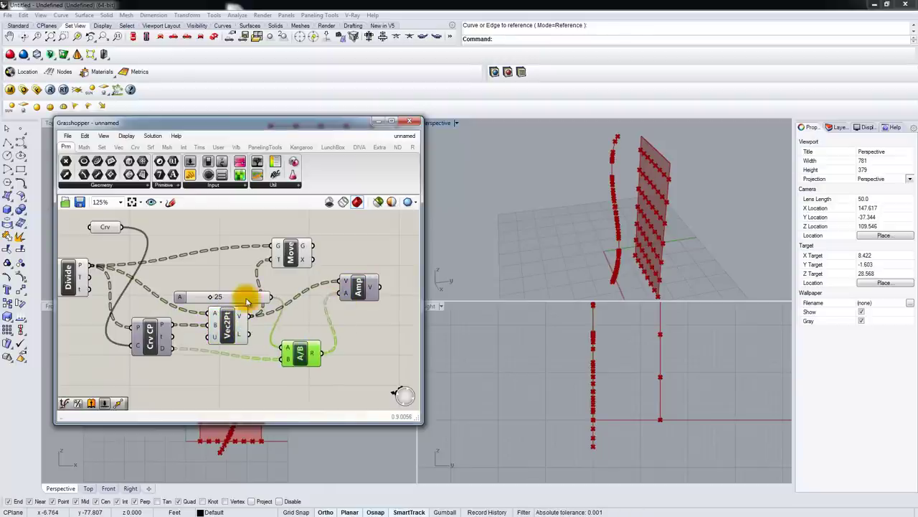
{"action": "left_click_drag", "start_coordinate": [245, 294], "coordinate": [239, 288]}
{"action": "left_click_drag", "start_coordinate": [153, 330], "coordinate": [157, 339]}
Step: Place Move beyond Amplitude and replace its Motion input with Amplitude's Vector output
{"action": "left_click", "coordinate": [362, 289]}
{"action": "left_click_drag", "start_coordinate": [300, 256], "coordinate": [411, 245]}
{"action": "right_click_drag", "start_coordinate": [410, 246], "coordinate": [305, 252]}
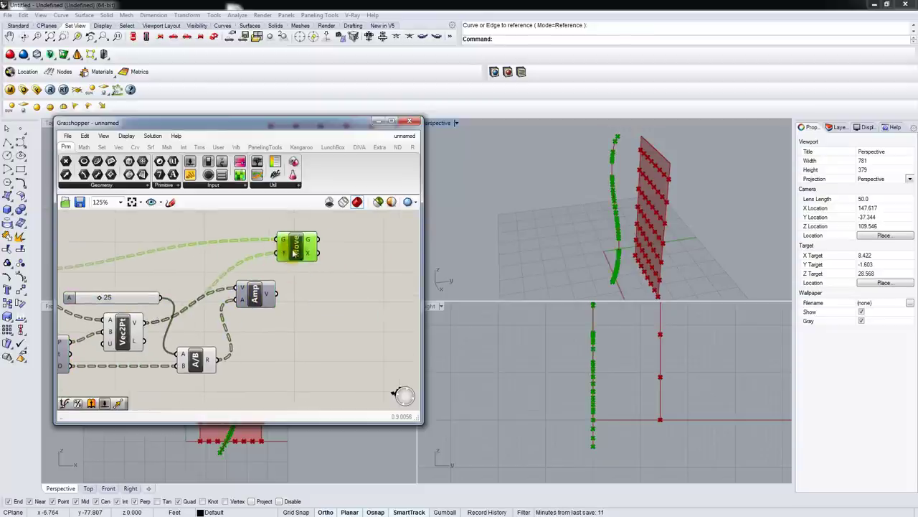
{"action": "left_click_drag", "start_coordinate": [305, 252], "coordinate": [338, 251]}
{"action": "left_click_drag", "start_coordinate": [279, 294], "coordinate": [311, 254]}
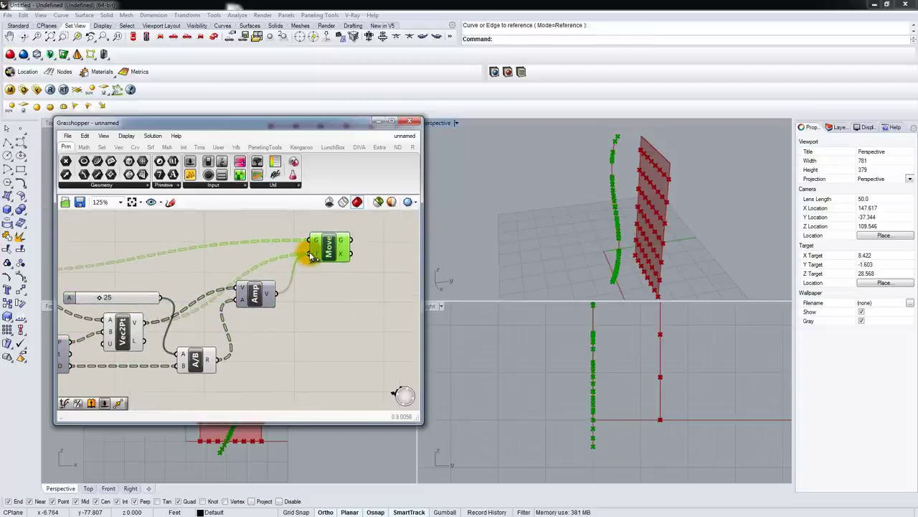
{"action": "right_click_drag", "start_coordinate": [640, 176], "coordinate": [661, 188]}
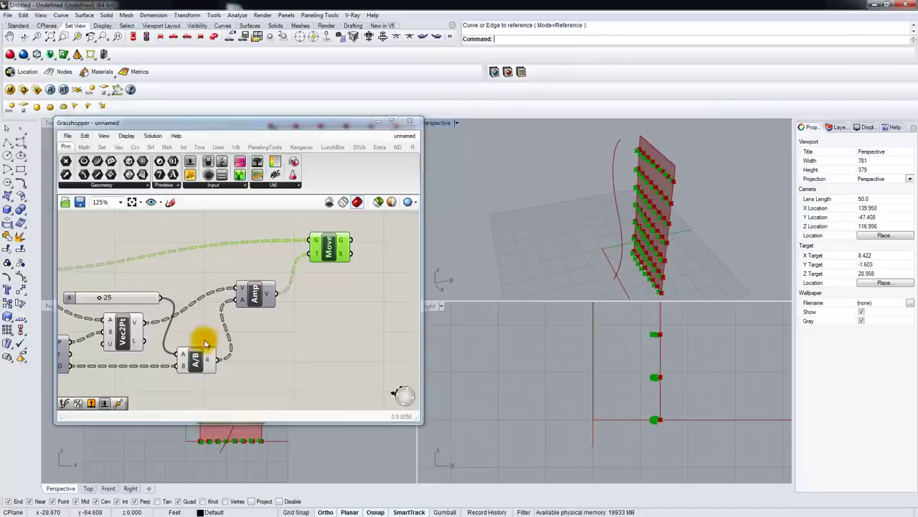
Step: Set the number slider feeding Division's A input to 69
{"action": "right_click_drag", "start_coordinate": [114, 302], "coordinate": [160, 286]}
{"action": "scroll", "coordinate": [160, 286], "scroll_direction": "up", "scroll_amount": 2}
{"action": "left_click_drag", "start_coordinate": [138, 280], "coordinate": [195, 282]}
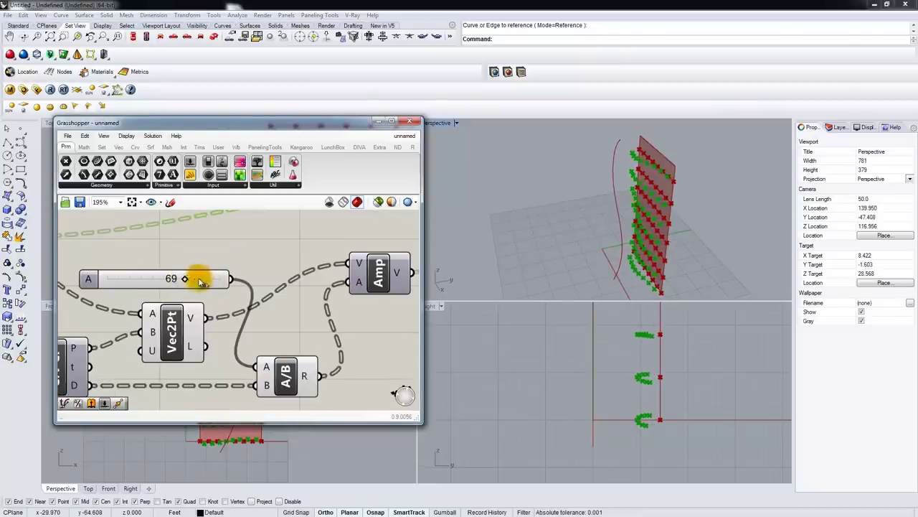
Step: Move the reference curve to a new position in front of the vertical plane
{"action": "left_click", "coordinate": [612, 219]}
{"action": "type", "text": "m"}
{"action": "key", "text": "Return"}
{"action": "left_click", "coordinate": [612, 220]}
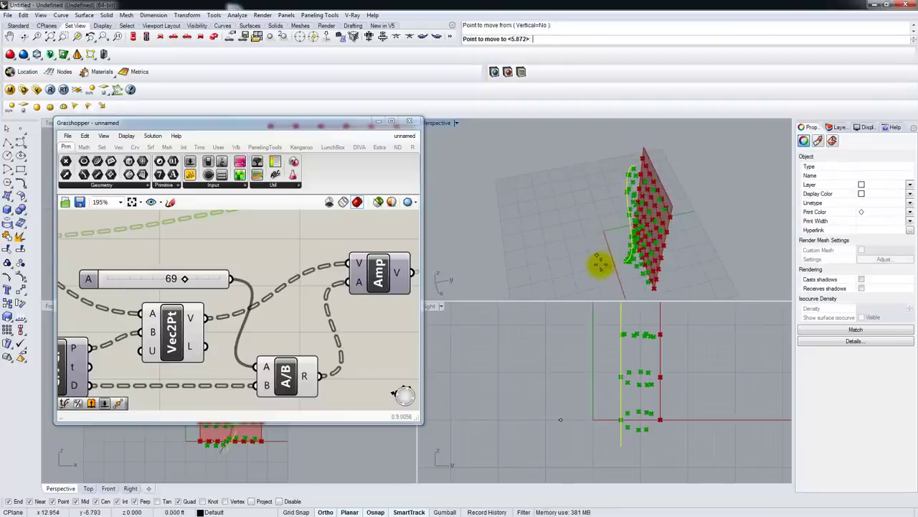
{"action": "left_click", "coordinate": [600, 261]}
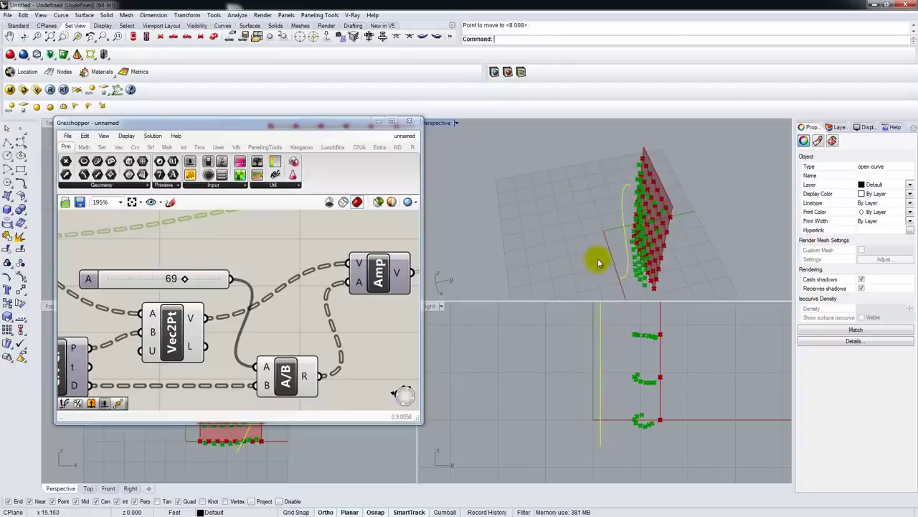
Step: Turn on the reference curve's control points and move one of them to reshape the curve
{"action": "right_click_drag", "start_coordinate": [333, 294], "coordinate": [291, 295]}
{"action": "right_click_drag", "start_coordinate": [572, 237], "coordinate": [539, 233]}
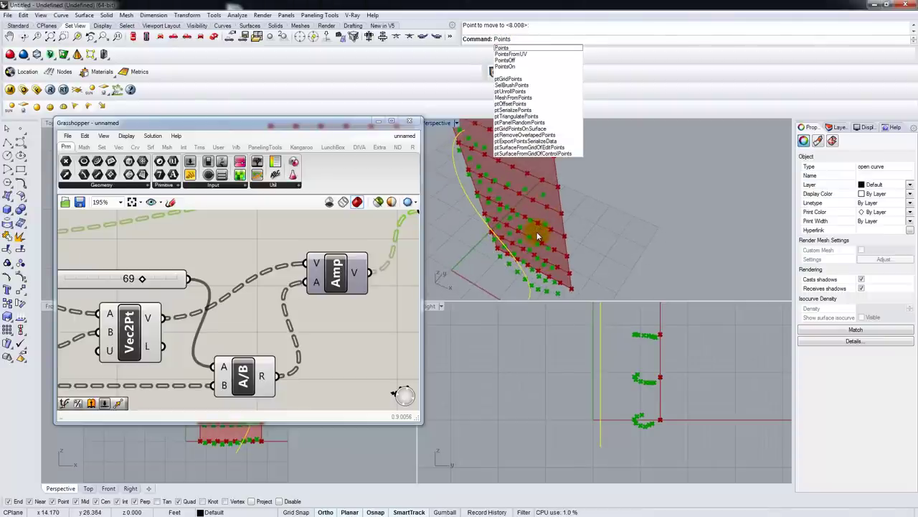
{"action": "type", "text": "On"}
{"action": "key", "text": "Return"}
{"action": "right_click_drag", "start_coordinate": [538, 235], "coordinate": [530, 263]}
{"action": "mouse_move", "coordinate": [533, 264]}
{"action": "left_mouse_down"}
{"action": "mouse_move", "coordinate": [499, 274]}
{"action": "mouse_move", "coordinate": [501, 282]}
{"action": "mouse_move", "coordinate": [545, 262]}
{"action": "left_mouse_up"}
{"action": "right_click_drag", "start_coordinate": [545, 262], "coordinate": [578, 198]}
{"action": "right_click_drag", "start_coordinate": [578, 198], "coordinate": [578, 231]}
{"action": "scroll", "coordinate": [567, 223], "scroll_direction": "down", "scroll_amount": 2}
{"action": "left_click", "coordinate": [532, 176]}
{"action": "left_click_drag", "start_coordinate": [532, 176], "coordinate": [492, 160]}
{"action": "right_click_drag", "start_coordinate": [492, 160], "coordinate": [560, 151]}
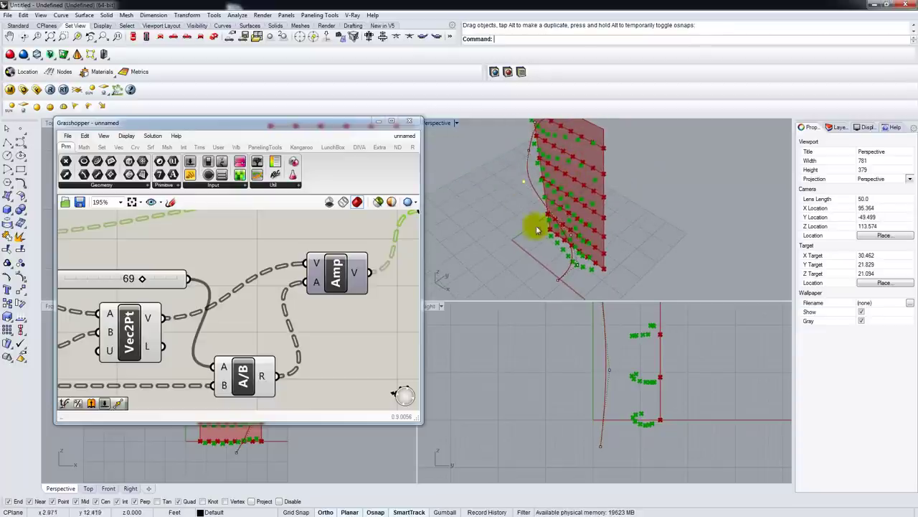
{"action": "right_click_drag", "start_coordinate": [593, 253], "coordinate": [553, 216]}
Step: Place a point object near the origin and move it off to one side of the plane
{"action": "right_click_drag", "start_coordinate": [383, 261], "coordinate": [304, 298]}
{"action": "scroll", "coordinate": [304, 298], "scroll_direction": "down", "scroll_amount": 4}
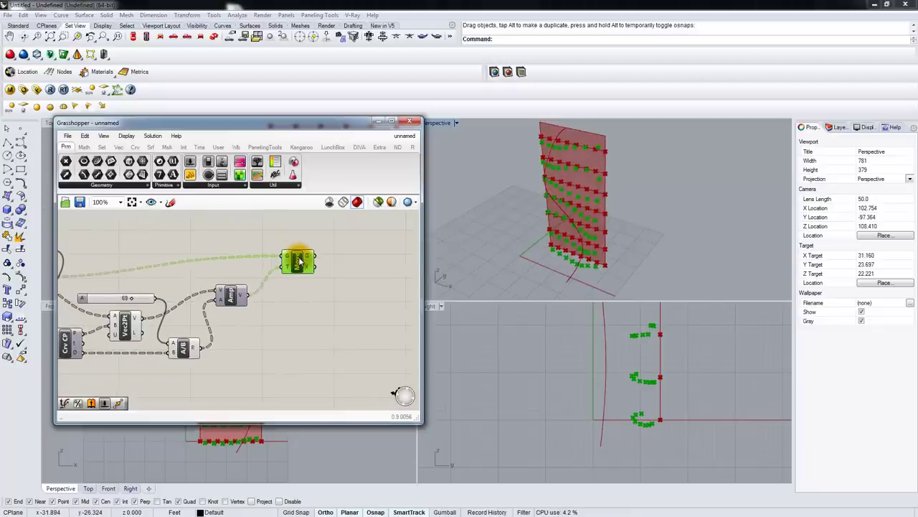
{"action": "right_click_drag", "start_coordinate": [350, 253], "coordinate": [246, 267]}
{"action": "right_click_drag", "start_coordinate": [604, 205], "coordinate": [556, 228]}
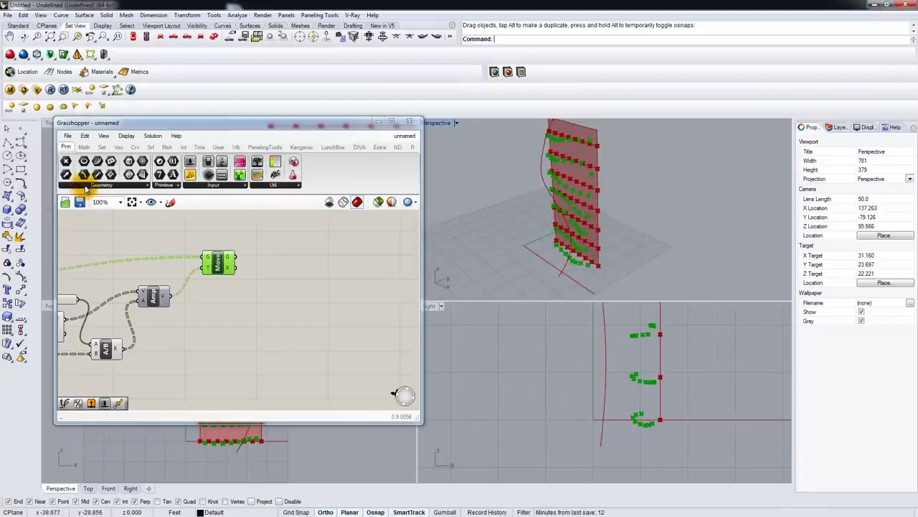
{"action": "left_click", "coordinate": [21, 128]}
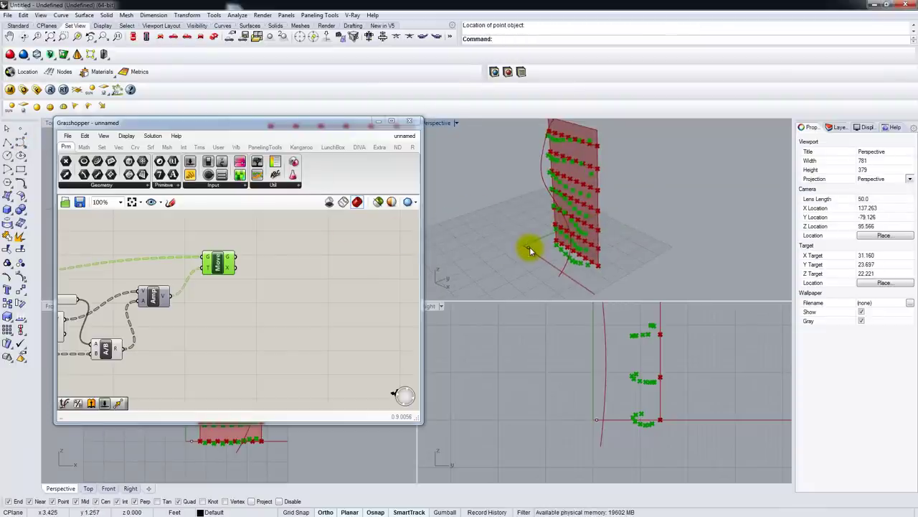
{"action": "key", "text": "Escape"}
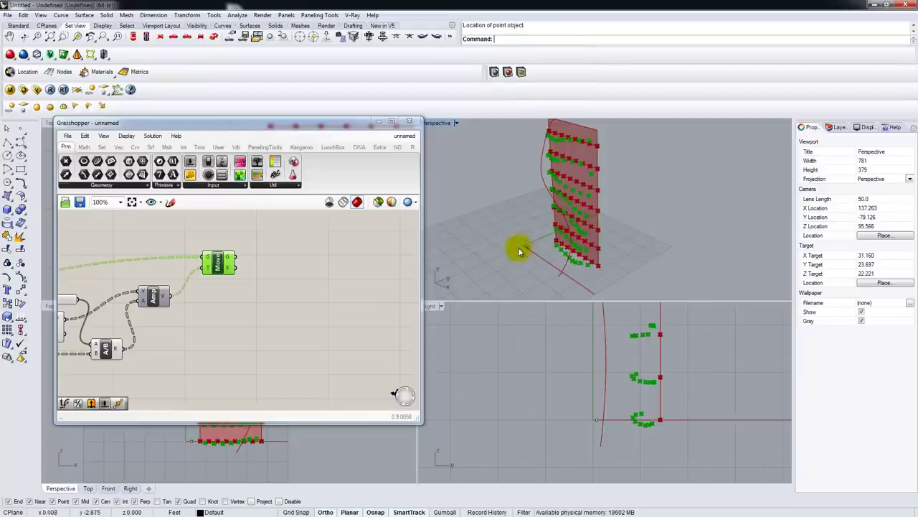
{"action": "left_click_drag", "start_coordinate": [529, 247], "coordinate": [525, 184]}
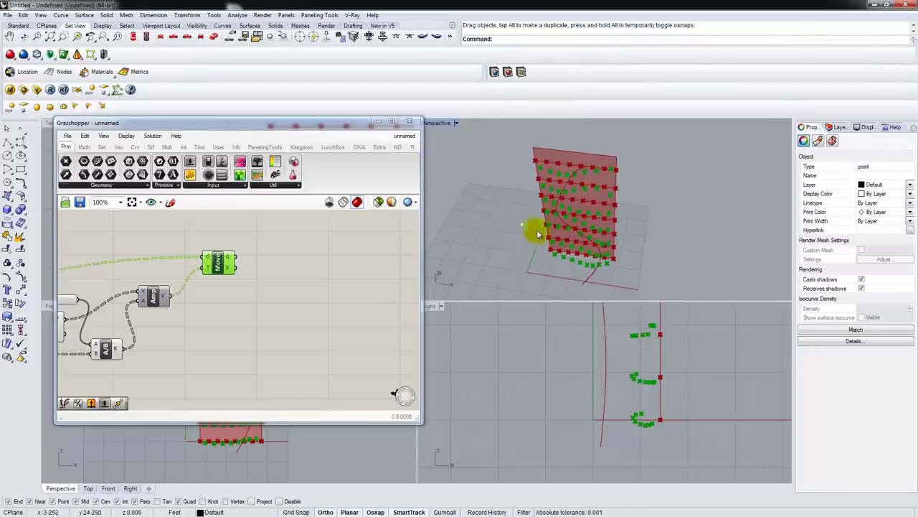
Step: Add a Point parameter above Move and assign the newly placed Rhino point to it
{"action": "scroll", "coordinate": [269, 258], "scroll_direction": "down", "scroll_amount": 4}
{"action": "right_click_drag", "start_coordinate": [268, 258], "coordinate": [312, 297]}
{"action": "double_click", "coordinate": [277, 263]}
{"action": "type", "text": "point"}
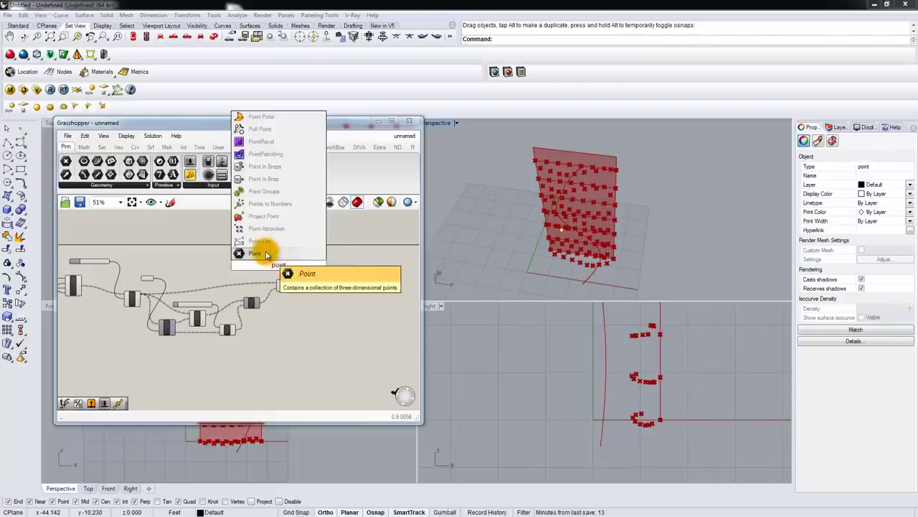
{"action": "left_click", "coordinate": [256, 254]}
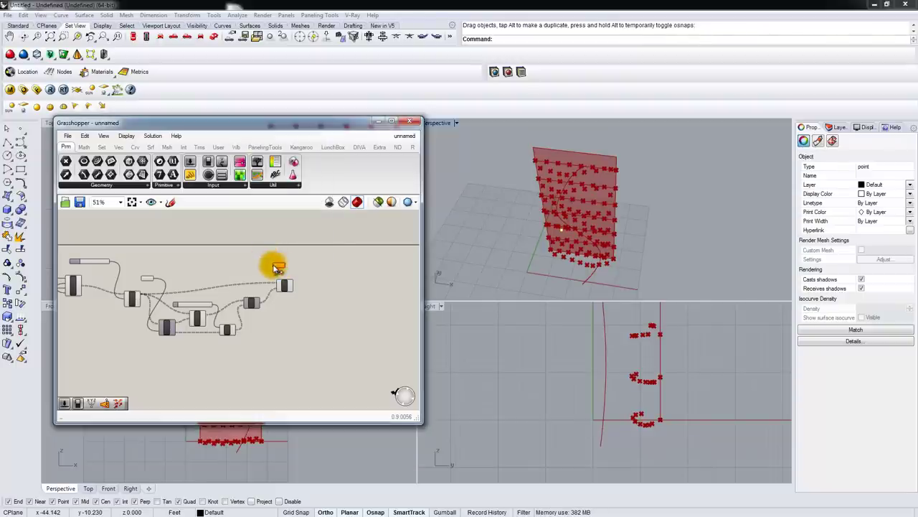
{"action": "right_click", "coordinate": [278, 267]}
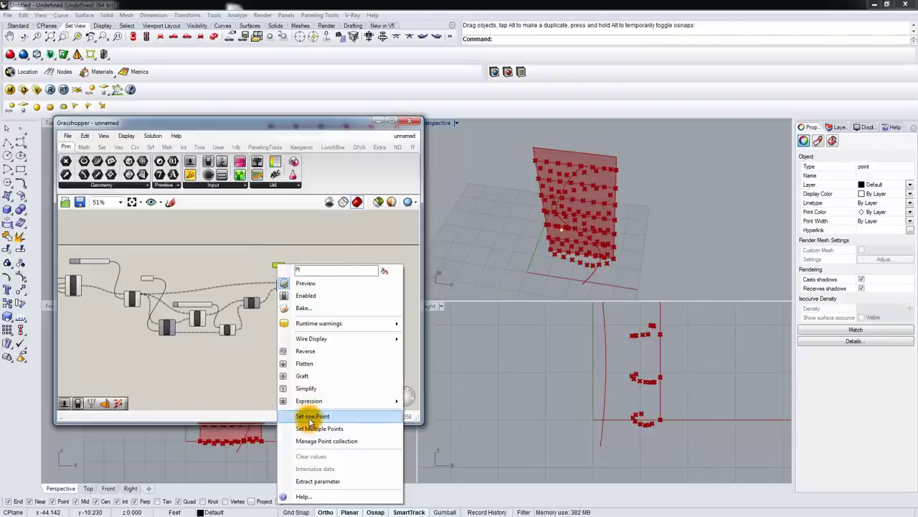
{"action": "left_click", "coordinate": [306, 417]}
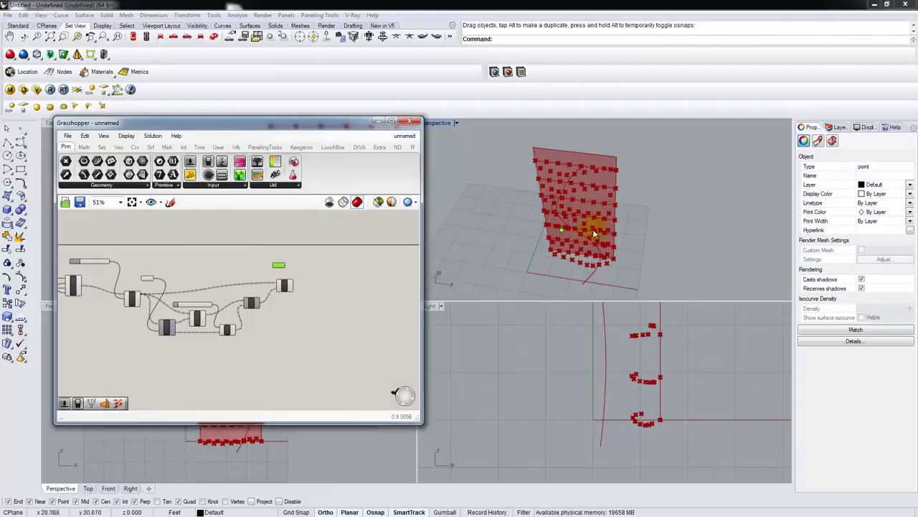
Step: Add a Rotate 3D component and place it beyond Move
{"action": "scroll", "coordinate": [287, 272], "scroll_direction": "up", "scroll_amount": 3}
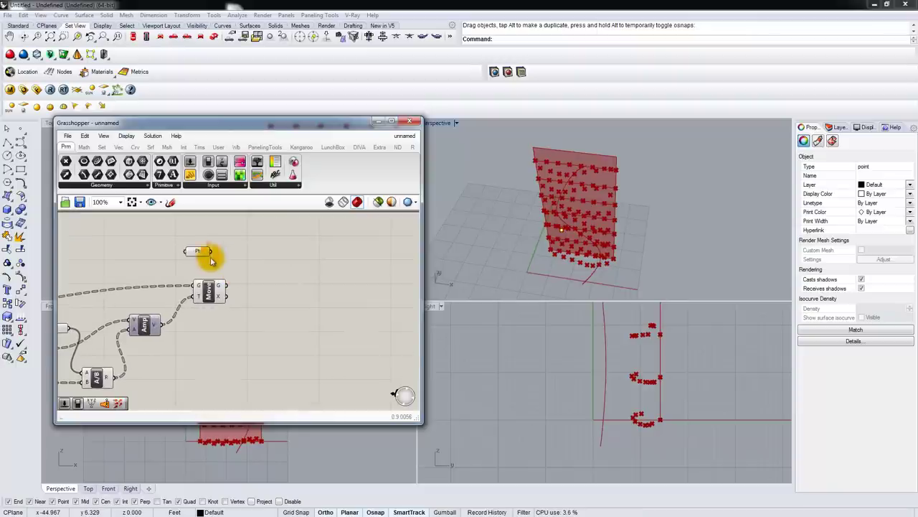
{"action": "right_click_drag", "start_coordinate": [257, 264], "coordinate": [244, 254]}
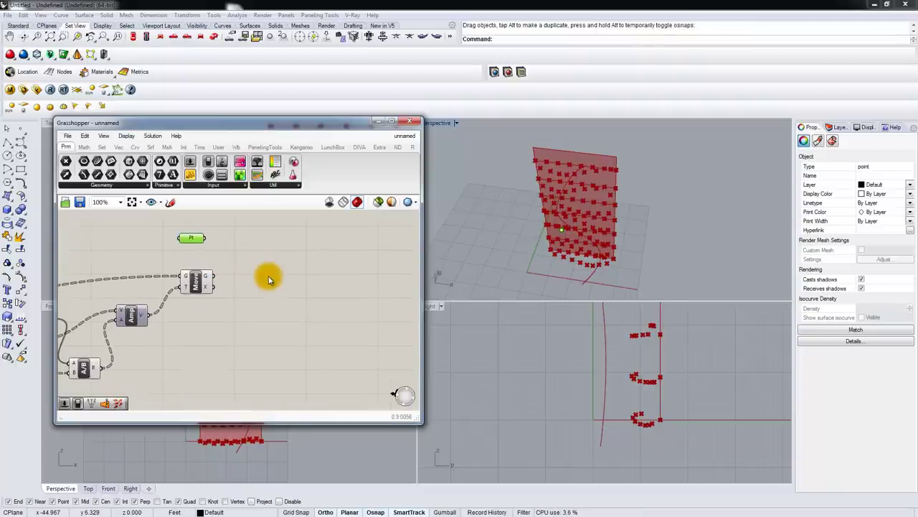
{"action": "double_click", "coordinate": [301, 279]}
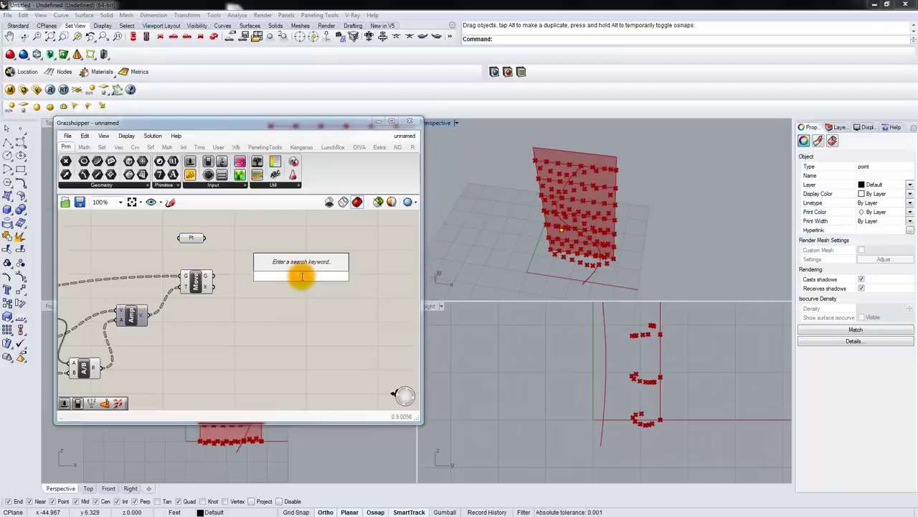
{"action": "type", "text": "rotate"}
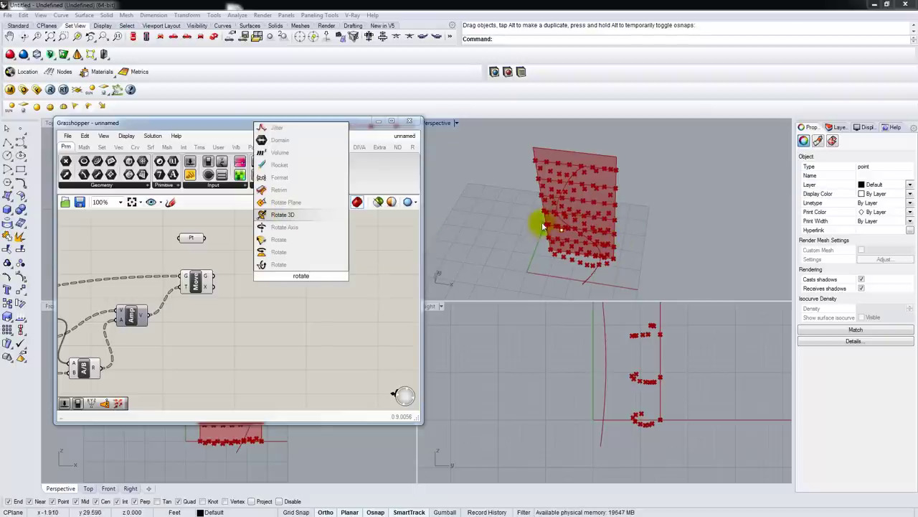
{"action": "left_click", "coordinate": [286, 214]}
{"action": "left_click_drag", "start_coordinate": [298, 279], "coordinate": [322, 282]}
Step: Set the number slider feeding Division's A input to 87
{"action": "right_click_drag", "start_coordinate": [132, 303], "coordinate": [244, 298]}
{"action": "scroll", "coordinate": [262, 302], "scroll_direction": "down", "scroll_amount": 2}
{"action": "scroll", "coordinate": [147, 303], "scroll_direction": "up", "scroll_amount": 1}
{"action": "mouse_move", "coordinate": [147, 303]}
{"action": "right_mouse_down"}
{"action": "mouse_move", "coordinate": [204, 286]}
{"action": "mouse_move", "coordinate": [148, 287]}
{"action": "right_mouse_up"}
{"action": "scroll", "coordinate": [179, 287], "scroll_direction": "up", "scroll_amount": 1}
{"action": "right_click_drag", "start_coordinate": [570, 226], "coordinate": [526, 228]}
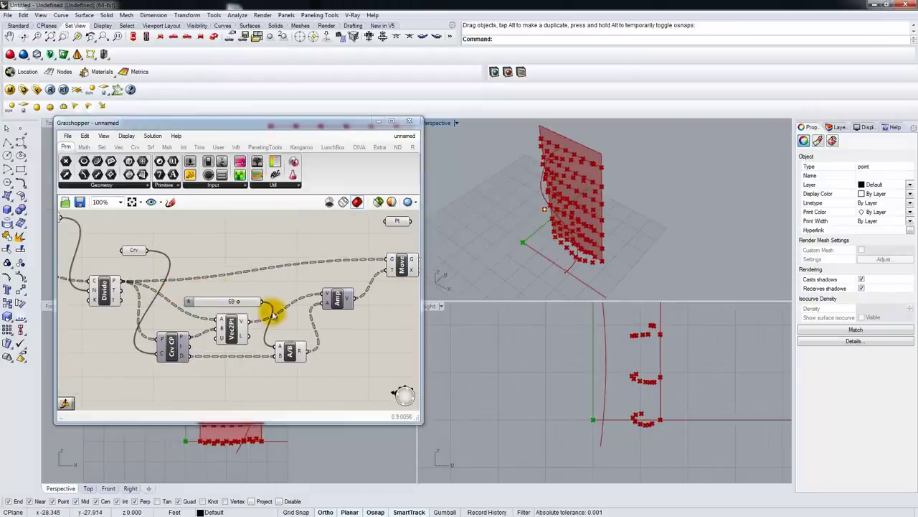
{"action": "right_click_drag", "start_coordinate": [218, 277], "coordinate": [223, 289]}
{"action": "left_click_drag", "start_coordinate": [242, 312], "coordinate": [258, 312]}
Step: Rename the Divide component as "Divide (ORG POINTS)"
{"action": "right_click_drag", "start_coordinate": [154, 274], "coordinate": [198, 266]}
{"action": "left_click", "coordinate": [159, 294]}
{"action": "right_click_drag", "start_coordinate": [153, 299], "coordinate": [154, 304]}
{"action": "left_click_drag", "start_coordinate": [154, 303], "coordinate": [146, 302]}
{"action": "right_click", "coordinate": [144, 301]}
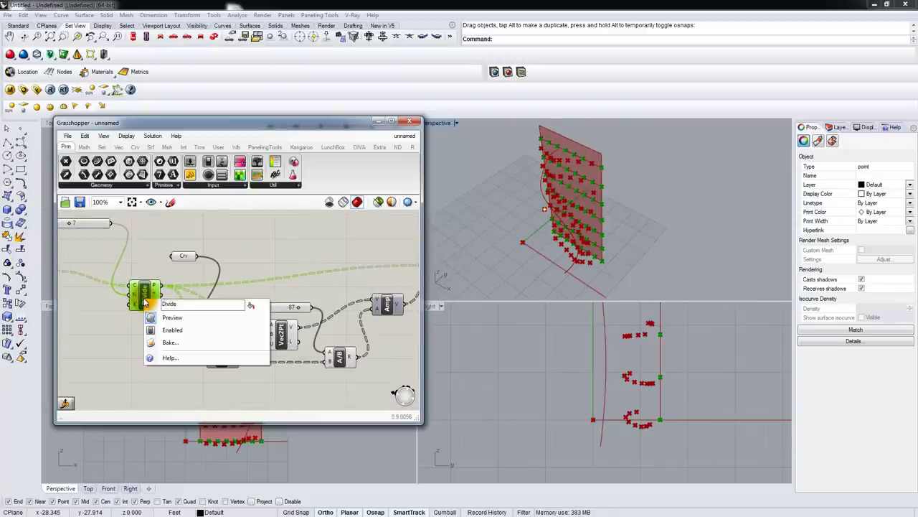
{"action": "left_click", "coordinate": [178, 304]}
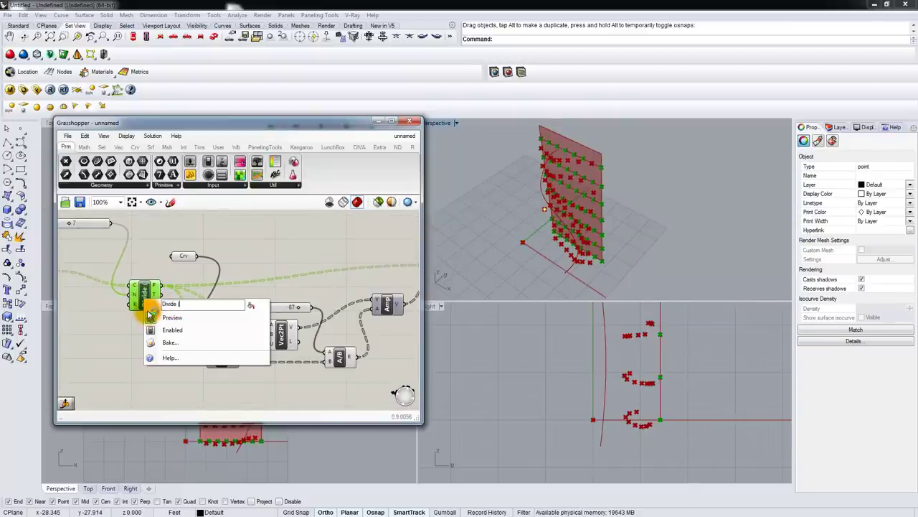
{"action": "right_click", "coordinate": [148, 281]}
{"action": "left_click", "coordinate": [191, 286]}
{"action": "type", "text": "(ORG) POINT"}
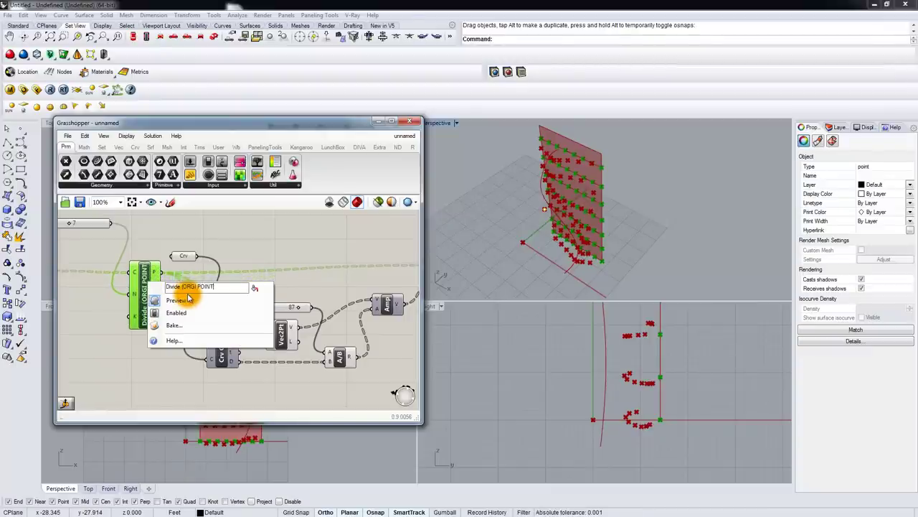
{"action": "type", "text": "S"}
{"action": "key", "text": "BackSpace"}
{"action": "key", "text": "BackSpace"}
{"action": "left_click", "coordinate": [227, 287]}
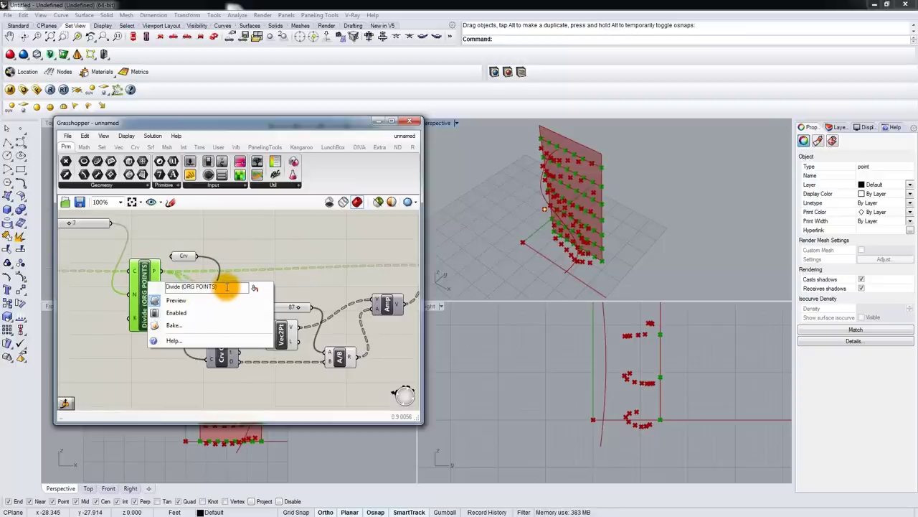
{"action": "left_click", "coordinate": [321, 234]}
Step: Rename the Move component as "Move (2nd Points)"
{"action": "right_click_drag", "start_coordinate": [320, 235], "coordinate": [96, 272]}
{"action": "left_click", "coordinate": [221, 310]}
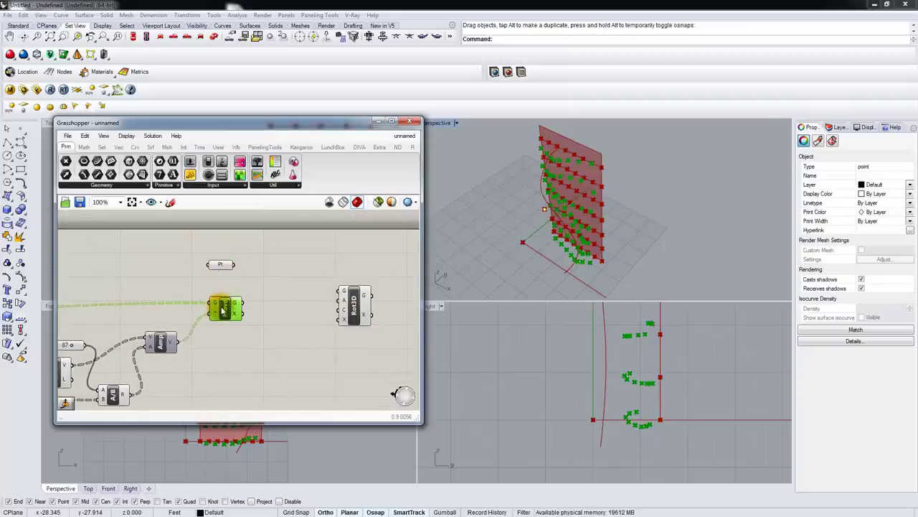
{"action": "right_click", "coordinate": [226, 310]}
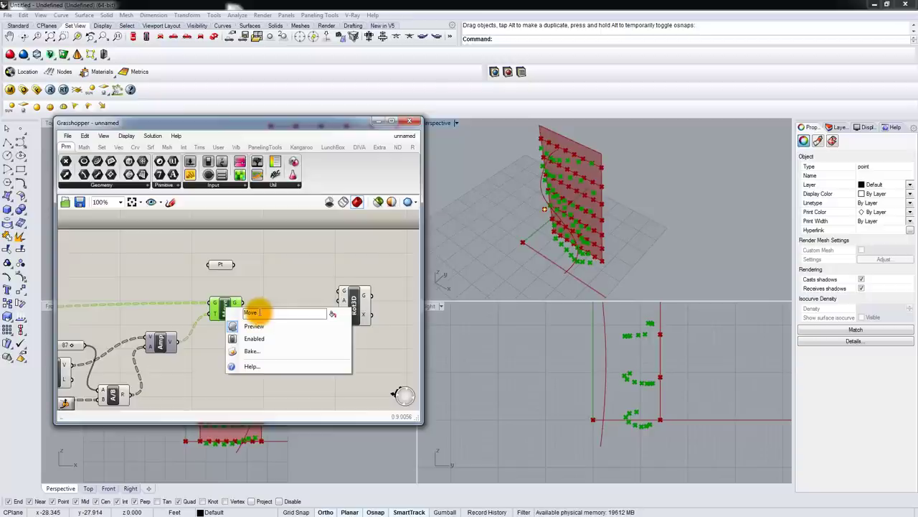
{"action": "key", "text": "BackSpace"}
{"action": "key", "text": "BackSpace"}
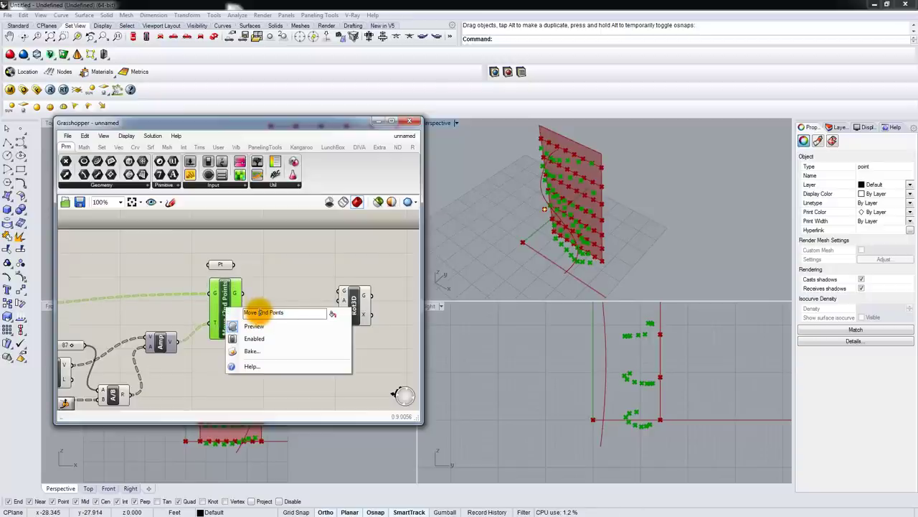
{"action": "left_click", "coordinate": [284, 277]}
{"action": "right_click_drag", "start_coordinate": [268, 280], "coordinate": [274, 277]}
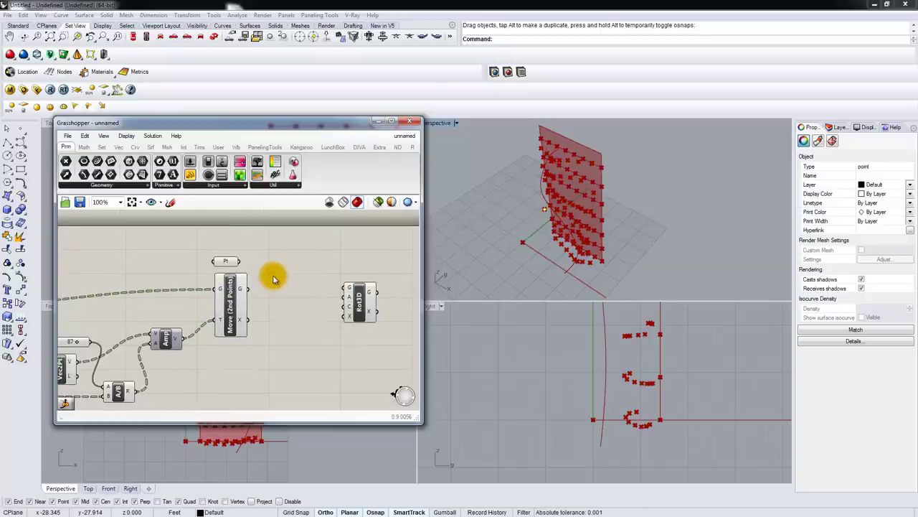
Step: Connect the Geometry output of Move (2nd Points) to Rotate 3D's G input and adjust Rotate 3D's placement
{"action": "left_click", "coordinate": [356, 302]}
{"action": "left_click_drag", "start_coordinate": [355, 301], "coordinate": [350, 308]}
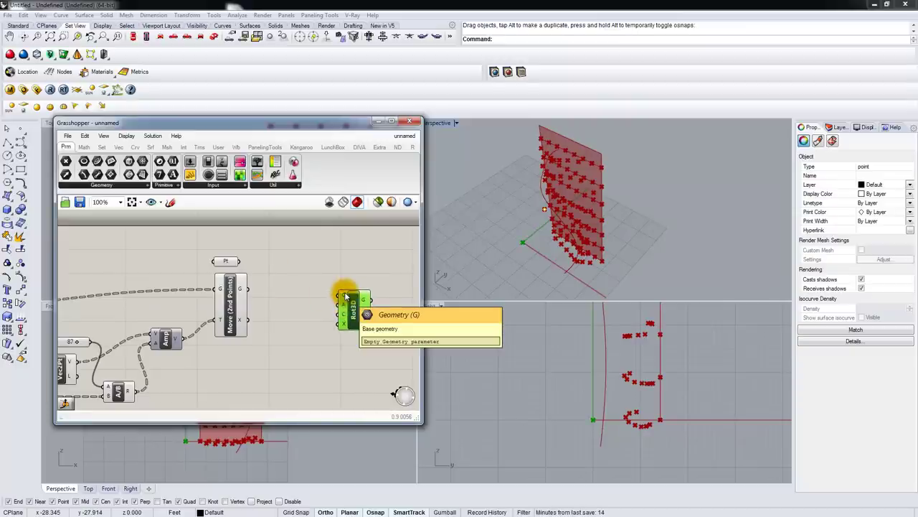
{"action": "left_click", "coordinate": [232, 296]}
{"action": "left_click_drag", "start_coordinate": [250, 291], "coordinate": [341, 297]}
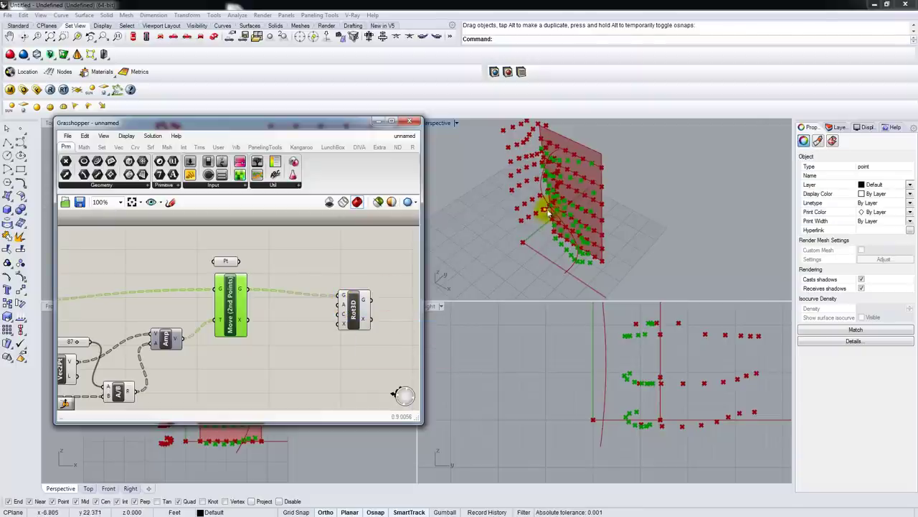
{"action": "mouse_move", "coordinate": [344, 318]}
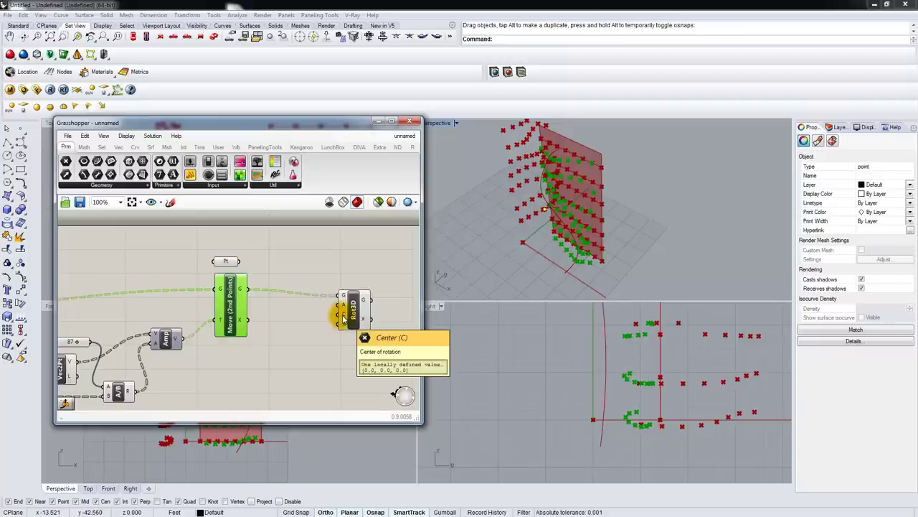
{"action": "left_click_drag", "start_coordinate": [349, 317], "coordinate": [357, 308]}
{"action": "right_click_drag", "start_coordinate": [350, 328], "coordinate": [358, 298]}
{"action": "left_click_drag", "start_coordinate": [372, 268], "coordinate": [362, 275]}
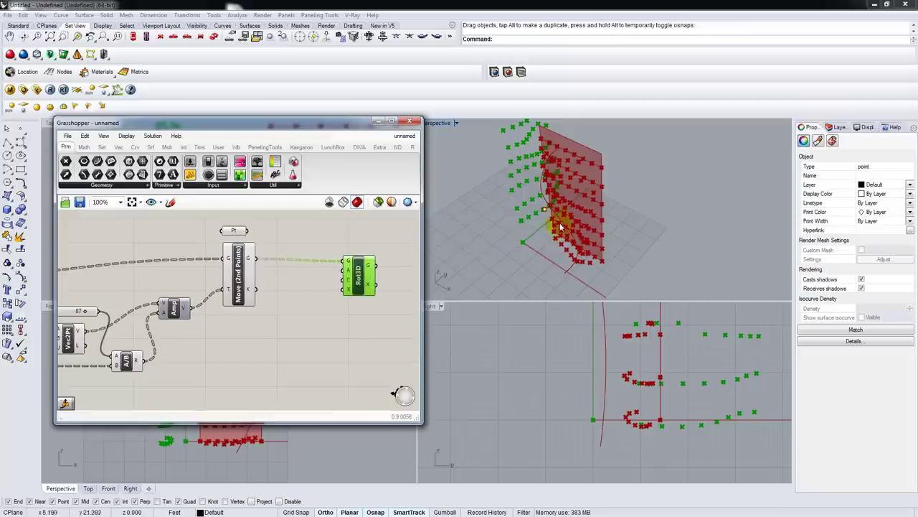
Step: Connect the Points output of Divide (ORG POINTS) to Rotate 3D's Center input
{"action": "scroll", "coordinate": [559, 228], "scroll_direction": "up", "scroll_amount": 6}
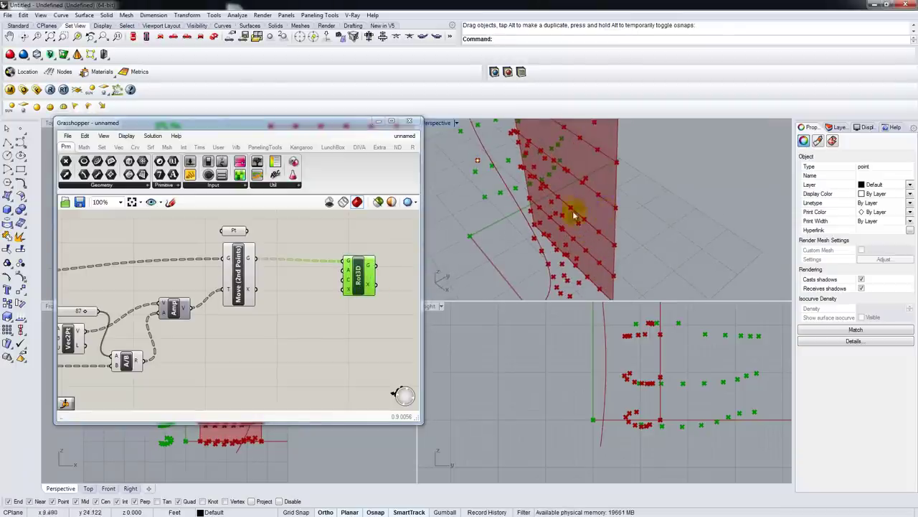
{"action": "right_click_drag", "start_coordinate": [219, 307], "coordinate": [262, 288]}
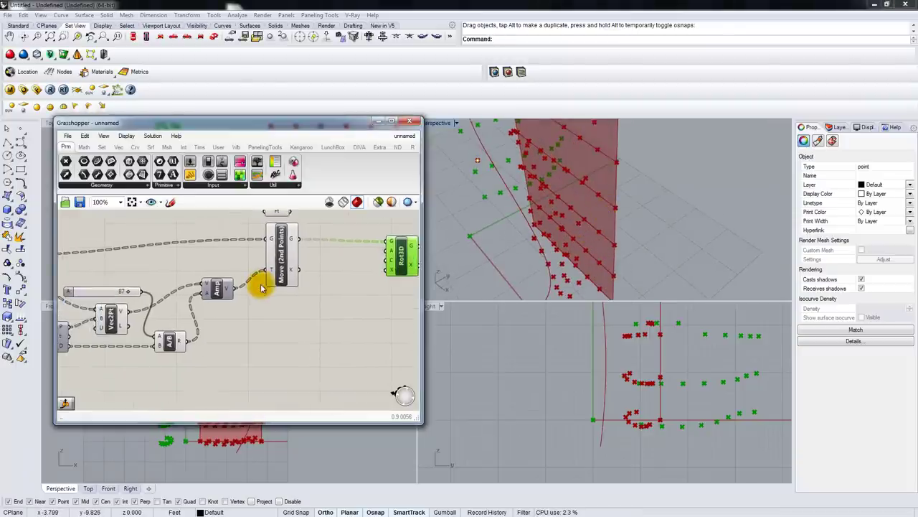
{"action": "scroll", "coordinate": [262, 288], "scroll_direction": "down", "scroll_amount": 2}
{"action": "right_click_drag", "start_coordinate": [212, 327], "coordinate": [276, 316]}
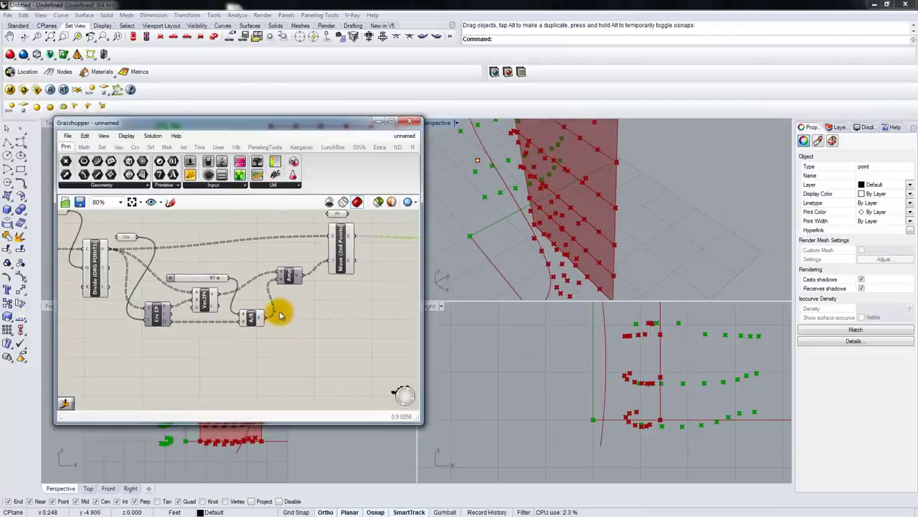
{"action": "scroll", "coordinate": [96, 262], "scroll_direction": "down", "scroll_amount": 2}
{"action": "left_click_drag", "start_coordinate": [95, 264], "coordinate": [350, 264]}
Step: Check Rotate 3D's Axis input and select the upstream Contour component to inspect its curves
{"action": "right_click_drag", "start_coordinate": [639, 205], "coordinate": [626, 173]}
{"action": "mouse_move", "coordinate": [349, 274]}
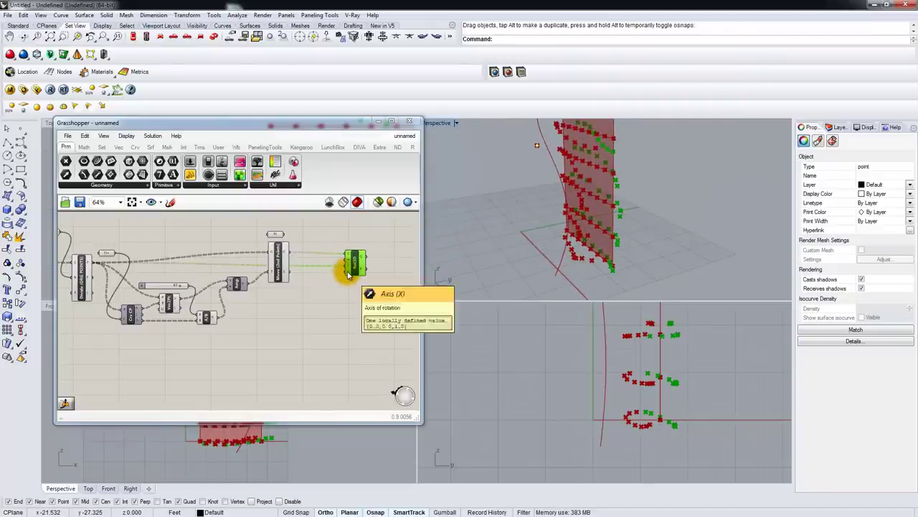
{"action": "right_click_drag", "start_coordinate": [318, 302], "coordinate": [364, 304]}
{"action": "right_click_drag", "start_coordinate": [113, 287], "coordinate": [137, 291]}
{"action": "left_click", "coordinate": [85, 264]}
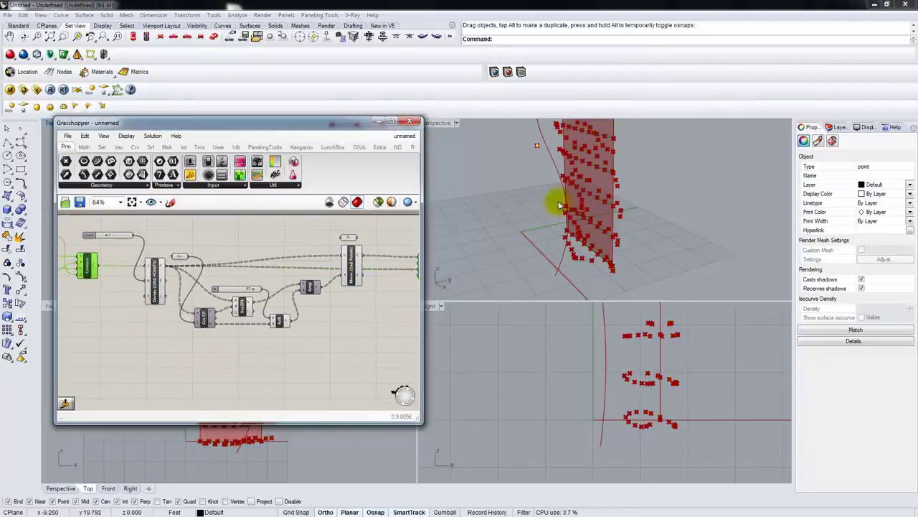
Step: Add a Vector 2Pt component and place it below Divide (ORG POINTS)
{"action": "scroll", "coordinate": [138, 304], "scroll_direction": "up", "scroll_amount": 5}
{"action": "double_click", "coordinate": [140, 338]}
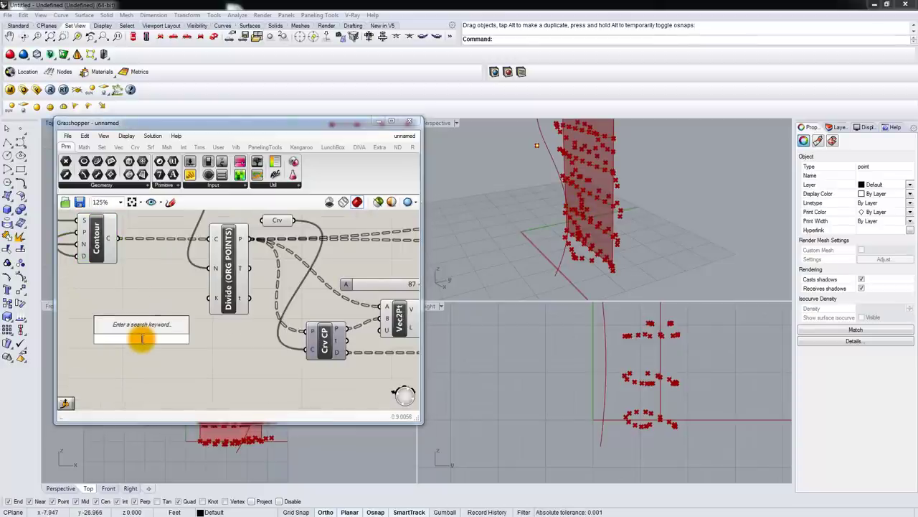
{"action": "type", "text": "vector"}
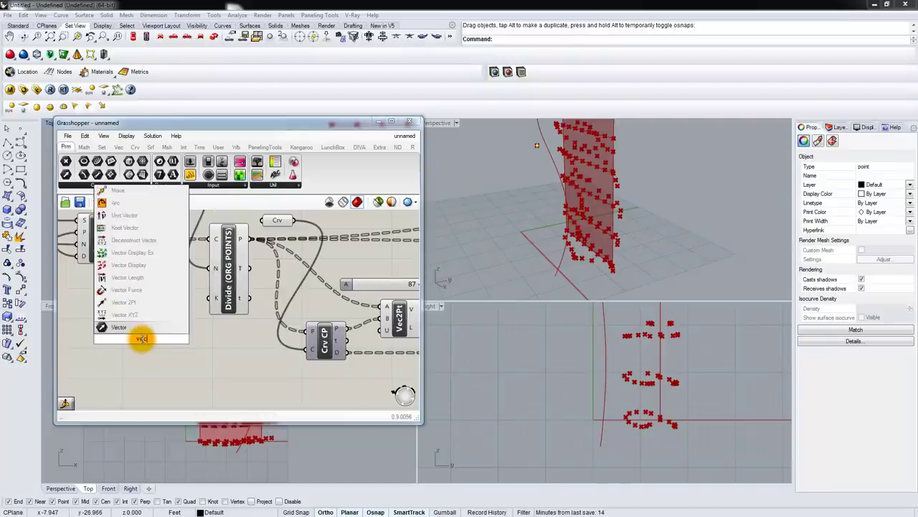
{"action": "left_click", "coordinate": [134, 305]}
{"action": "left_click_drag", "start_coordinate": [152, 330], "coordinate": [195, 348]}
{"action": "left_click", "coordinate": [84, 346]}
{"action": "right_click_drag", "start_coordinate": [121, 322], "coordinate": [141, 288]}
{"action": "right_click_drag", "start_coordinate": [135, 228], "coordinate": [133, 265]}
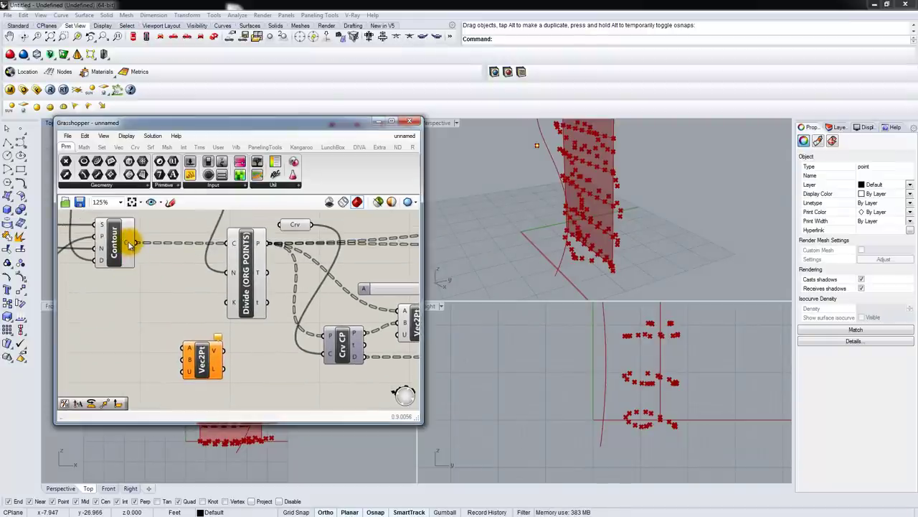
Step: Add an End Points component fed by Contour's curves and connect its Start and End outputs to Vec2Pt's A and B inputs
{"action": "double_click", "coordinate": [120, 354]}
{"action": "type", "text": "end"}
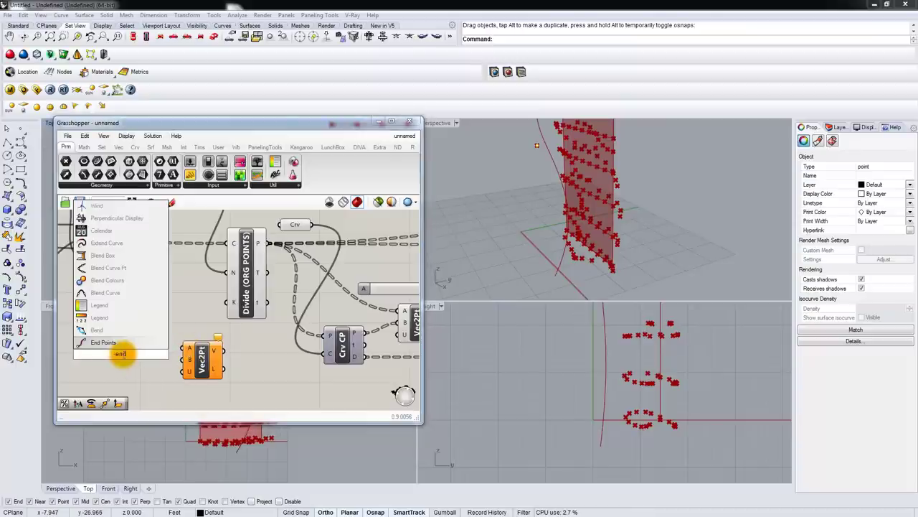
{"action": "key", "text": "Return"}
{"action": "left_click_drag", "start_coordinate": [146, 291], "coordinate": [106, 351]}
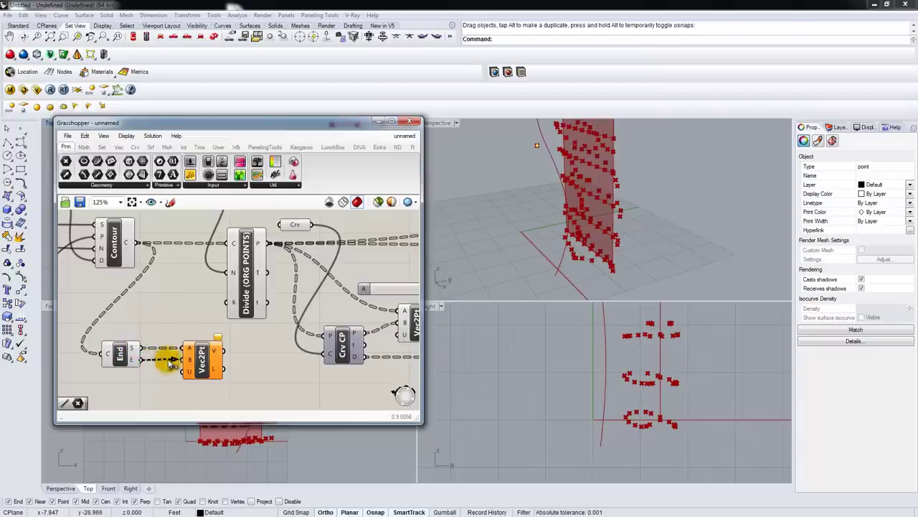
Step: Move the End and new Vec2Pt components below Move (2nd Points) and connect Vec2Pt's V output to Rotate 3D's X input
{"action": "right_click_drag", "start_coordinate": [231, 363], "coordinate": [172, 357]}
{"action": "scroll", "coordinate": [172, 357], "scroll_direction": "down", "scroll_amount": 2}
{"action": "left_click_drag", "start_coordinate": [173, 377], "coordinate": [89, 340]}
{"action": "scroll", "coordinate": [141, 349], "scroll_direction": "down", "scroll_amount": 3}
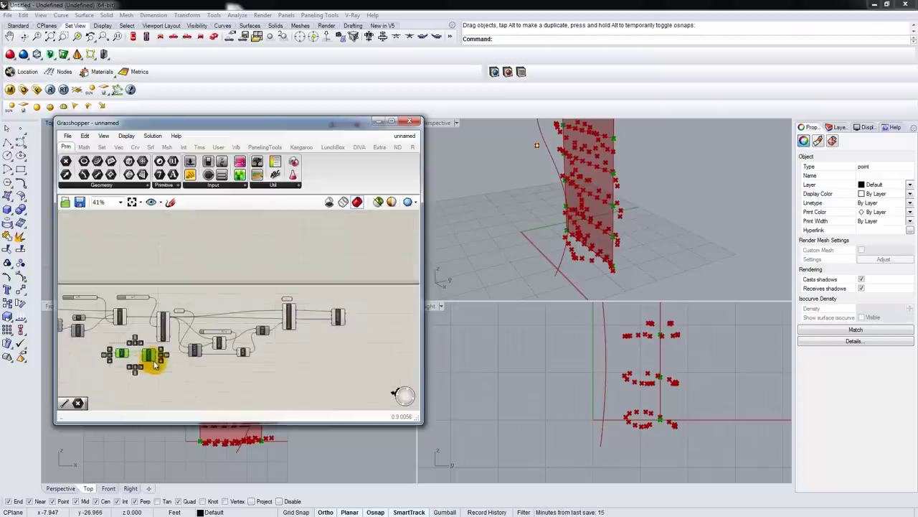
{"action": "left_click_drag", "start_coordinate": [145, 350], "coordinate": [353, 293]}
{"action": "scroll", "coordinate": [318, 334], "scroll_direction": "up", "scroll_amount": 5}
{"action": "left_click", "coordinate": [400, 329]}
{"action": "right_click_drag", "start_coordinate": [574, 201], "coordinate": [496, 246]}
{"action": "right_click_drag", "start_coordinate": [302, 285], "coordinate": [237, 283]}
{"action": "left_click_drag", "start_coordinate": [304, 275], "coordinate": [361, 274]}
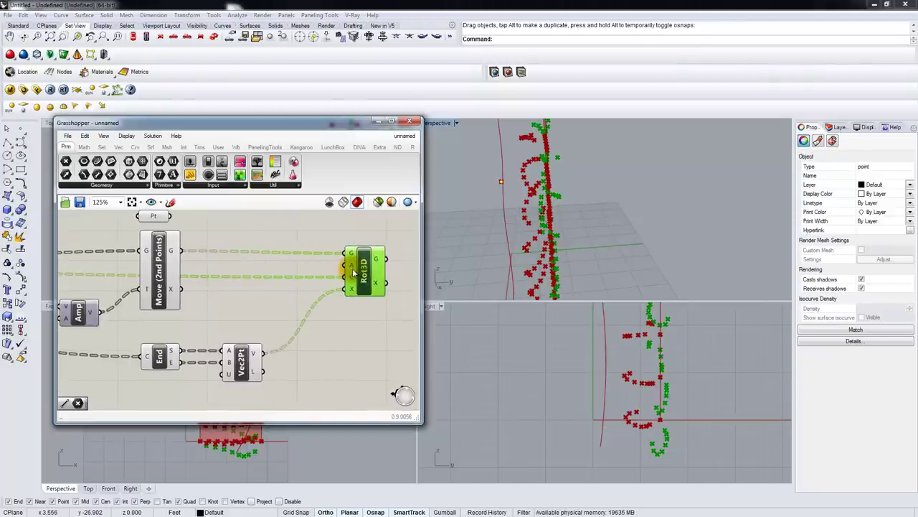
Step: Examine the rotated points beside the plane and move the Pt parameter slightly higher above Move (2nd Points)
{"action": "scroll", "coordinate": [352, 270], "scroll_direction": "down", "scroll_amount": 4}
{"action": "right_click_drag", "start_coordinate": [502, 198], "coordinate": [473, 212]}
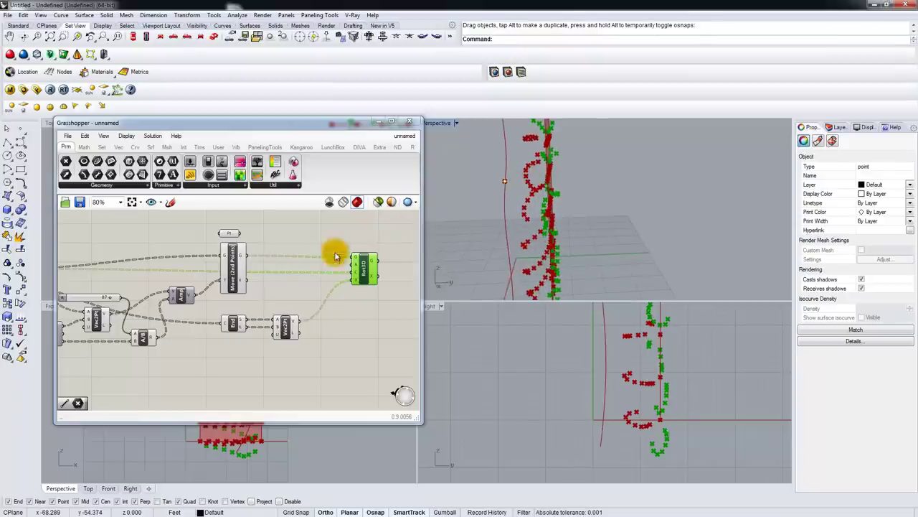
{"action": "scroll", "coordinate": [292, 246], "scroll_direction": "up", "scroll_amount": 2}
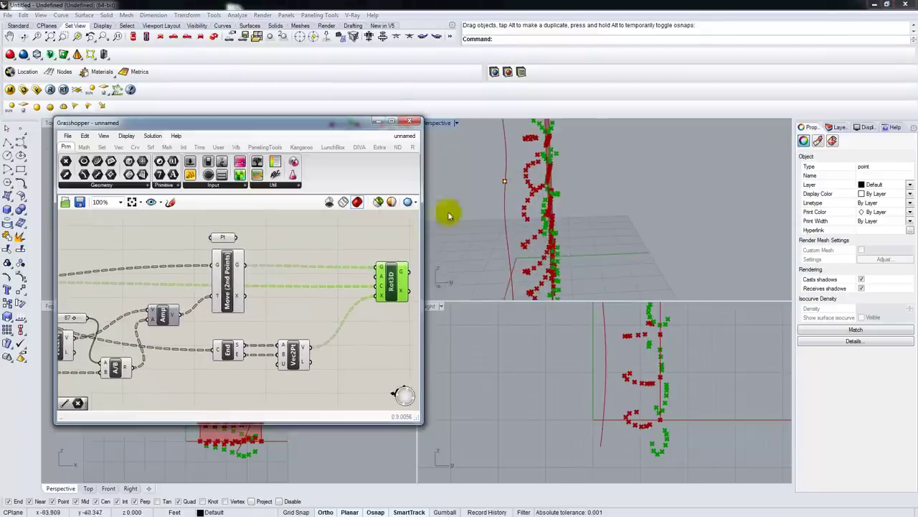
{"action": "right_click_drag", "start_coordinate": [574, 148], "coordinate": [645, 225]}
{"action": "scroll", "coordinate": [580, 188], "scroll_direction": "up", "scroll_amount": 5}
{"action": "right_click_drag", "start_coordinate": [558, 179], "coordinate": [524, 190]}
{"action": "right_click_drag", "start_coordinate": [297, 264], "coordinate": [235, 276]}
{"action": "left_click_drag", "start_coordinate": [171, 252], "coordinate": [178, 238]}
{"action": "right_click_drag", "start_coordinate": [503, 216], "coordinate": [496, 216]}
{"action": "left_click", "coordinate": [300, 256]}
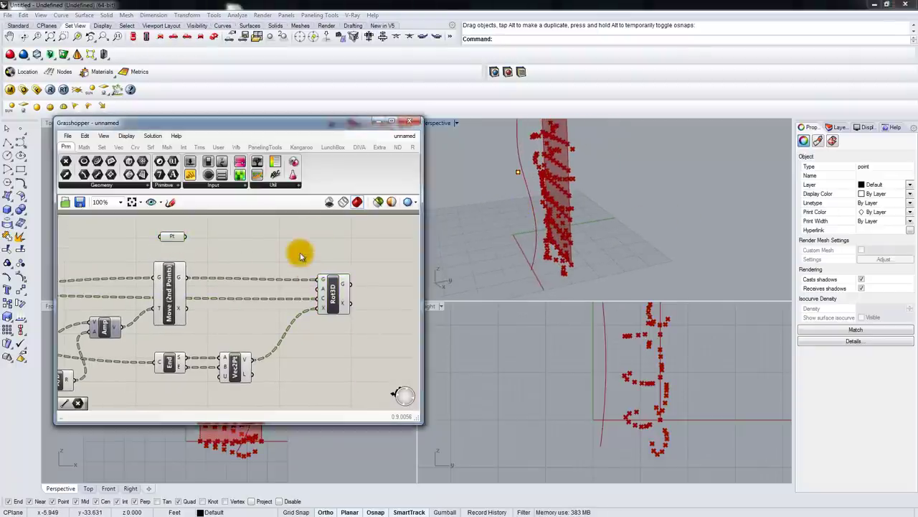
Step: Add an Angle component and place it above Rotate 3D
{"action": "double_click", "coordinate": [301, 256]}
{"action": "type", "text": "angl"}
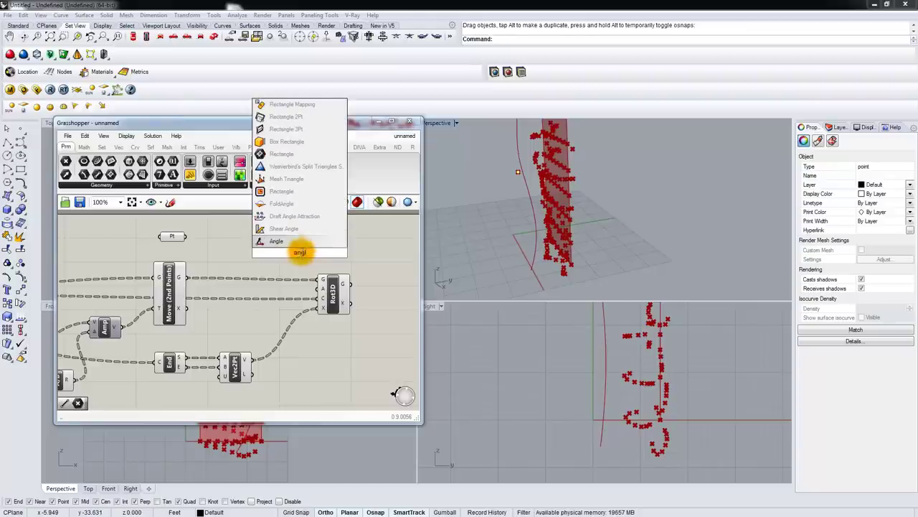
{"action": "left_click", "coordinate": [291, 241]}
{"action": "left_click_drag", "start_coordinate": [308, 252], "coordinate": [337, 255]}
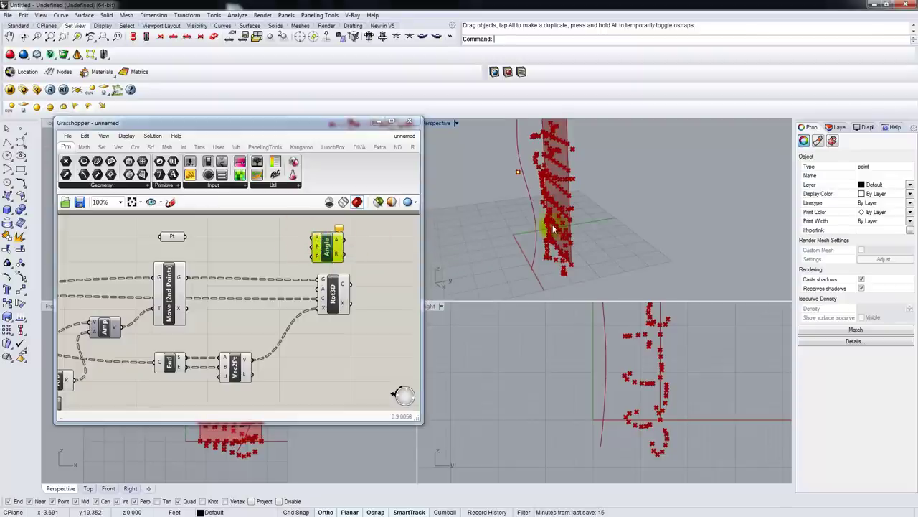
Step: Maximize the Perspective viewport and examine the moved and rotated points nearly edge-on to the plane
{"action": "right_click_drag", "start_coordinate": [550, 226], "coordinate": [534, 215]}
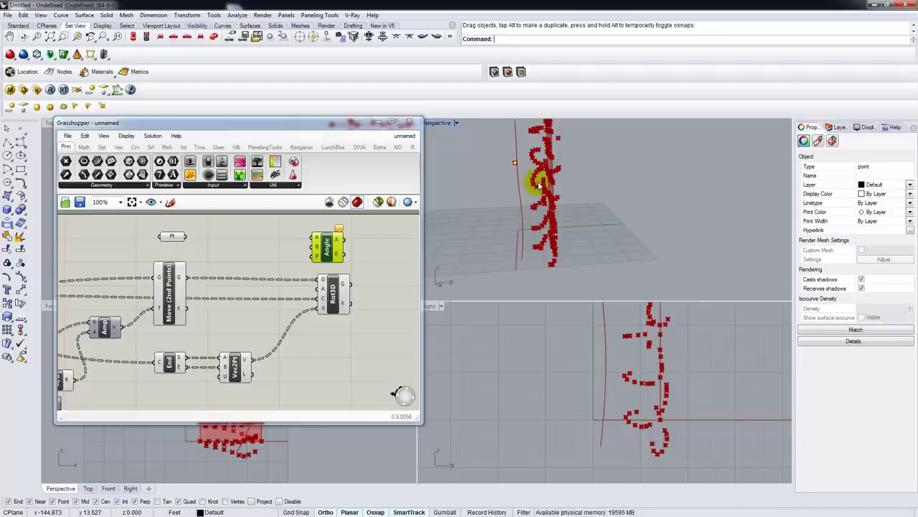
{"action": "right_click_drag", "start_coordinate": [539, 185], "coordinate": [551, 186]}
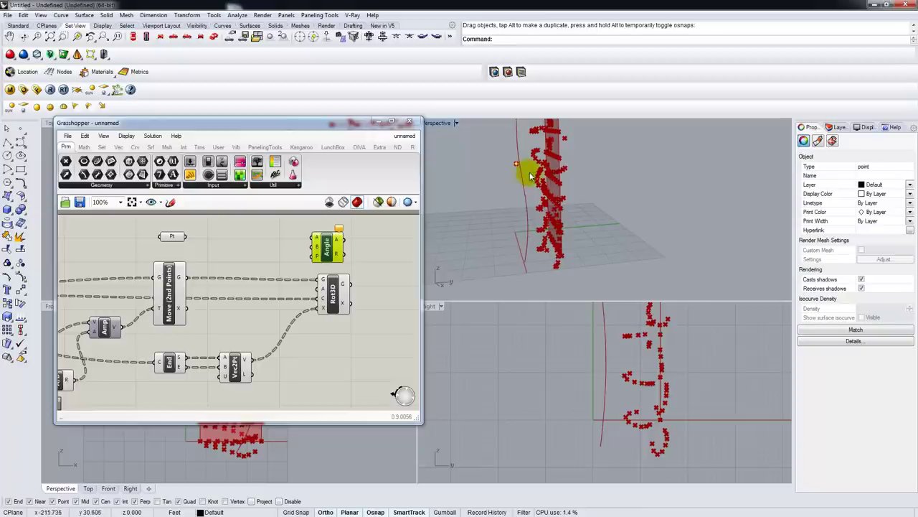
{"action": "double_click", "coordinate": [438, 123]}
{"action": "right_click_drag", "start_coordinate": [475, 222], "coordinate": [571, 281]}
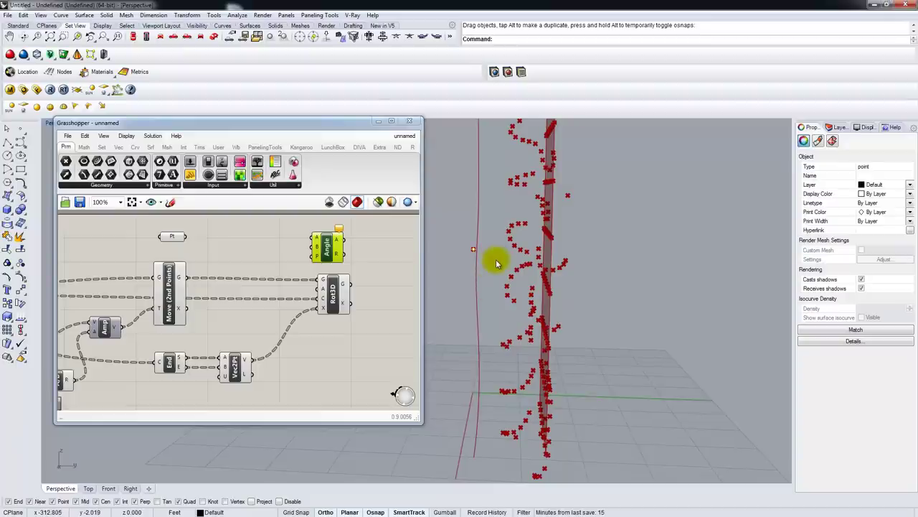
Step: Add an Evaluate Surface component in the empty canvas area above the Divide and closest-point components
{"action": "right_click_drag", "start_coordinate": [210, 253], "coordinate": [342, 270]}
{"action": "scroll", "coordinate": [241, 247], "scroll_direction": "down", "scroll_amount": 1}
{"action": "double_click", "coordinate": [215, 264]}
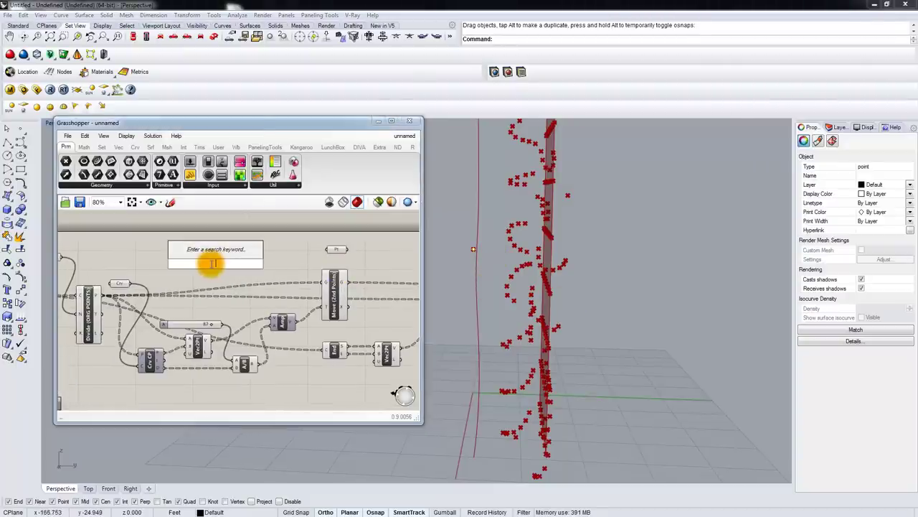
{"action": "type", "text": "ev"}
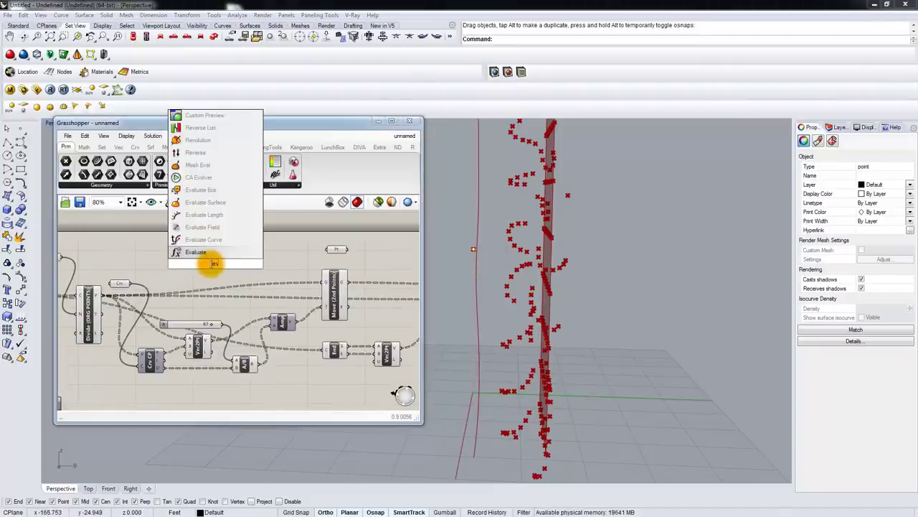
{"action": "left_click", "coordinate": [220, 205]}
{"action": "right_click_drag", "start_coordinate": [167, 270], "coordinate": [241, 263]}
{"action": "left_click_drag", "start_coordinate": [286, 263], "coordinate": [251, 257]}
Step: Connect the Srf parameter to EvalSrf's S input and reposition EvalSrf higher above the Vec2Pt component
{"action": "right_click_drag", "start_coordinate": [250, 257], "coordinate": [310, 256]}
{"action": "scroll", "coordinate": [111, 250], "scroll_direction": "down", "scroll_amount": 2}
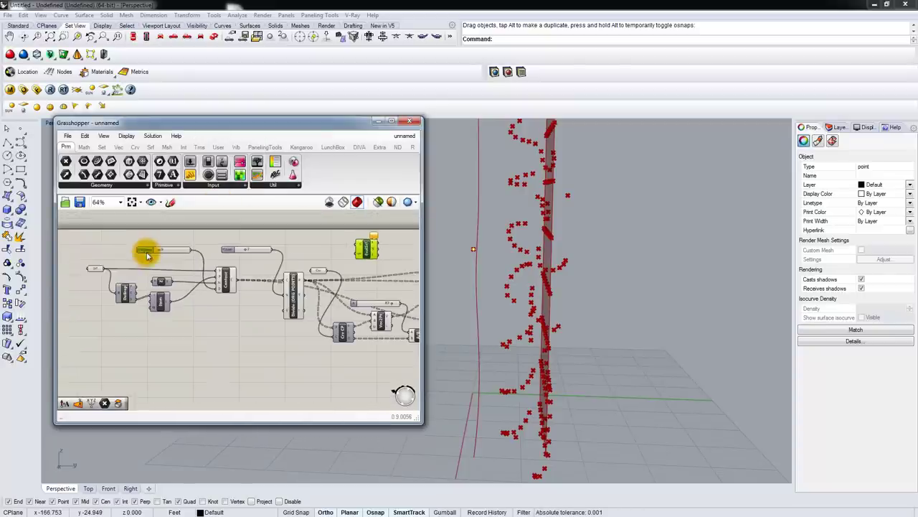
{"action": "left_click_drag", "start_coordinate": [104, 268], "coordinate": [352, 242]}
{"action": "right_click_drag", "start_coordinate": [350, 259], "coordinate": [271, 261]}
{"action": "scroll", "coordinate": [272, 260], "scroll_direction": "up", "scroll_amount": 1}
{"action": "left_click_drag", "start_coordinate": [293, 256], "coordinate": [312, 246]}
{"action": "scroll", "coordinate": [303, 247], "scroll_direction": "up", "scroll_amount": 1}
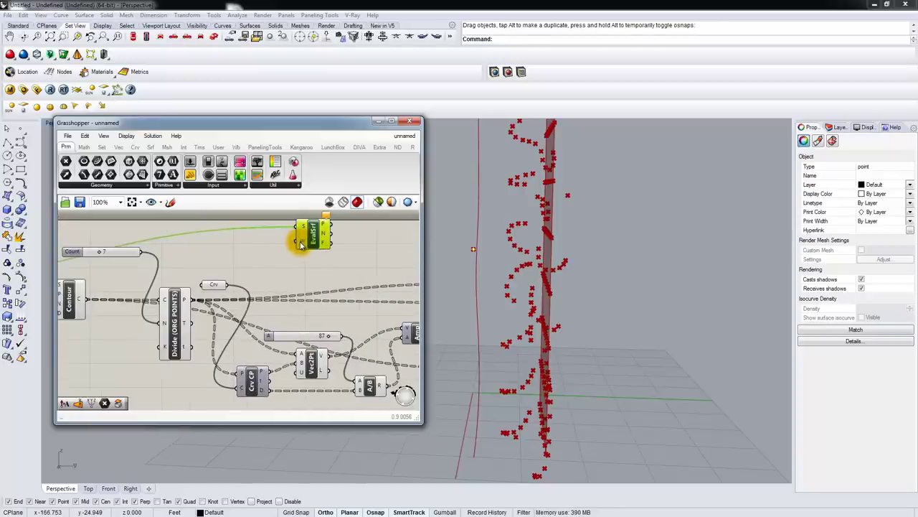
{"action": "left_click_drag", "start_coordinate": [313, 243], "coordinate": [322, 242]}
Step: Add a Surface Closest Point component between Divide (ORG POINTS) and EvalSrf
{"action": "right_click_drag", "start_coordinate": [322, 242], "coordinate": [293, 232]}
{"action": "double_click", "coordinate": [251, 264]}
{"action": "type", "text": "surface"}
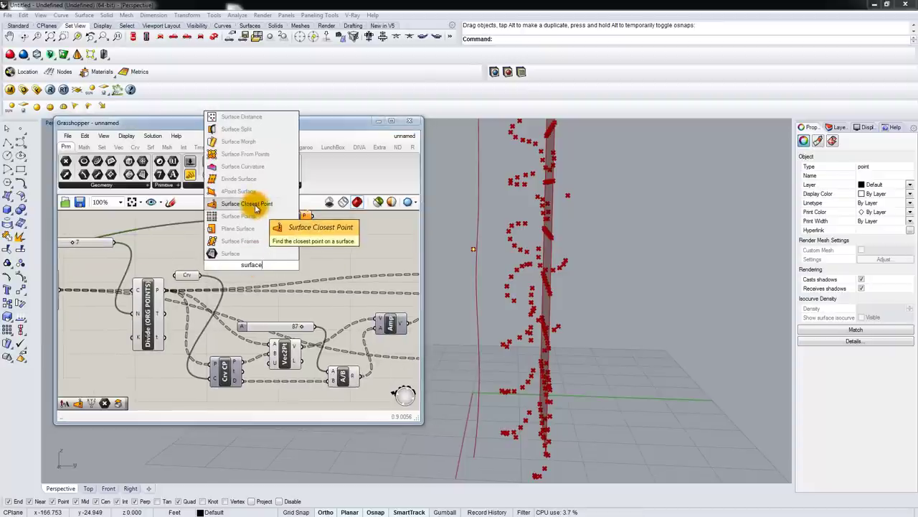
{"action": "left_click", "coordinate": [254, 205]}
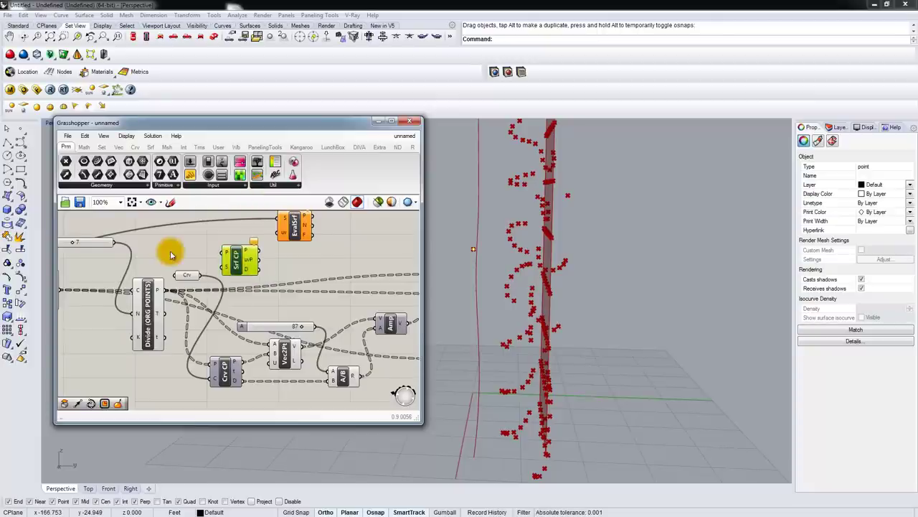
Step: Connect the Points output of Divide (ORG POINTS) to Srf CP's P input and the Srf parameter to its S input
{"action": "right_click_drag", "start_coordinate": [170, 255], "coordinate": [190, 254]}
{"action": "left_click", "coordinate": [162, 293]}
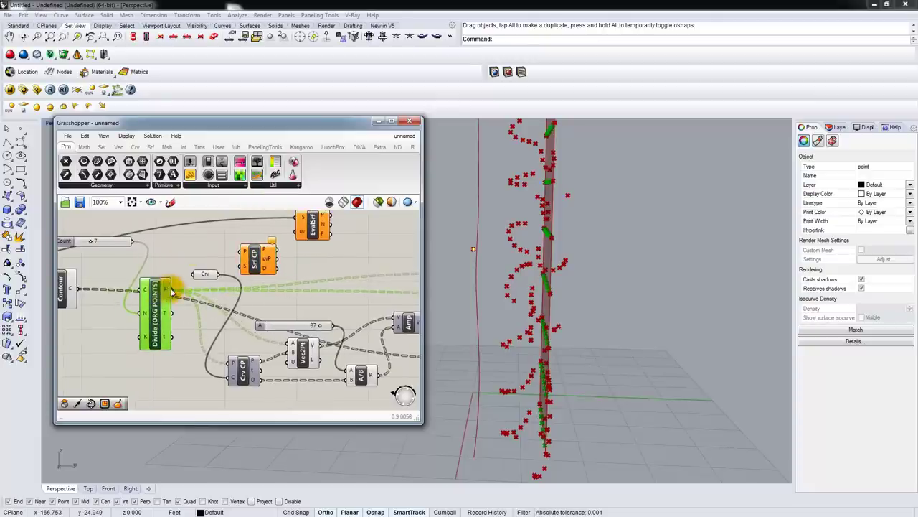
{"action": "scroll", "coordinate": [232, 256], "scroll_direction": "down", "scroll_amount": 1}
{"action": "right_click_drag", "start_coordinate": [167, 265], "coordinate": [228, 253]}
{"action": "right_click_drag", "start_coordinate": [93, 243], "coordinate": [131, 246]}
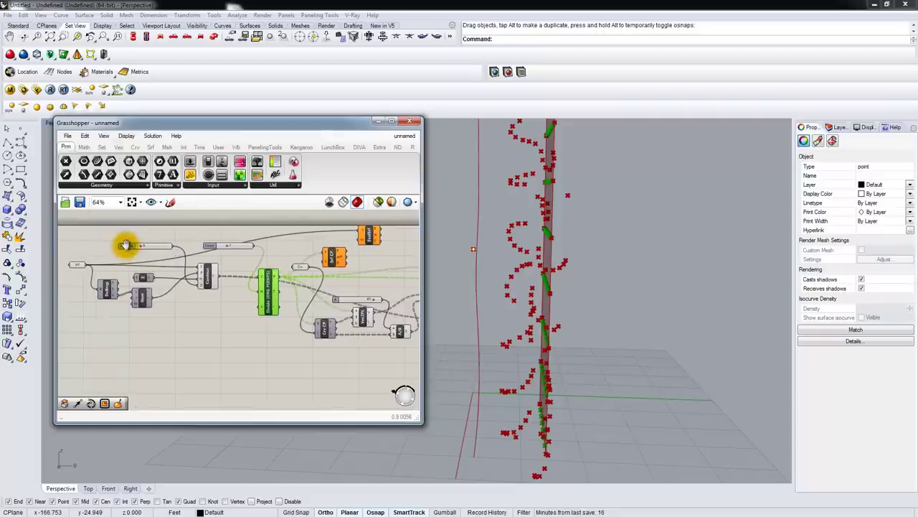
{"action": "left_click_drag", "start_coordinate": [106, 262], "coordinate": [325, 267]}
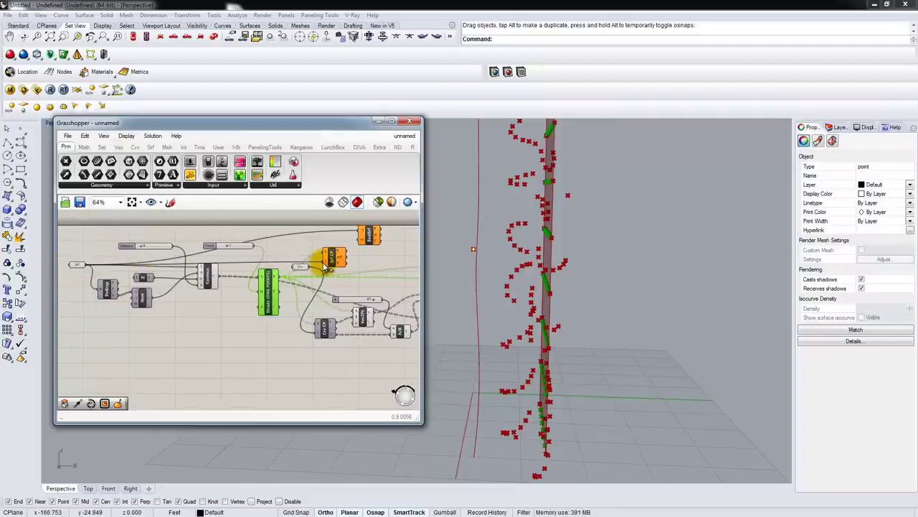
Step: Connect Srf CP's uvP output to EvalSrf's uv input and move Srf CP up closer to EvalSrf
{"action": "scroll", "coordinate": [324, 267], "scroll_direction": "up", "scroll_amount": 4}
{"action": "right_click_drag", "start_coordinate": [332, 268], "coordinate": [200, 285]}
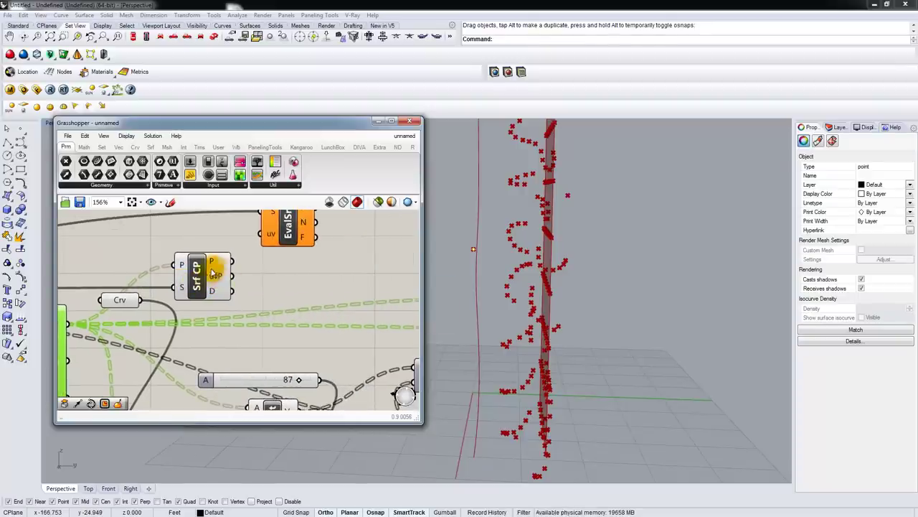
{"action": "right_click_drag", "start_coordinate": [441, 331], "coordinate": [557, 351]}
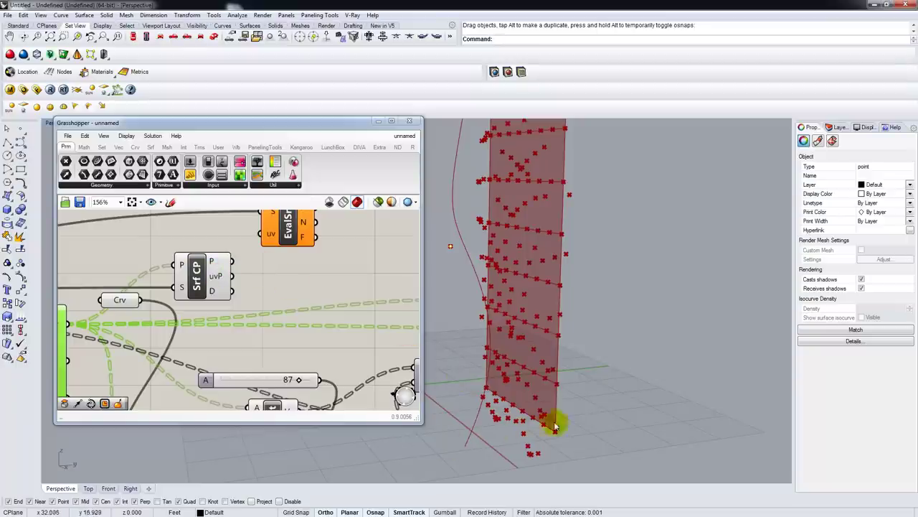
{"action": "right_click_drag", "start_coordinate": [298, 296], "coordinate": [284, 317]}
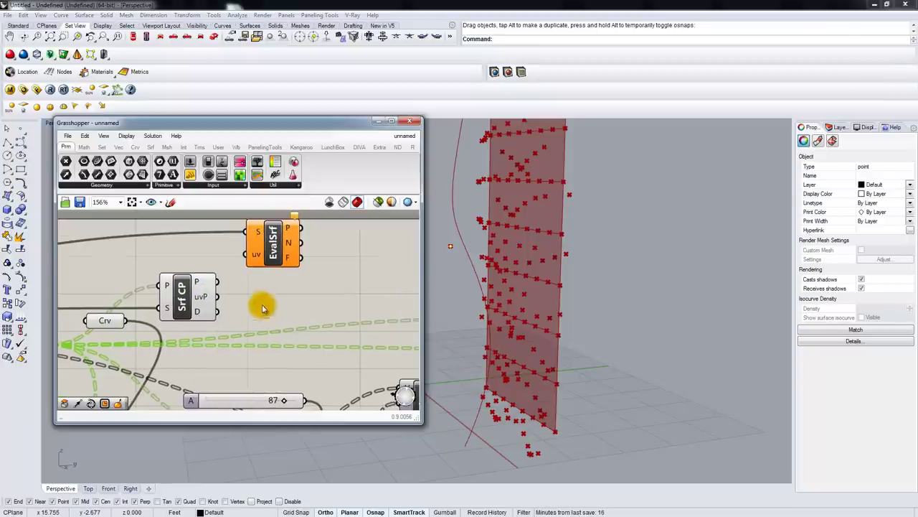
{"action": "left_click_drag", "start_coordinate": [239, 259], "coordinate": [241, 257]}
{"action": "left_click_drag", "start_coordinate": [205, 289], "coordinate": [204, 261]}
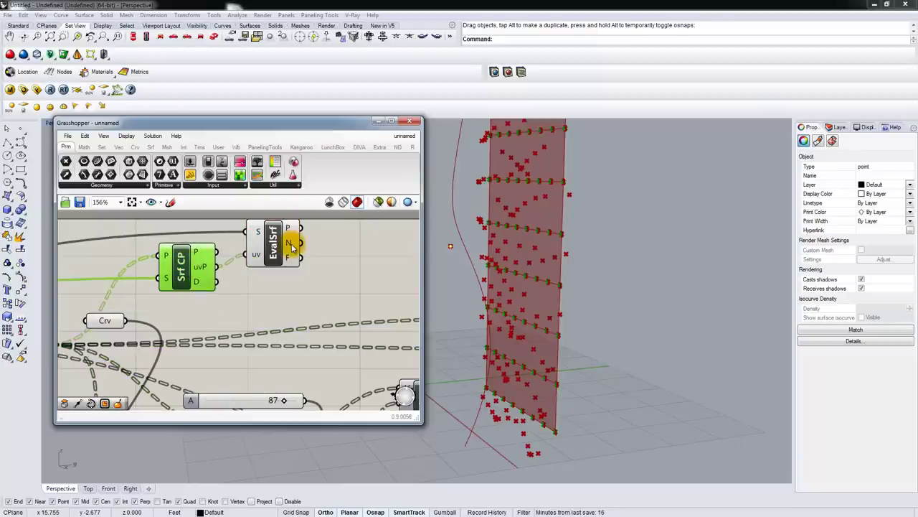
Step: Connect EvalSrf's Normal output to the Angle component's A input and move Angle slightly higher above Rotate 3D
{"action": "scroll", "coordinate": [290, 245], "scroll_direction": "down", "scroll_amount": 4}
{"action": "right_click_drag", "start_coordinate": [236, 239], "coordinate": [144, 245]}
{"action": "left_click_drag", "start_coordinate": [378, 272], "coordinate": [373, 271]}
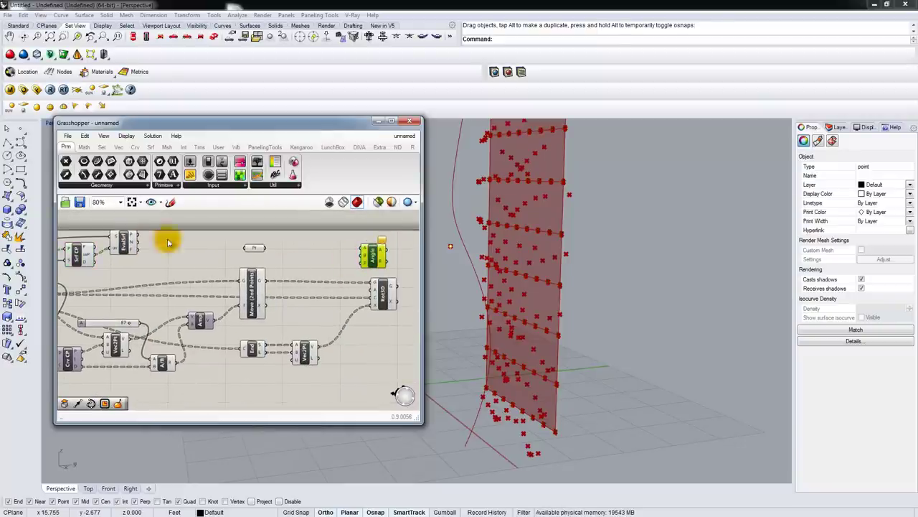
{"action": "left_click_drag", "start_coordinate": [136, 244], "coordinate": [369, 250]}
{"action": "right_click", "coordinate": [375, 257]}
{"action": "key", "text": "Escape"}
Step: Add another Vector 2Pt component and place it between EvalSrf and Move (2nd Points)
{"action": "double_click", "coordinate": [328, 264]}
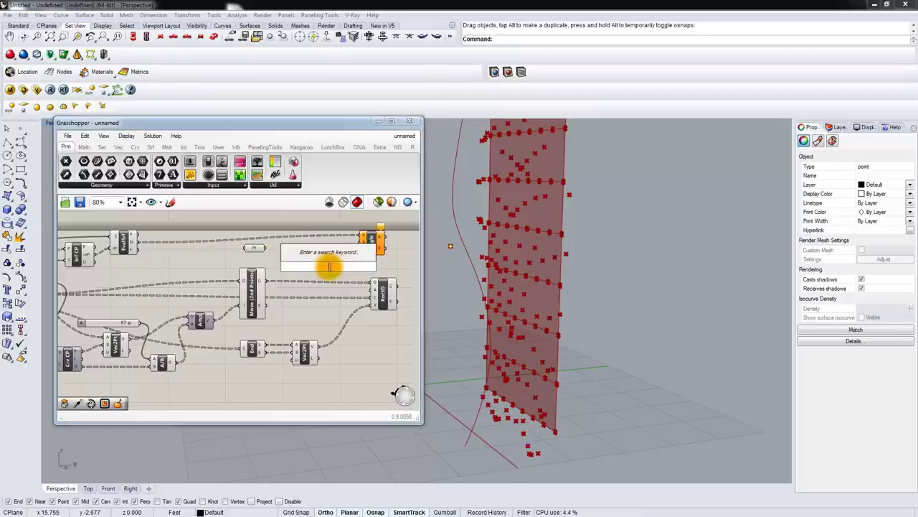
{"action": "type", "text": "vector"}
{"action": "left_click", "coordinate": [317, 230]}
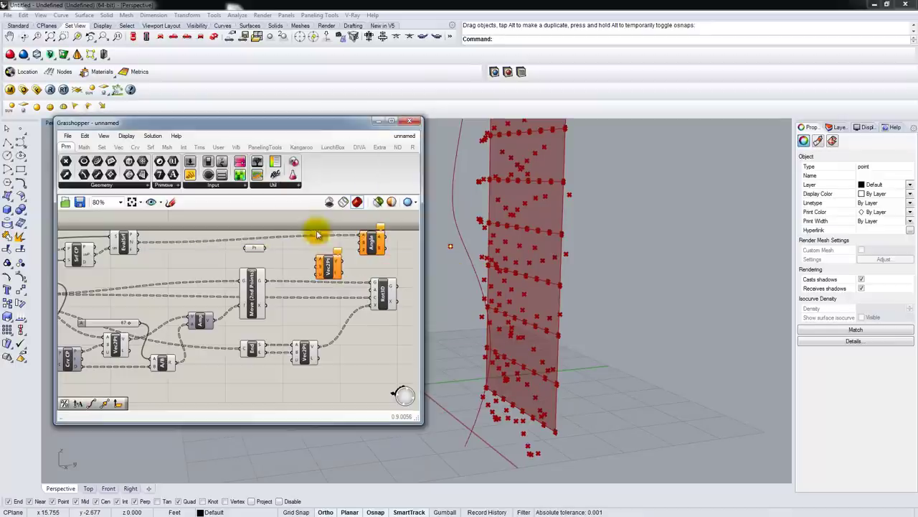
{"action": "left_click_drag", "start_coordinate": [325, 264], "coordinate": [191, 269]}
{"action": "right_click_drag", "start_coordinate": [177, 268], "coordinate": [222, 264]}
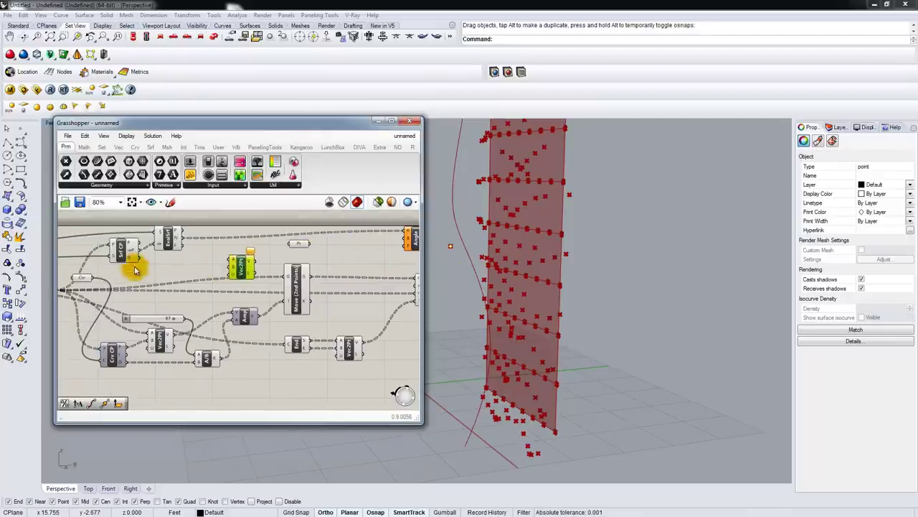
Step: Wire the division points and the Pt parameter into the Vec2Pt component, and feed its vector into input B of Angle
{"action": "right_click_drag", "start_coordinate": [134, 256], "coordinate": [195, 256]}
{"action": "left_click_drag", "start_coordinate": [109, 278], "coordinate": [274, 253]}
{"action": "left_click", "coordinate": [369, 237]}
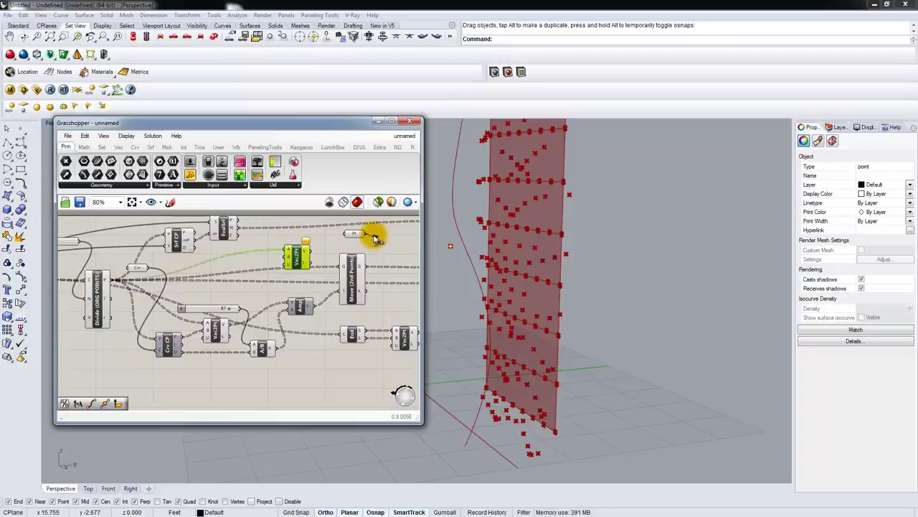
{"action": "right_click_drag", "start_coordinate": [305, 258], "coordinate": [191, 258]}
{"action": "left_click_drag", "start_coordinate": [191, 258], "coordinate": [316, 256]}
{"action": "right_click_drag", "start_coordinate": [336, 261], "coordinate": [308, 234]}
{"action": "left_click", "coordinate": [291, 236]}
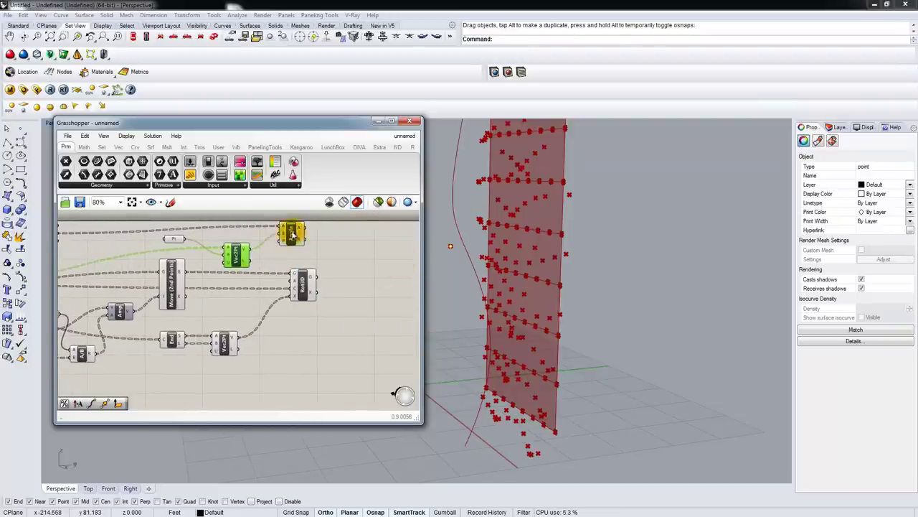
Step: Connect the Angle component's angle output to the angle input of Rot3D
{"action": "left_click_drag", "start_coordinate": [334, 241], "coordinate": [290, 288]}
{"action": "right_click_drag", "start_coordinate": [333, 279], "coordinate": [296, 283]}
{"action": "right_click_drag", "start_coordinate": [555, 285], "coordinate": [530, 282]}
{"action": "right_click_drag", "start_coordinate": [206, 331], "coordinate": [231, 328]}
Step: Hide the preview of the Move (2nd Points) component and shift Rot3D farther away from it
{"action": "mouse_move", "coordinate": [161, 283]}
{"action": "left_mouse_down"}
{"action": "mouse_move", "coordinate": [160, 299]}
{"action": "mouse_move", "coordinate": [159, 290]}
{"action": "left_mouse_up"}
{"action": "right_click", "coordinate": [159, 287]}
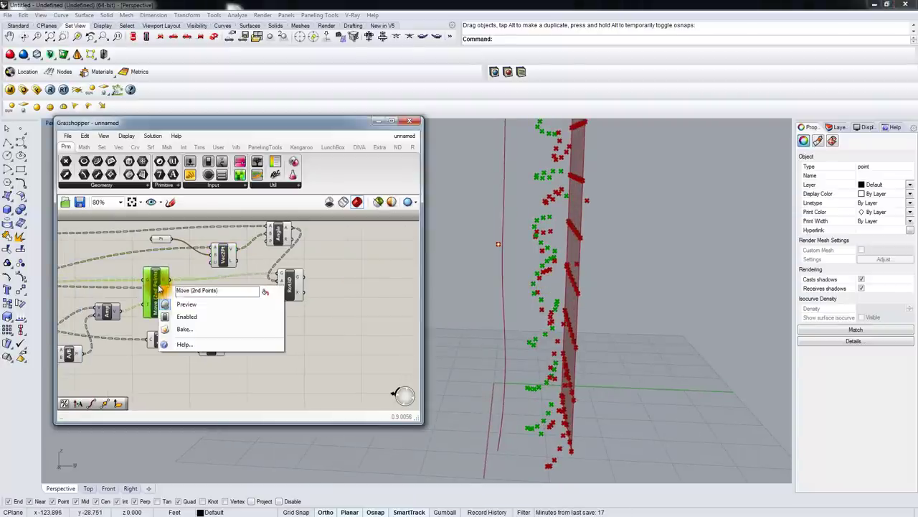
{"action": "left_click", "coordinate": [187, 304]}
{"action": "left_click_drag", "start_coordinate": [293, 276], "coordinate": [329, 281]}
Step: Test the rotation by moving the attractor point up and back down beside the surface
{"action": "right_click_drag", "start_coordinate": [560, 281], "coordinate": [596, 282]}
{"action": "left_click", "coordinate": [490, 244]}
{"action": "left_click_drag", "start_coordinate": [491, 244], "coordinate": [491, 159]}
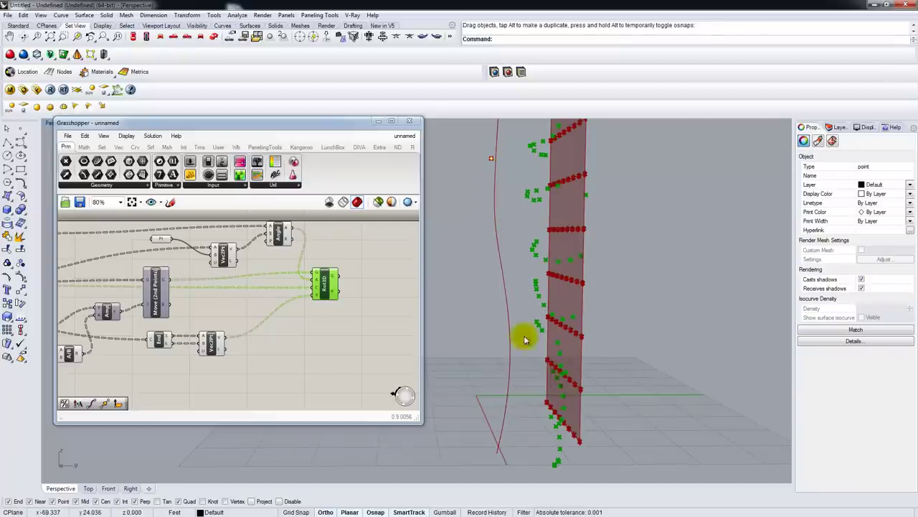
{"action": "right_click_drag", "start_coordinate": [560, 396], "coordinate": [603, 379]}
{"action": "right_click_drag", "start_coordinate": [529, 249], "coordinate": [539, 174]}
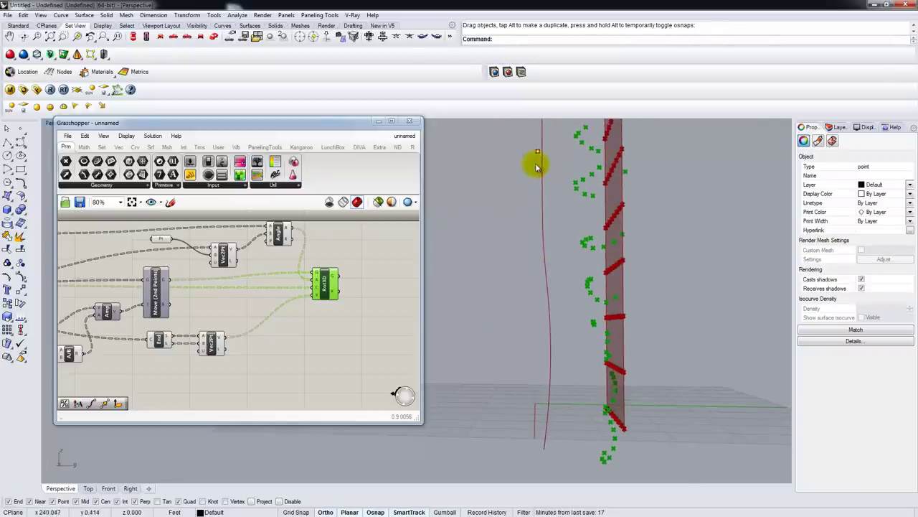
{"action": "left_click_drag", "start_coordinate": [536, 153], "coordinate": [539, 307]}
{"action": "right_click_drag", "start_coordinate": [599, 282], "coordinate": [581, 260]}
{"action": "right_click_drag", "start_coordinate": [190, 319], "coordinate": [253, 312]}
Step: Move the attractor curve farther away from the surface and check how the rotated points respond
{"action": "left_click", "coordinate": [548, 248]}
{"action": "left_click_drag", "start_coordinate": [550, 249], "coordinate": [486, 262]}
{"action": "right_click_drag", "start_coordinate": [550, 278], "coordinate": [462, 257]}
{"action": "mouse_move", "coordinate": [454, 251]}
{"action": "left_mouse_down"}
{"action": "mouse_move", "coordinate": [516, 256]}
{"action": "mouse_move", "coordinate": [461, 260]}
{"action": "left_mouse_up"}
{"action": "right_click_drag", "start_coordinate": [462, 259], "coordinate": [500, 391]}
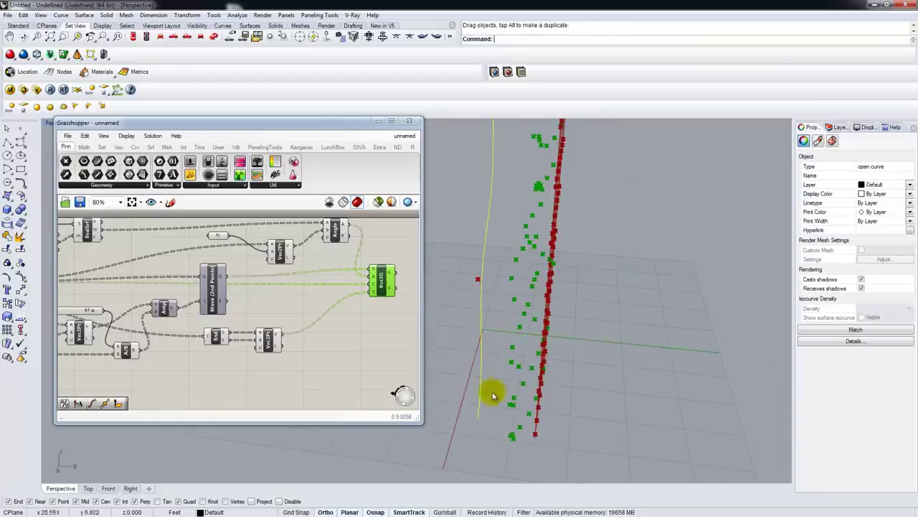
{"action": "right_click_drag", "start_coordinate": [524, 355], "coordinate": [599, 315]}
{"action": "left_click_drag", "start_coordinate": [584, 266], "coordinate": [454, 262]}
{"action": "right_click_drag", "start_coordinate": [565, 276], "coordinate": [541, 275]}
{"action": "right_click_drag", "start_coordinate": [122, 306], "coordinate": [187, 299]}
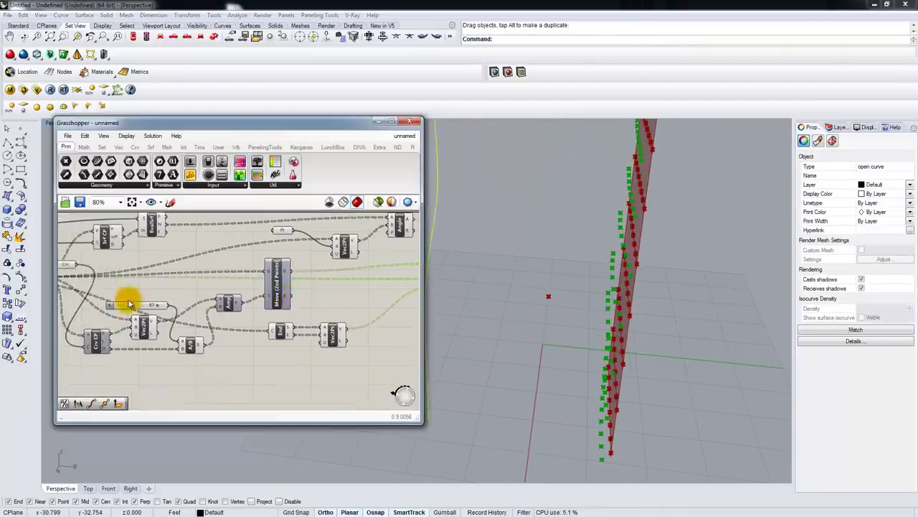
Step: Adjust the number slider that feeds the A/B division component
{"action": "scroll", "coordinate": [145, 302], "scroll_direction": "up", "scroll_amount": 3}
{"action": "left_click_drag", "start_coordinate": [162, 306], "coordinate": [322, 287]}
{"action": "scroll", "coordinate": [322, 287], "scroll_direction": "down", "scroll_amount": 2}
{"action": "right_click_drag", "start_coordinate": [381, 286], "coordinate": [213, 300]}
{"action": "right_click_drag", "start_coordinate": [355, 288], "coordinate": [217, 323]}
Step: Reposition the attractor point higher up beside the surface
{"action": "left_click_drag", "start_coordinate": [505, 263], "coordinate": [559, 322]}
{"action": "right_click_drag", "start_coordinate": [556, 314], "coordinate": [570, 290]}
{"action": "left_click_drag", "start_coordinate": [541, 301], "coordinate": [537, 224]}
{"action": "left_click", "coordinate": [538, 224]}
{"action": "right_click_drag", "start_coordinate": [599, 383], "coordinate": [547, 356]}
Step: Add an Interpolate curve component and connect the rotated geometry from Rot3D to its vertices input
{"action": "right_click_drag", "start_coordinate": [320, 365], "coordinate": [244, 356]}
{"action": "left_click", "coordinate": [275, 329]}
{"action": "double_click", "coordinate": [274, 328]}
{"action": "type", "text": "inter"}
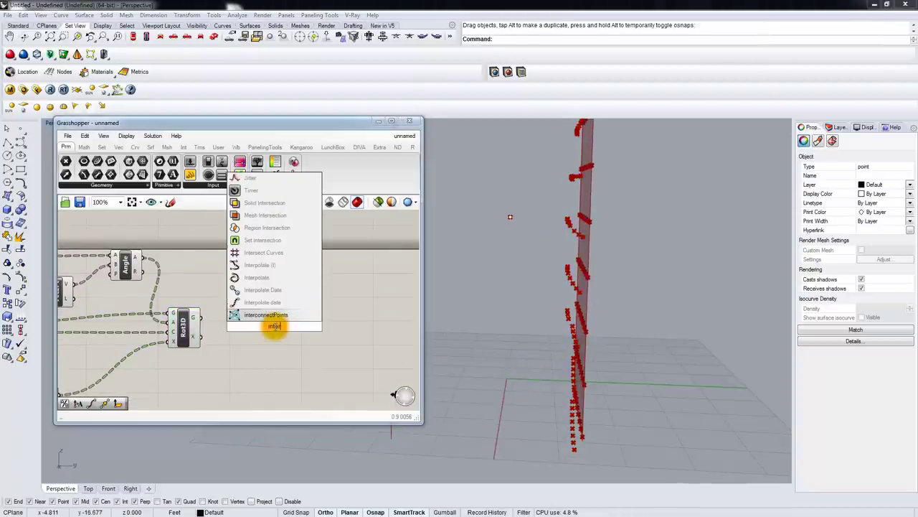
{"action": "left_click", "coordinate": [256, 279]}
{"action": "left_click_drag", "start_coordinate": [192, 319], "coordinate": [264, 314]}
Step: Turn off the preview of Rot3D and inspect the interpolated curves against the surface
{"action": "left_click", "coordinate": [188, 326]}
{"action": "right_click", "coordinate": [188, 326]}
{"action": "left_click", "coordinate": [211, 344]}
{"action": "right_click_drag", "start_coordinate": [524, 266], "coordinate": [578, 194]}
{"action": "right_click_drag", "start_coordinate": [283, 332], "coordinate": [256, 332]}
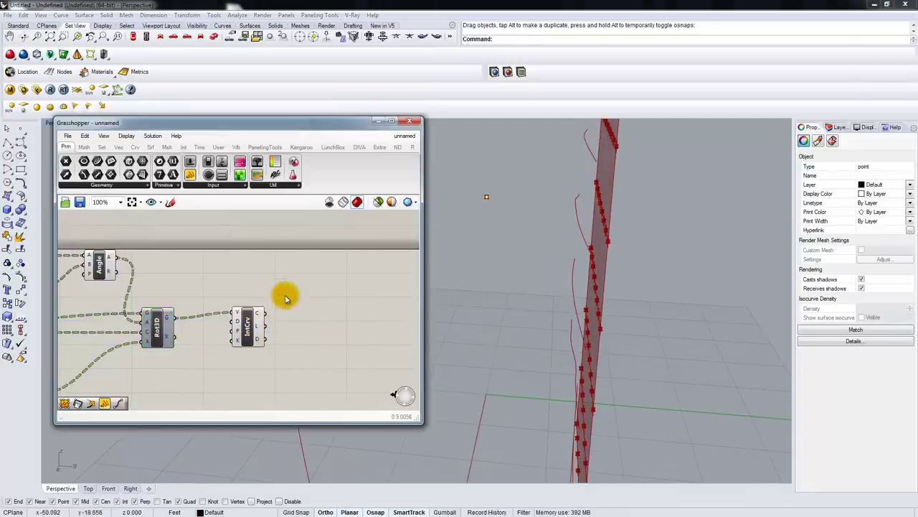
{"action": "scroll", "coordinate": [248, 305], "scroll_direction": "down", "scroll_amount": 5}
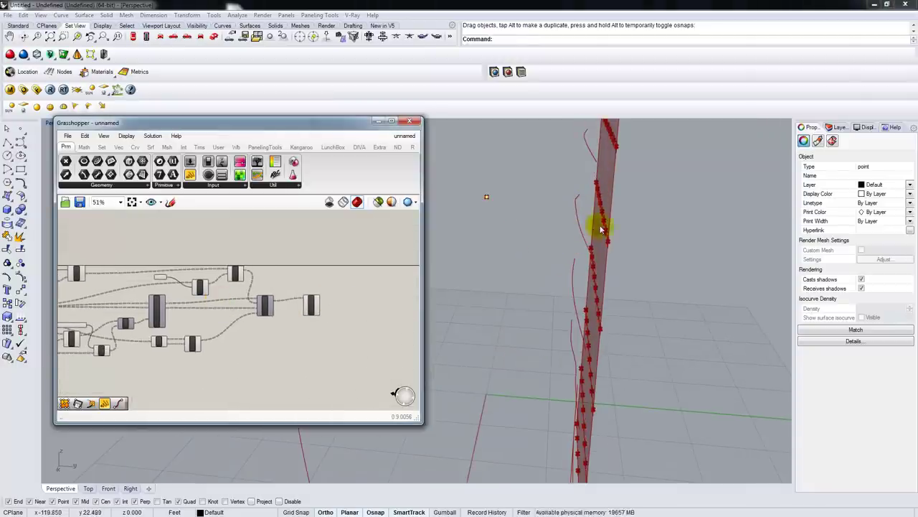
{"action": "right_click_drag", "start_coordinate": [601, 228], "coordinate": [606, 211]}
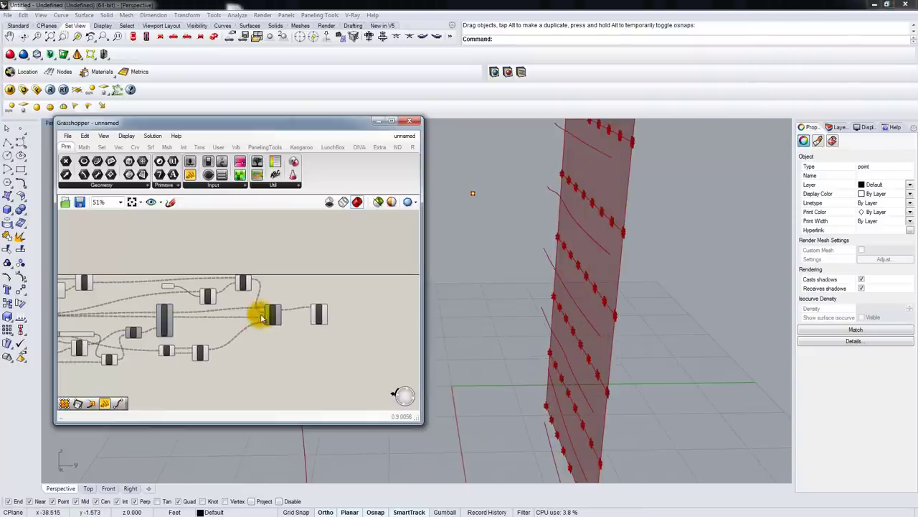
Step: Add a Loft component and connect the original curves feeding the Divide component to its curve input
{"action": "double_click", "coordinate": [244, 229]}
{"action": "type", "text": "loft"}
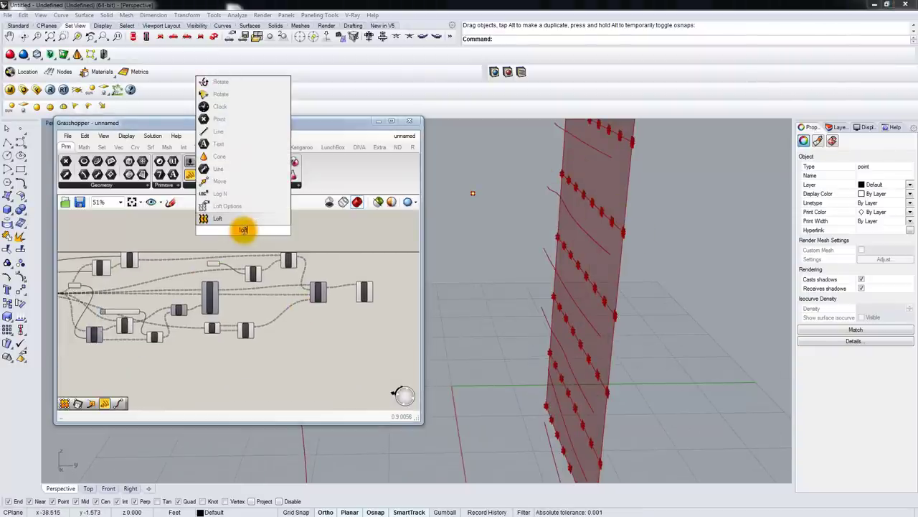
{"action": "left_click", "coordinate": [242, 220]}
{"action": "left_click_drag", "start_coordinate": [249, 233], "coordinate": [94, 283]}
{"action": "scroll", "coordinate": [93, 283], "scroll_direction": "up", "scroll_amount": 4}
{"action": "right_click_drag", "start_coordinate": [99, 281], "coordinate": [315, 284]}
Step: Place Loft beside IntCrv and add the interpolated curves as a second source to its curve input
{"action": "left_click_drag", "start_coordinate": [287, 283], "coordinate": [406, 302]}
{"action": "scroll", "coordinate": [133, 322], "scroll_direction": "down", "scroll_amount": 5}
{"action": "scroll", "coordinate": [405, 302], "scroll_direction": "up", "scroll_amount": 4}
{"action": "right_click_drag", "start_coordinate": [392, 303], "coordinate": [234, 320]}
{"action": "scroll", "coordinate": [299, 316], "scroll_direction": "up", "scroll_amount": 2}
{"action": "left_click_drag", "start_coordinate": [223, 310], "coordinate": [256, 297]}
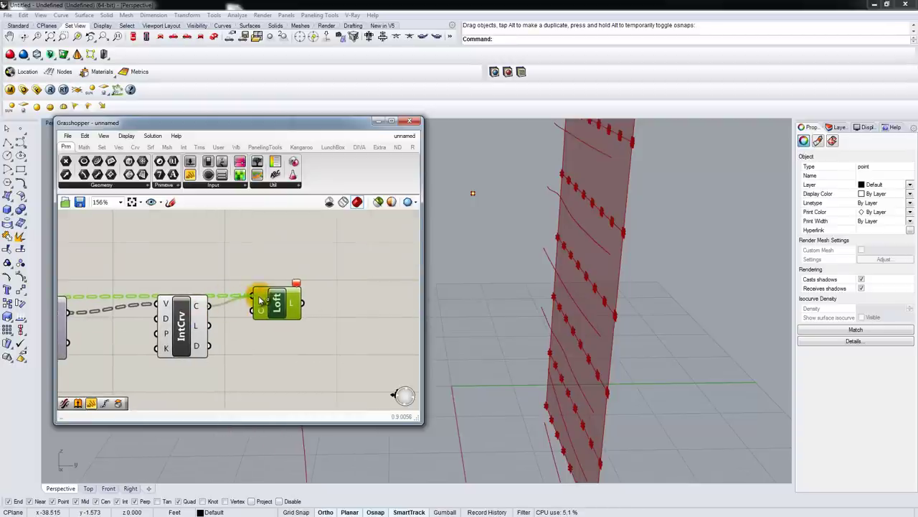
Step: Read the error message on Loft and move the component farther from IntCrv
{"action": "left_click", "coordinate": [336, 259]}
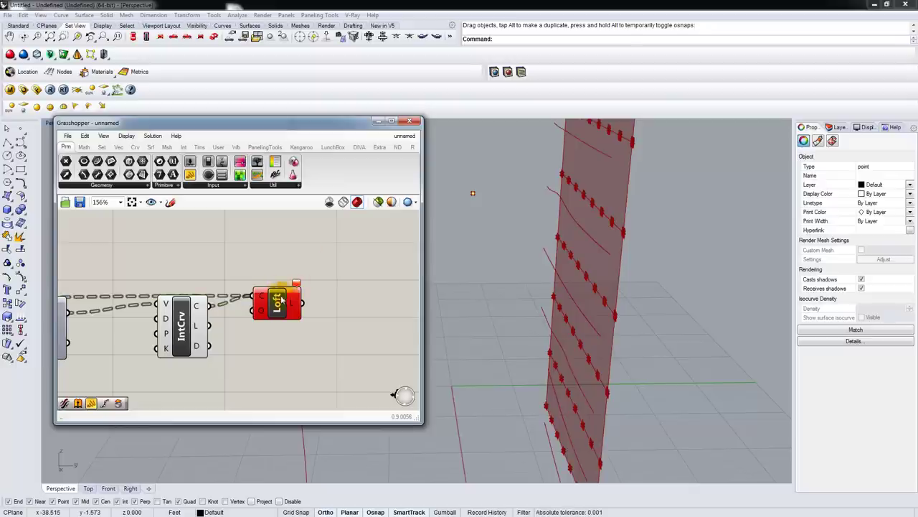
{"action": "mouse_move", "coordinate": [298, 284]}
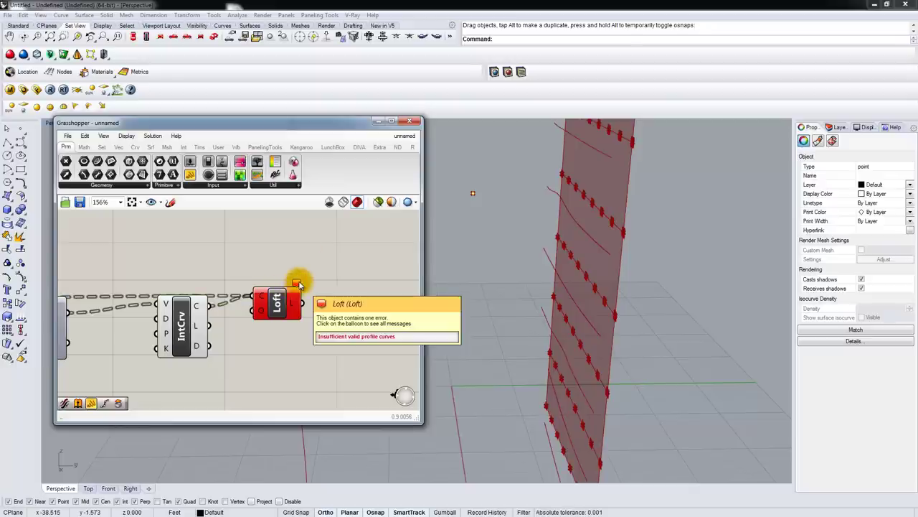
{"action": "left_click_drag", "start_coordinate": [287, 297], "coordinate": [334, 278]}
{"action": "scroll", "coordinate": [307, 286], "scroll_direction": "down", "scroll_amount": 3}
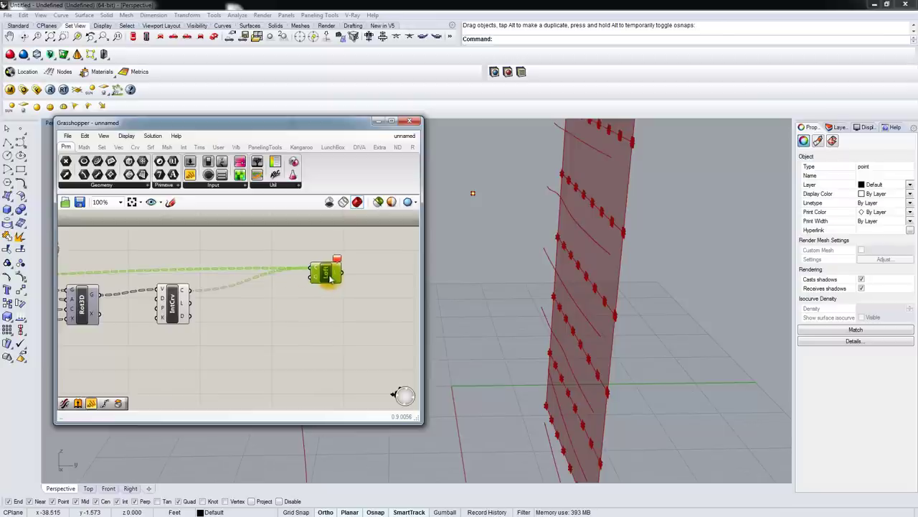
Step: Add a Panel, connect the interpolated curves to it and enlarge it to show more of the list
{"action": "right_click_drag", "start_coordinate": [291, 305], "coordinate": [332, 293]}
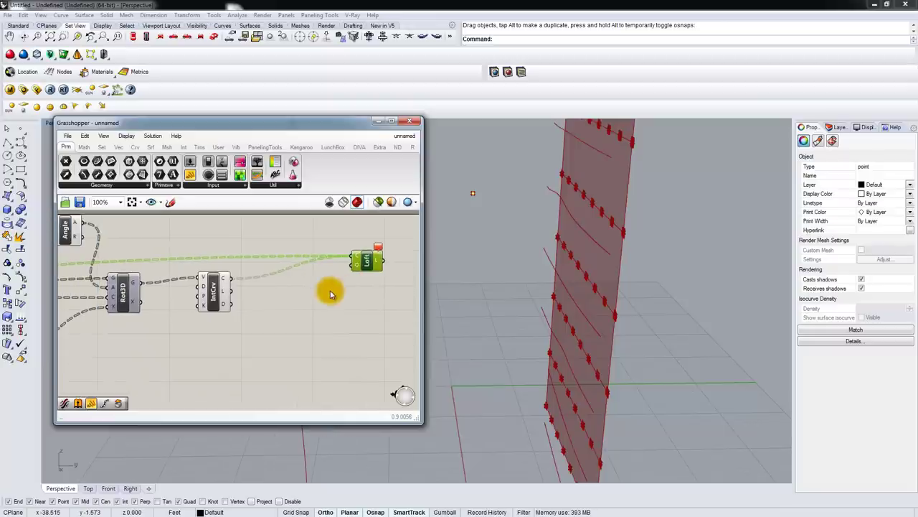
{"action": "double_click", "coordinate": [277, 305]}
{"action": "type", "text": "panel"}
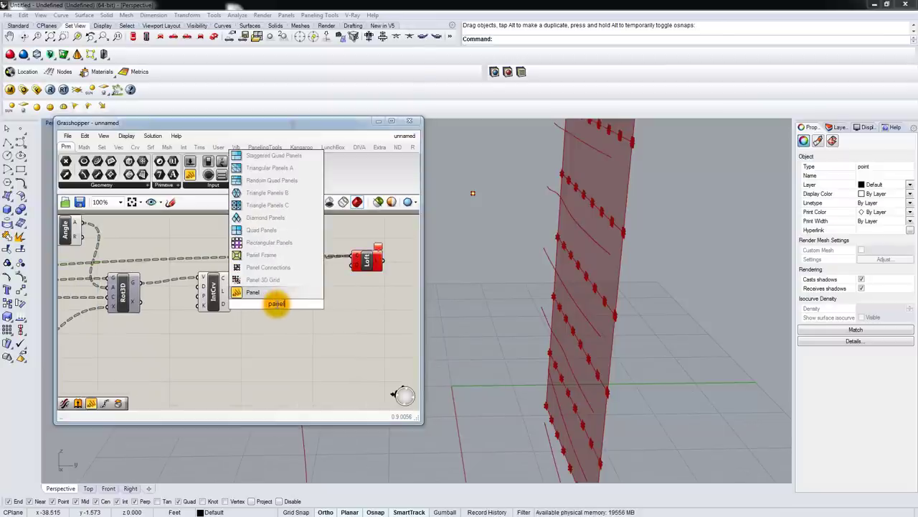
{"action": "left_click", "coordinate": [251, 291]}
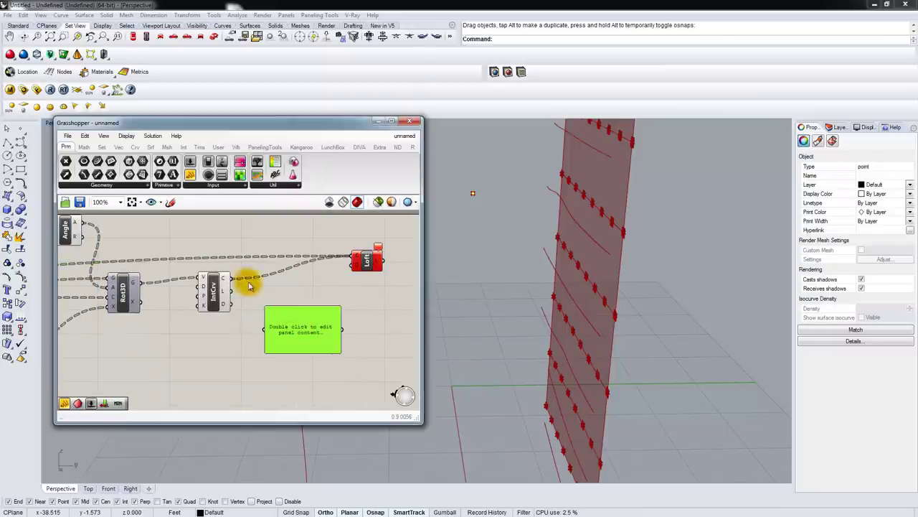
{"action": "left_click_drag", "start_coordinate": [232, 280], "coordinate": [266, 330]}
{"action": "scroll", "coordinate": [310, 332], "scroll_direction": "up", "scroll_amount": 3}
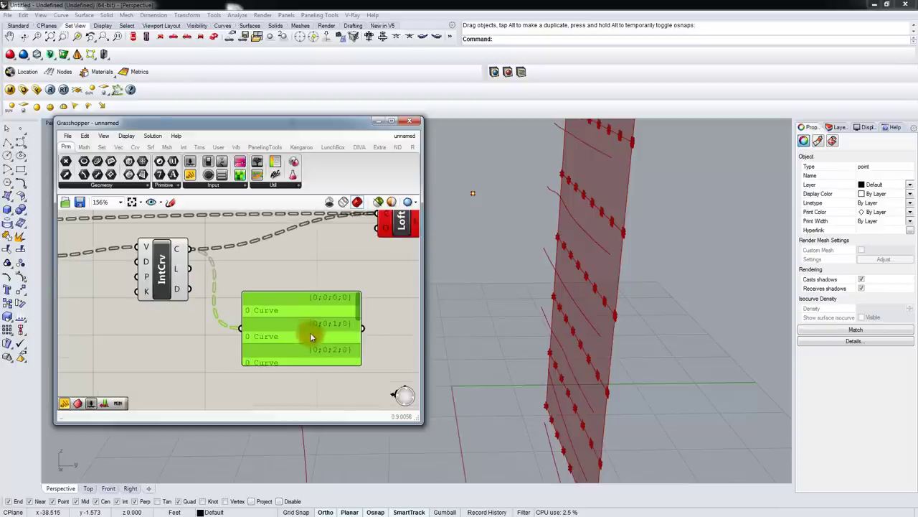
{"action": "left_click_drag", "start_coordinate": [192, 345], "coordinate": [210, 423]}
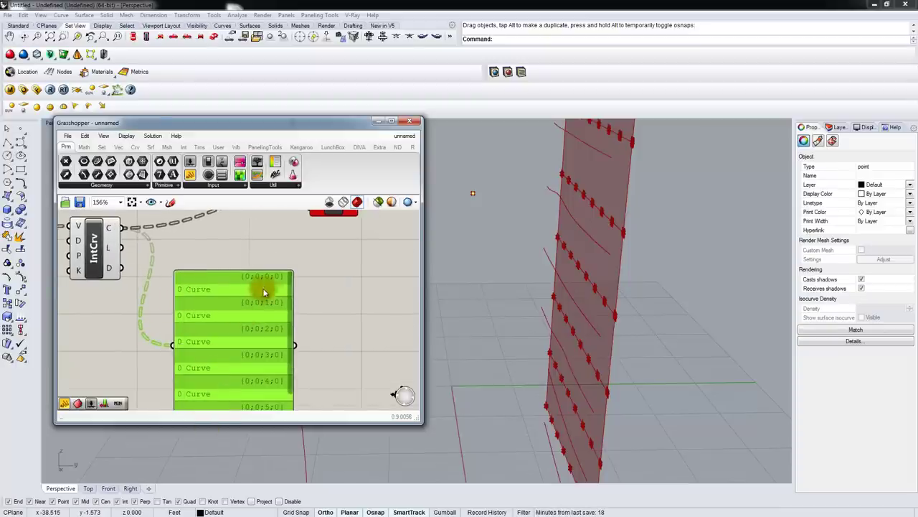
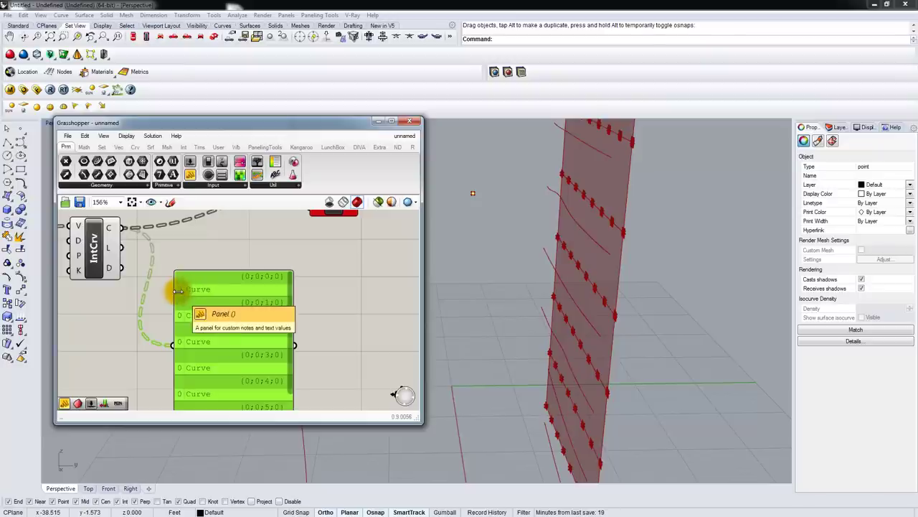
Step: Duplicate the panel and connect the original curves feeding the Divide component to the copy
{"action": "scroll", "coordinate": [184, 306], "scroll_direction": "down", "scroll_amount": 4}
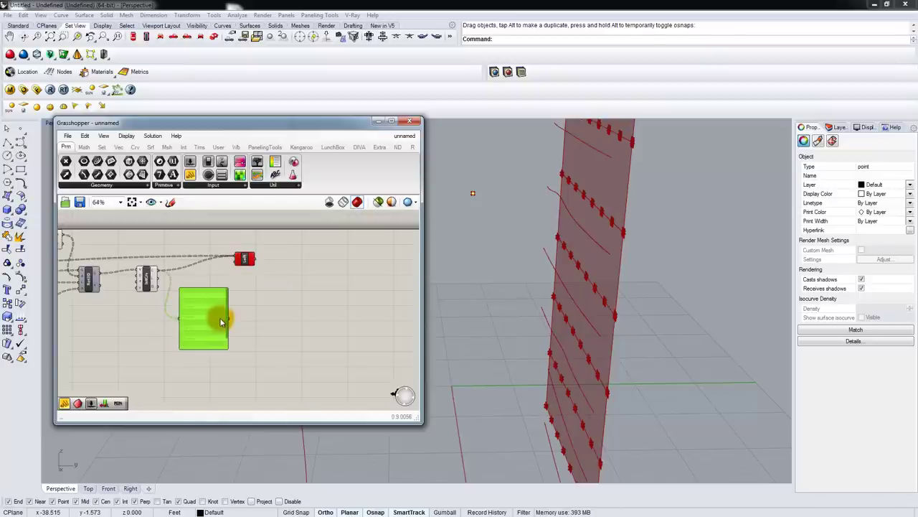
{"action": "scroll", "coordinate": [169, 324], "scroll_direction": "down", "scroll_amount": 2}
{"action": "right_click_drag", "start_coordinate": [170, 325], "coordinate": [322, 322]}
{"action": "key", "text": "ctrl+v"}
{"action": "left_click_drag", "start_coordinate": [112, 268], "coordinate": [226, 294]}
{"action": "scroll", "coordinate": [144, 301], "scroll_direction": "up", "scroll_amount": 4}
{"action": "left_click_drag", "start_coordinate": [238, 294], "coordinate": [240, 254]}
Step: Place the copied panel directly below the interpolated-curve panel
{"action": "right_click_drag", "start_coordinate": [230, 271], "coordinate": [164, 322]}
{"action": "scroll", "coordinate": [164, 323], "scroll_direction": "down", "scroll_amount": 4}
{"action": "left_click_drag", "start_coordinate": [172, 318], "coordinate": [325, 346]}
{"action": "right_click_drag", "start_coordinate": [330, 345], "coordinate": [201, 311]}
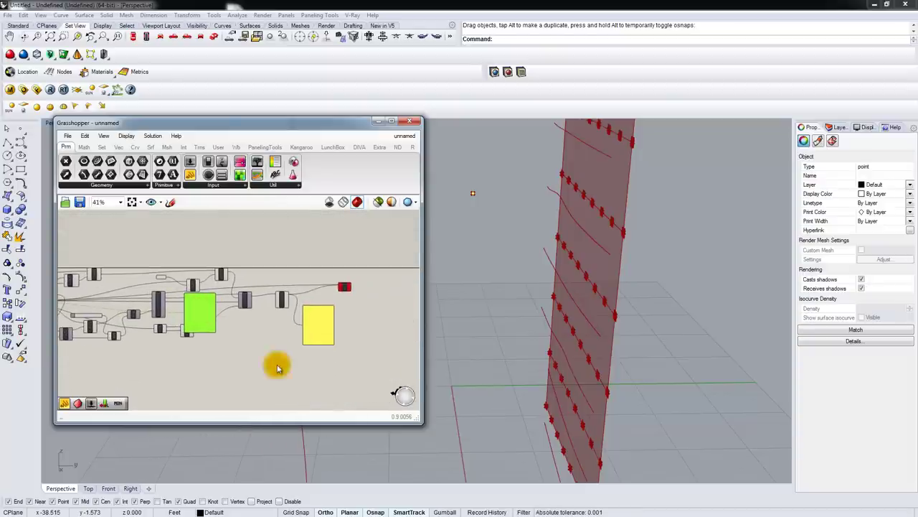
{"action": "left_click_drag", "start_coordinate": [194, 315], "coordinate": [312, 372]}
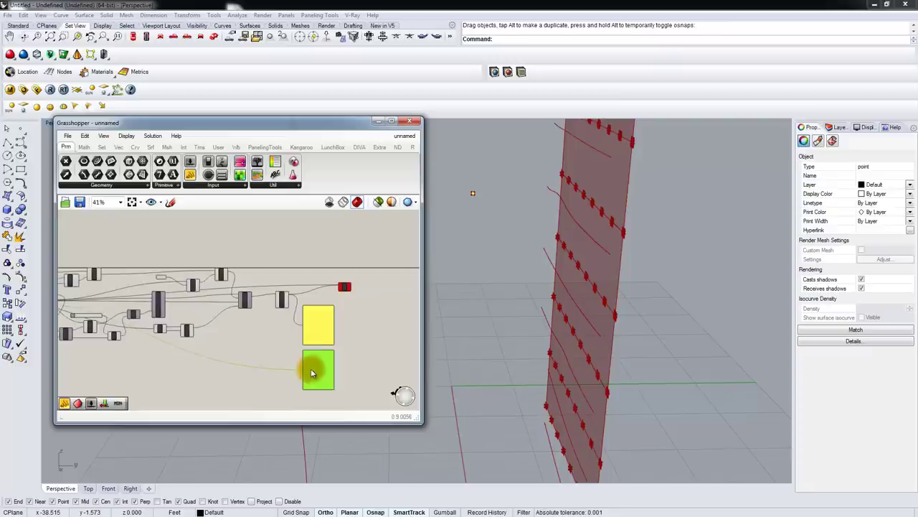
Step: Compare the data tree paths of the interpolated curves and the original curves in the two panels
{"action": "scroll", "coordinate": [312, 372], "scroll_direction": "up", "scroll_amount": 3}
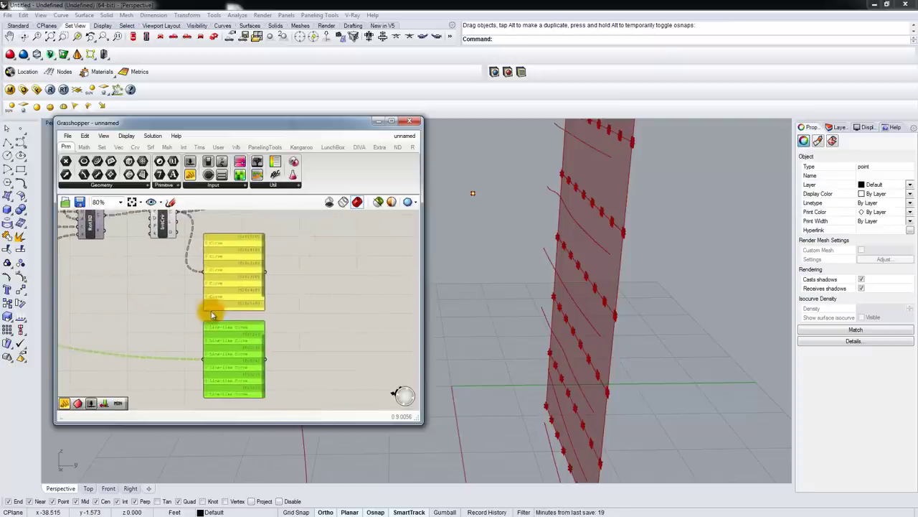
{"action": "scroll", "coordinate": [211, 315], "scroll_direction": "up", "scroll_amount": 2}
{"action": "left_click", "coordinate": [312, 323]}
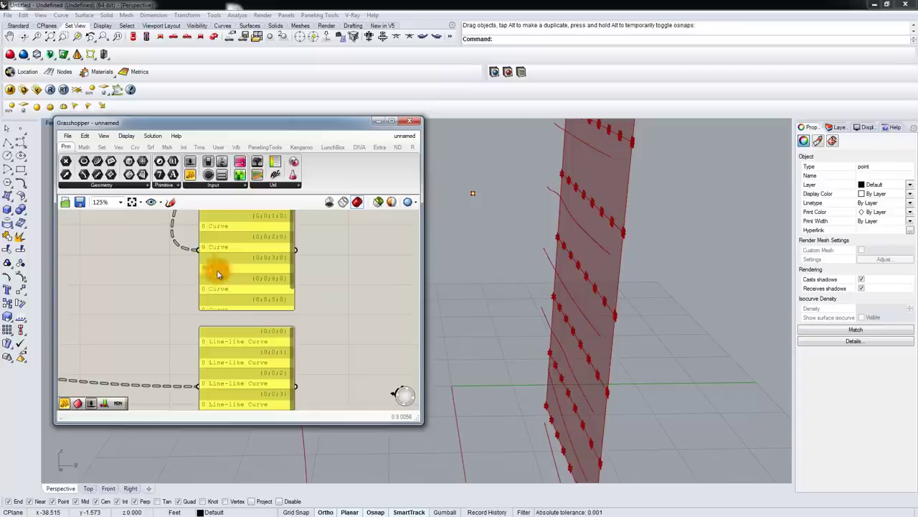
{"action": "scroll", "coordinate": [208, 343], "scroll_direction": "down", "scroll_amount": 2}
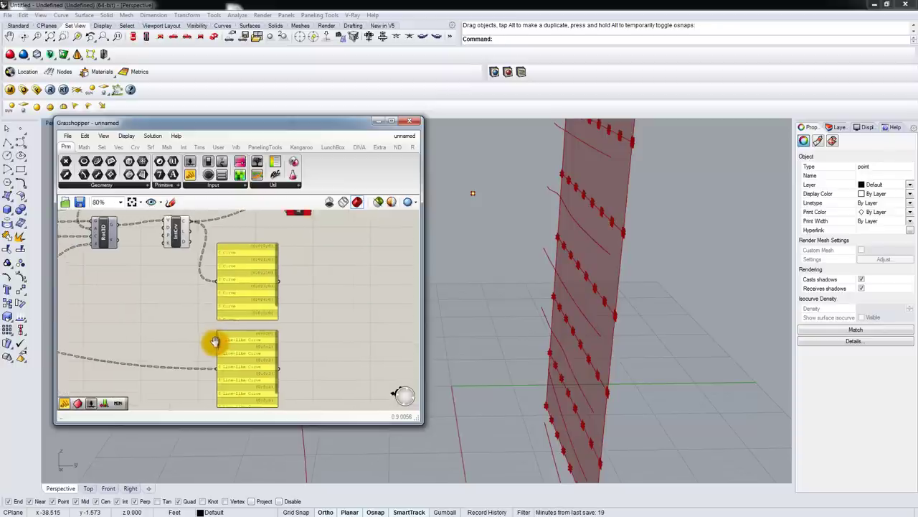
{"action": "right_click_drag", "start_coordinate": [253, 327], "coordinate": [243, 342]}
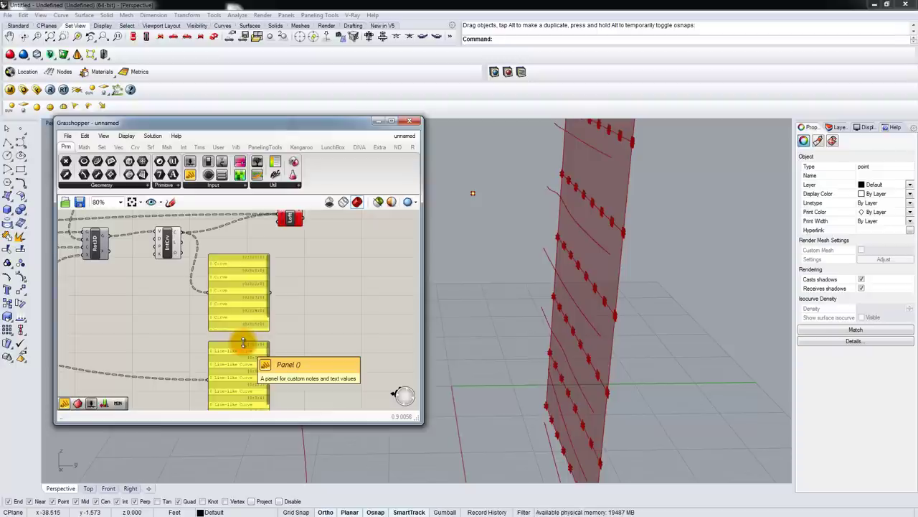
{"action": "right_click_drag", "start_coordinate": [243, 343], "coordinate": [238, 335]}
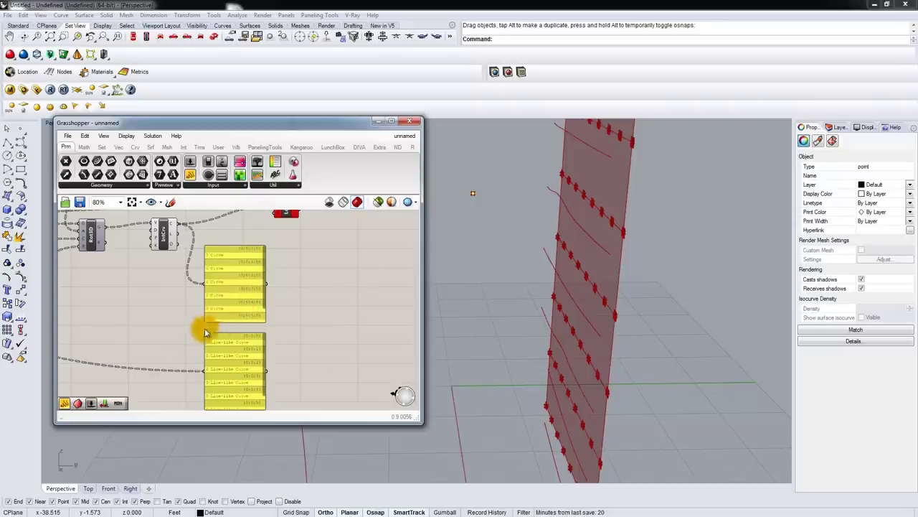
{"action": "right_click_drag", "start_coordinate": [205, 327], "coordinate": [238, 312]}
{"action": "right_click_drag", "start_coordinate": [160, 325], "coordinate": [215, 321]}
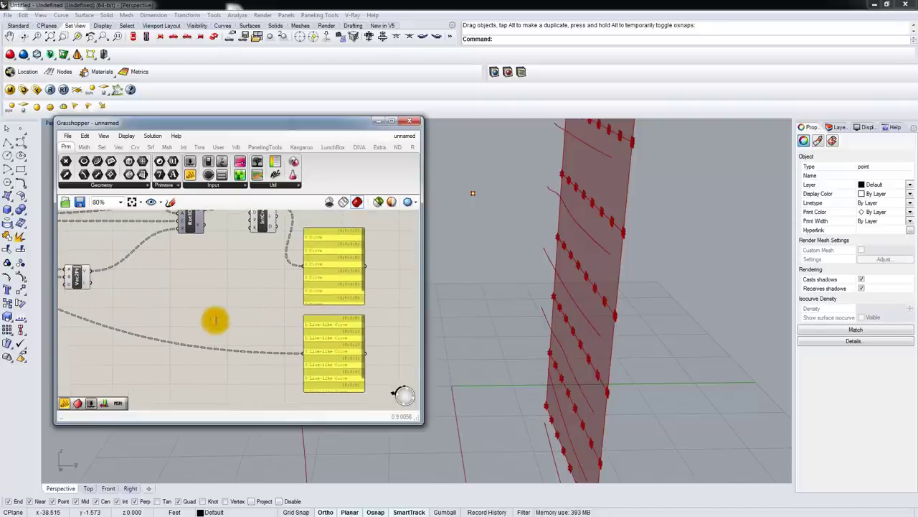
Step: Add a Graft Tree component and connect the original curves feeding the Divide component to it
{"action": "double_click", "coordinate": [215, 321]}
{"action": "type", "text": "graft"}
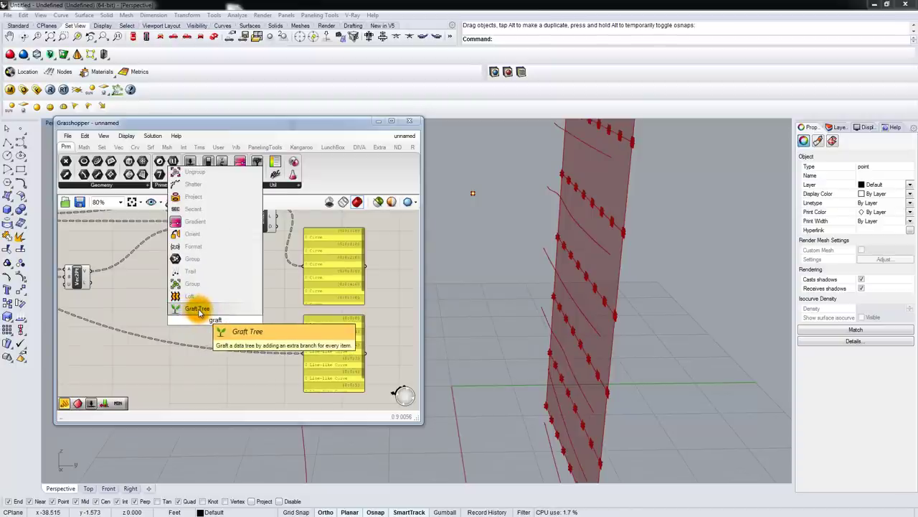
{"action": "left_click", "coordinate": [198, 309]}
{"action": "left_click_drag", "start_coordinate": [208, 323], "coordinate": [160, 330]}
{"action": "scroll", "coordinate": [240, 332], "scroll_direction": "down", "scroll_amount": 5}
{"action": "left_click_drag", "start_coordinate": [251, 337], "coordinate": [119, 320]}
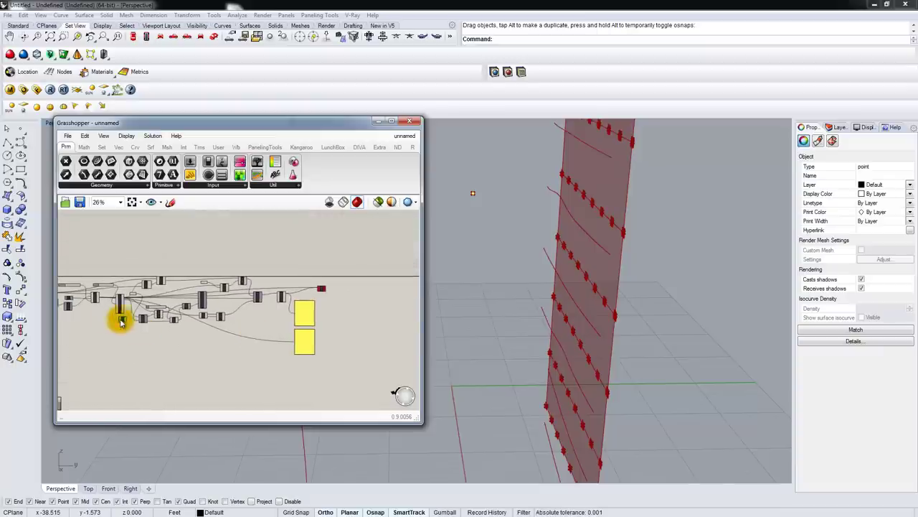
{"action": "scroll", "coordinate": [119, 319], "scroll_direction": "up", "scroll_amount": 4}
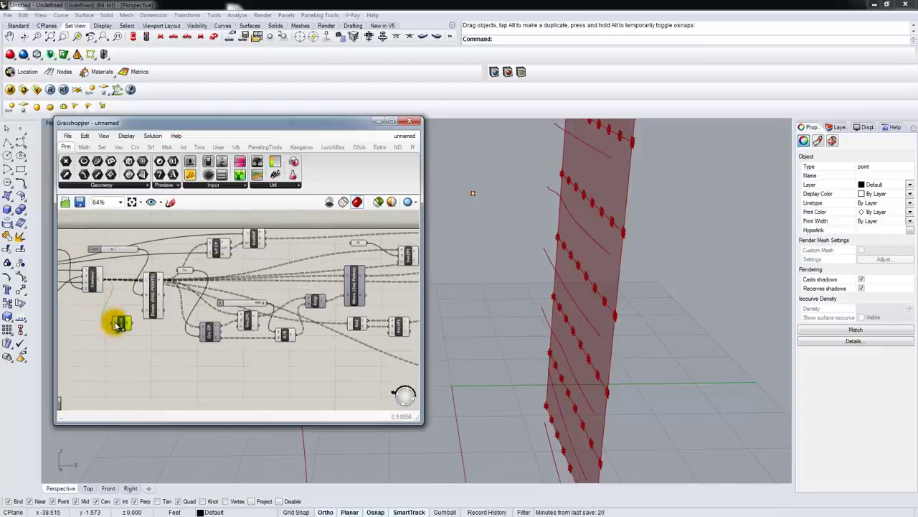
Step: Move Graft Tree next to the lower panel and connect its grafted output to that panel
{"action": "left_click_drag", "start_coordinate": [127, 326], "coordinate": [295, 382]}
{"action": "right_click_drag", "start_coordinate": [297, 382], "coordinate": [109, 321]}
{"action": "left_click_drag", "start_coordinate": [106, 321], "coordinate": [327, 335]}
{"action": "scroll", "coordinate": [327, 335], "scroll_direction": "up", "scroll_amount": 2}
{"action": "right_click_drag", "start_coordinate": [343, 335], "coordinate": [241, 345]}
{"action": "left_click_drag", "start_coordinate": [225, 345], "coordinate": [325, 331]}
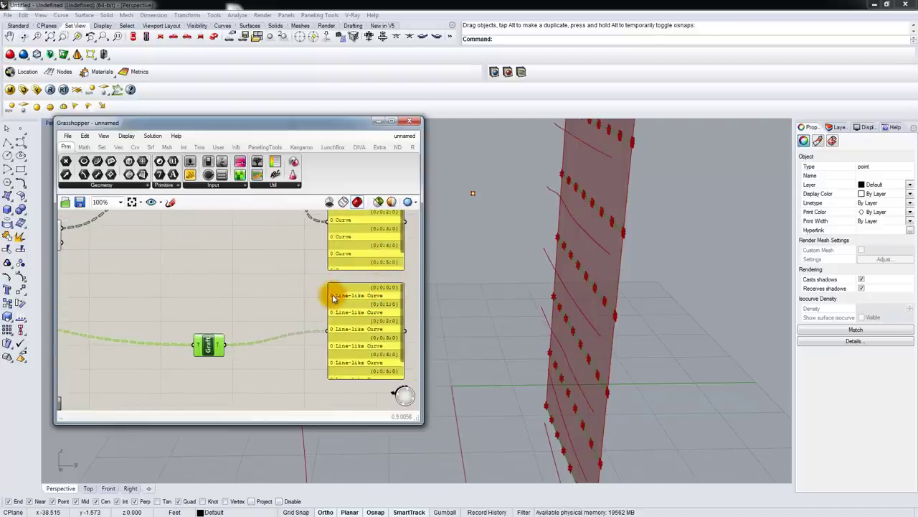
Step: Connect the Graft Tree output to the Loft component so the grafted original curves loft with the interpolated curves
{"action": "scroll", "coordinate": [205, 328], "scroll_direction": "down", "scroll_amount": 5}
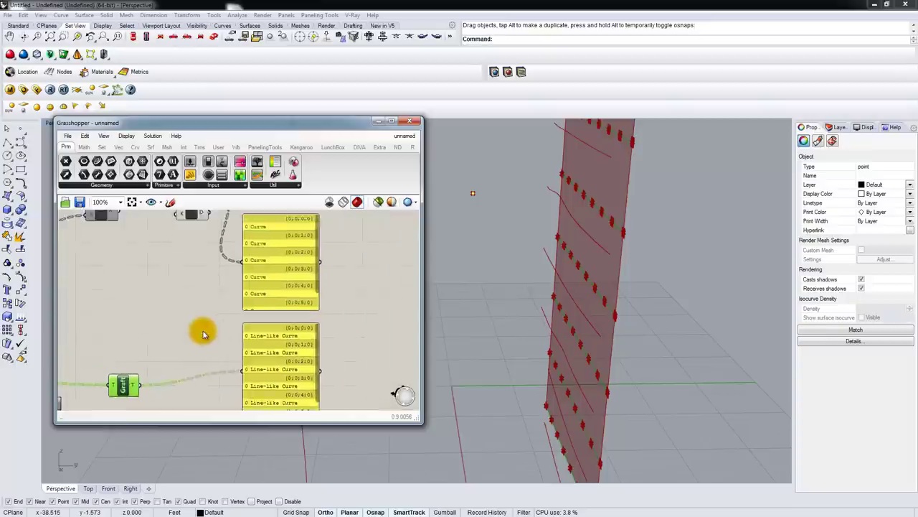
{"action": "left_click_drag", "start_coordinate": [151, 368], "coordinate": [274, 263]}
{"action": "scroll", "coordinate": [252, 258], "scroll_direction": "up", "scroll_amount": 5}
{"action": "scroll", "coordinate": [260, 275], "scroll_direction": "down", "scroll_amount": 5}
{"action": "scroll", "coordinate": [235, 239], "scroll_direction": "up", "scroll_amount": 2}
Step: Move the attractor point lower in the Rhino viewport to test how the lofted panels respond
{"action": "right_click_drag", "start_coordinate": [578, 260], "coordinate": [516, 298]}
{"action": "mouse_move", "coordinate": [481, 262]}
{"action": "left_mouse_down"}
{"action": "mouse_move", "coordinate": [580, 283]}
{"action": "mouse_move", "coordinate": [502, 289]}
{"action": "mouse_move", "coordinate": [480, 278]}
{"action": "left_mouse_up"}
{"action": "right_click_drag", "start_coordinate": [480, 278], "coordinate": [506, 271]}
{"action": "left_click", "coordinate": [506, 271]}
{"action": "left_click_drag", "start_coordinate": [504, 256], "coordinate": [508, 307]}
{"action": "mouse_move", "coordinate": [507, 307]}
{"action": "right_mouse_down"}
{"action": "mouse_move", "coordinate": [543, 328]}
{"action": "mouse_move", "coordinate": [558, 308]}
{"action": "mouse_move", "coordinate": [526, 334]}
{"action": "mouse_move", "coordinate": [494, 308]}
{"action": "right_mouse_up"}
Step: Set the Distance slider feeding the Contour component to 2
{"action": "scroll", "coordinate": [330, 314], "scroll_direction": "down", "scroll_amount": 4}
{"action": "scroll", "coordinate": [191, 316], "scroll_direction": "up", "scroll_amount": 5}
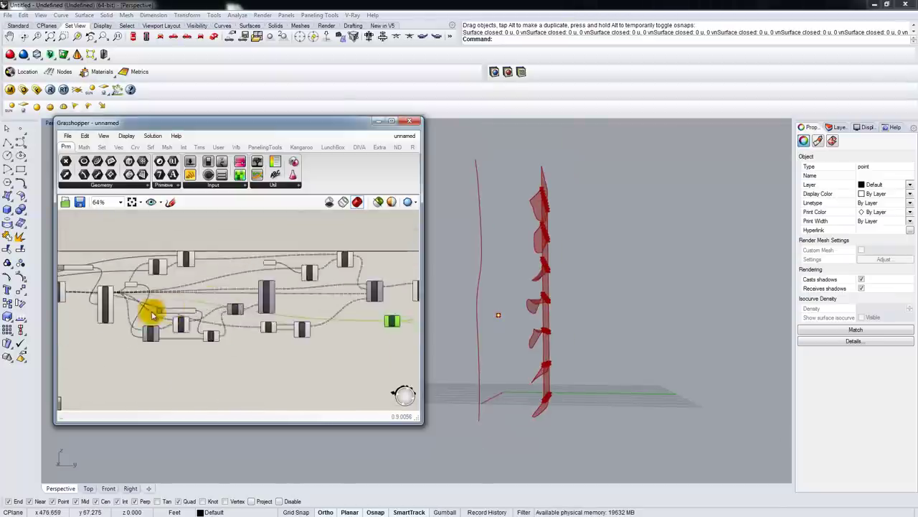
{"action": "scroll", "coordinate": [196, 274], "scroll_direction": "up", "scroll_amount": 4}
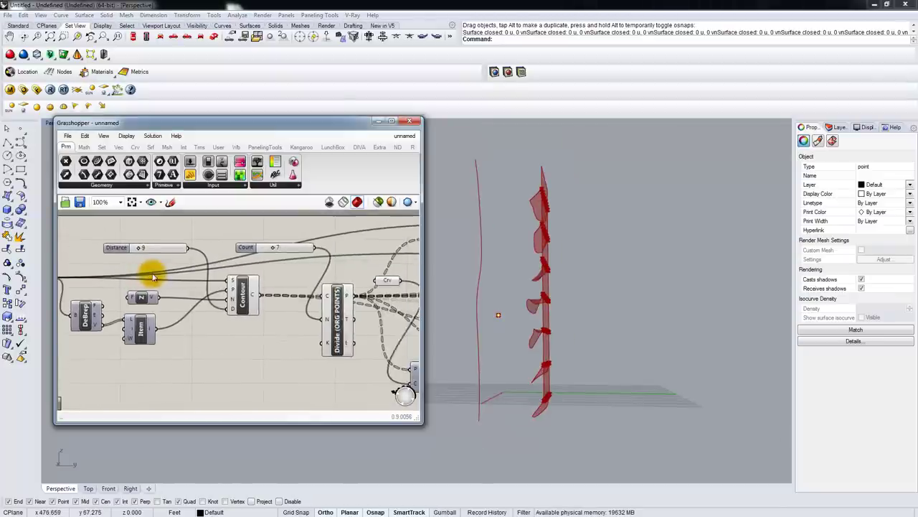
{"action": "left_click_drag", "start_coordinate": [136, 244], "coordinate": [127, 244]}
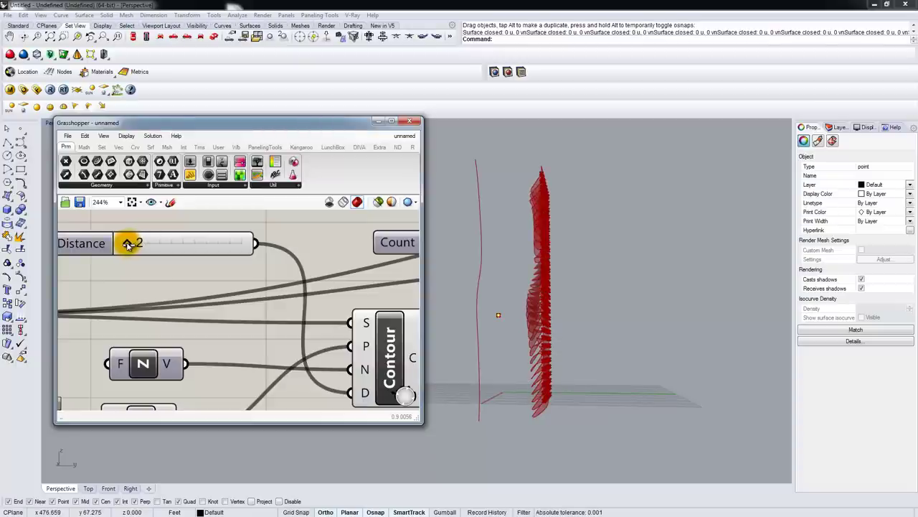
{"action": "right_click_drag", "start_coordinate": [488, 326], "coordinate": [558, 344]}
{"action": "scroll", "coordinate": [507, 318], "scroll_direction": "up", "scroll_amount": 3}
{"action": "scroll", "coordinate": [181, 319], "scroll_direction": "down", "scroll_amount": 4}
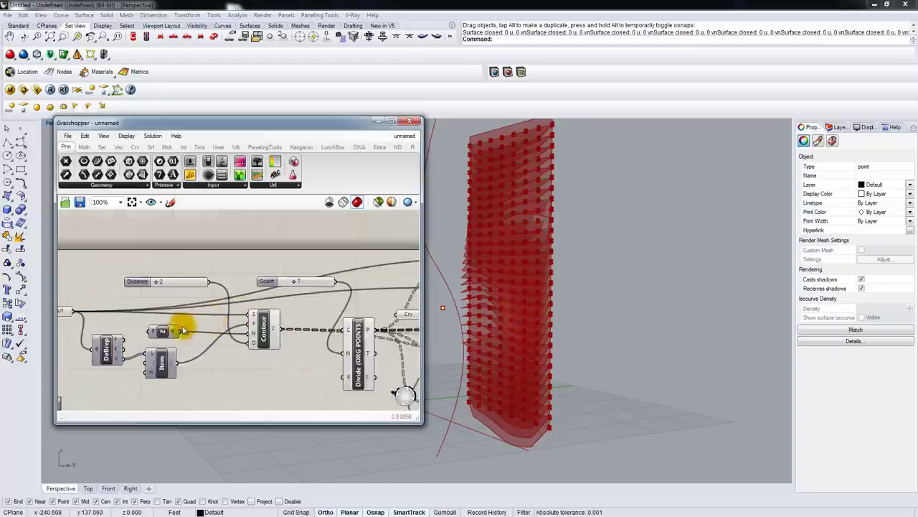
Step: Turn off the preview of the Srf parameter and all other components except the Loft
{"action": "left_click", "coordinate": [135, 304]}
{"action": "right_click", "coordinate": [137, 303]}
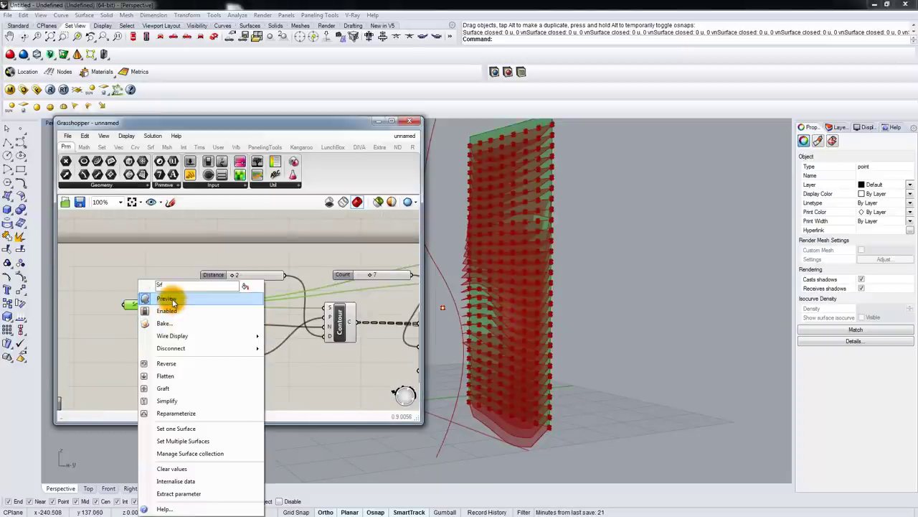
{"action": "left_click", "coordinate": [172, 301]}
{"action": "scroll", "coordinate": [226, 308], "scroll_direction": "down", "scroll_amount": 4}
{"action": "scroll", "coordinate": [244, 323], "scroll_direction": "down", "scroll_amount": 2}
{"action": "left_click_drag", "start_coordinate": [377, 387], "coordinate": [131, 272]}
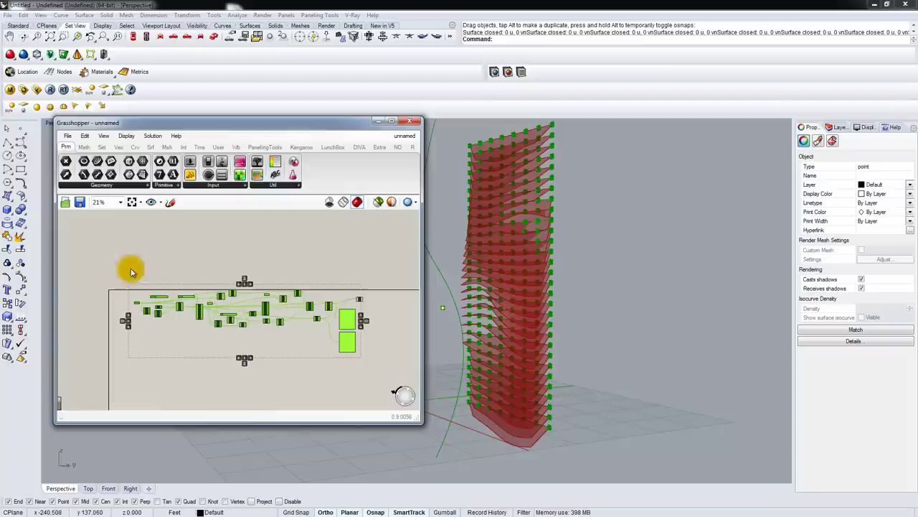
{"action": "right_click", "coordinate": [243, 263]}
{"action": "left_click", "coordinate": [266, 273]}
Step: Select the Loft component and examine the lofted panels beside the attractor curve in the viewport
{"action": "right_click_drag", "start_coordinate": [352, 282], "coordinate": [314, 282]}
{"action": "left_click", "coordinate": [316, 284]}
{"action": "scroll", "coordinate": [319, 299], "scroll_direction": "up", "scroll_amount": 3}
{"action": "left_click", "coordinate": [332, 301]}
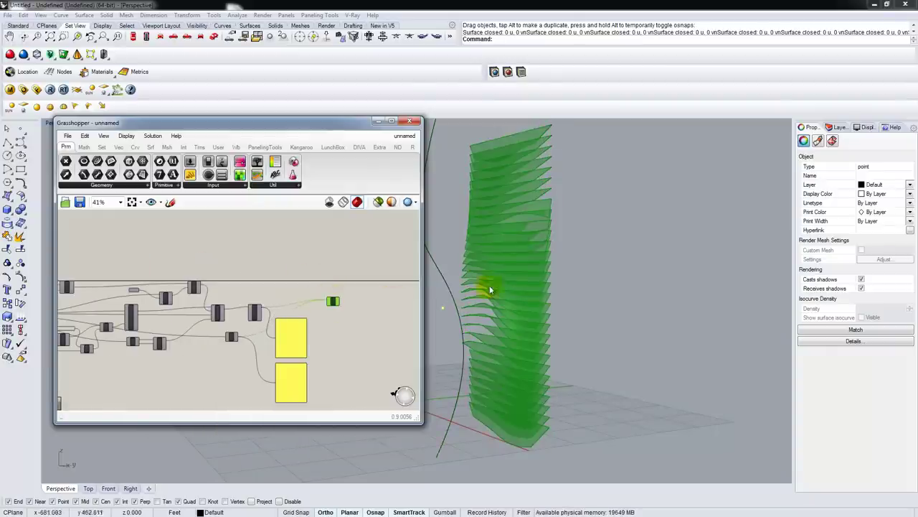
{"action": "left_click", "coordinate": [587, 281]}
{"action": "scroll", "coordinate": [521, 298], "scroll_direction": "up", "scroll_amount": 5}
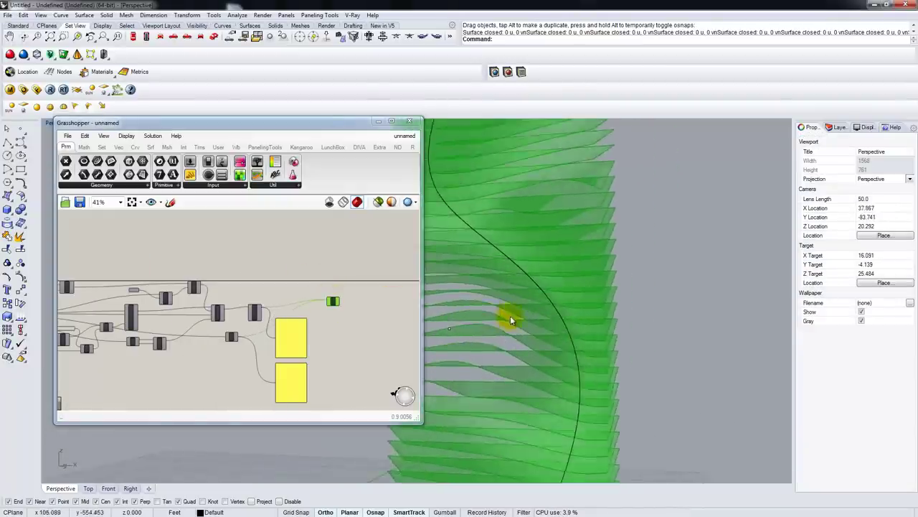
{"action": "scroll", "coordinate": [511, 318], "scroll_direction": "down", "scroll_amount": 5}
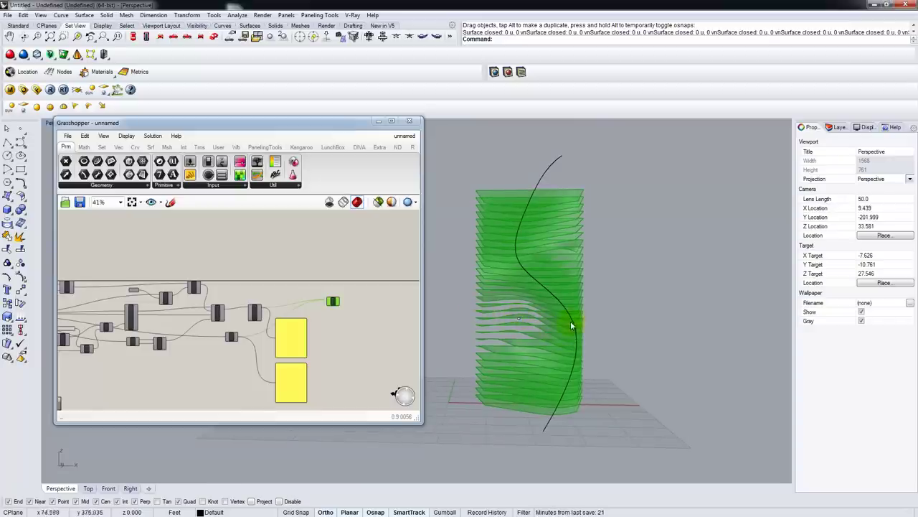
Step: Turn on the attractor curve's control points with PointsOn and reshape the curve by moving a control point near its lower end
{"action": "mouse_move", "coordinate": [523, 321]}
{"action": "right_mouse_down"}
{"action": "mouse_move", "coordinate": [478, 314]}
{"action": "mouse_move", "coordinate": [559, 322]}
{"action": "mouse_move", "coordinate": [495, 338]}
{"action": "mouse_move", "coordinate": [559, 299]}
{"action": "mouse_move", "coordinate": [516, 306]}
{"action": "right_mouse_up"}
{"action": "left_click", "coordinate": [516, 306]}
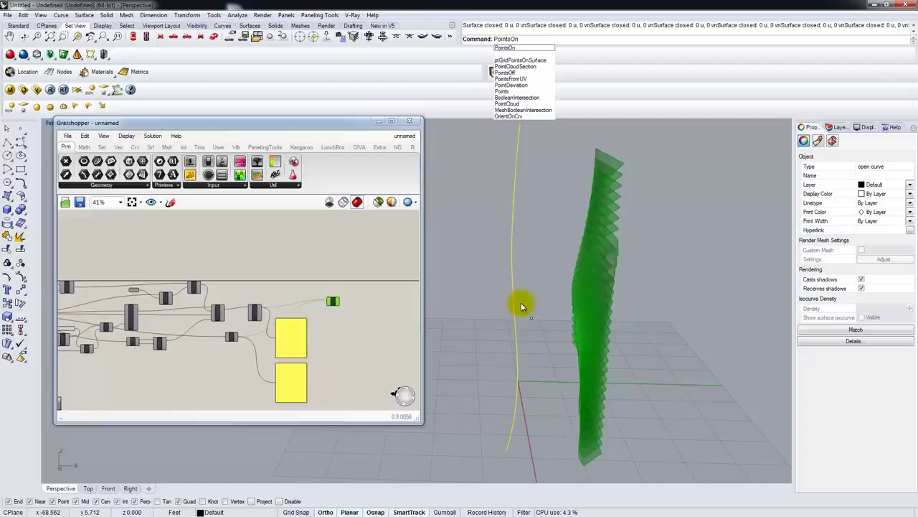
{"action": "key", "text": "Return"}
{"action": "right_click_drag", "start_coordinate": [521, 302], "coordinate": [554, 441]}
{"action": "left_click_drag", "start_coordinate": [533, 441], "coordinate": [476, 437]}
{"action": "right_click_drag", "start_coordinate": [476, 437], "coordinate": [458, 326]}
{"action": "right_click_drag", "start_coordinate": [430, 188], "coordinate": [622, 162]}
{"action": "right_click_drag", "start_coordinate": [516, 234], "coordinate": [543, 217]}
{"action": "right_click_drag", "start_coordinate": [604, 249], "coordinate": [566, 244]}
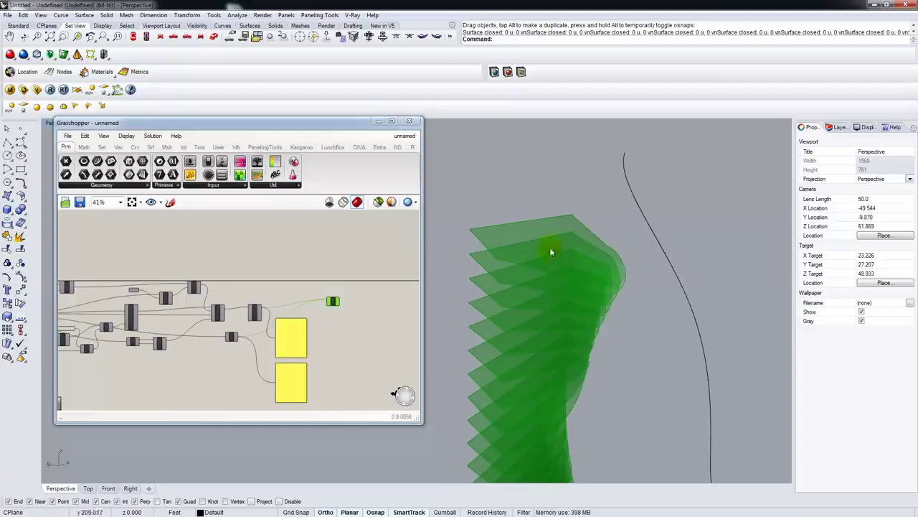
Step: Increase the contour Distance slider so the lofted panels are spaced farther apart, and check them from several angles
{"action": "left_click", "coordinate": [337, 364]}
{"action": "right_click_drag", "start_coordinate": [339, 335], "coordinate": [234, 324]}
{"action": "right_click_drag", "start_coordinate": [547, 272], "coordinate": [541, 266]}
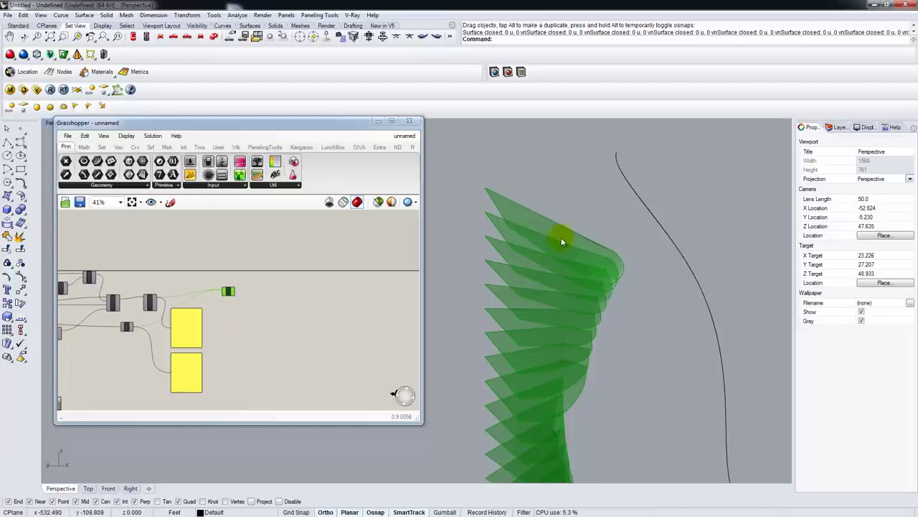
{"action": "right_click_drag", "start_coordinate": [561, 240], "coordinate": [513, 258]}
{"action": "left_click", "coordinate": [272, 326]}
{"action": "scroll", "coordinate": [159, 318], "scroll_direction": "up", "scroll_amount": 8}
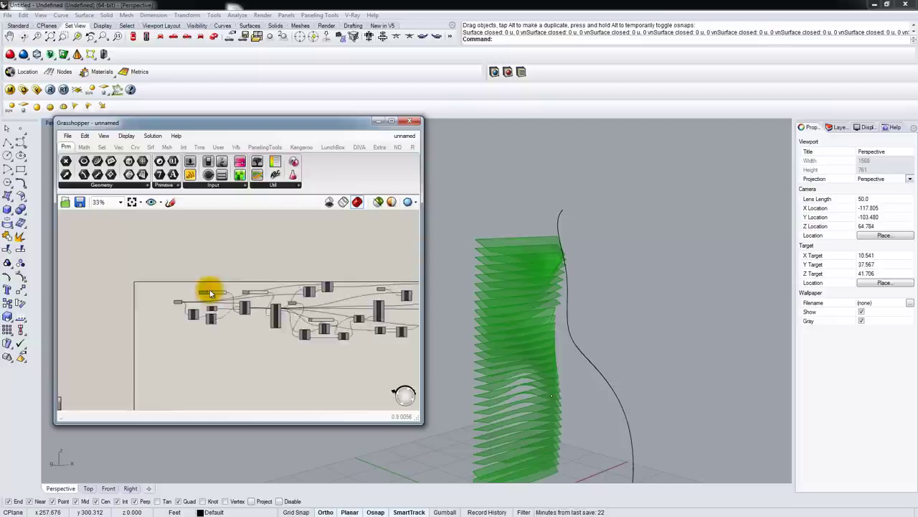
{"action": "right_click_drag", "start_coordinate": [221, 343], "coordinate": [259, 292]}
{"action": "left_click_drag", "start_coordinate": [242, 250], "coordinate": [252, 250]}
{"action": "right_click_drag", "start_coordinate": [617, 287], "coordinate": [610, 305]}
{"action": "scroll", "coordinate": [225, 277], "scroll_direction": "down", "scroll_amount": 10}
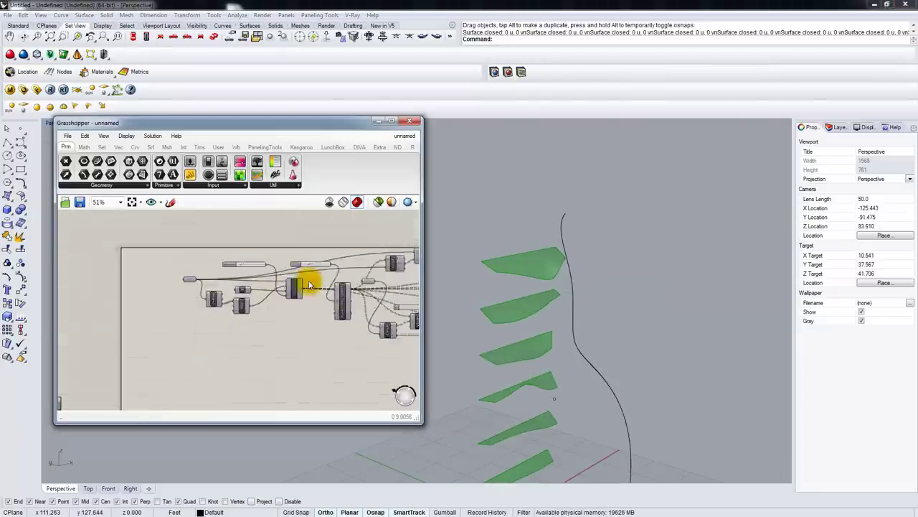
{"action": "right_click_drag", "start_coordinate": [284, 295], "coordinate": [280, 267]}
{"action": "right_click_drag", "start_coordinate": [646, 369], "coordinate": [499, 368]}
{"action": "scroll", "coordinate": [642, 388], "scroll_direction": "down", "scroll_amount": 6}
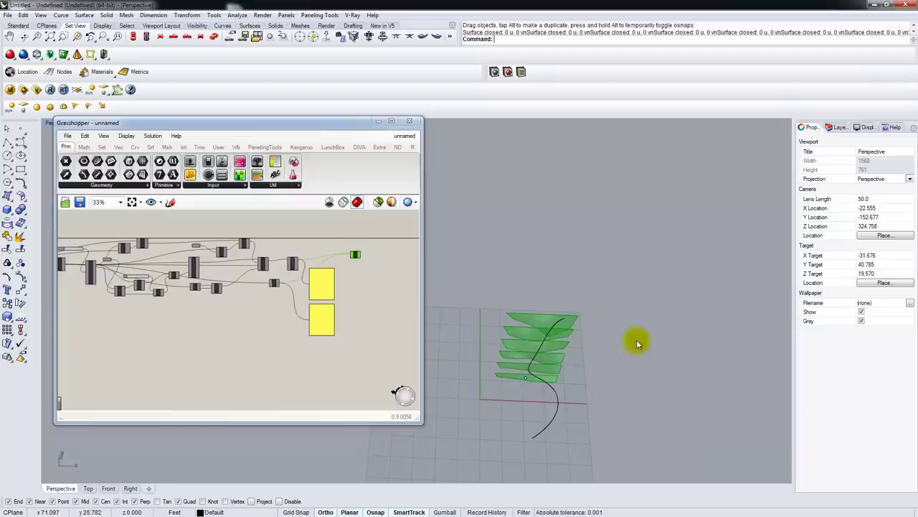
{"action": "scroll", "coordinate": [283, 338], "scroll_direction": "up", "scroll_amount": 4}
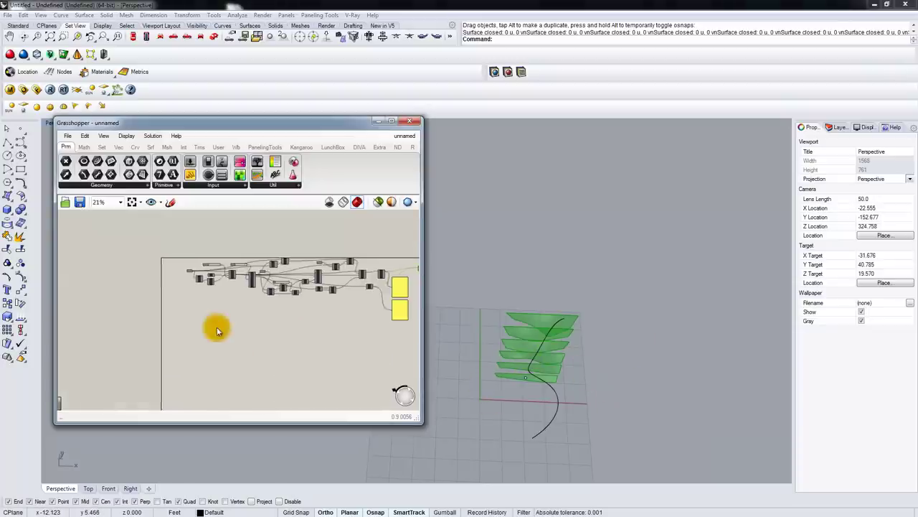
{"action": "double_click", "coordinate": [199, 337]}
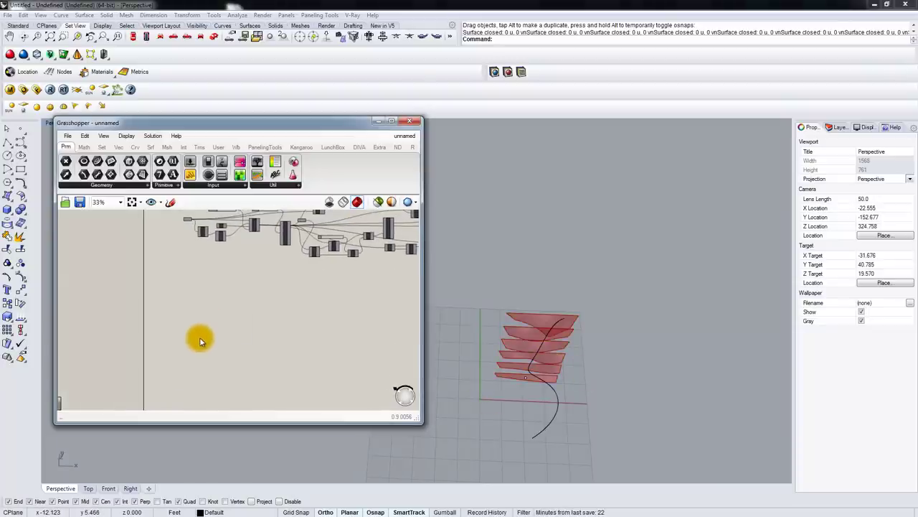
{"action": "type", "text": "plane"}
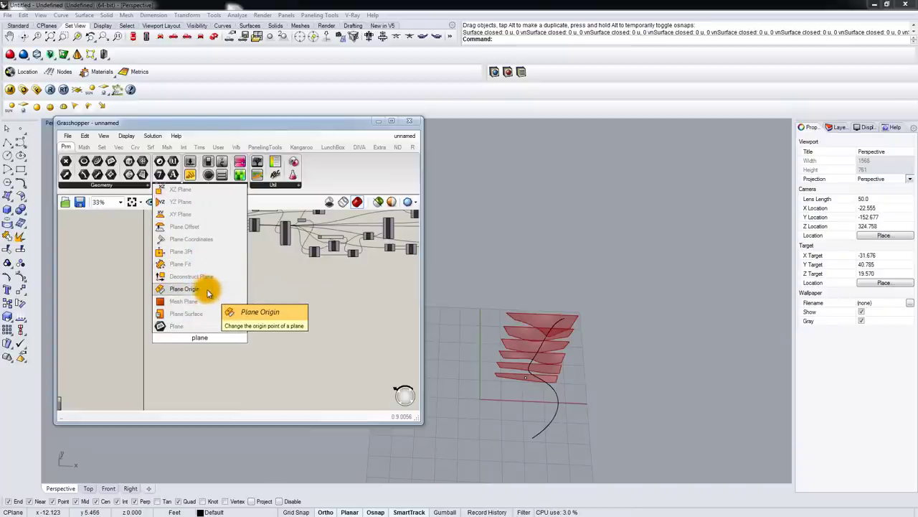
{"action": "left_click", "coordinate": [207, 290]}
{"action": "scroll", "coordinate": [211, 338], "scroll_direction": "up", "scroll_amount": 8}
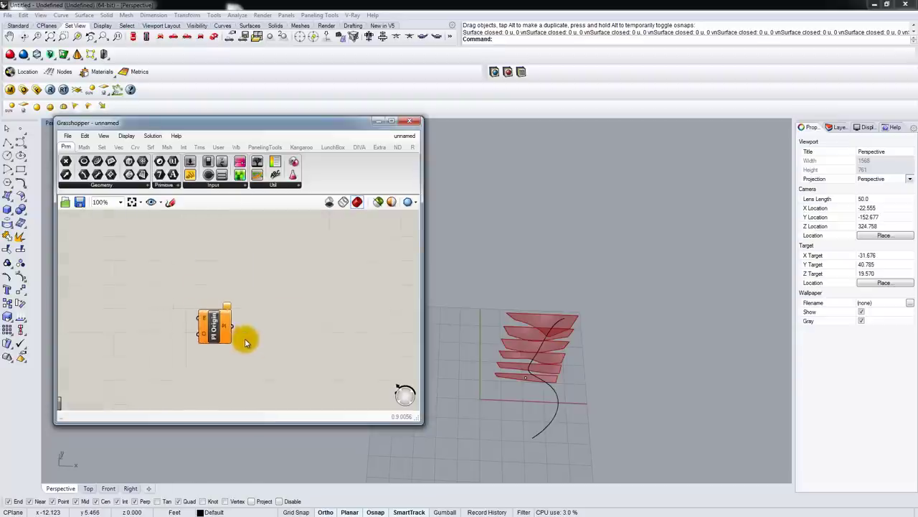
{"action": "left_click", "coordinate": [214, 326]}
{"action": "key", "text": "Delete"}
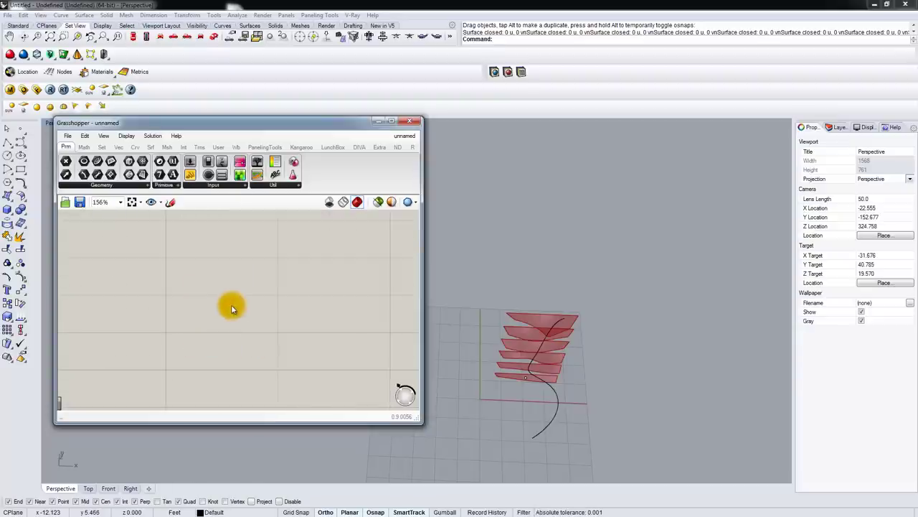
{"action": "double_click", "coordinate": [231, 308]}
{"action": "type", "text": "plane"}
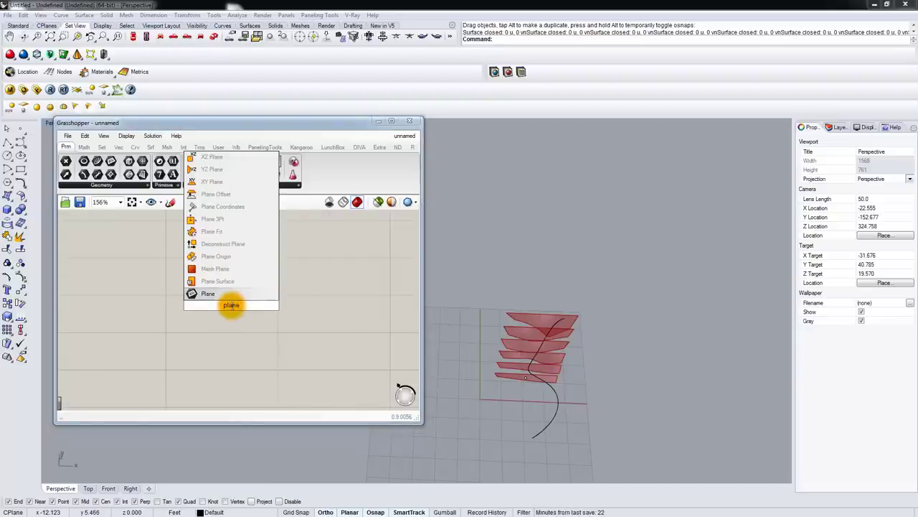
{"action": "left_click", "coordinate": [255, 312]}
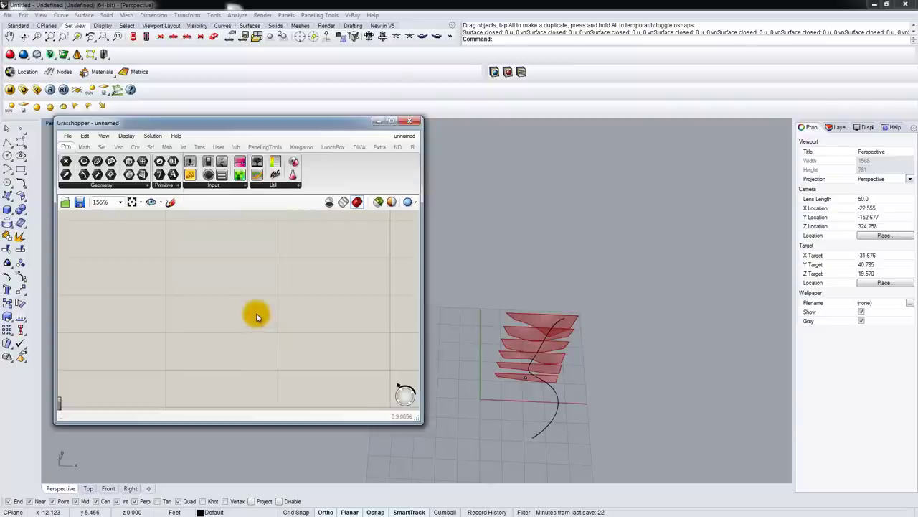
Step: Add an XY Plane component on an empty area of the canvas and locate its plane at the world origin
{"action": "double_click", "coordinate": [256, 314]}
{"action": "type", "text": "xy"}
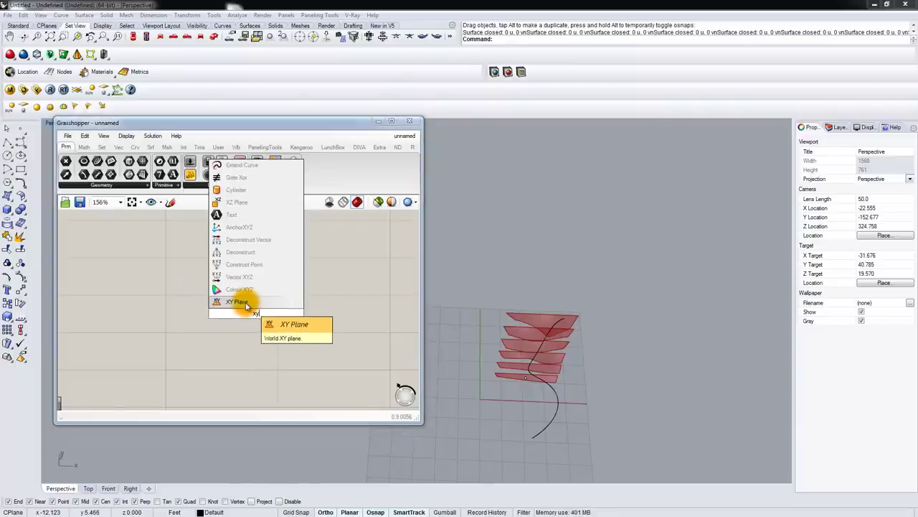
{"action": "left_click", "coordinate": [240, 301]}
{"action": "scroll", "coordinate": [479, 406], "scroll_direction": "up", "scroll_amount": 10}
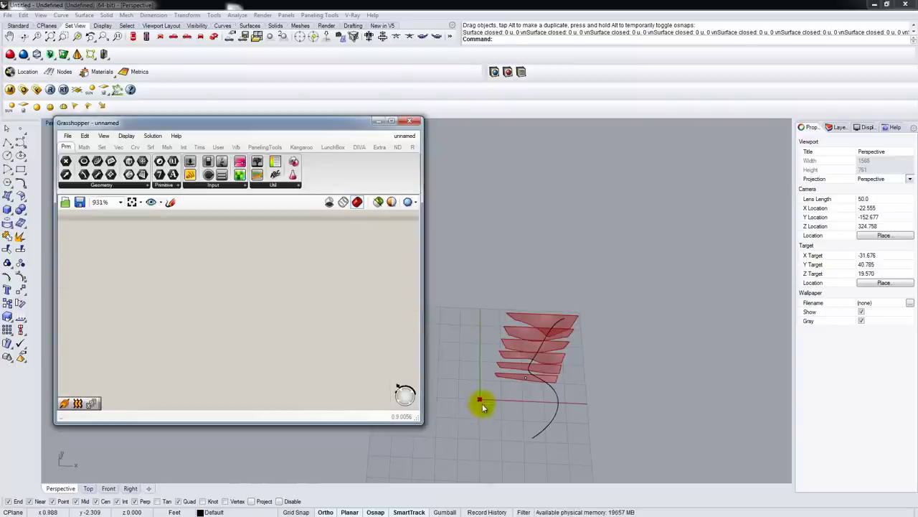
{"action": "scroll", "coordinate": [202, 336], "scroll_direction": "down", "scroll_amount": 10}
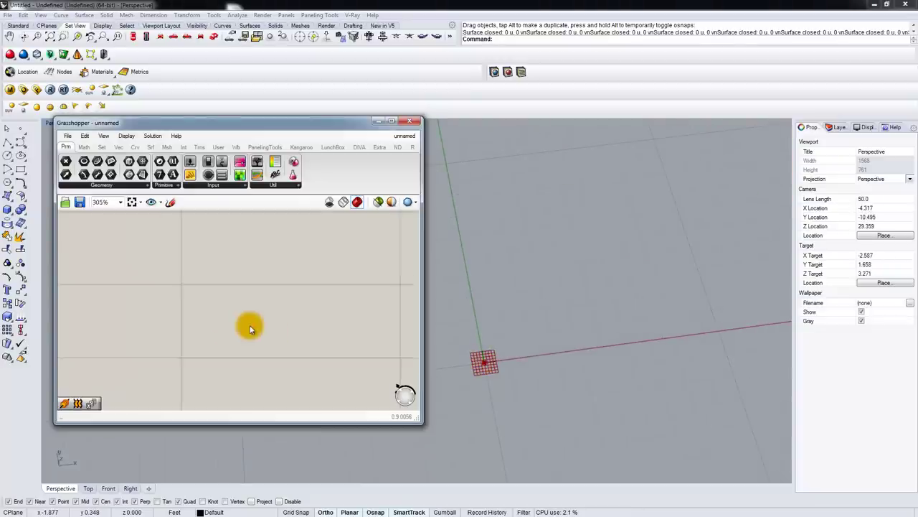
{"action": "right_click_drag", "start_coordinate": [492, 335], "coordinate": [540, 352]}
{"action": "scroll", "coordinate": [517, 353], "scroll_direction": "down", "scroll_amount": 3}
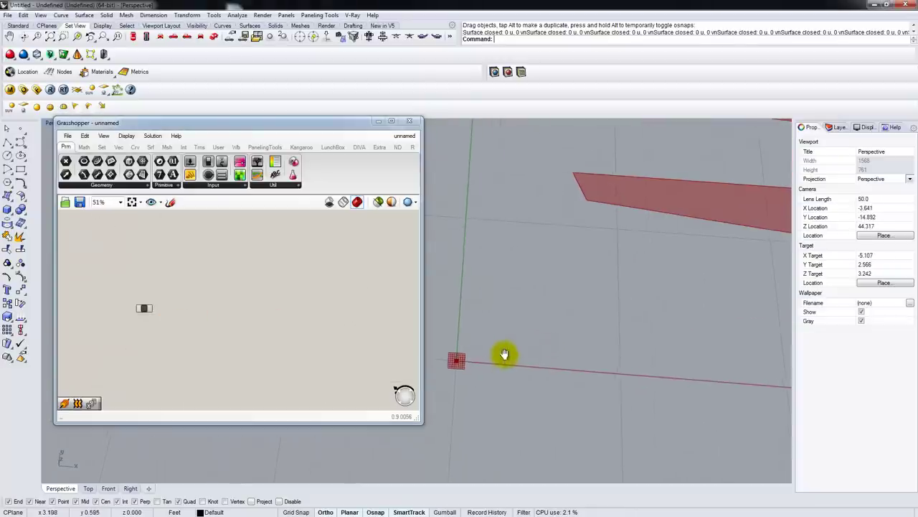
{"action": "scroll", "coordinate": [531, 370], "scroll_direction": "down", "scroll_amount": 8}
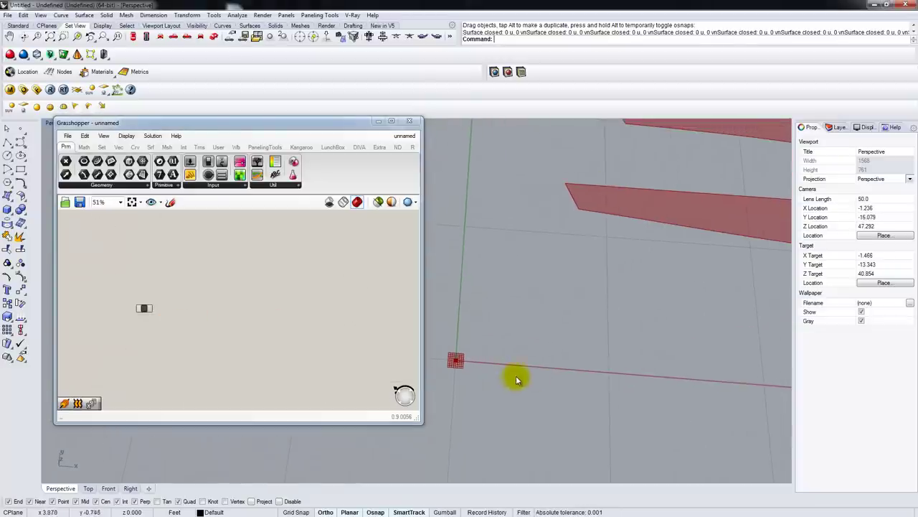
Step: Add a Move component and connect the XY Plane output to its geometry input
{"action": "scroll", "coordinate": [249, 334], "scroll_direction": "up", "scroll_amount": 3}
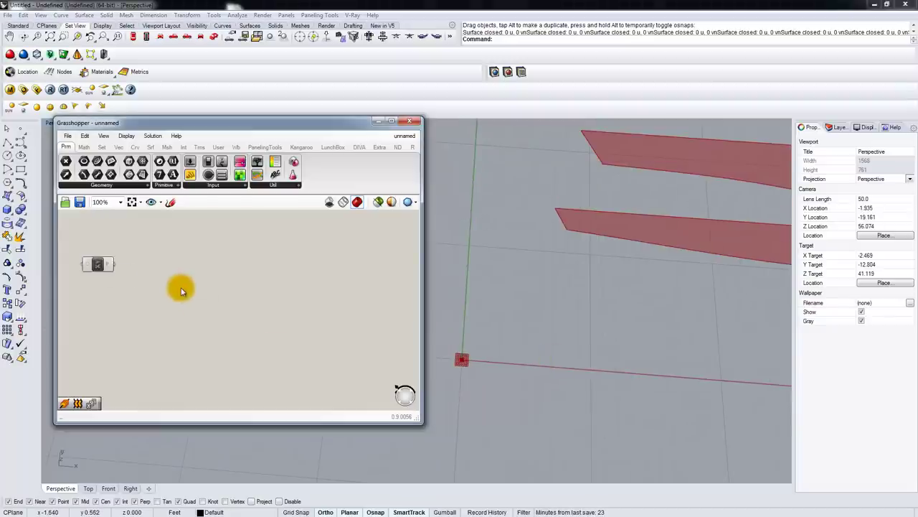
{"action": "double_click", "coordinate": [221, 295]}
{"action": "type", "text": "move"}
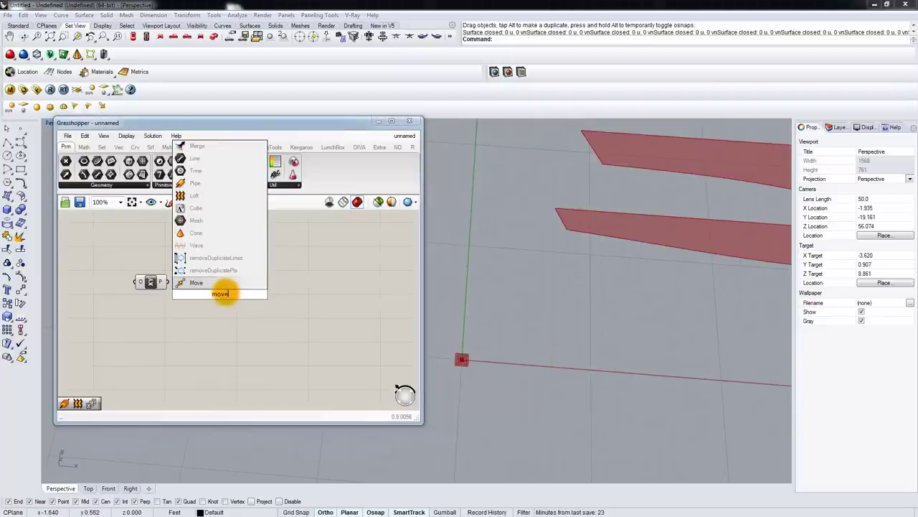
{"action": "left_click", "coordinate": [183, 282]}
{"action": "left_click_drag", "start_coordinate": [166, 282], "coordinate": [337, 299]}
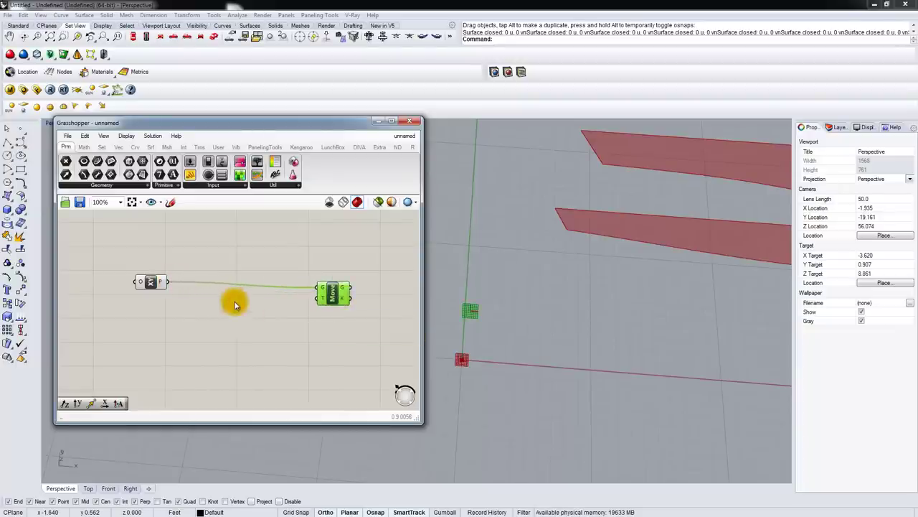
{"action": "scroll", "coordinate": [235, 305], "scroll_direction": "up", "scroll_amount": 1}
{"action": "right_click_drag", "start_coordinate": [460, 323], "coordinate": [472, 304]}
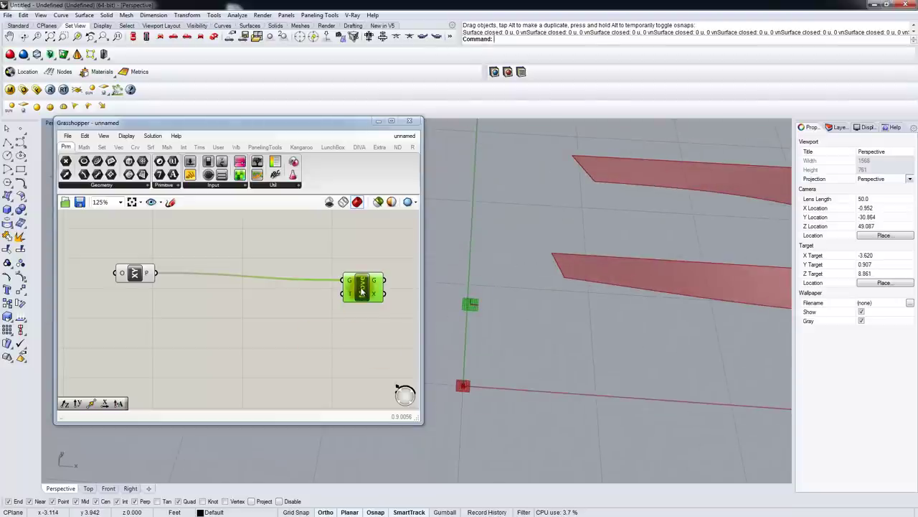
Step: Reposition the Move component, add a Unit X vector below it and connect the vector to its T input
{"action": "left_click_drag", "start_coordinate": [360, 287], "coordinate": [349, 270]}
{"action": "right_click_drag", "start_coordinate": [224, 332], "coordinate": [242, 323]}
{"action": "double_click", "coordinate": [284, 315]}
{"action": "type", "text": "x"}
{"action": "left_click", "coordinate": [292, 305]}
{"action": "left_click_drag", "start_coordinate": [304, 314], "coordinate": [352, 270]}
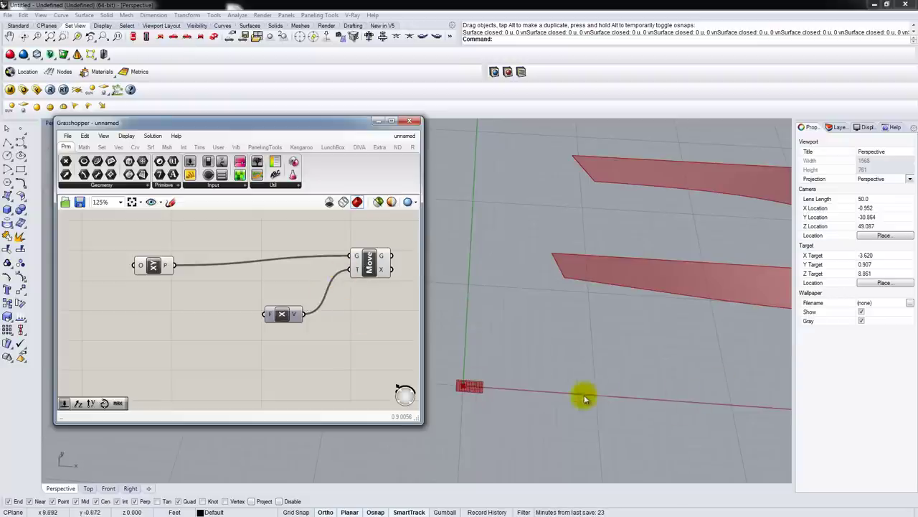
Step: Add a Series component to the canvas below the XY Plane component
{"action": "right_click_drag", "start_coordinate": [215, 366], "coordinate": [260, 349]}
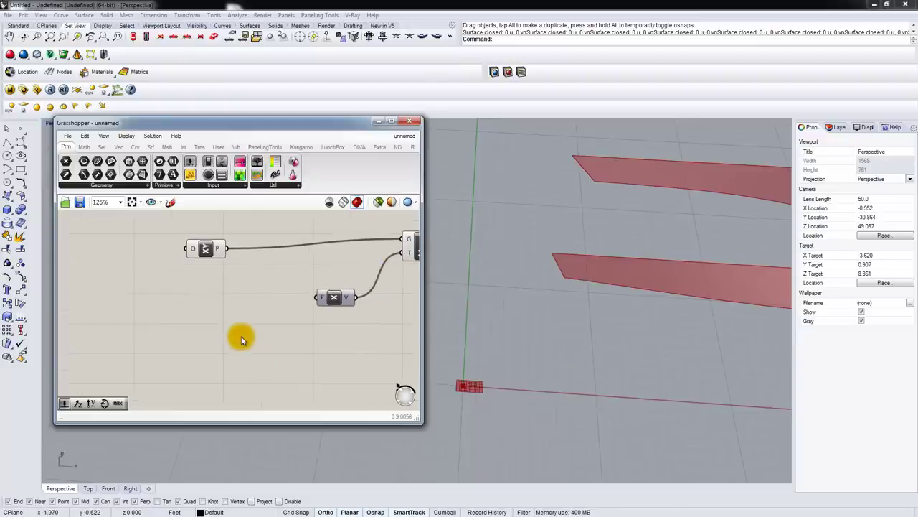
{"action": "double_click", "coordinate": [240, 334]}
{"action": "type", "text": "series"}
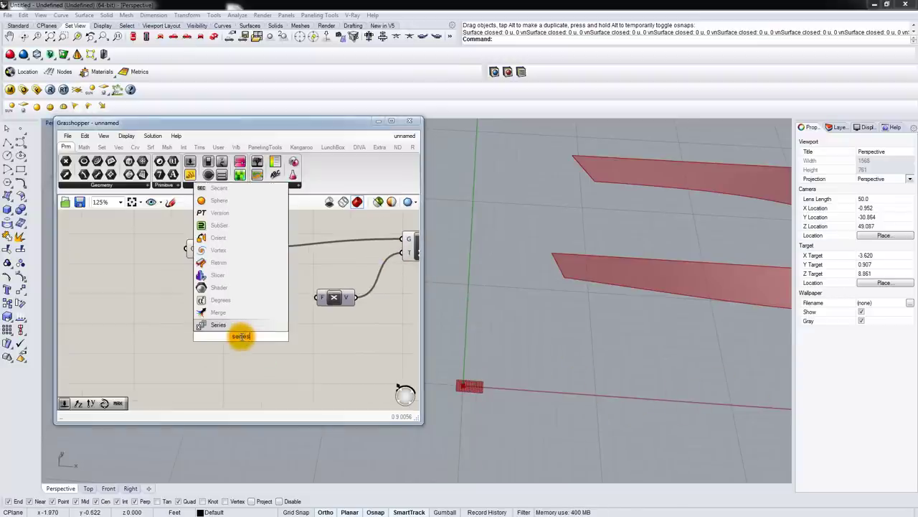
{"action": "left_click", "coordinate": [240, 325]}
Step: Add a List Length component below the Contour component and connect the Contours output to its list input
{"action": "scroll", "coordinate": [278, 316], "scroll_direction": "down", "scroll_amount": 6}
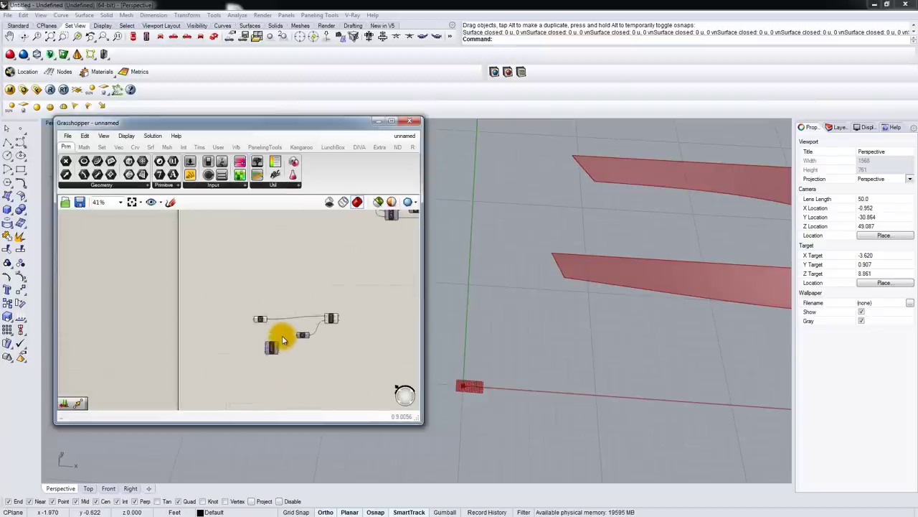
{"action": "mouse_move", "coordinate": [280, 313]}
{"action": "right_mouse_down"}
{"action": "mouse_move", "coordinate": [279, 335]}
{"action": "mouse_move", "coordinate": [284, 311]}
{"action": "right_mouse_up"}
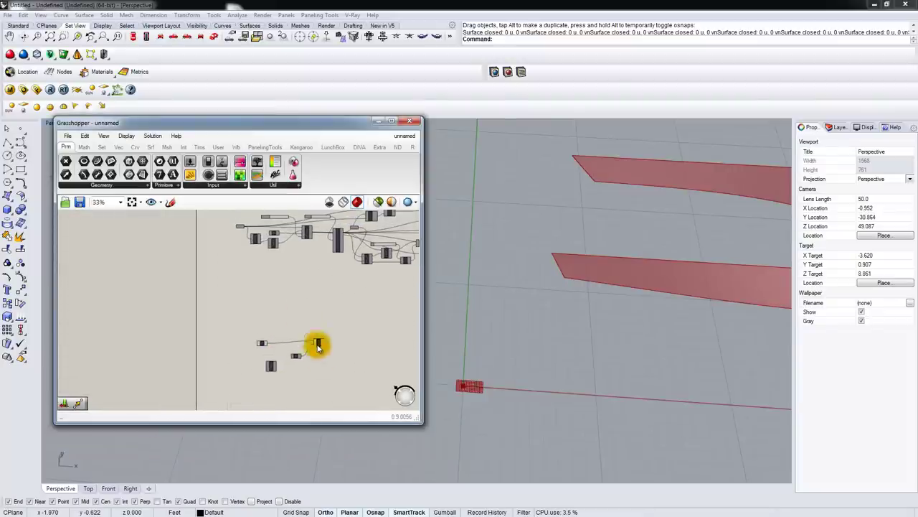
{"action": "scroll", "coordinate": [291, 265], "scroll_direction": "up", "scroll_amount": 5}
{"action": "right_click_drag", "start_coordinate": [262, 311], "coordinate": [262, 314]}
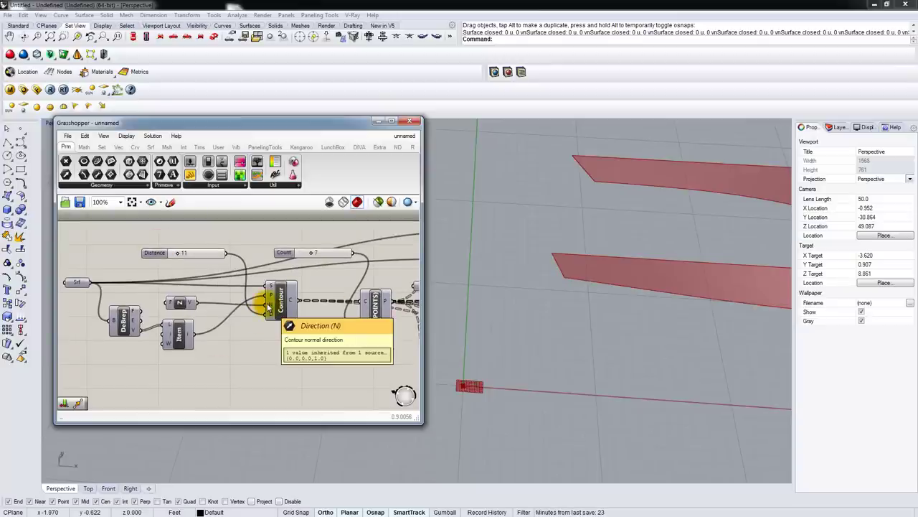
{"action": "left_click", "coordinate": [272, 305]}
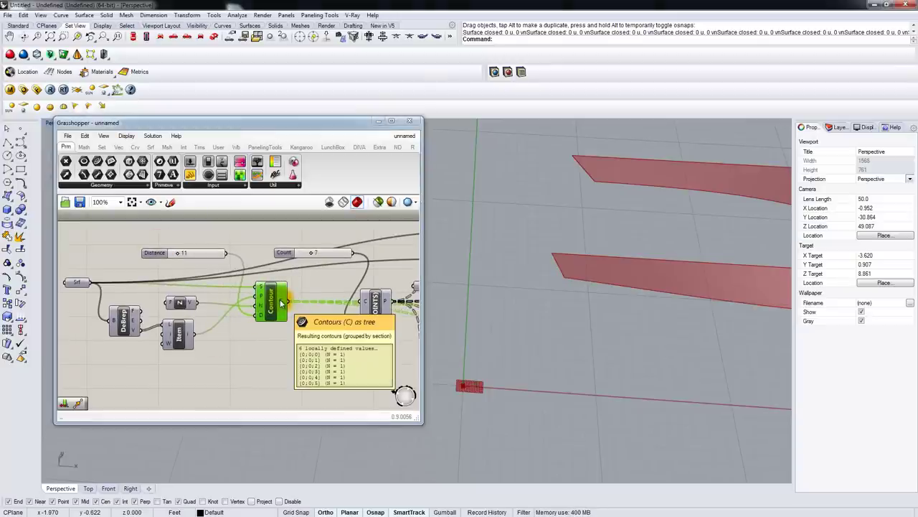
{"action": "double_click", "coordinate": [280, 361]}
{"action": "type", "text": "list"}
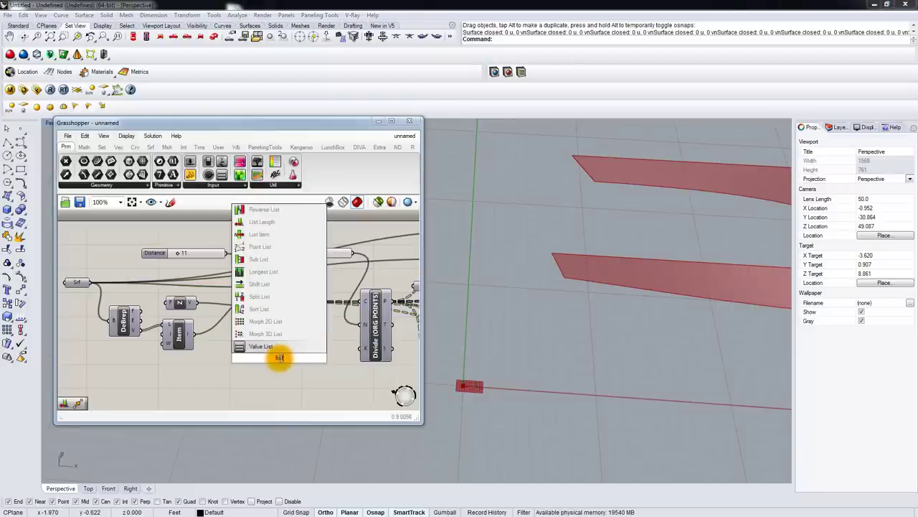
{"action": "type", "text": " len"}
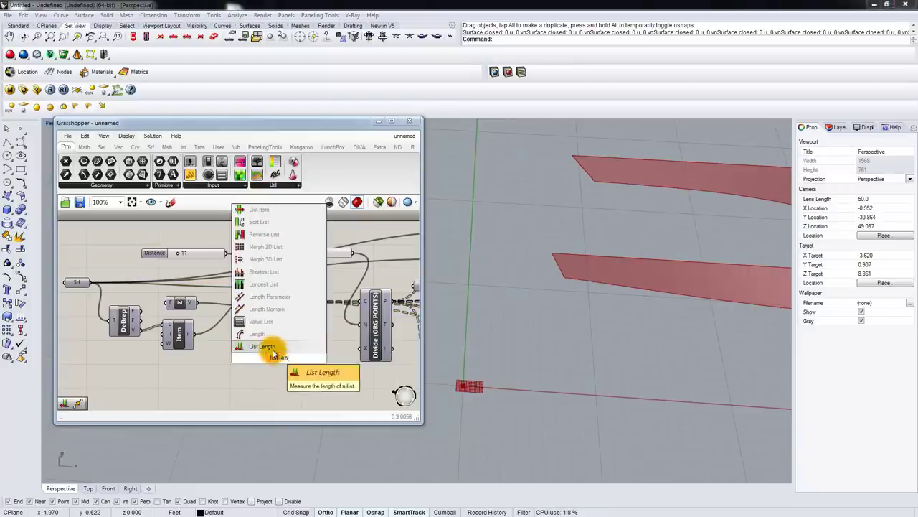
{"action": "left_click", "coordinate": [272, 347]}
{"action": "left_click_drag", "start_coordinate": [291, 305], "coordinate": [270, 357]}
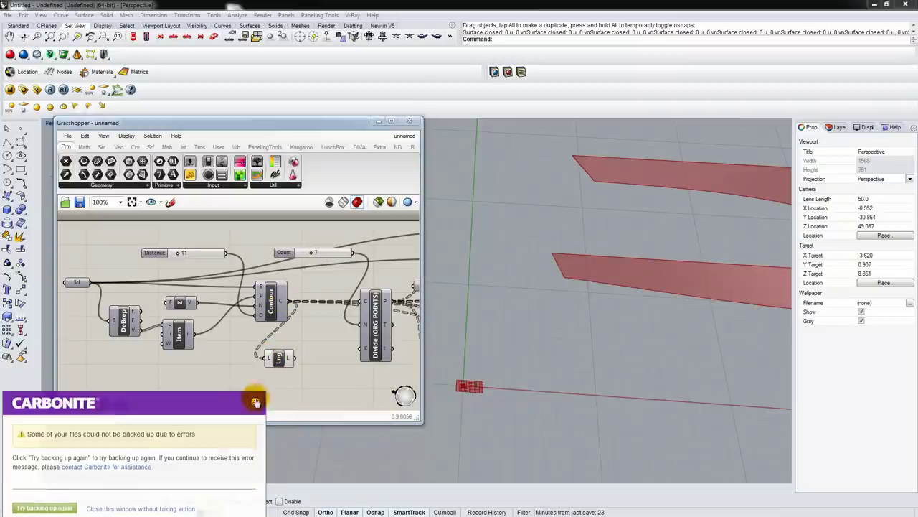
Step: Dismiss the Carbonite backup notice, place List Length beside the Series component and connect its output to the Series count input
{"action": "left_click", "coordinate": [256, 402]}
{"action": "scroll", "coordinate": [311, 342], "scroll_direction": "down", "scroll_amount": 5}
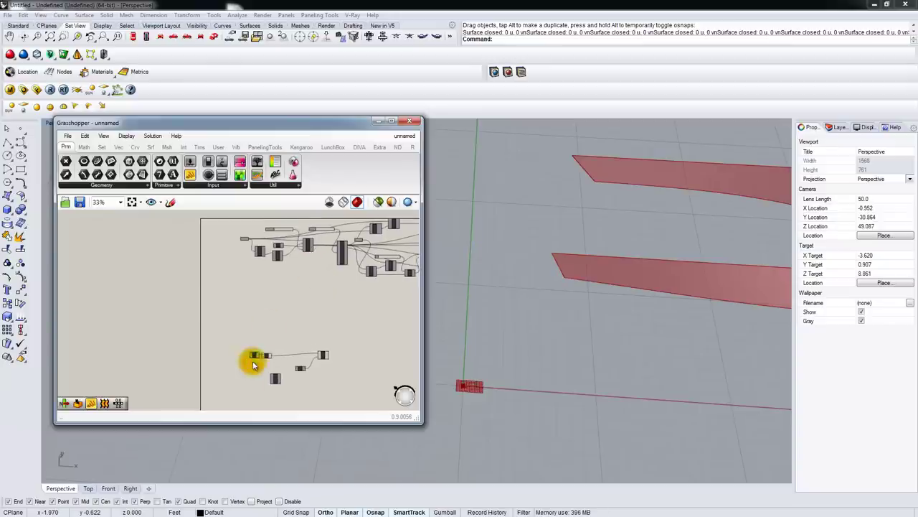
{"action": "scroll", "coordinate": [252, 365], "scroll_direction": "up", "scroll_amount": 6}
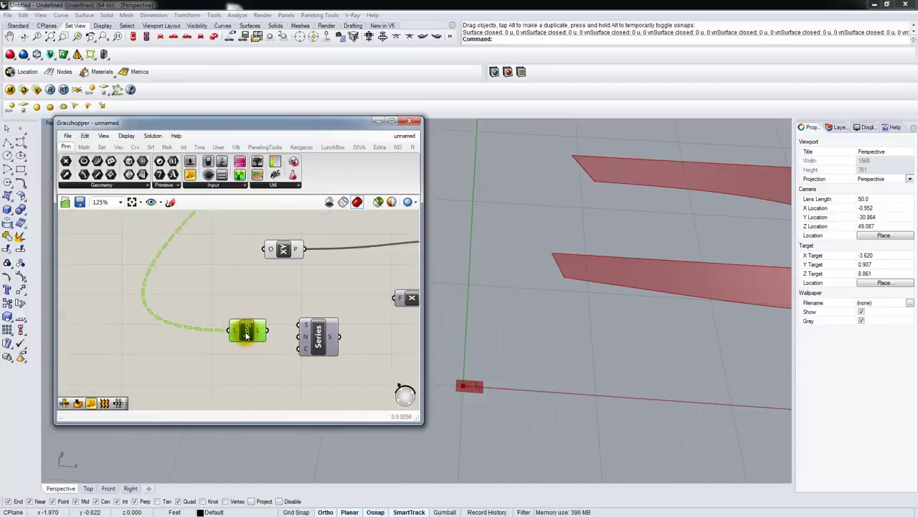
{"action": "left_click_drag", "start_coordinate": [246, 336], "coordinate": [253, 346]}
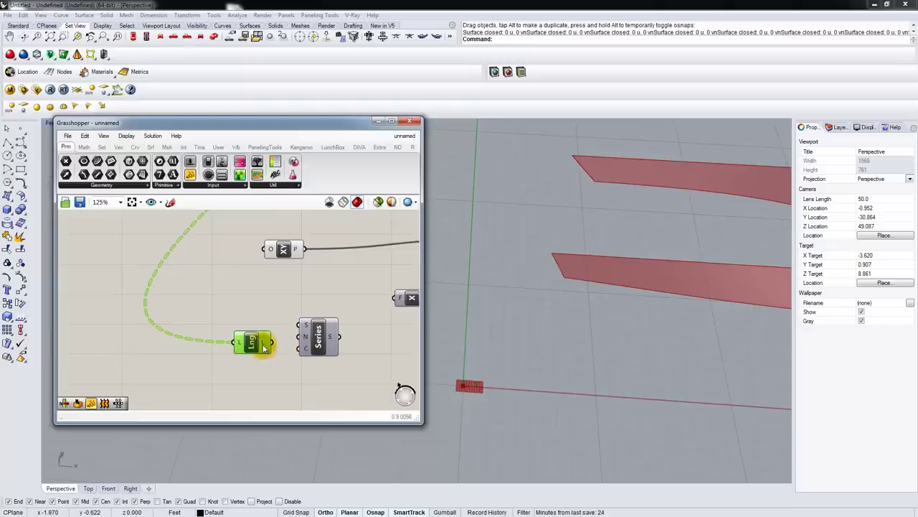
{"action": "left_click_drag", "start_coordinate": [267, 345], "coordinate": [264, 358]}
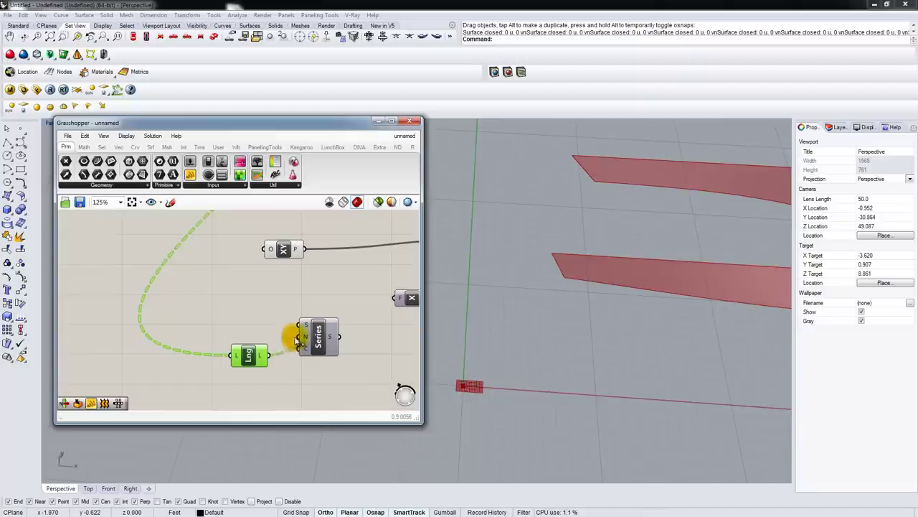
Step: Add a number slider with value 5 beside the Series component and connect it to the step input
{"action": "double_click", "coordinate": [246, 327]}
{"action": "type", "text": "5"}
{"action": "key", "text": "Return"}
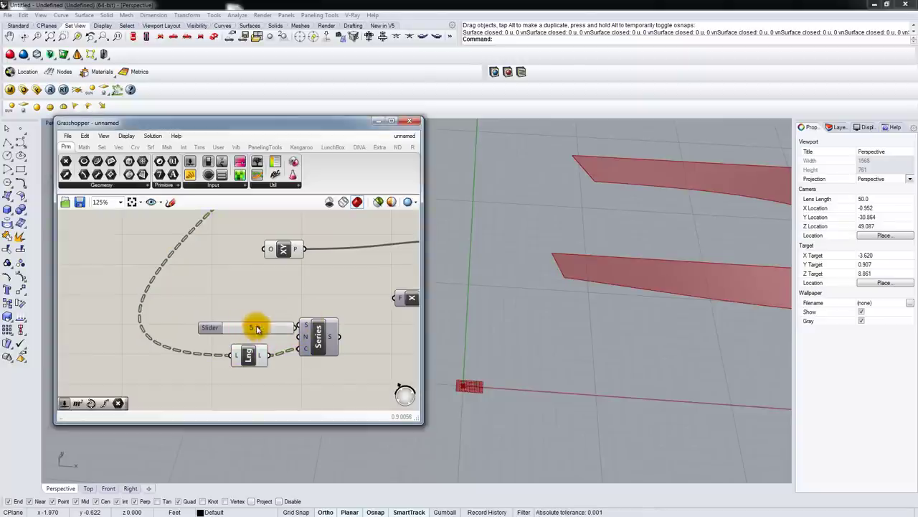
{"action": "left_click_drag", "start_coordinate": [256, 328], "coordinate": [236, 334]}
{"action": "left_click_drag", "start_coordinate": [296, 336], "coordinate": [257, 343]}
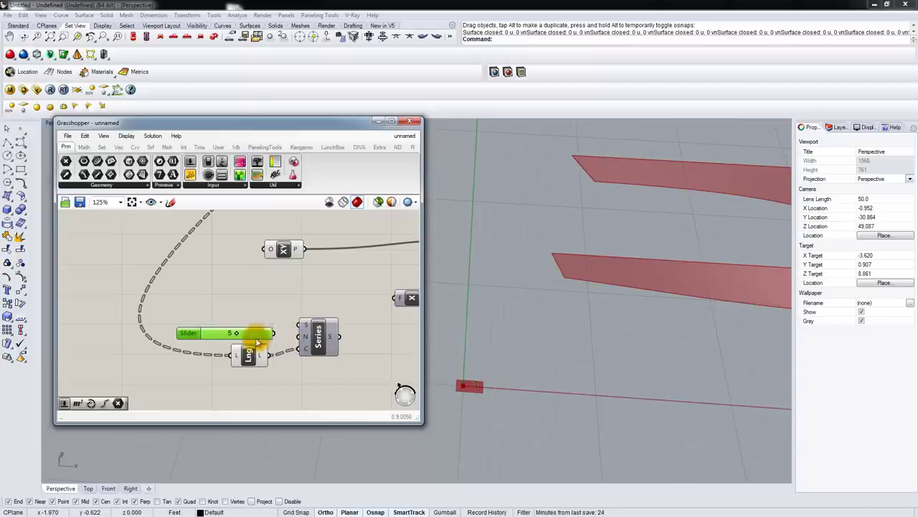
{"action": "left_click", "coordinate": [323, 336]}
Step: Connect the Series output to the factor input of the Unit X vector
{"action": "right_click_drag", "start_coordinate": [366, 331], "coordinate": [256, 333]}
{"action": "left_click_drag", "start_coordinate": [224, 341], "coordinate": [230, 337]}
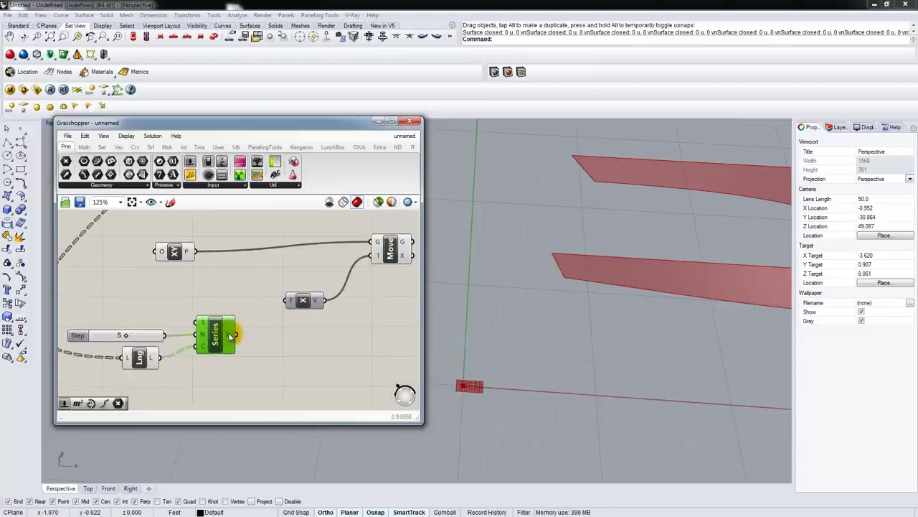
{"action": "mouse_move", "coordinate": [231, 336]}
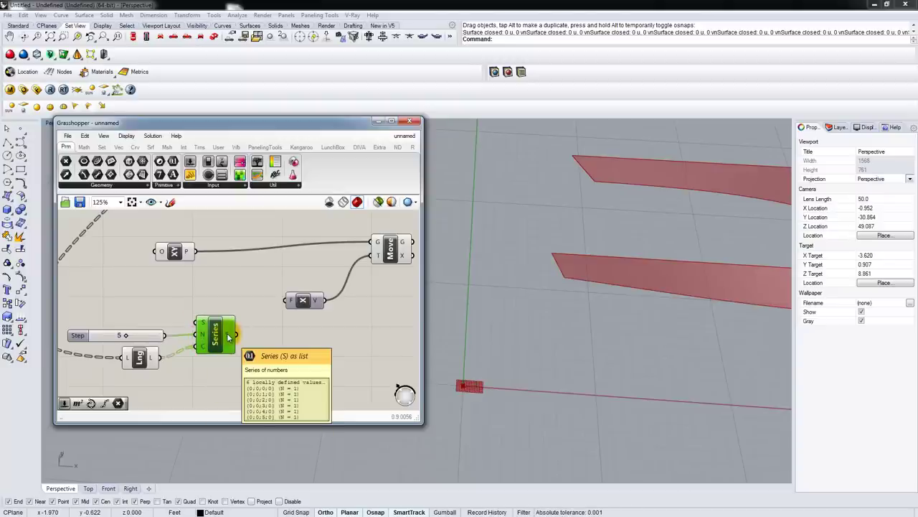
{"action": "left_click_drag", "start_coordinate": [233, 335], "coordinate": [292, 304]}
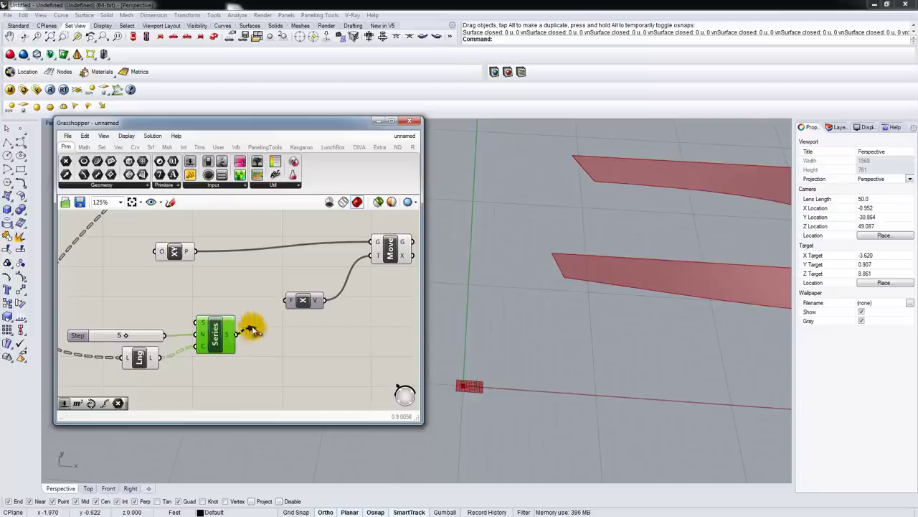
{"action": "left_click_drag", "start_coordinate": [253, 330], "coordinate": [287, 301]}
Step: Examine the moved planes along the X axis in the viewport and the data in the Move component's geometry output
{"action": "scroll", "coordinate": [535, 400], "scroll_direction": "down", "scroll_amount": 5}
{"action": "right_click_drag", "start_coordinate": [556, 399], "coordinate": [589, 400]}
{"action": "scroll", "coordinate": [590, 399], "scroll_direction": "down", "scroll_amount": 6}
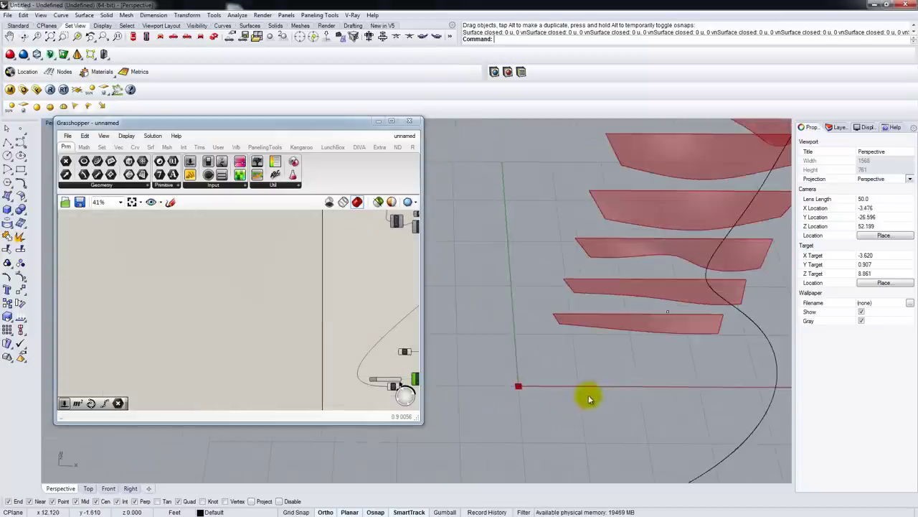
{"action": "scroll", "coordinate": [589, 399], "scroll_direction": "down", "scroll_amount": 10}
{"action": "right_click_drag", "start_coordinate": [505, 397], "coordinate": [526, 381]}
{"action": "right_click_drag", "start_coordinate": [343, 379], "coordinate": [238, 375]}
{"action": "scroll", "coordinate": [347, 372], "scroll_direction": "up", "scroll_amount": 4}
{"action": "right_click_drag", "start_coordinate": [387, 368], "coordinate": [272, 337]}
{"action": "left_click", "coordinate": [280, 293]}
{"action": "scroll", "coordinate": [445, 383], "scroll_direction": "up", "scroll_amount": 6}
{"action": "right_click_drag", "start_coordinate": [485, 399], "coordinate": [540, 399], "text": "shift"}
{"action": "scroll", "coordinate": [504, 401], "scroll_direction": "up", "scroll_amount": 15}
{"action": "left_click", "coordinate": [285, 292]}
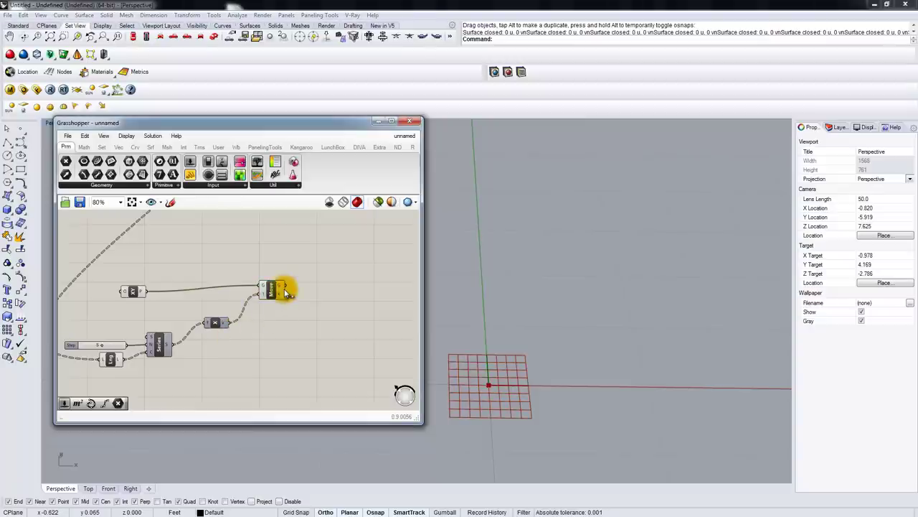
{"action": "mouse_move", "coordinate": [279, 289]}
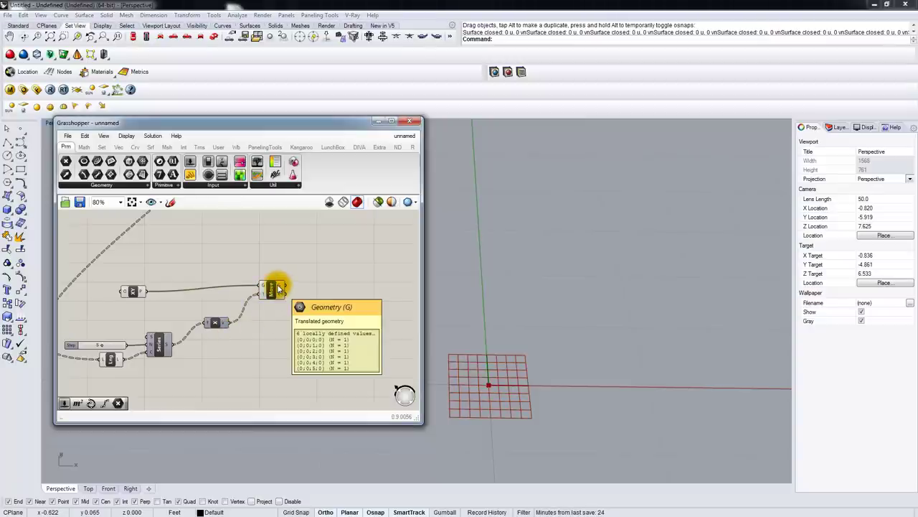
Step: Add a number slider initialised with 50, connect it to the Series step input in place of the old slider, and set it to 6
{"action": "scroll", "coordinate": [141, 336], "scroll_direction": "up", "scroll_amount": 3}
{"action": "mouse_move", "coordinate": [149, 342]}
{"action": "left_mouse_down"}
{"action": "mouse_move", "coordinate": [134, 339]}
{"action": "mouse_move", "coordinate": [165, 340]}
{"action": "left_mouse_up"}
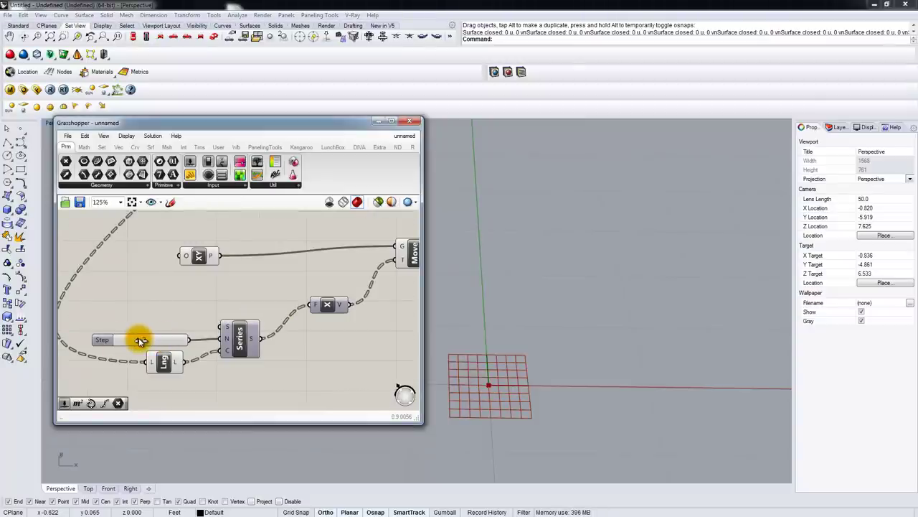
{"action": "double_click", "coordinate": [153, 316]}
{"action": "type", "text": "50"}
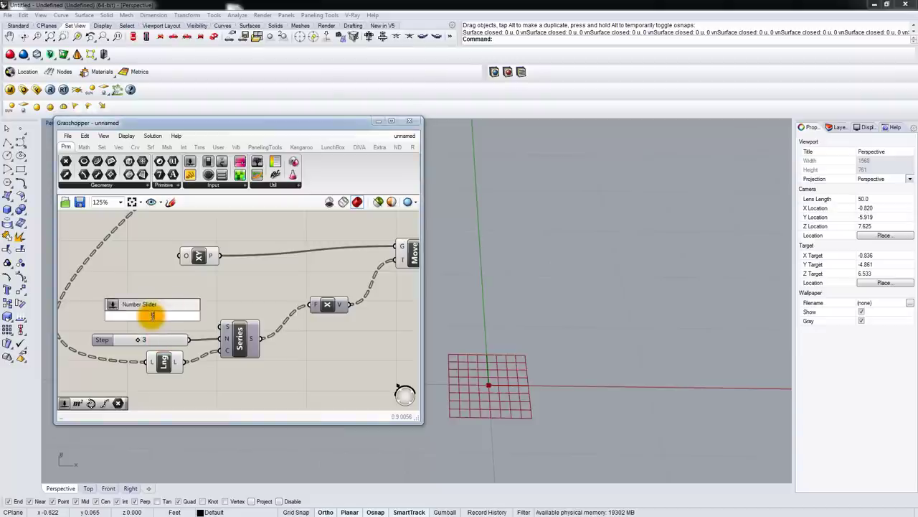
{"action": "key", "text": "Return"}
{"action": "left_click_drag", "start_coordinate": [203, 318], "coordinate": [220, 340]}
{"action": "left_click_drag", "start_coordinate": [175, 321], "coordinate": [98, 321]}
Step: Add a Panel below the Unit X vector, connect the Series output to it and enlarge it to show every branch
{"action": "left_click", "coordinate": [206, 292]}
{"action": "right_click_drag", "start_coordinate": [208, 292], "coordinate": [155, 305]}
{"action": "scroll", "coordinate": [156, 304], "scroll_direction": "down", "scroll_amount": 1}
{"action": "left_click", "coordinate": [302, 280]}
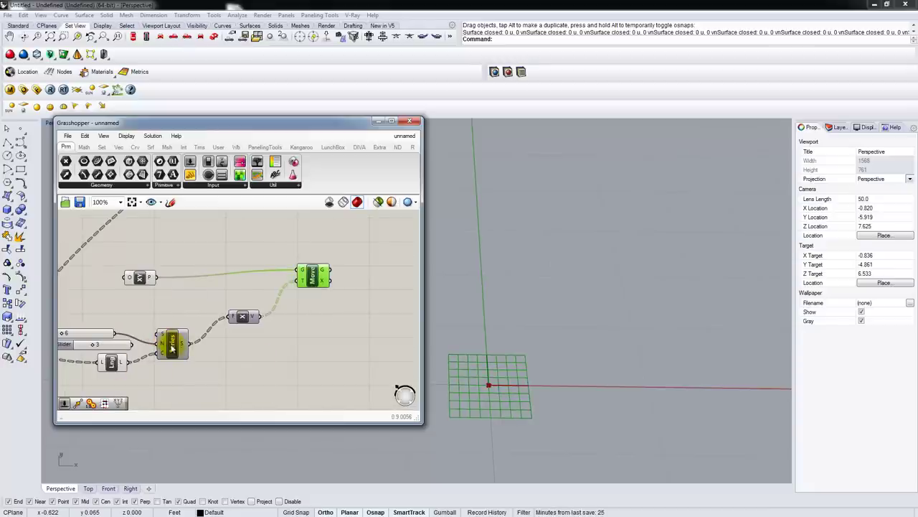
{"action": "double_click", "coordinate": [291, 379]}
{"action": "type", "text": "panel"}
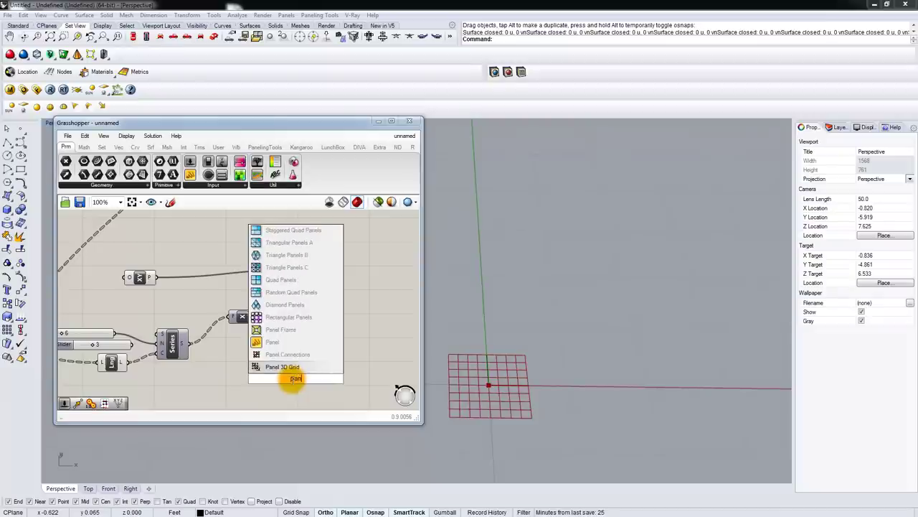
{"action": "key", "text": "Return"}
{"action": "left_click_drag", "start_coordinate": [191, 344], "coordinate": [266, 379]}
{"action": "right_click_drag", "start_coordinate": [272, 380], "coordinate": [242, 339]}
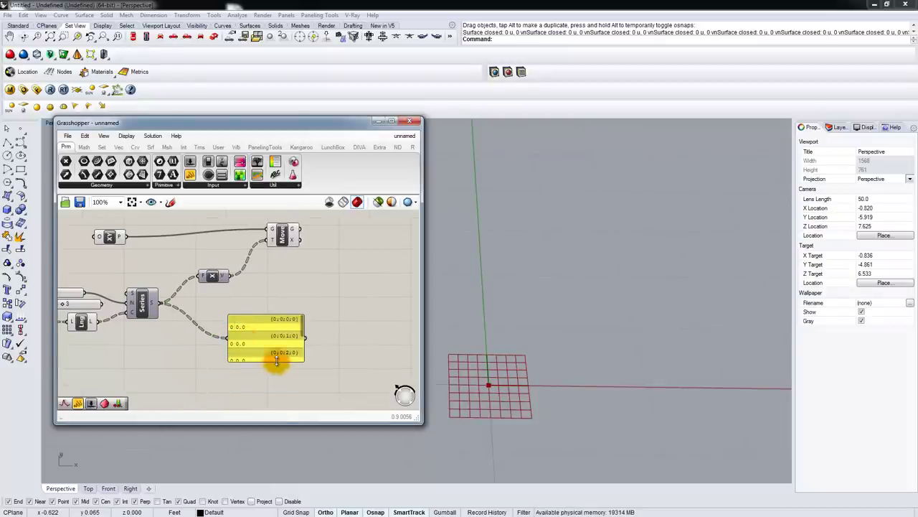
{"action": "left_click_drag", "start_coordinate": [276, 361], "coordinate": [279, 411]}
{"action": "right_click_drag", "start_coordinate": [266, 359], "coordinate": [317, 312]}
Step: Check the Series count input and connect the List Length output to the Panel in place of the Series output
{"action": "right_click_drag", "start_coordinate": [152, 292], "coordinate": [179, 331]}
{"action": "left_click", "coordinate": [164, 311]}
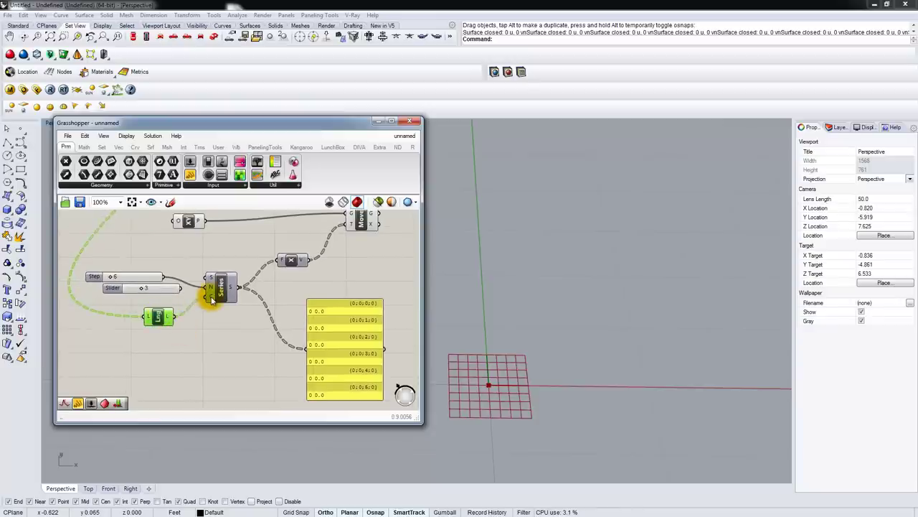
{"action": "mouse_move", "coordinate": [212, 300]}
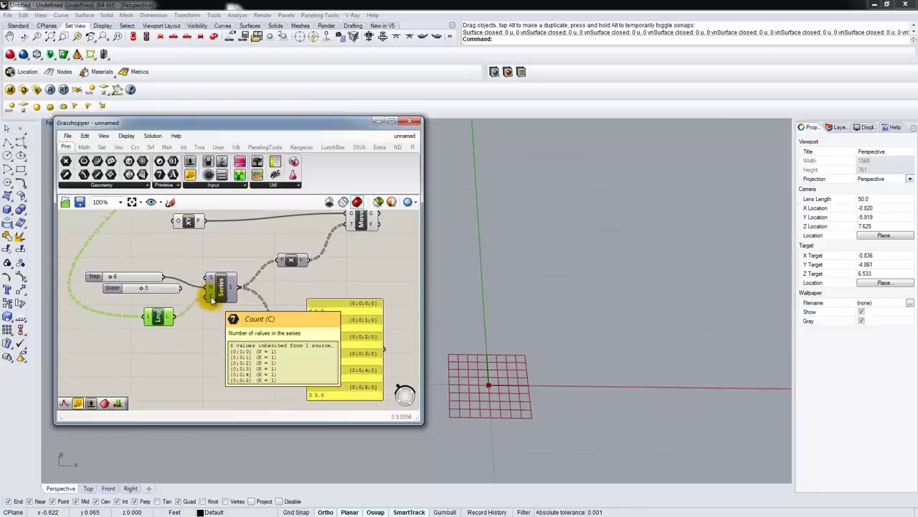
{"action": "left_click_drag", "start_coordinate": [212, 300], "coordinate": [306, 349]}
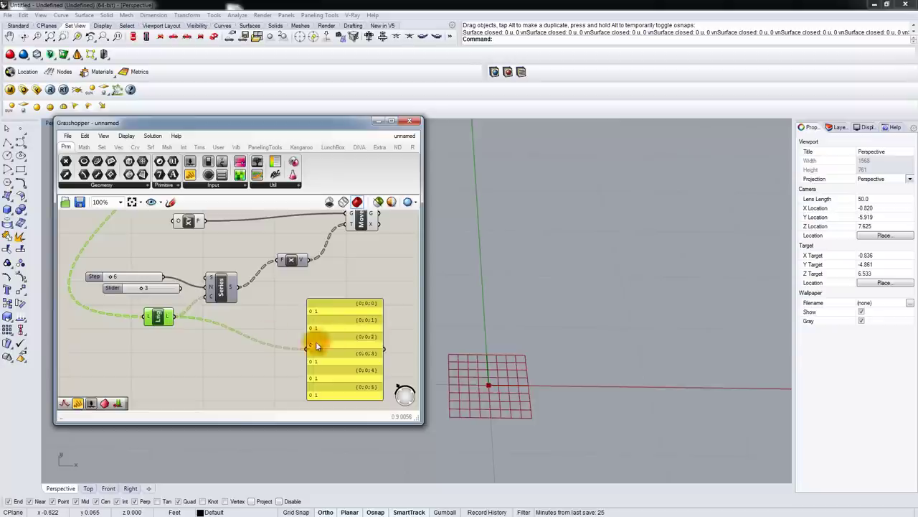
Step: Trace the List Length component's source back to the contours and flatten its list input
{"action": "scroll", "coordinate": [208, 317], "scroll_direction": "down", "scroll_amount": 5}
{"action": "scroll", "coordinate": [215, 314], "scroll_direction": "up", "scroll_amount": 4}
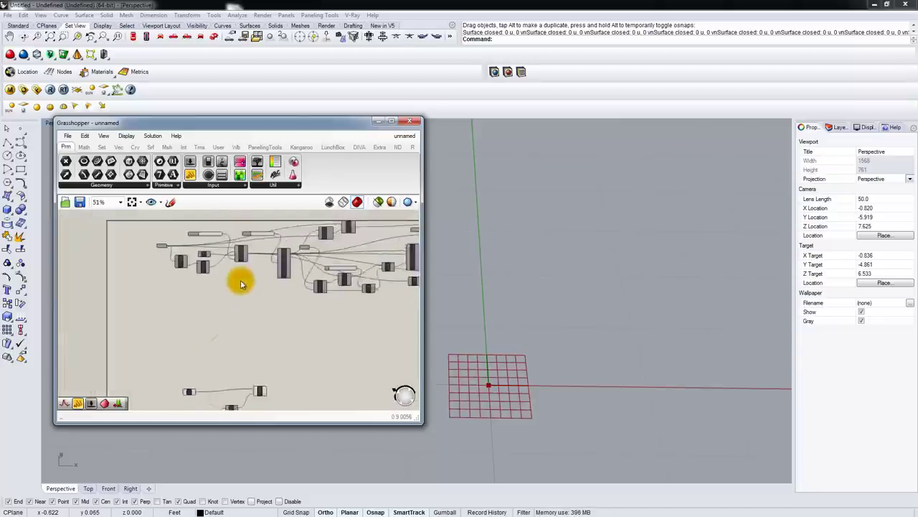
{"action": "scroll", "coordinate": [191, 296], "scroll_direction": "down", "scroll_amount": 4}
{"action": "right_click_drag", "start_coordinate": [193, 306], "coordinate": [248, 246]}
{"action": "scroll", "coordinate": [188, 366], "scroll_direction": "up", "scroll_amount": 7}
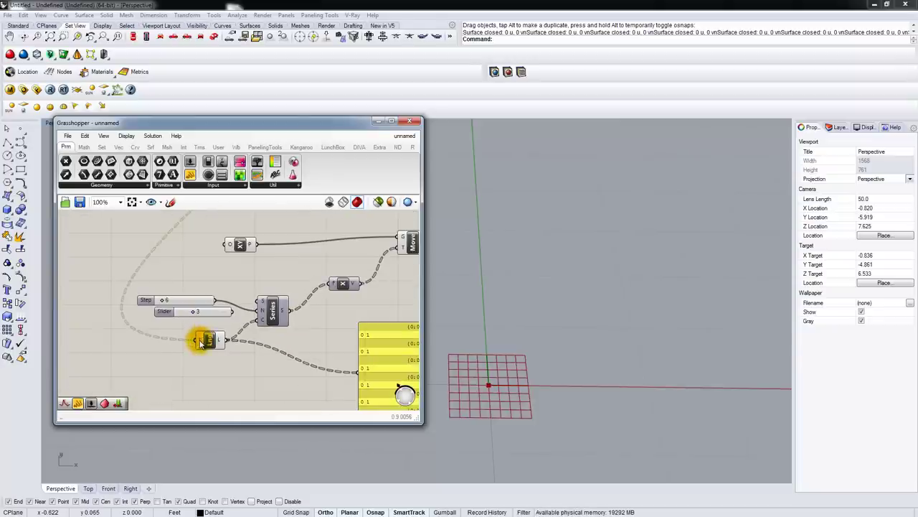
{"action": "scroll", "coordinate": [183, 323], "scroll_direction": "down", "scroll_amount": 1}
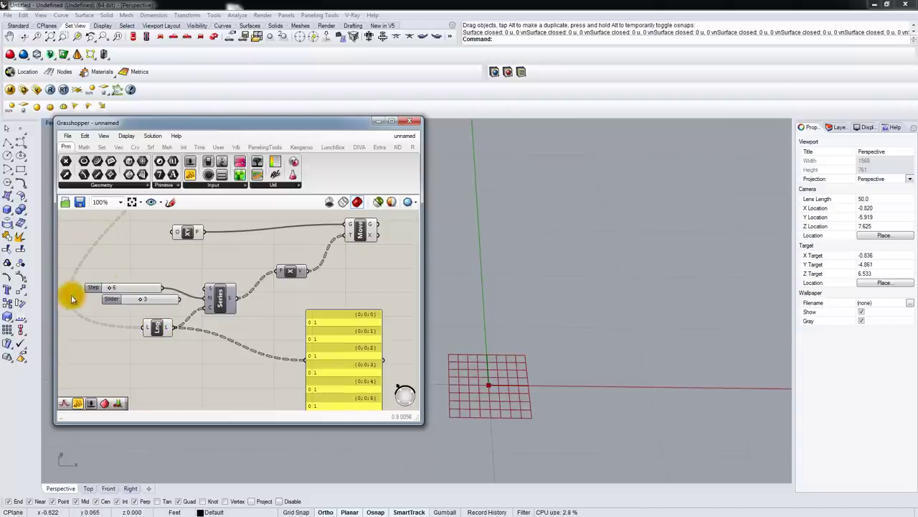
{"action": "right_click", "coordinate": [149, 327]}
{"action": "left_click", "coordinate": [148, 325]}
{"action": "right_click", "coordinate": [148, 326]}
{"action": "left_click", "coordinate": [183, 402]}
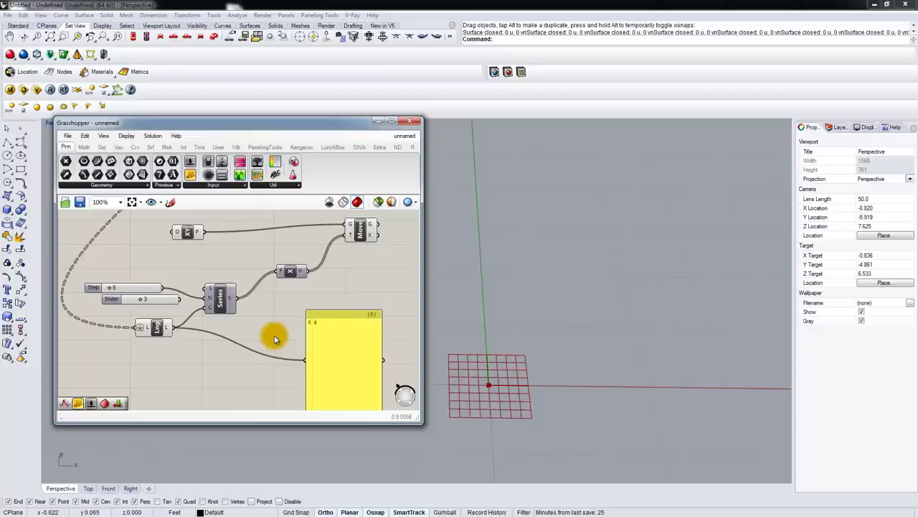
Step: Inspect the spacing of the moved planes along the X axis in the Perspective viewport
{"action": "right_click_drag", "start_coordinate": [332, 300], "coordinate": [311, 305]}
{"action": "right_click_drag", "start_coordinate": [492, 339], "coordinate": [495, 366]}
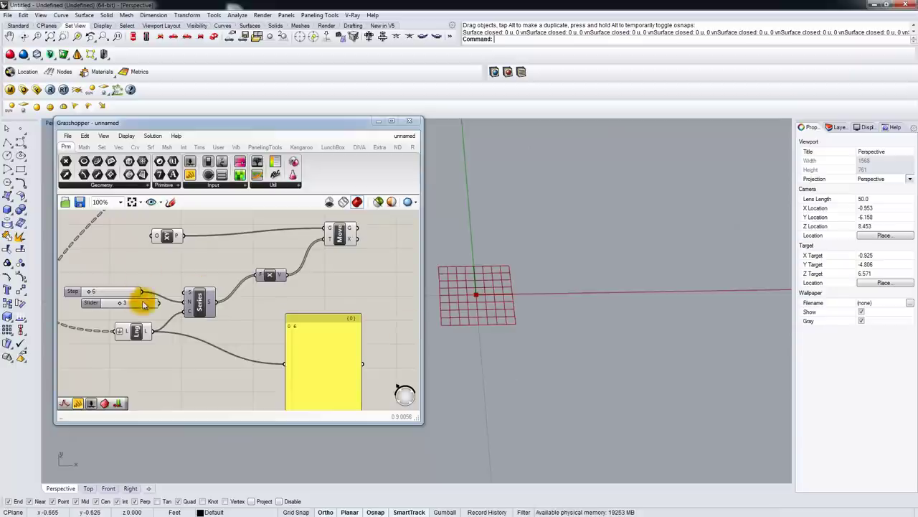
{"action": "right_click_drag", "start_coordinate": [548, 289], "coordinate": [611, 295]}
{"action": "scroll", "coordinate": [646, 298], "scroll_direction": "down", "scroll_amount": 7}
{"action": "scroll", "coordinate": [668, 298], "scroll_direction": "down", "scroll_amount": 5}
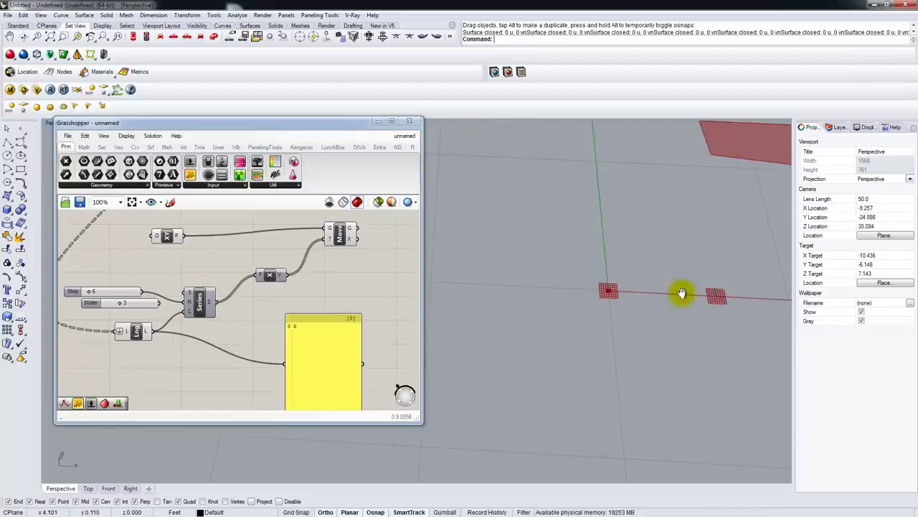
Step: Delete the spare slider set to 3 and the yellow data Panel beside the Series setup, and highlight the moved planes
{"action": "mouse_move", "coordinate": [89, 291]}
{"action": "left_mouse_down"}
{"action": "mouse_move", "coordinate": [82, 291]}
{"action": "mouse_move", "coordinate": [90, 292]}
{"action": "left_mouse_up"}
{"action": "left_click", "coordinate": [136, 306]}
{"action": "key", "text": "Delete"}
{"action": "left_click", "coordinate": [322, 347]}
{"action": "key", "text": "Delete"}
{"action": "left_click", "coordinate": [339, 234]}
{"action": "scroll", "coordinate": [283, 304], "scroll_direction": "down", "scroll_amount": 4}
{"action": "scroll", "coordinate": [237, 341], "scroll_direction": "down", "scroll_amount": 3}
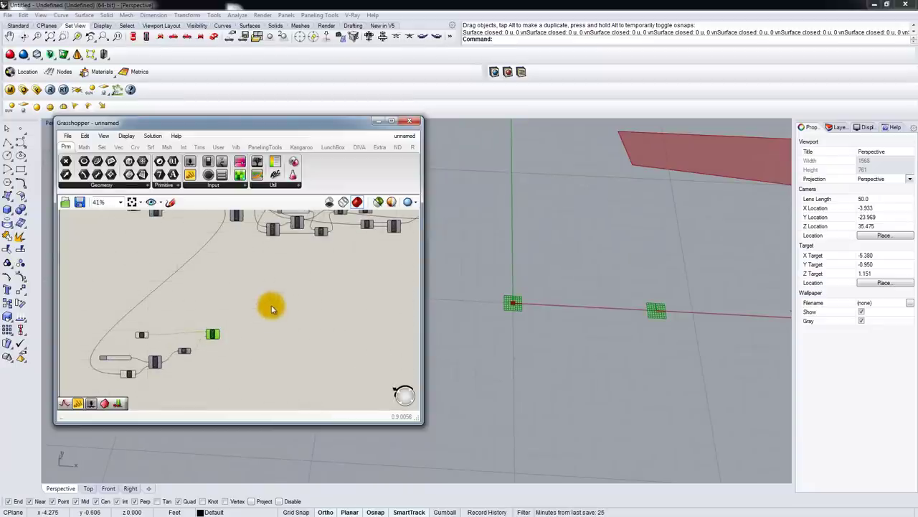
{"action": "scroll", "coordinate": [546, 234], "scroll_direction": "down", "scroll_amount": 5}
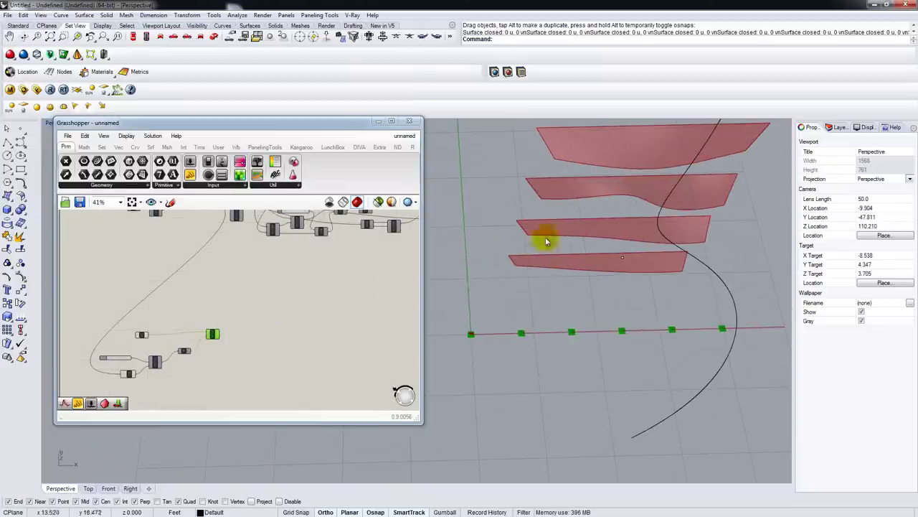
{"action": "double_click", "coordinate": [376, 307]}
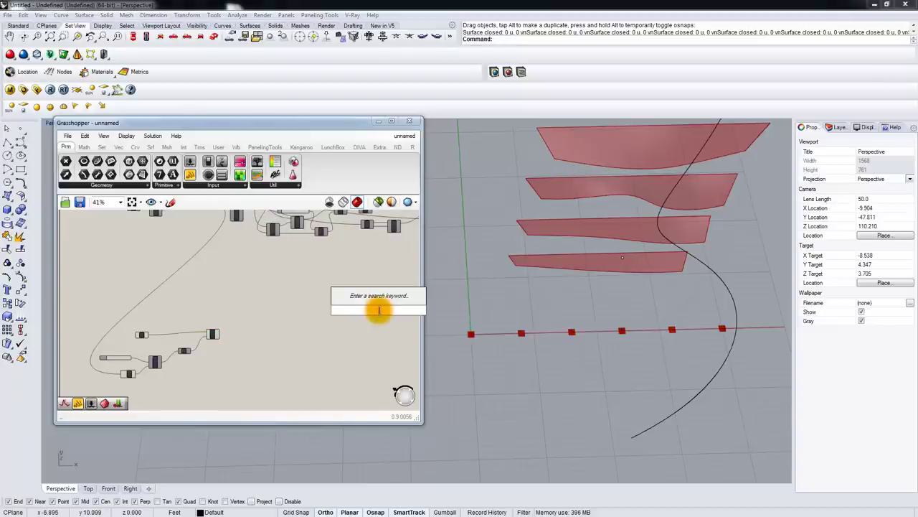
{"action": "double_click", "coordinate": [262, 289]}
{"action": "type", "text": "flat"}
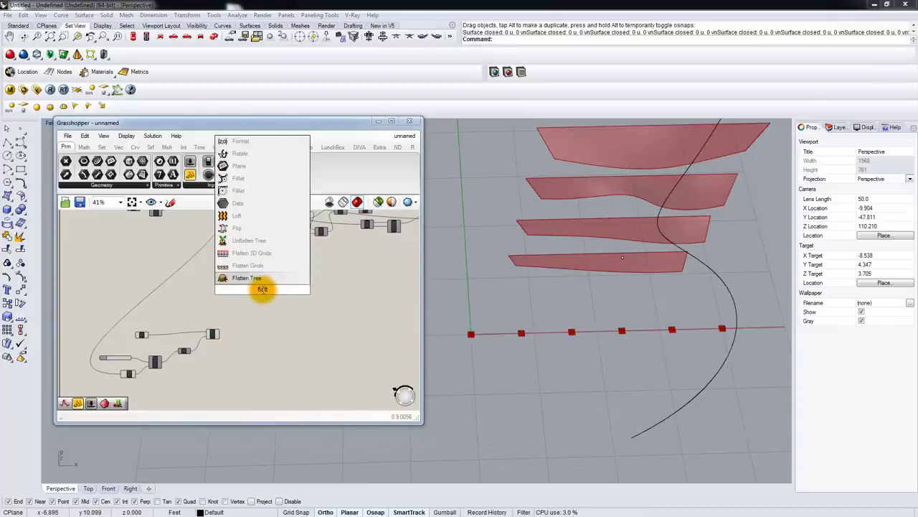
{"action": "key", "text": "BackSpace"}
{"action": "key", "text": "BackSpace"}
{"action": "key", "text": "BackSpace"}
{"action": "key", "text": "BackSpace"}
{"action": "type", "text": "uni"}
{"action": "type", "text": "ll"}
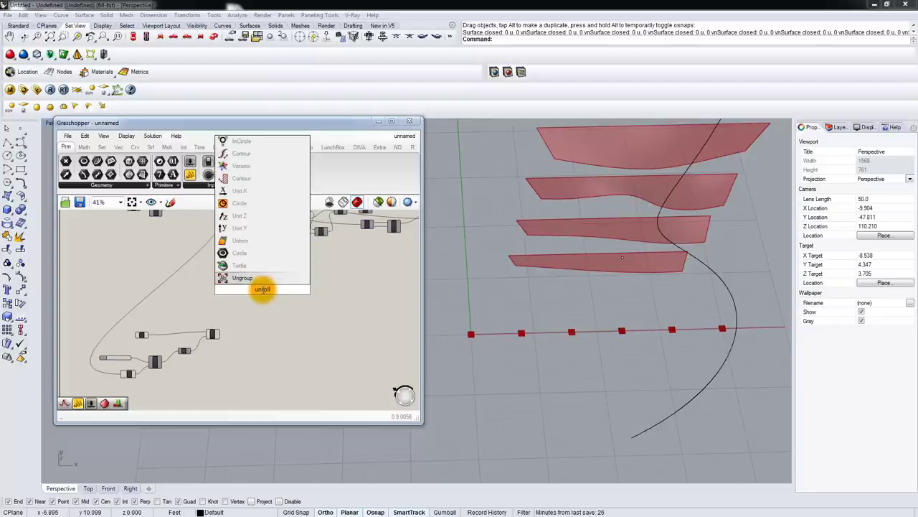
{"action": "key", "text": "Escape"}
Step: Add an Evaluate Surface component beside the Loft component and connect the Loft output to its surface input
{"action": "right_click_drag", "start_coordinate": [560, 240], "coordinate": [554, 274]}
{"action": "scroll", "coordinate": [584, 215], "scroll_direction": "down", "scroll_amount": 8}
{"action": "scroll", "coordinate": [539, 231], "scroll_direction": "up", "scroll_amount": 4}
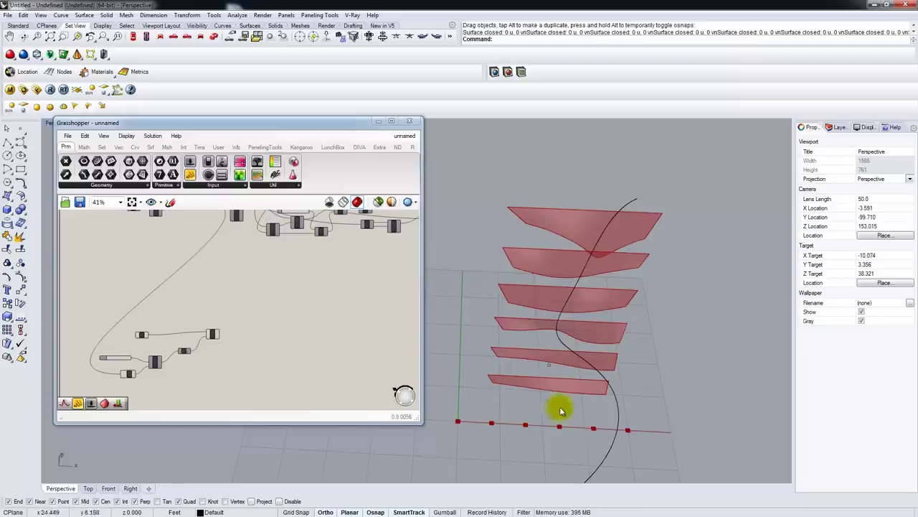
{"action": "scroll", "coordinate": [261, 295], "scroll_direction": "down", "scroll_amount": 4}
{"action": "scroll", "coordinate": [326, 269], "scroll_direction": "up", "scroll_amount": 6}
{"action": "left_click", "coordinate": [305, 283]}
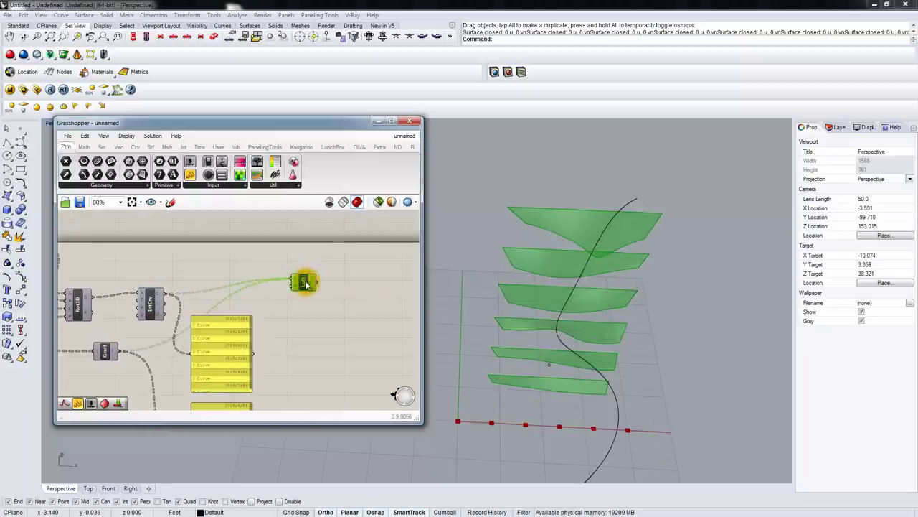
{"action": "right_click_drag", "start_coordinate": [305, 283], "coordinate": [249, 273]}
{"action": "double_click", "coordinate": [322, 278]}
{"action": "type", "text": "ev"}
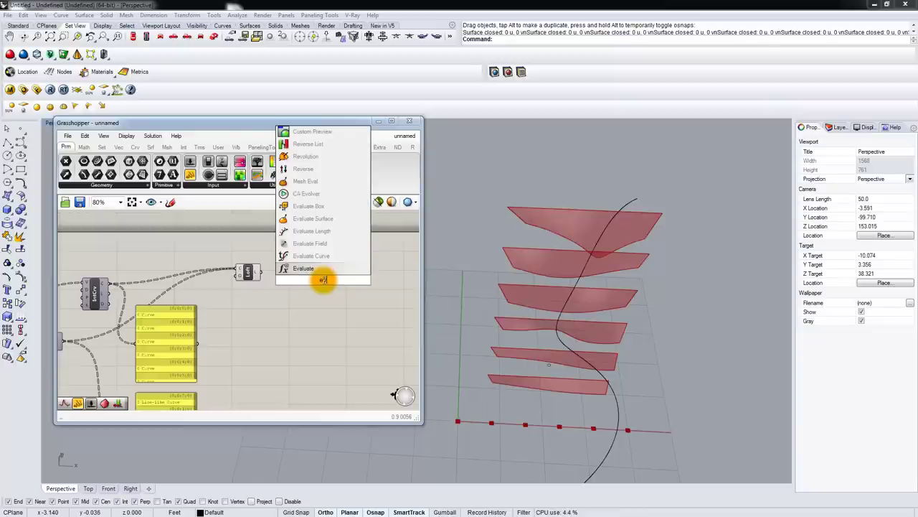
{"action": "left_click", "coordinate": [307, 218]}
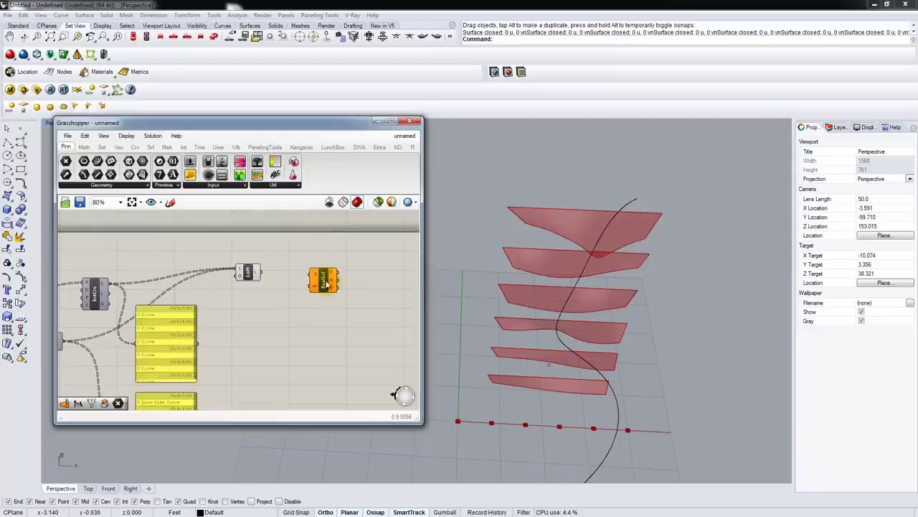
{"action": "scroll", "coordinate": [314, 280], "scroll_direction": "up", "scroll_amount": 3}
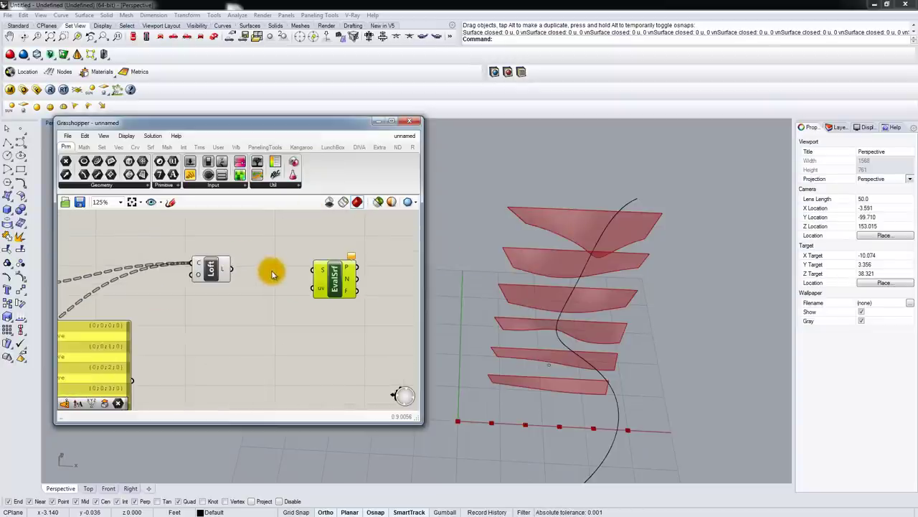
{"action": "left_click_drag", "start_coordinate": [231, 269], "coordinate": [342, 291]}
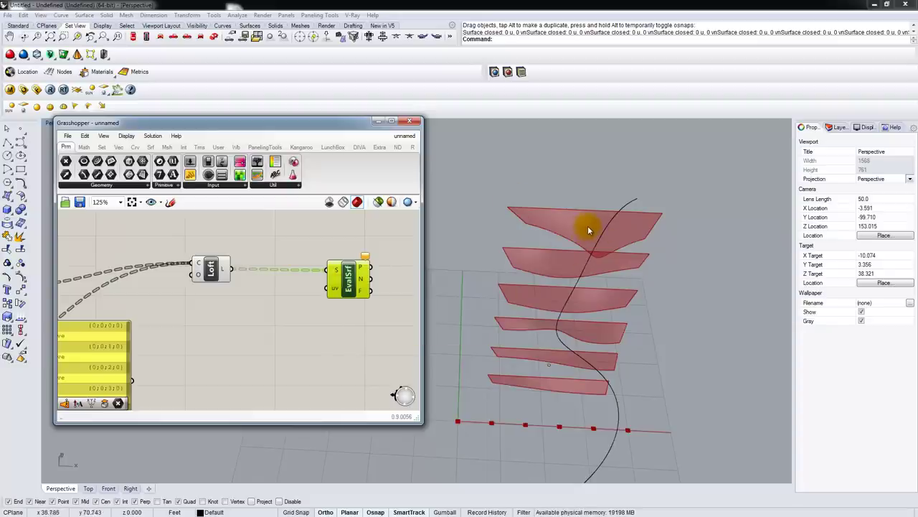
Step: Add an Area component fed by the Loft output and connect its centroid output to the Evaluate Surface uv input
{"action": "double_click", "coordinate": [289, 338]}
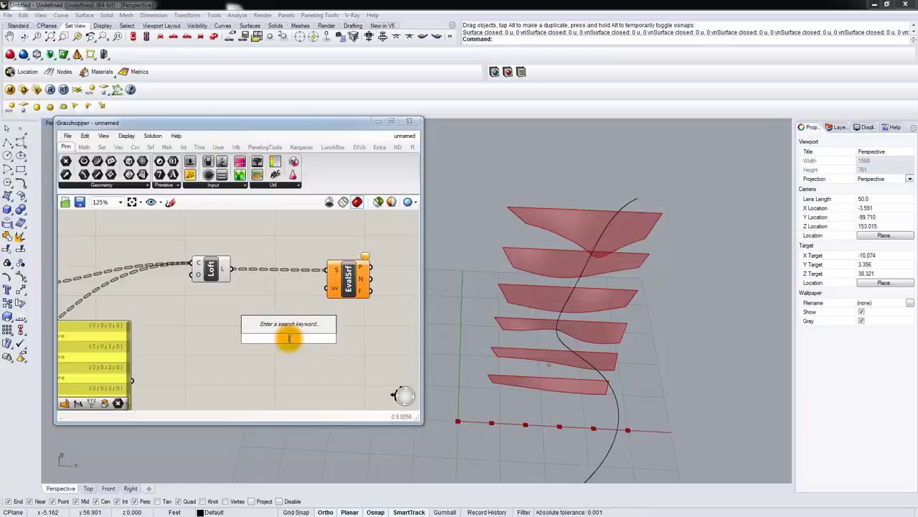
{"action": "type", "text": "area"}
{"action": "left_click", "coordinate": [287, 332]}
{"action": "left_click_drag", "start_coordinate": [234, 271], "coordinate": [275, 338]}
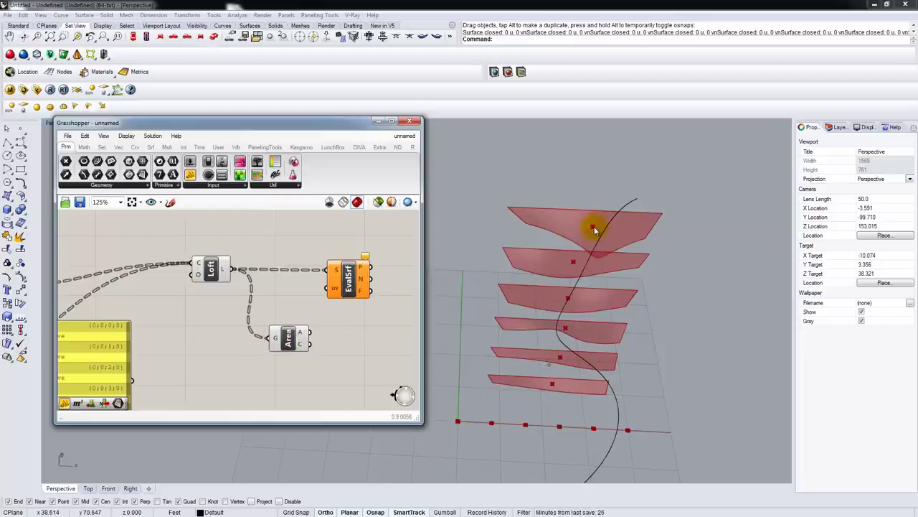
{"action": "left_click_drag", "start_coordinate": [310, 344], "coordinate": [330, 288]}
{"action": "mouse_move", "coordinate": [625, 315]}
{"action": "right_mouse_down"}
{"action": "mouse_move", "coordinate": [635, 287]}
{"action": "mouse_move", "coordinate": [639, 297]}
{"action": "mouse_move", "coordinate": [629, 298]}
{"action": "right_mouse_up"}
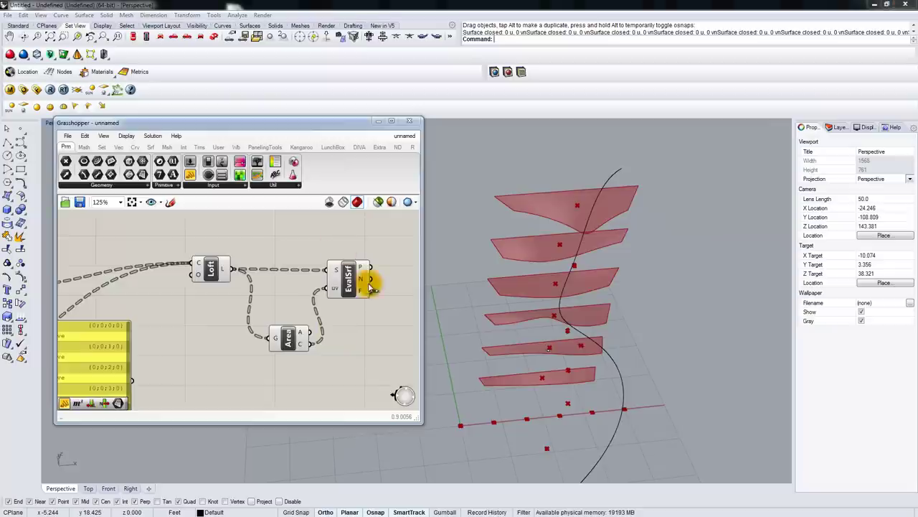
Step: Spread out the components and highlight Evaluate Surface and Loft in turn to compare the evaluated frames with the lofted surfaces
{"action": "scroll", "coordinate": [100, 284], "scroll_direction": "down", "scroll_amount": 3}
{"action": "left_click_drag", "start_coordinate": [258, 281], "coordinate": [353, 282]}
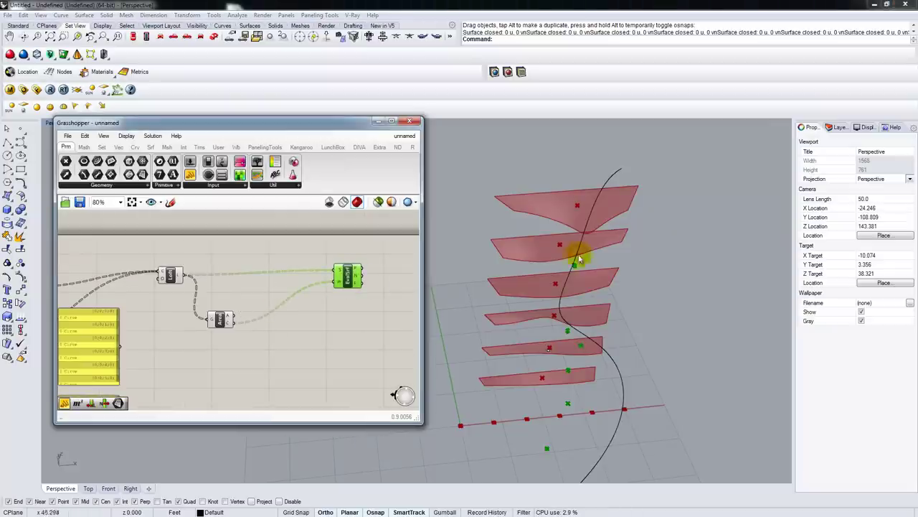
{"action": "scroll", "coordinate": [376, 297], "scroll_direction": "up", "scroll_amount": 2}
{"action": "left_click_drag", "start_coordinate": [121, 274], "coordinate": [119, 266]}
{"action": "left_click_drag", "start_coordinate": [178, 327], "coordinate": [178, 319]}
{"action": "left_click", "coordinate": [123, 271]}
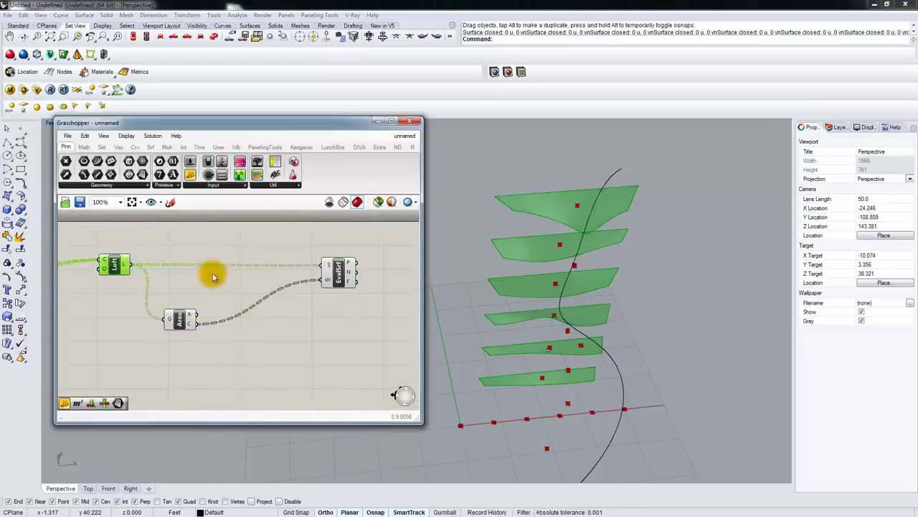
{"action": "right_click_drag", "start_coordinate": [550, 277], "coordinate": [644, 240]}
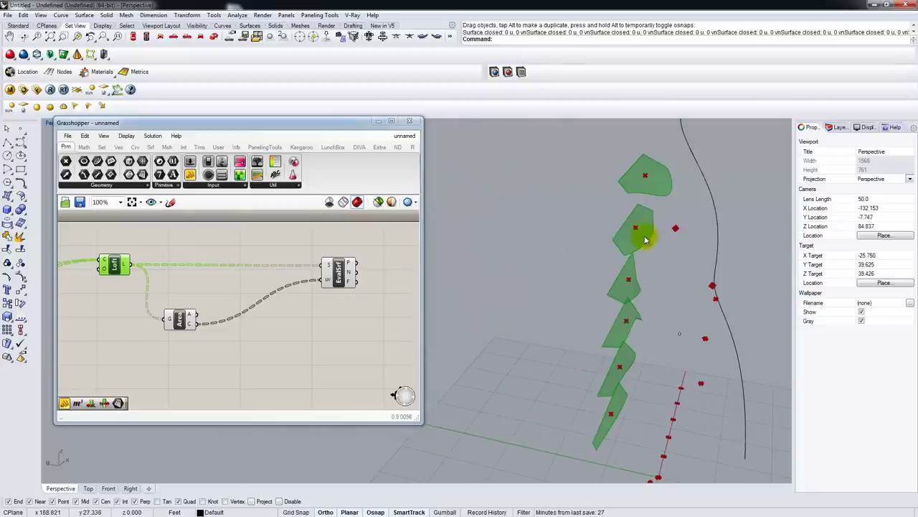
{"action": "mouse_move", "coordinate": [341, 282]}
{"action": "left_mouse_down"}
{"action": "mouse_move", "coordinate": [348, 262]}
{"action": "mouse_move", "coordinate": [343, 269]}
{"action": "left_mouse_up"}
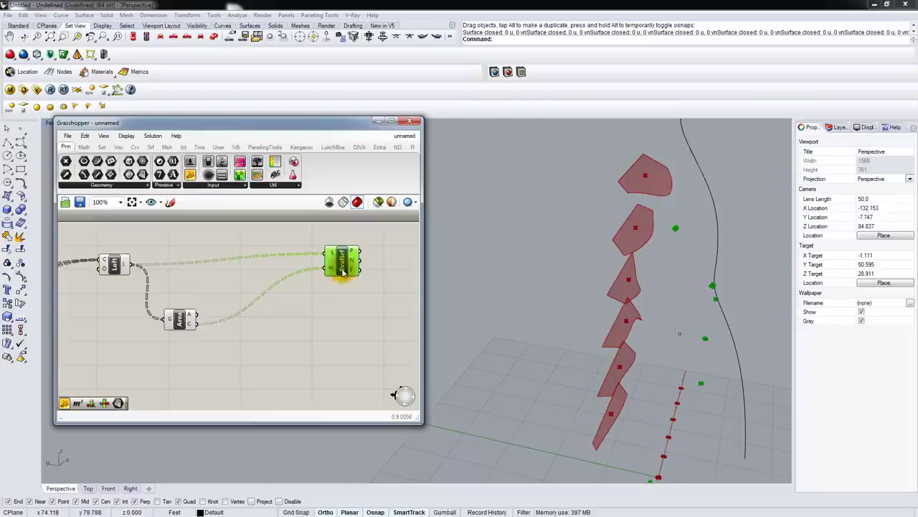
Step: Try a Surface Closest Point component fed by the Loft and Area centroid outputs, supplying the Evaluate Surface uv input
{"action": "double_click", "coordinate": [286, 341]}
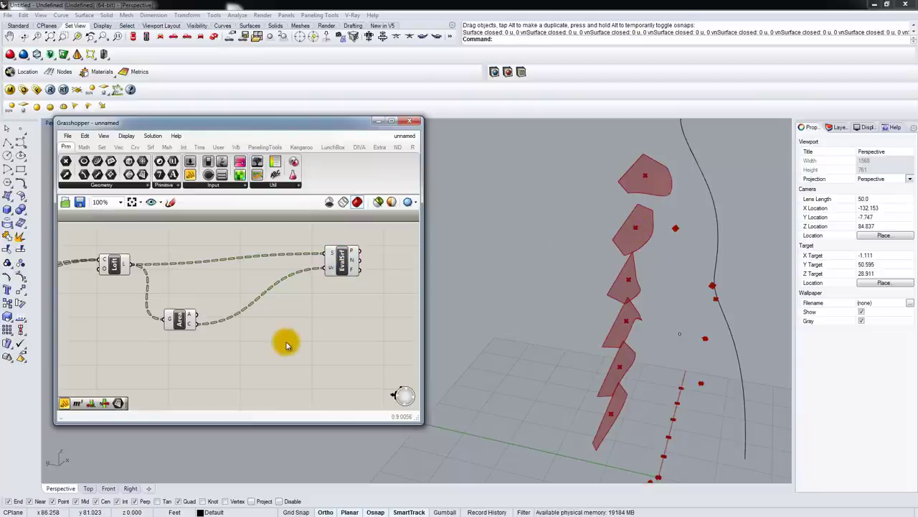
{"action": "type", "text": "surface"}
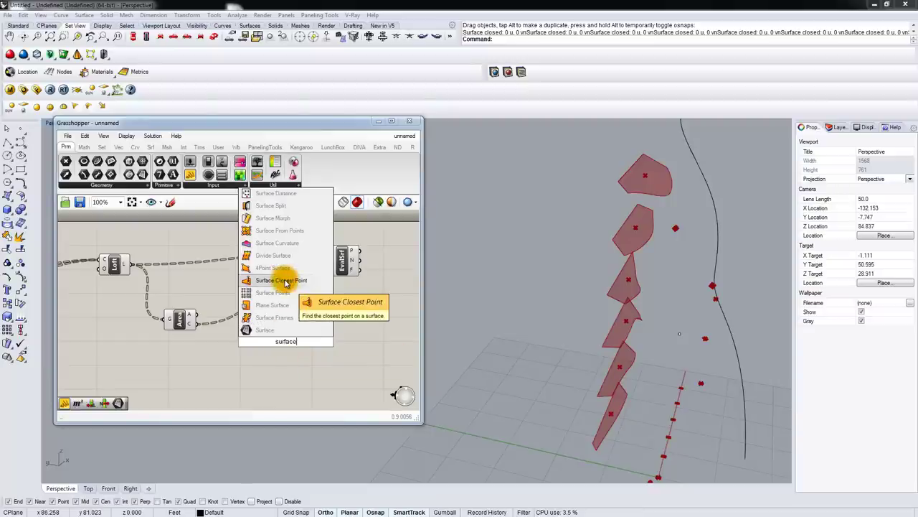
{"action": "left_click", "coordinate": [284, 281]}
{"action": "left_click_drag", "start_coordinate": [134, 263], "coordinate": [269, 334]}
{"action": "left_click_drag", "start_coordinate": [193, 325], "coordinate": [327, 267]}
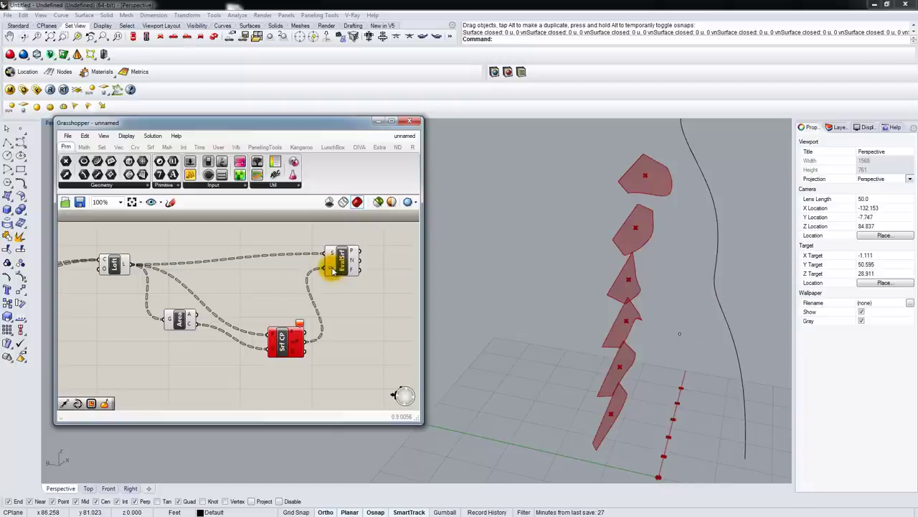
{"action": "left_click_drag", "start_coordinate": [287, 349], "coordinate": [273, 316]}
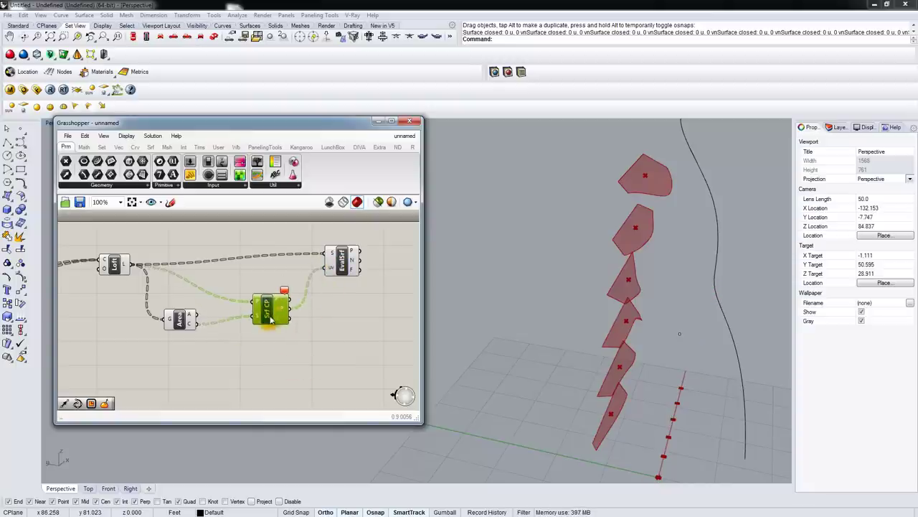
Step: Delete the Area and Surface Closest Point components between Loft and Evaluate Surface
{"action": "mouse_move", "coordinate": [285, 294]}
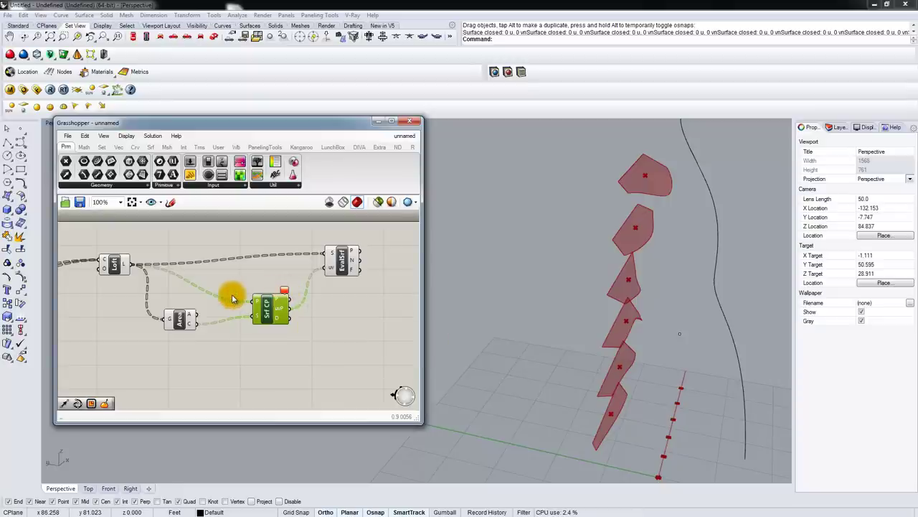
{"action": "left_click_drag", "start_coordinate": [276, 350], "coordinate": [165, 297]}
{"action": "key", "text": "Delete"}
Step: Move Evaluate Surface closer to the Loft, add a compact MD Slider, and connect it to the uv input
{"action": "left_click_drag", "start_coordinate": [340, 263], "coordinate": [261, 272]}
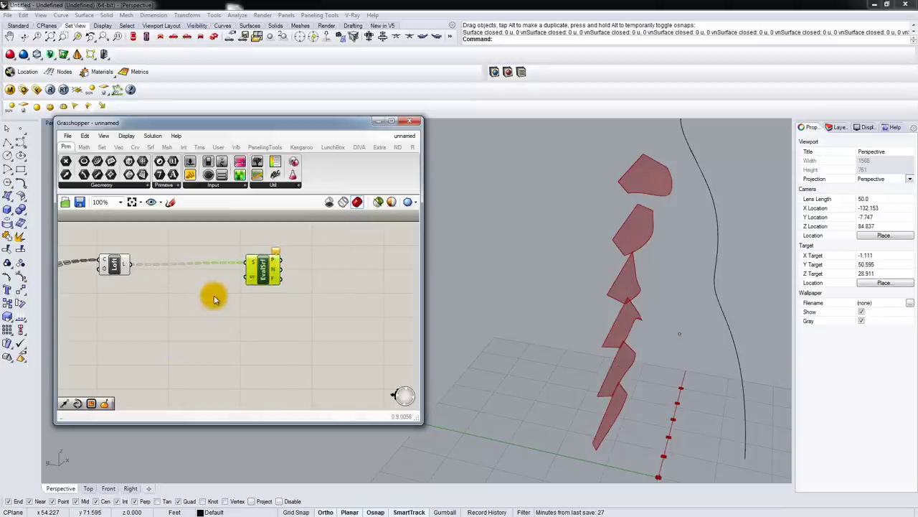
{"action": "double_click", "coordinate": [177, 301]}
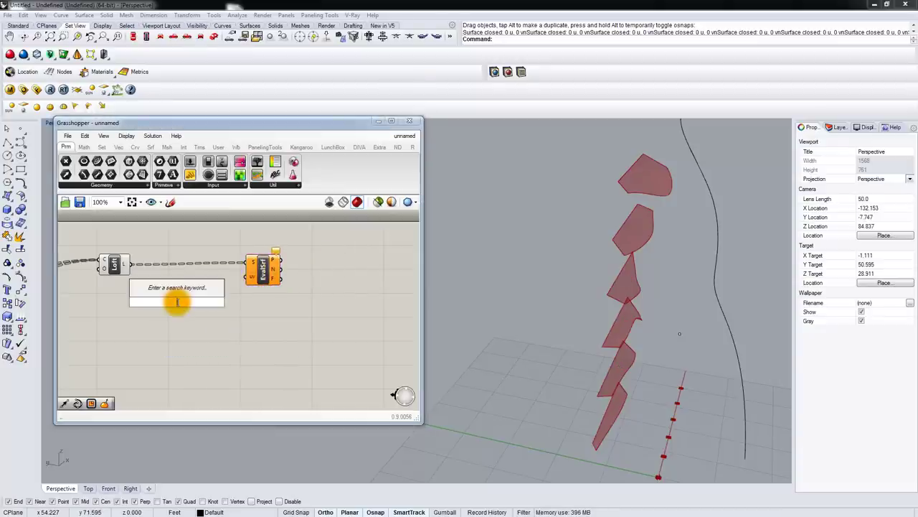
{"action": "type", "text": "md"}
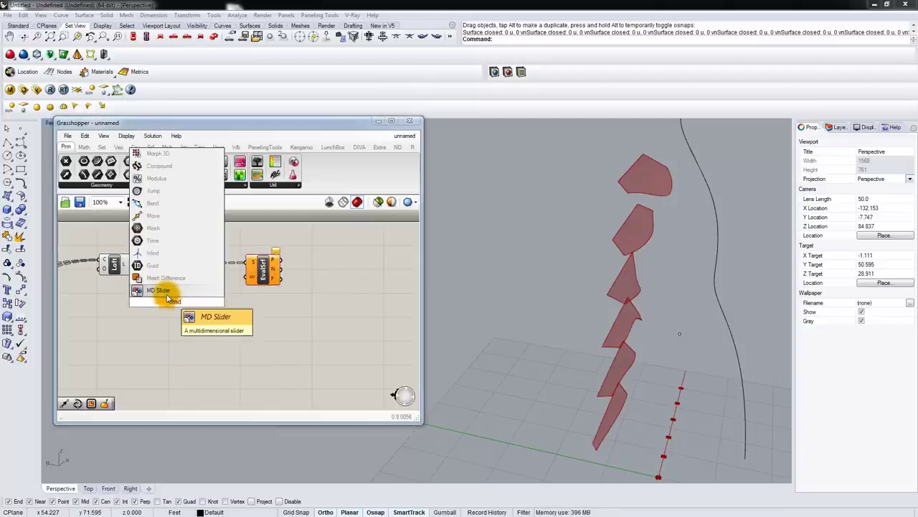
{"action": "left_click", "coordinate": [159, 290]}
{"action": "mouse_move", "coordinate": [175, 301]}
{"action": "left_mouse_down"}
{"action": "mouse_move", "coordinate": [147, 329]}
{"action": "mouse_move", "coordinate": [170, 268]}
{"action": "mouse_move", "coordinate": [191, 306]}
{"action": "mouse_move", "coordinate": [180, 301]}
{"action": "left_mouse_up"}
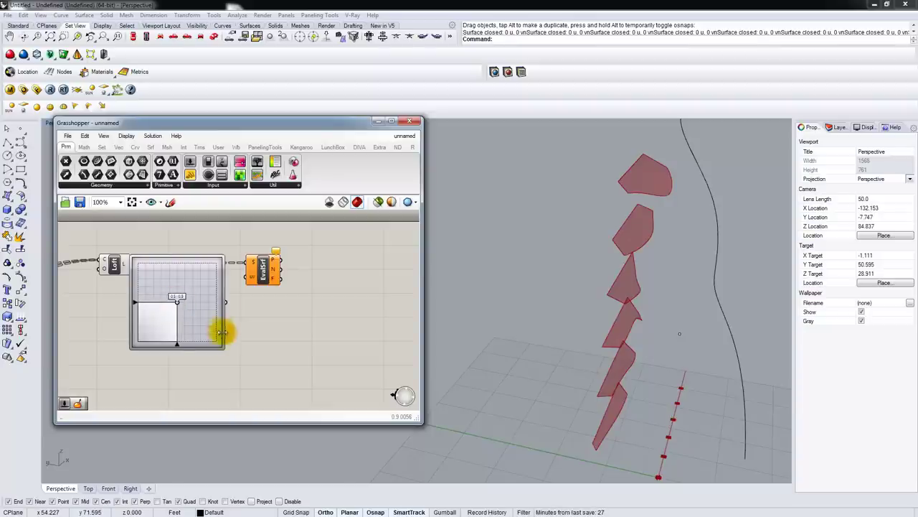
{"action": "left_click_drag", "start_coordinate": [223, 346], "coordinate": [177, 300]}
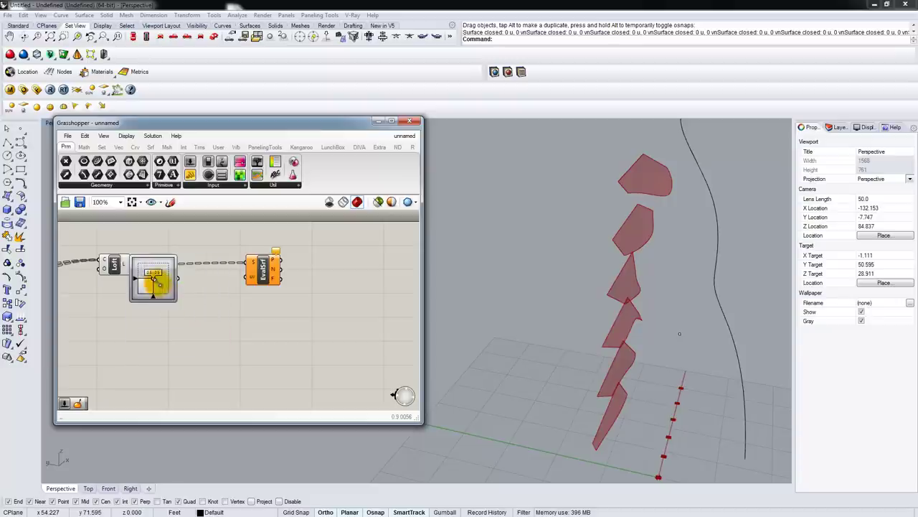
{"action": "left_click_drag", "start_coordinate": [167, 269], "coordinate": [243, 281]}
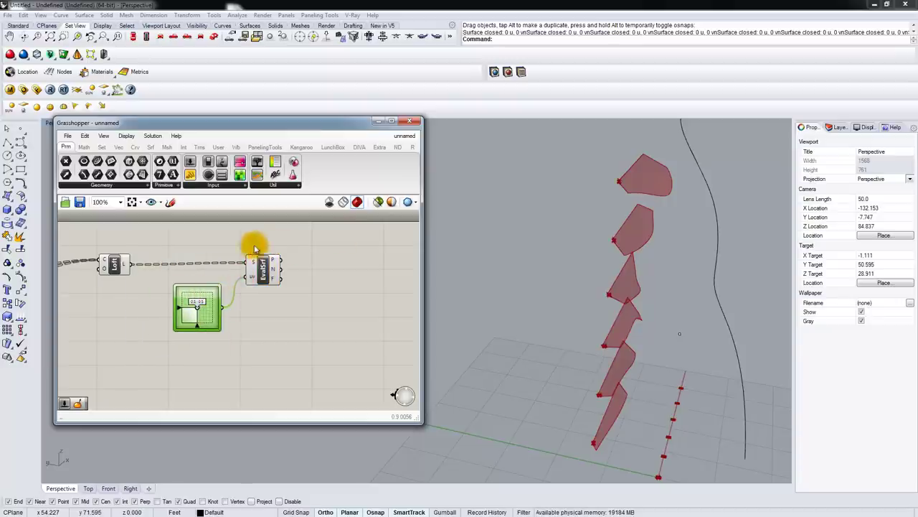
Step: Reparameterize the surface input of Evaluate Surface and inspect the resulting frames on the lofted surfaces
{"action": "scroll", "coordinate": [600, 272], "scroll_direction": "up", "scroll_amount": 5}
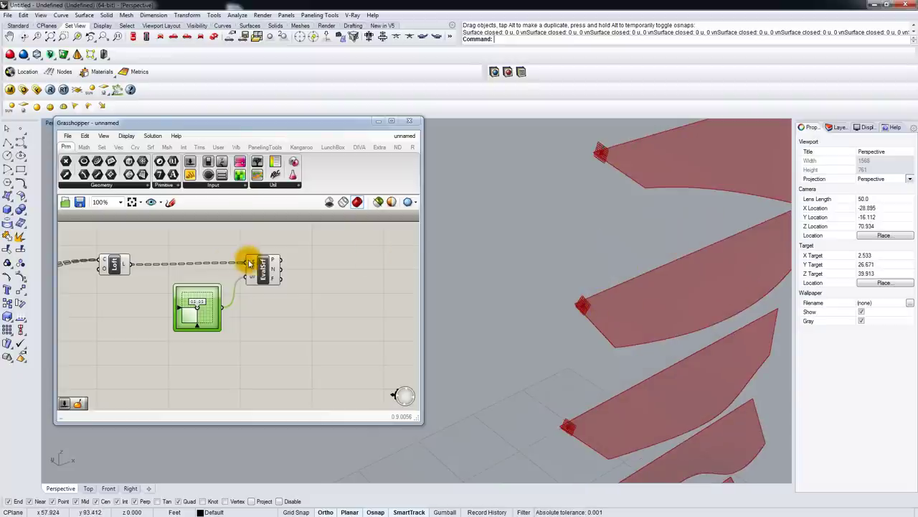
{"action": "right_click_drag", "start_coordinate": [642, 165], "coordinate": [660, 208]}
{"action": "scroll", "coordinate": [660, 208], "scroll_direction": "down", "scroll_amount": 8}
{"action": "right_click_drag", "start_coordinate": [663, 214], "coordinate": [470, 234], "text": "shift"}
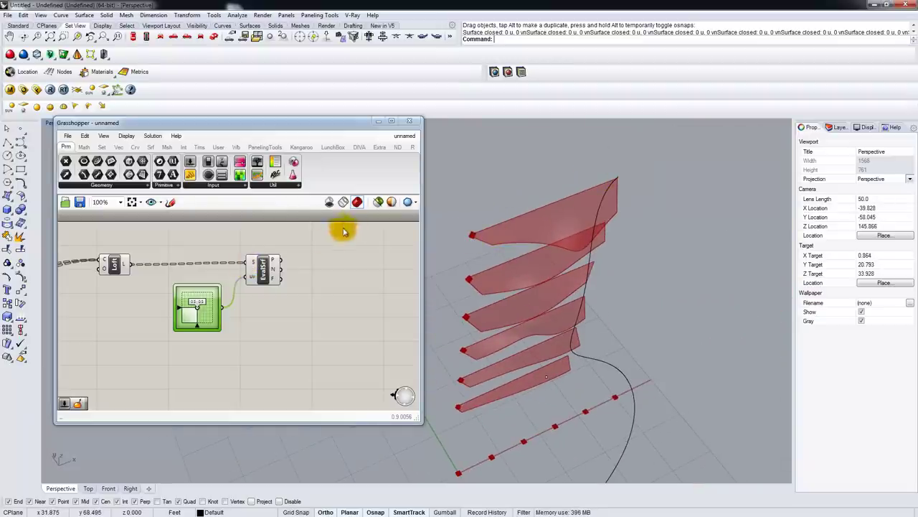
{"action": "left_click", "coordinate": [254, 266]}
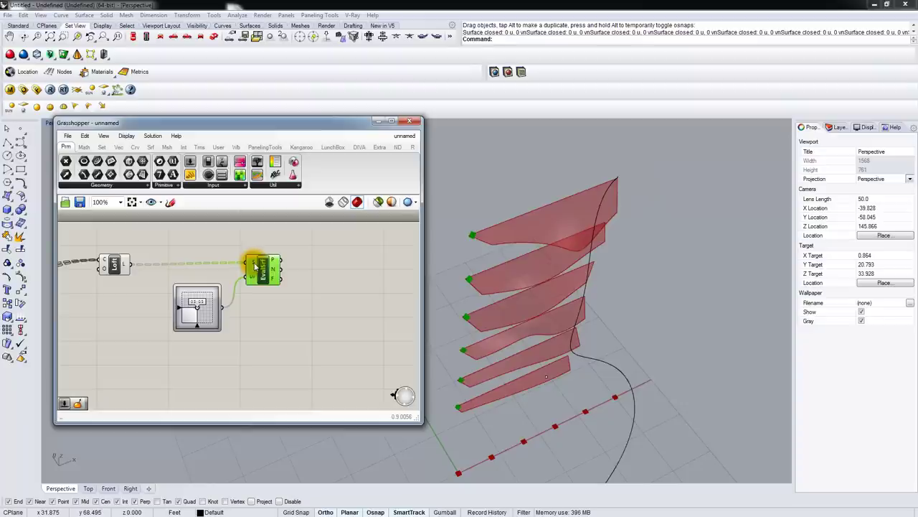
{"action": "right_click", "coordinate": [254, 265]}
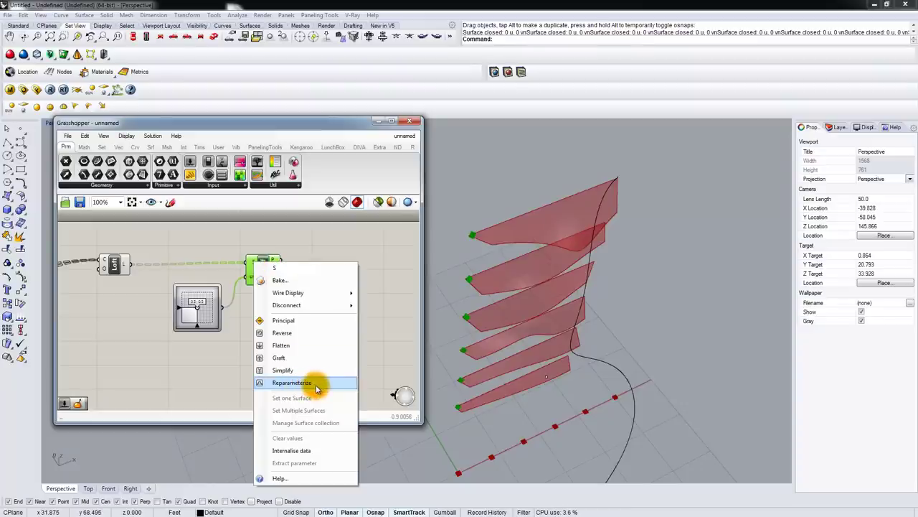
{"action": "right_click_drag", "start_coordinate": [573, 202], "coordinate": [544, 240]}
{"action": "scroll", "coordinate": [545, 217], "scroll_direction": "up", "scroll_amount": 3}
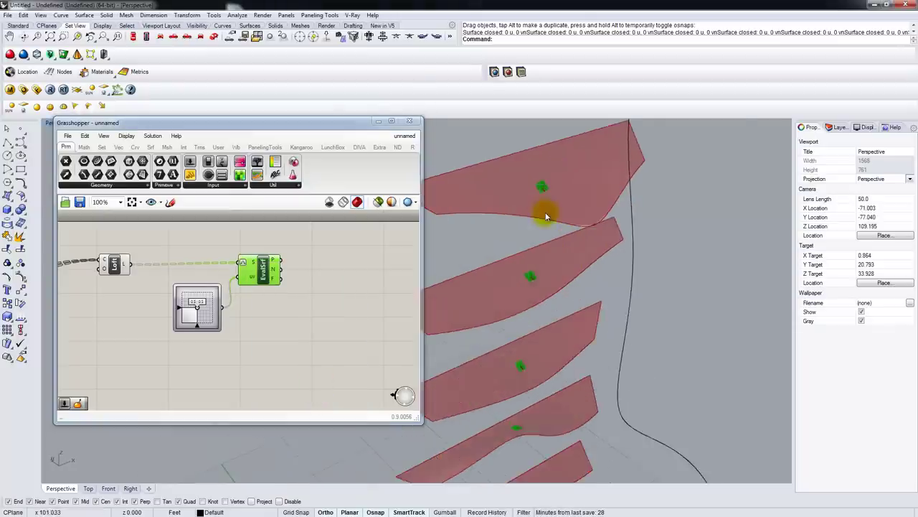
{"action": "scroll", "coordinate": [545, 216], "scroll_direction": "up", "scroll_amount": 6}
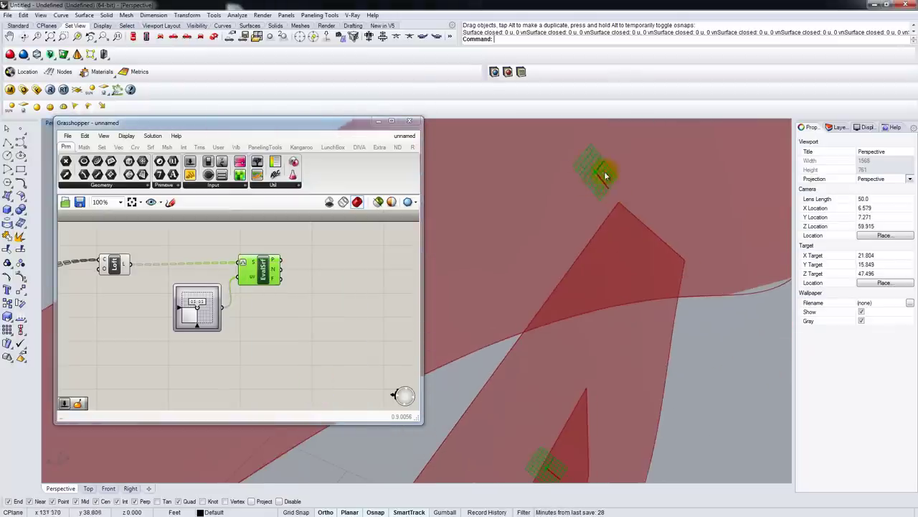
Step: Add an Orient component to the definition in the empty canvas area near Evaluate Surface
{"action": "scroll", "coordinate": [289, 320], "scroll_direction": "down", "scroll_amount": 5}
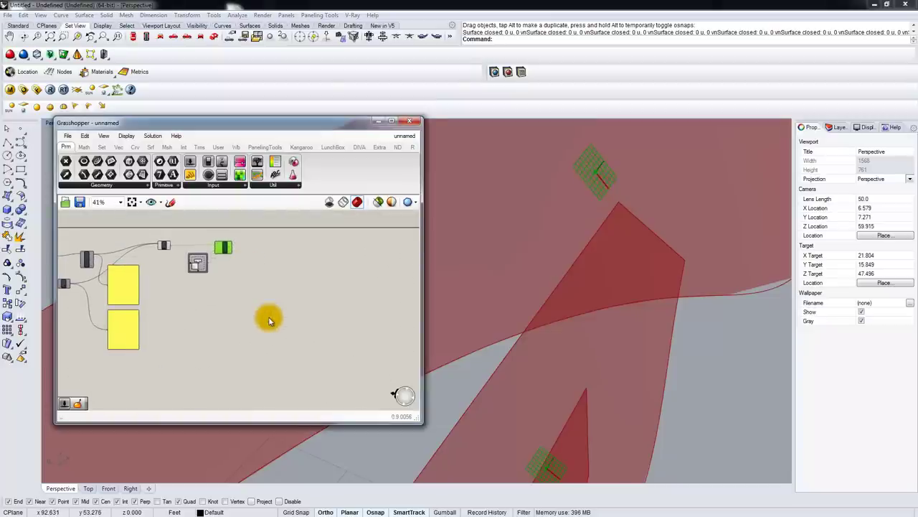
{"action": "double_click", "coordinate": [269, 317]}
{"action": "type", "text": "or"}
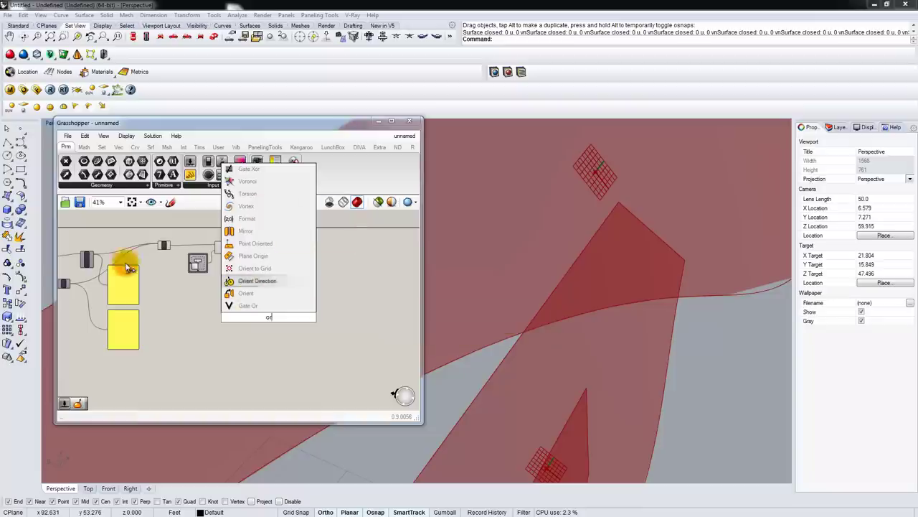
{"action": "key", "text": "Down"}
{"action": "key", "text": "Down"}
{"action": "key", "text": "Down"}
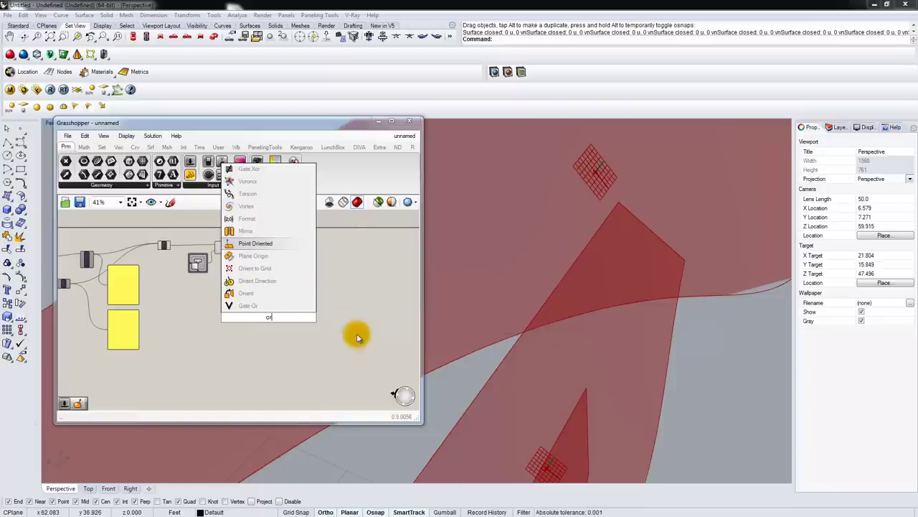
{"action": "left_click", "coordinate": [264, 293]}
{"action": "scroll", "coordinate": [269, 321], "scroll_direction": "up", "scroll_amount": 3}
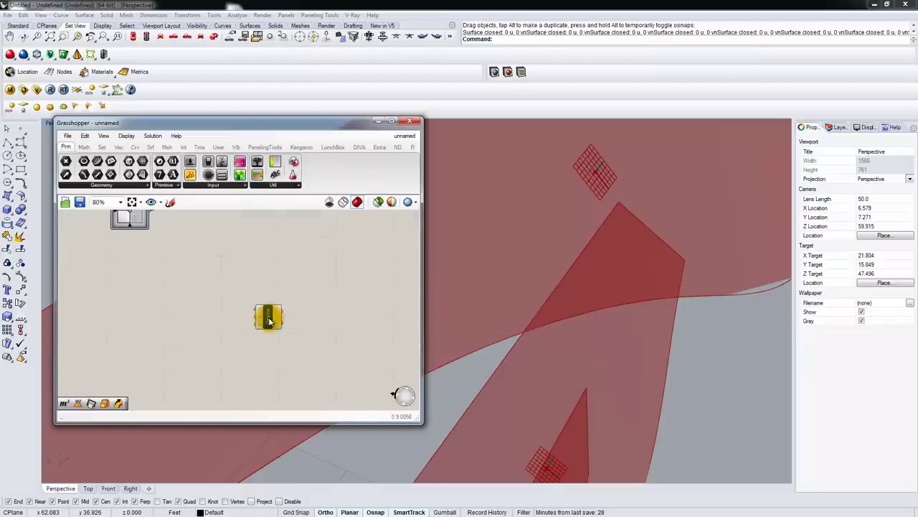
{"action": "left_click_drag", "start_coordinate": [280, 311], "coordinate": [210, 303]}
{"action": "right_click_drag", "start_coordinate": [190, 300], "coordinate": [306, 318]}
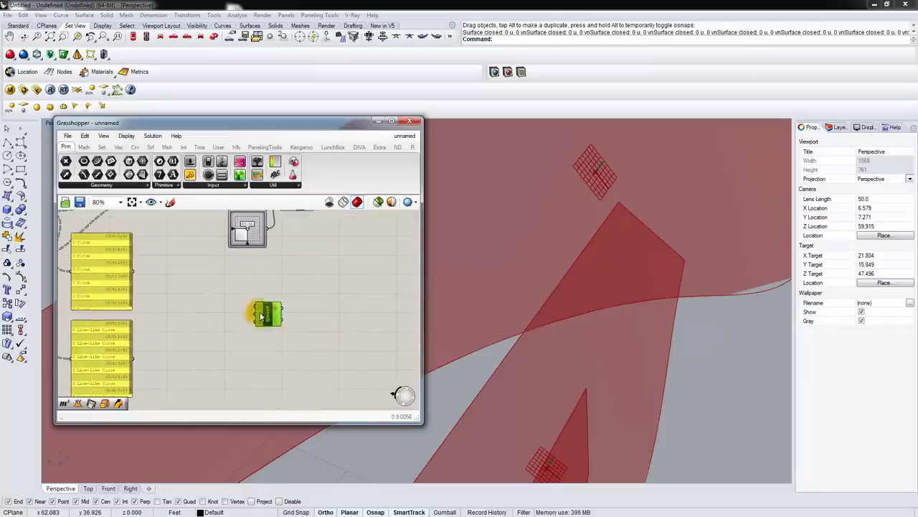
Step: Connect the Loft output to Orient's geometry input and the Evaluate Surface P output to its source plane A
{"action": "scroll", "coordinate": [261, 316], "scroll_direction": "down", "scroll_amount": 3}
{"action": "scroll", "coordinate": [215, 238], "scroll_direction": "up", "scroll_amount": 2}
{"action": "left_click_drag", "start_coordinate": [233, 237], "coordinate": [278, 327]}
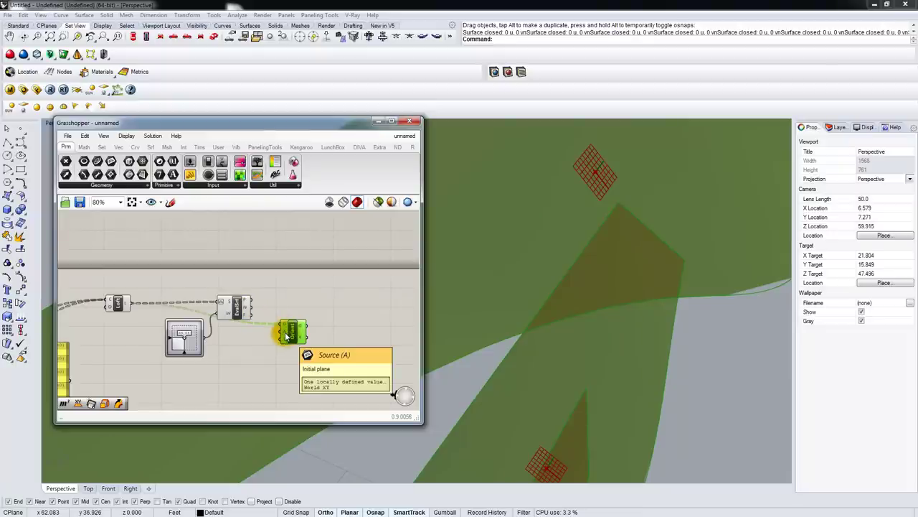
{"action": "scroll", "coordinate": [287, 334], "scroll_direction": "up", "scroll_amount": 2}
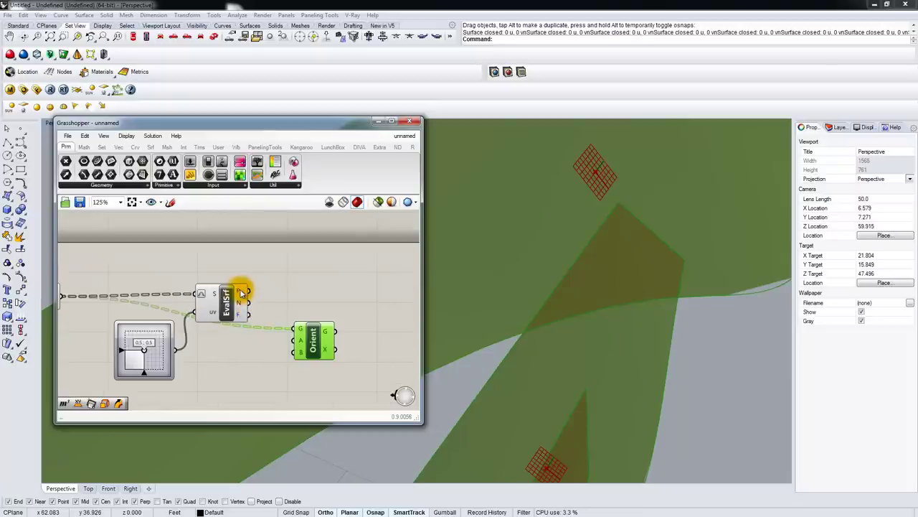
{"action": "mouse_move", "coordinate": [241, 291]}
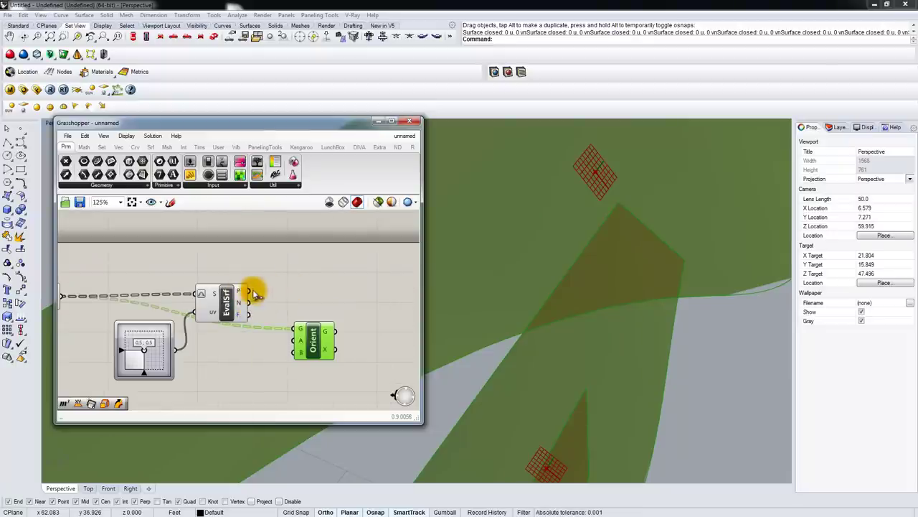
{"action": "double_click", "coordinate": [284, 279]}
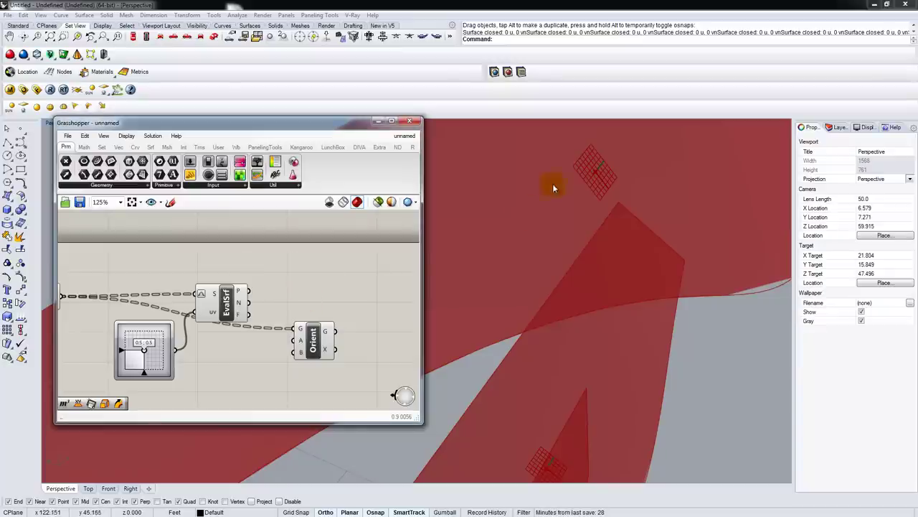
{"action": "left_click_drag", "start_coordinate": [250, 292], "coordinate": [300, 342]}
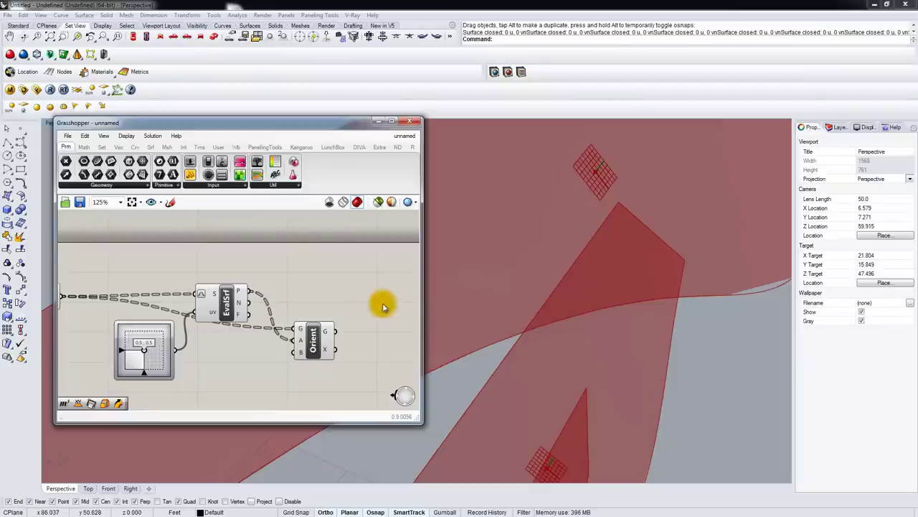
Step: Move the Orient component down beside the Move component that produces the layout planes
{"action": "right_click_drag", "start_coordinate": [316, 337], "coordinate": [320, 308]}
{"action": "scroll", "coordinate": [320, 308], "scroll_direction": "down", "scroll_amount": 6}
{"action": "left_click_drag", "start_coordinate": [320, 309], "coordinate": [299, 371]}
{"action": "right_click_drag", "start_coordinate": [299, 371], "coordinate": [328, 232]}
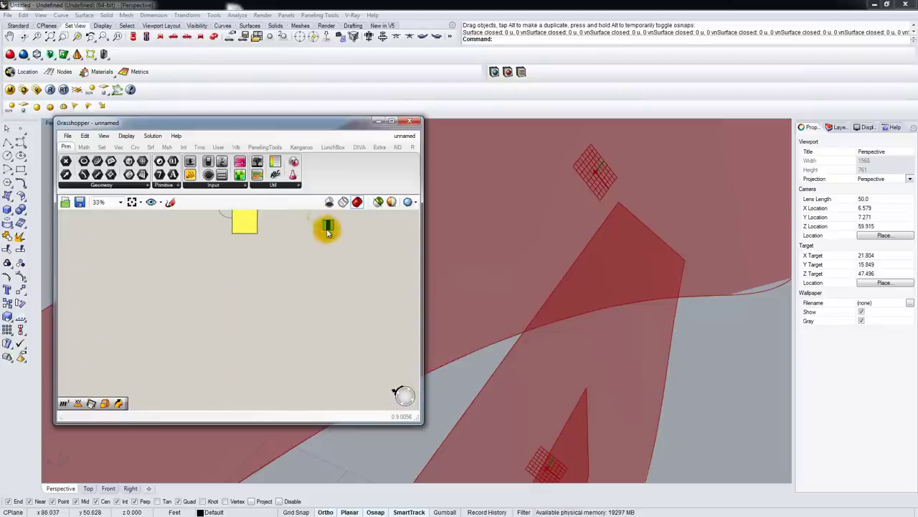
{"action": "right_click_drag", "start_coordinate": [198, 303], "coordinate": [310, 260]}
{"action": "scroll", "coordinate": [311, 261], "scroll_direction": "down", "scroll_amount": 3}
{"action": "scroll", "coordinate": [331, 263], "scroll_direction": "up", "scroll_amount": 4}
{"action": "left_click_drag", "start_coordinate": [323, 257], "coordinate": [123, 252]}
{"action": "right_click_drag", "start_coordinate": [124, 252], "coordinate": [264, 267]}
{"action": "scroll", "coordinate": [222, 264], "scroll_direction": "up", "scroll_amount": 4}
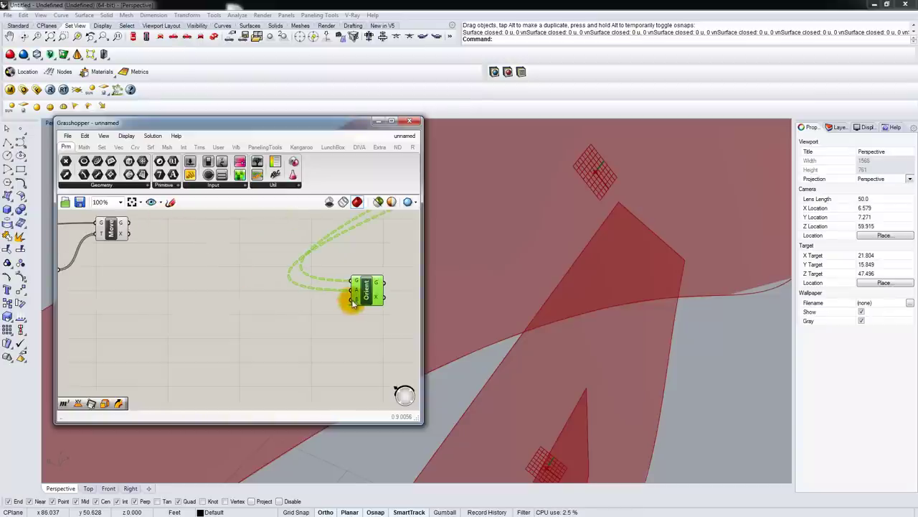
Step: Connect the Move component's geometry output to Orient's target plane B and inspect the oriented panels along the X axis
{"action": "mouse_move", "coordinate": [356, 305]}
{"action": "left_click_drag", "start_coordinate": [109, 230], "coordinate": [345, 304]}
{"action": "right_click_drag", "start_coordinate": [527, 337], "coordinate": [446, 415]}
{"action": "scroll", "coordinate": [588, 350], "scroll_direction": "down", "scroll_amount": 20}
{"action": "scroll", "coordinate": [567, 399], "scroll_direction": "up", "scroll_amount": 10}
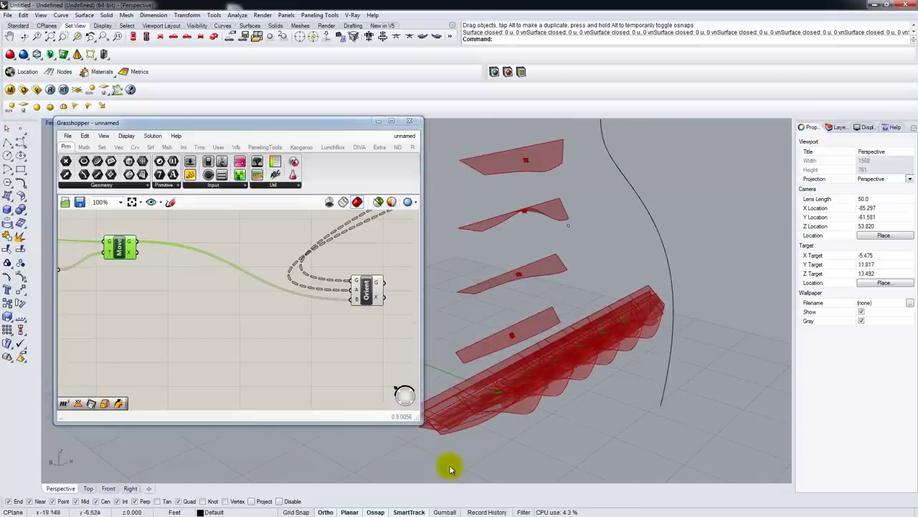
{"action": "right_click_drag", "start_coordinate": [371, 289], "coordinate": [215, 339]}
{"action": "scroll", "coordinate": [316, 331], "scroll_direction": "down", "scroll_amount": 3}
{"action": "scroll", "coordinate": [212, 346], "scroll_direction": "down", "scroll_amount": 1}
{"action": "scroll", "coordinate": [209, 349], "scroll_direction": "up", "scroll_amount": 1}
{"action": "right_click_drag", "start_coordinate": [503, 358], "coordinate": [529, 324]}
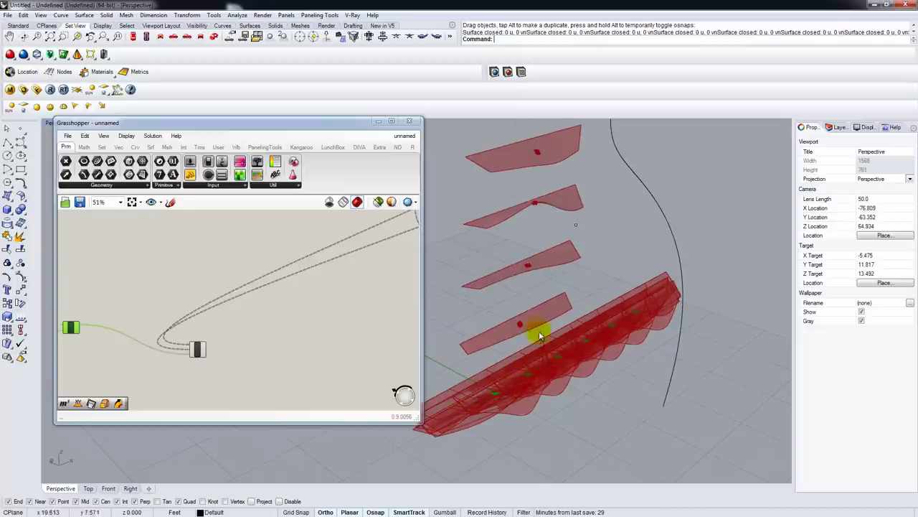
{"action": "scroll", "coordinate": [184, 324], "scroll_direction": "up", "scroll_amount": 4}
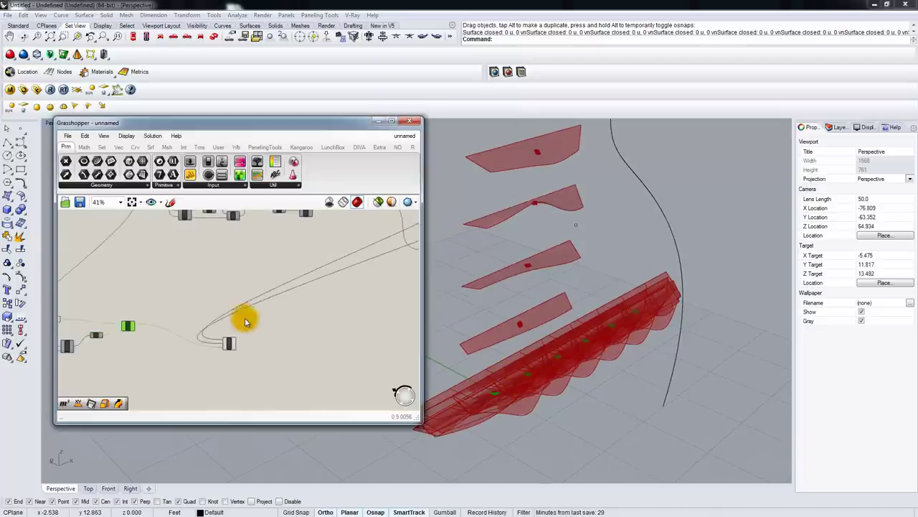
{"action": "left_click", "coordinate": [201, 350]}
{"action": "right_click_drag", "start_coordinate": [201, 349], "coordinate": [270, 343]}
{"action": "right_click", "coordinate": [267, 337]}
{"action": "left_click", "coordinate": [242, 320]}
{"action": "scroll", "coordinate": [279, 348], "scroll_direction": "up", "scroll_amount": 2}
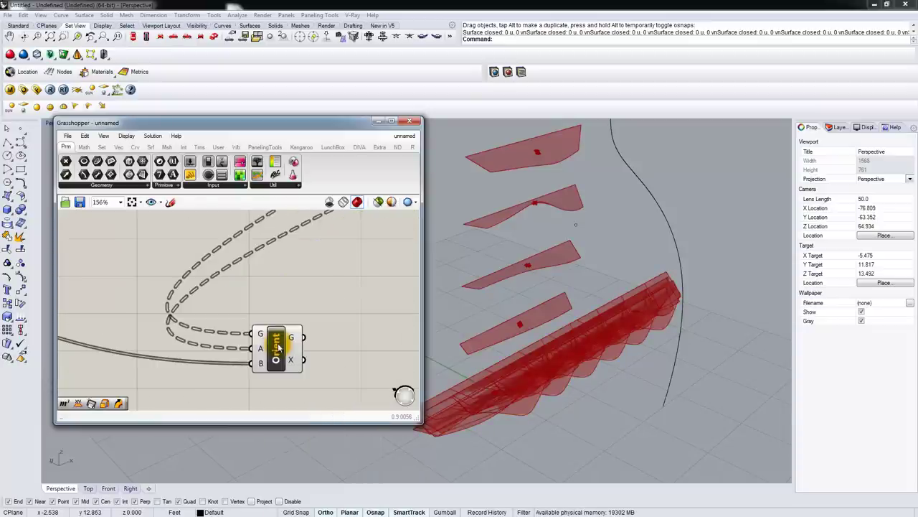
{"action": "right_click", "coordinate": [261, 339]}
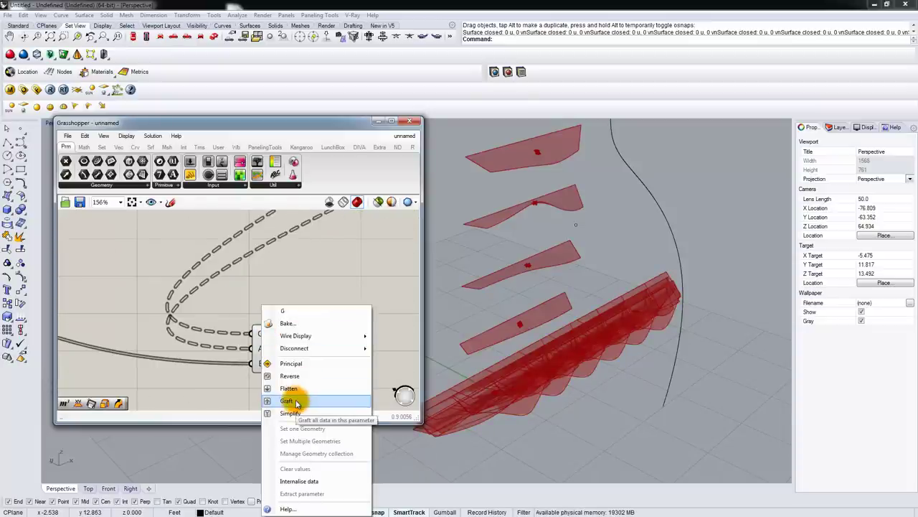
{"action": "left_click", "coordinate": [291, 401]}
{"action": "right_click", "coordinate": [264, 337]}
{"action": "left_click", "coordinate": [292, 400]}
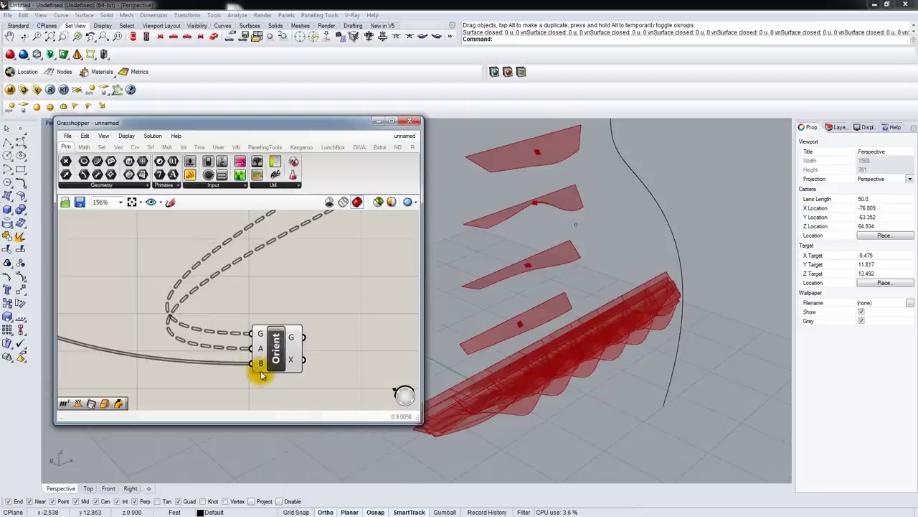
Step: Graft Orient's target plane B input so that each panel is matched to a single layout plane
{"action": "right_click", "coordinate": [261, 364]}
{"action": "left_click", "coordinate": [287, 400]}
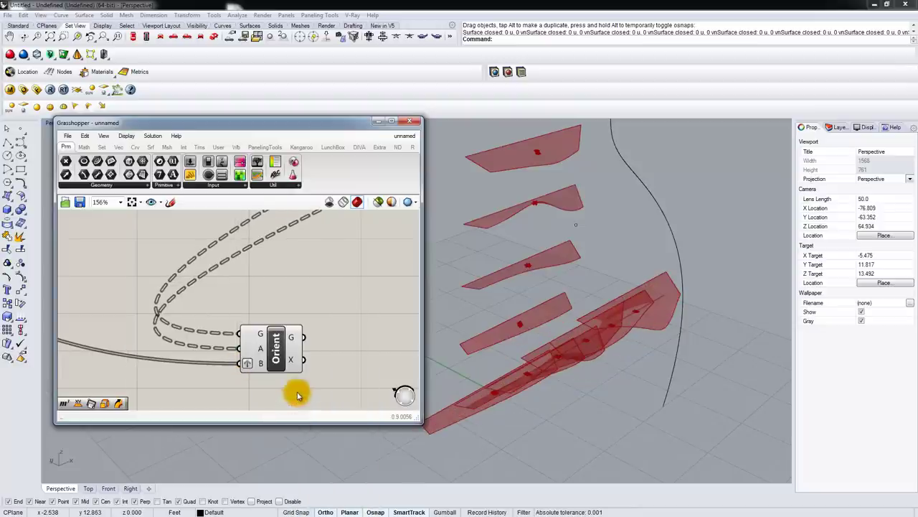
{"action": "right_click_drag", "start_coordinate": [304, 353], "coordinate": [306, 332]}
{"action": "scroll", "coordinate": [306, 333], "scroll_direction": "down", "scroll_amount": 2}
{"action": "right_click_drag", "start_coordinate": [494, 341], "coordinate": [507, 356]}
{"action": "right_click_drag", "start_coordinate": [281, 341], "coordinate": [352, 314]}
{"action": "scroll", "coordinate": [352, 313], "scroll_direction": "down", "scroll_amount": 1}
{"action": "right_click_drag", "start_coordinate": [261, 304], "coordinate": [267, 308]}
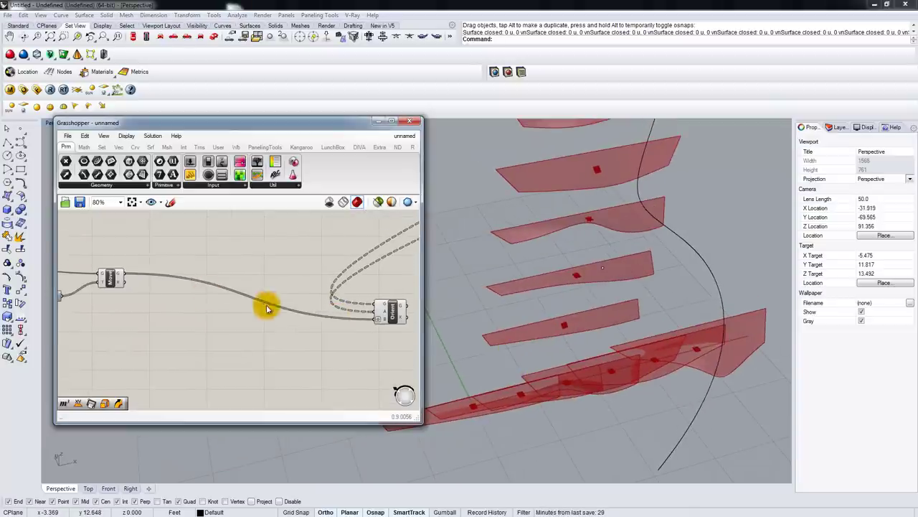
Step: Select the Move component and examine how its layout planes line up with the oriented panels
{"action": "left_click_drag", "start_coordinate": [109, 282], "coordinate": [122, 270]}
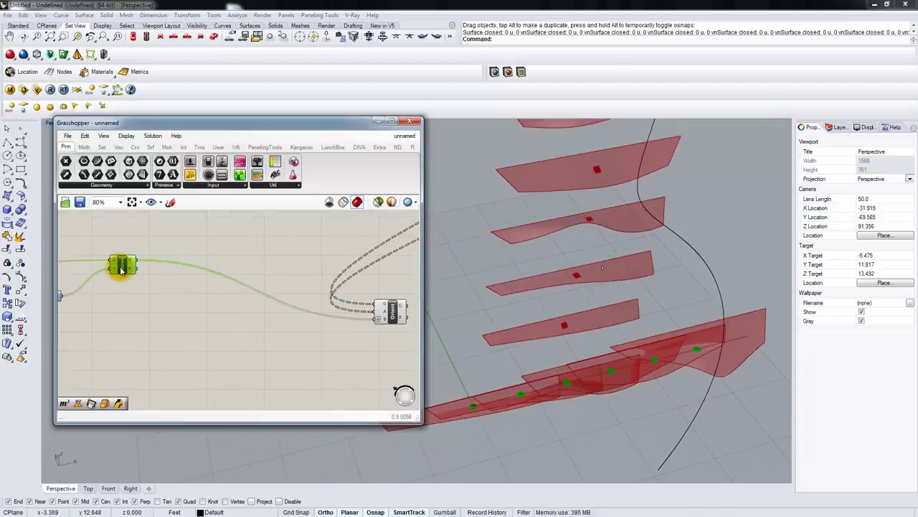
{"action": "right_click_drag", "start_coordinate": [349, 320], "coordinate": [325, 324]}
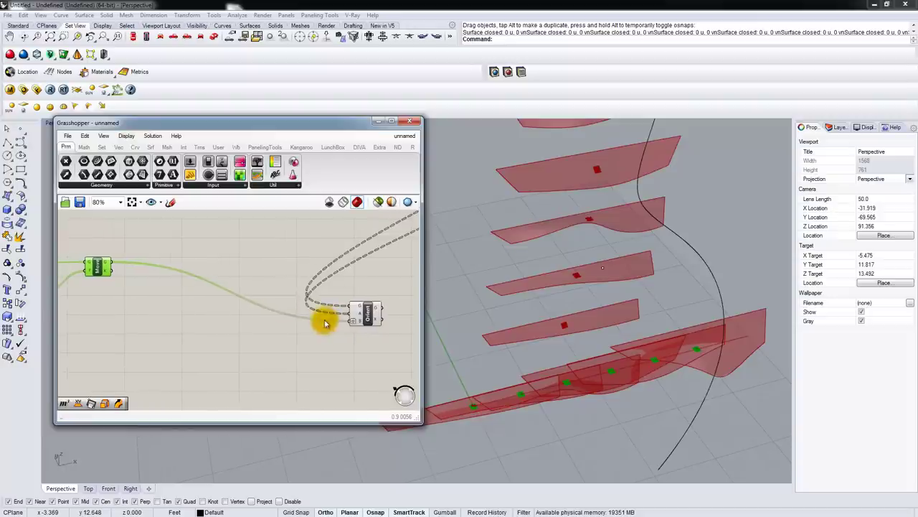
{"action": "right_click", "coordinate": [360, 323]}
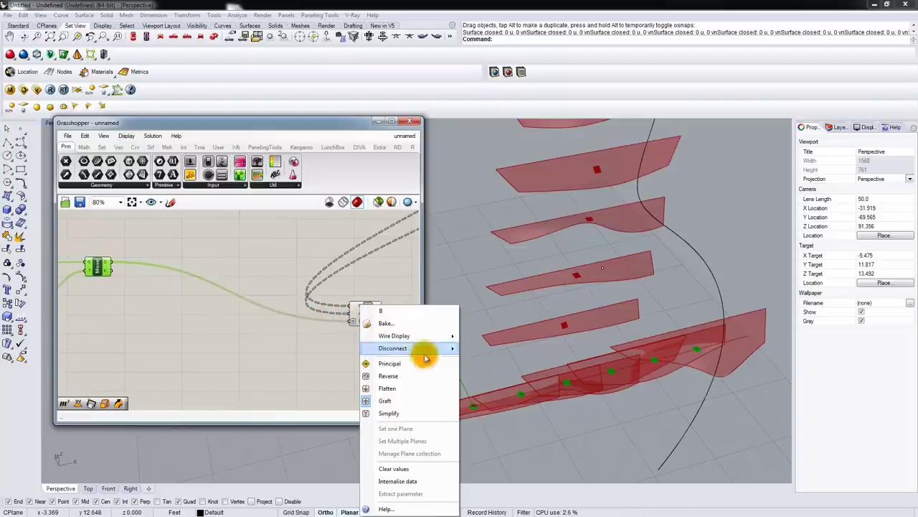
{"action": "left_click", "coordinate": [406, 400]}
{"action": "right_click_drag", "start_coordinate": [517, 420], "coordinate": [570, 428]}
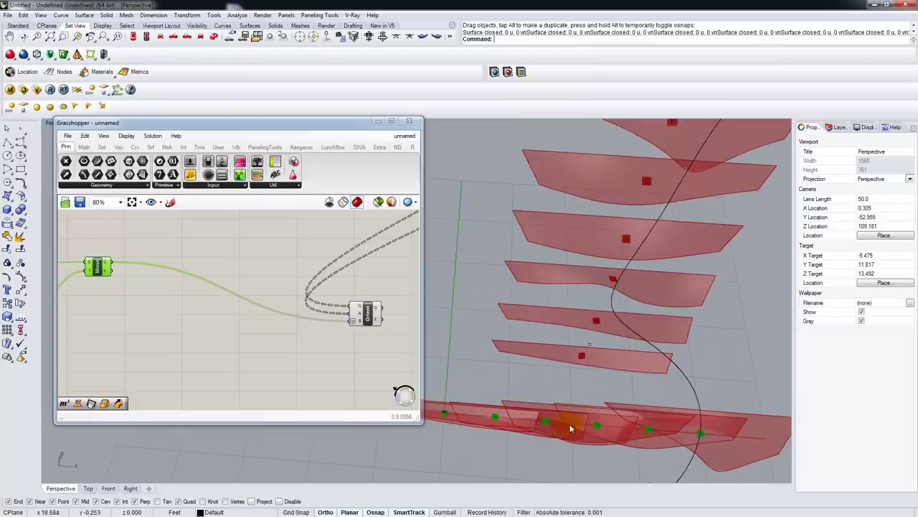
{"action": "right_click_drag", "start_coordinate": [650, 429], "coordinate": [698, 416], "text": "shift"}
Step: Replace the Unit X component between Series and Move with a Unit Y component to space the planes along Y
{"action": "right_click_drag", "start_coordinate": [213, 338], "coordinate": [313, 335]}
{"action": "scroll", "coordinate": [268, 326], "scroll_direction": "down", "scroll_amount": 1}
{"action": "right_click_drag", "start_coordinate": [148, 328], "coordinate": [209, 322]}
{"action": "scroll", "coordinate": [209, 323], "scroll_direction": "up", "scroll_amount": 3}
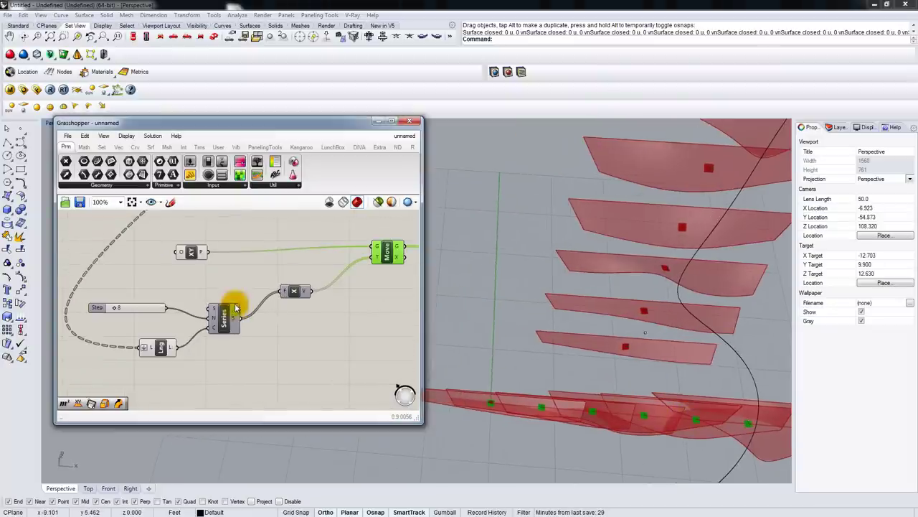
{"action": "double_click", "coordinate": [301, 308]}
{"action": "type", "text": "z"}
{"action": "left_click", "coordinate": [288, 293]}
{"action": "left_click_drag", "start_coordinate": [300, 307], "coordinate": [292, 282]}
{"action": "left_click_drag", "start_coordinate": [239, 316], "coordinate": [376, 259]}
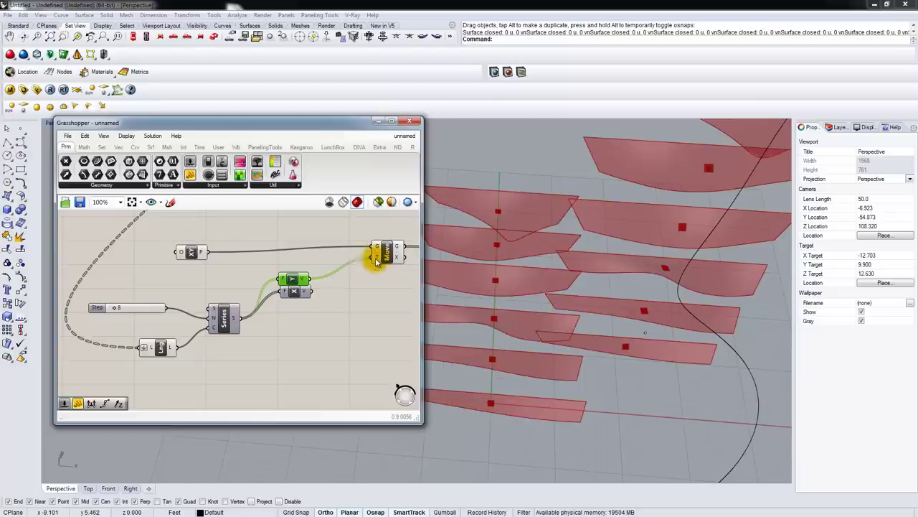
{"action": "key", "text": "Delete"}
{"action": "right_click_drag", "start_coordinate": [472, 372], "coordinate": [473, 251]}
{"action": "scroll", "coordinate": [548, 338], "scroll_direction": "down", "scroll_amount": 4}
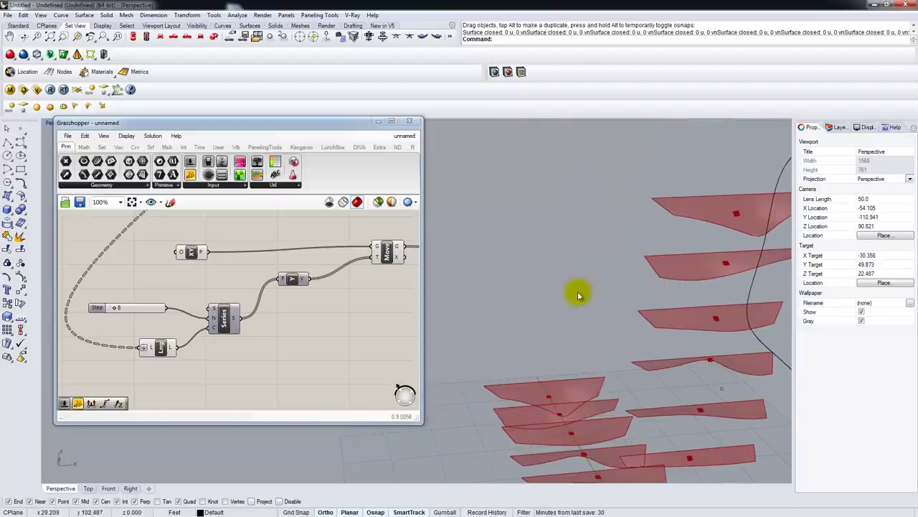
Step: Show the hidden source geometry and move it along X, clear of the flat panel layout
{"action": "right_click_drag", "start_coordinate": [499, 344], "coordinate": [611, 405]}
{"action": "type", "text": "Show"}
{"action": "key", "text": "Return"}
{"action": "left_click_drag", "start_coordinate": [540, 236], "coordinate": [687, 485]}
{"action": "type", "text": "Move"}
{"action": "key", "text": "Return"}
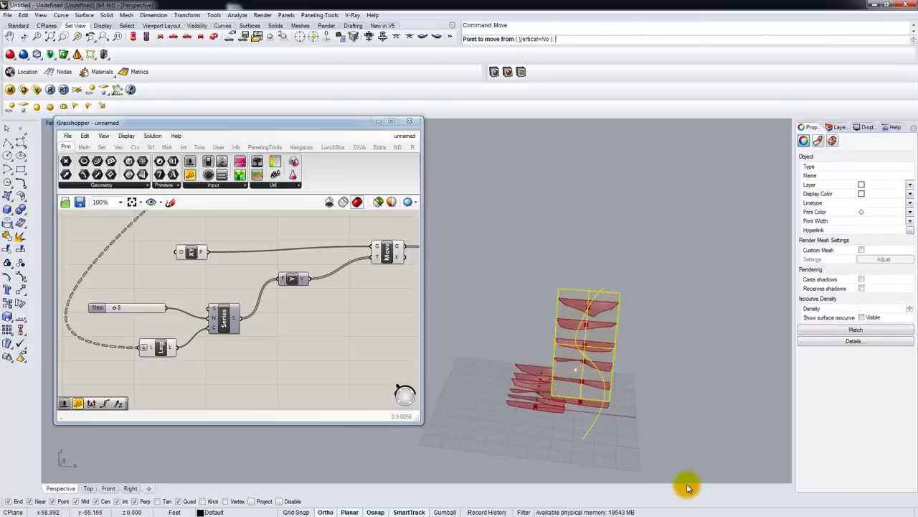
{"action": "left_click", "coordinate": [504, 449]}
{"action": "left_click", "coordinate": [627, 455]}
{"action": "key", "text": "Escape"}
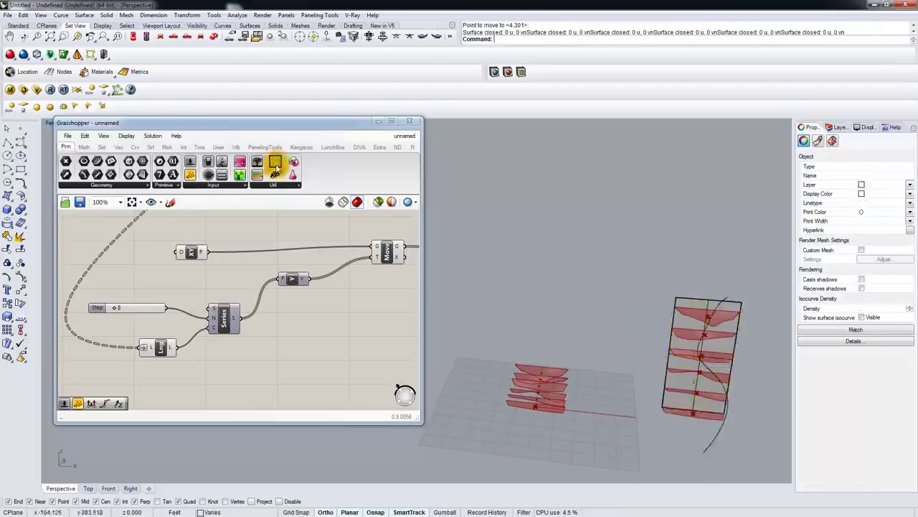
Step: Place the Grasshopper window away from the panels and display the flat layout in a maximized Top viewport
{"action": "left_click_drag", "start_coordinate": [101, 126], "coordinate": [646, 197]}
{"action": "double_click", "coordinate": [63, 125]}
{"action": "double_click", "coordinate": [52, 123]}
{"action": "scroll", "coordinate": [349, 191], "scroll_direction": "down", "scroll_amount": 8}
{"action": "right_click_drag", "start_coordinate": [352, 191], "coordinate": [285, 290]}
{"action": "right_click_drag", "start_coordinate": [320, 233], "coordinate": [320, 256]}
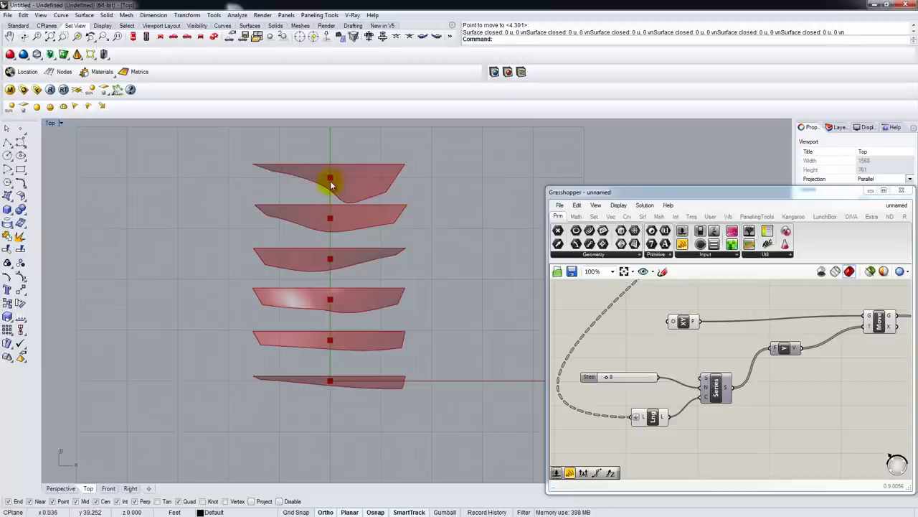
Step: Bake the Orient component's panels onto Layer 01
{"action": "right_click_drag", "start_coordinate": [763, 338], "coordinate": [696, 338]}
{"action": "scroll", "coordinate": [687, 357], "scroll_direction": "down", "scroll_amount": 4}
{"action": "scroll", "coordinate": [802, 364], "scroll_direction": "up", "scroll_amount": 3}
{"action": "right_click_drag", "start_coordinate": [882, 353], "coordinate": [569, 332]}
{"action": "left_click", "coordinate": [747, 398]}
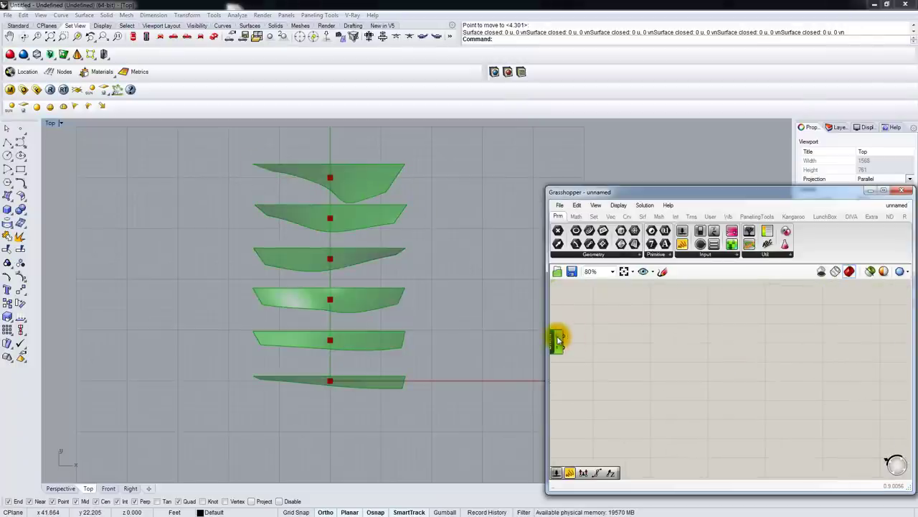
{"action": "right_click", "coordinate": [557, 344]}
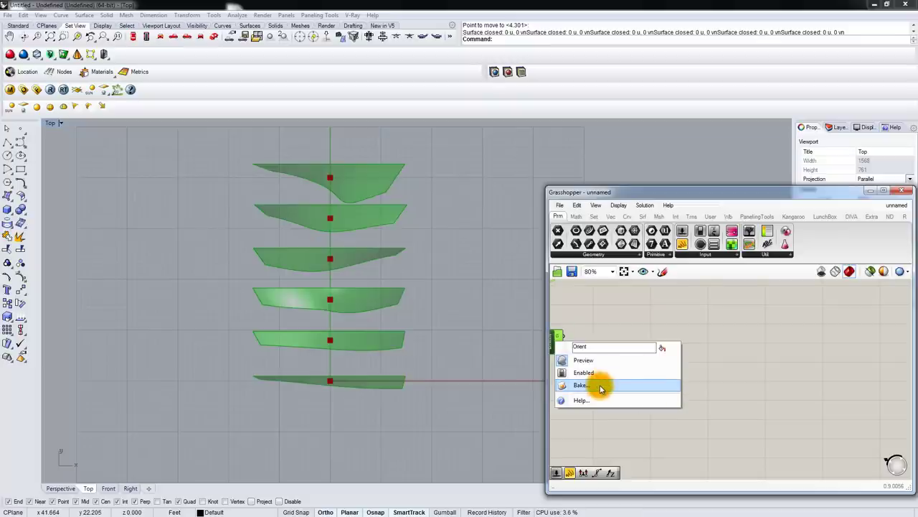
{"action": "left_click", "coordinate": [601, 386]}
{"action": "left_click", "coordinate": [591, 321]}
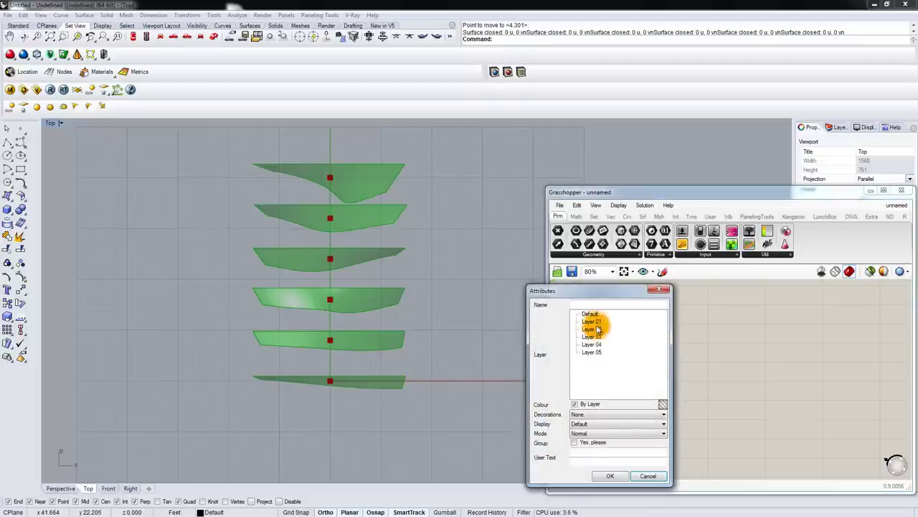
{"action": "left_click", "coordinate": [611, 478]}
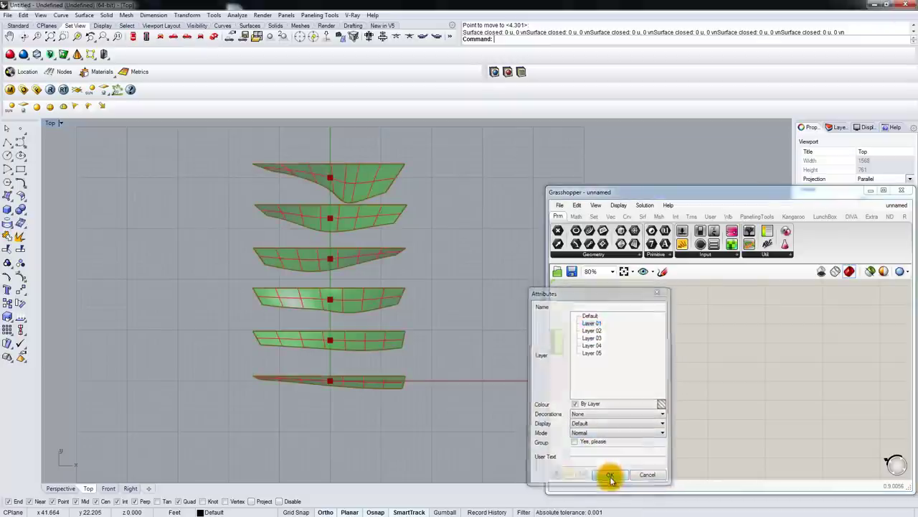
Step: Close the Grasshopper window and display the baked panels shaded and close up in a maximized Perspective viewport
{"action": "left_click", "coordinate": [904, 192]}
{"action": "middle_click", "coordinate": [383, 179]}
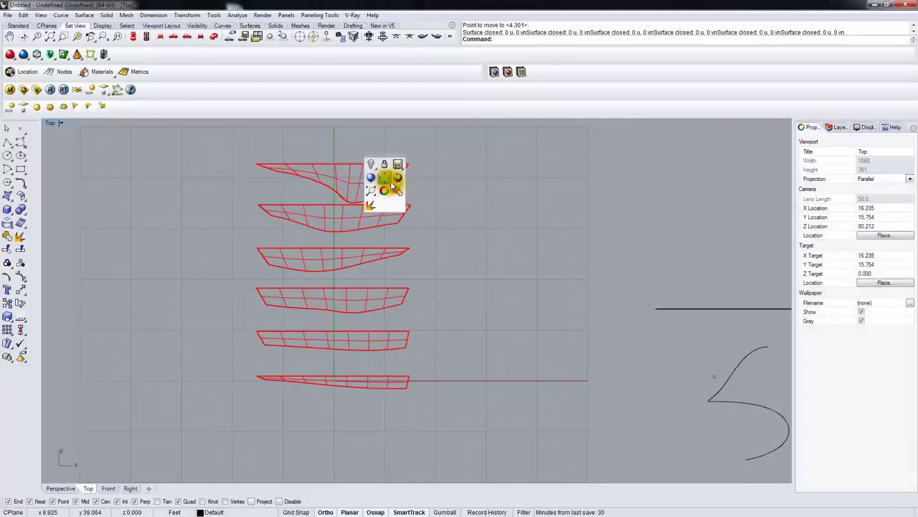
{"action": "left_click", "coordinate": [401, 189]}
{"action": "double_click", "coordinate": [49, 122]}
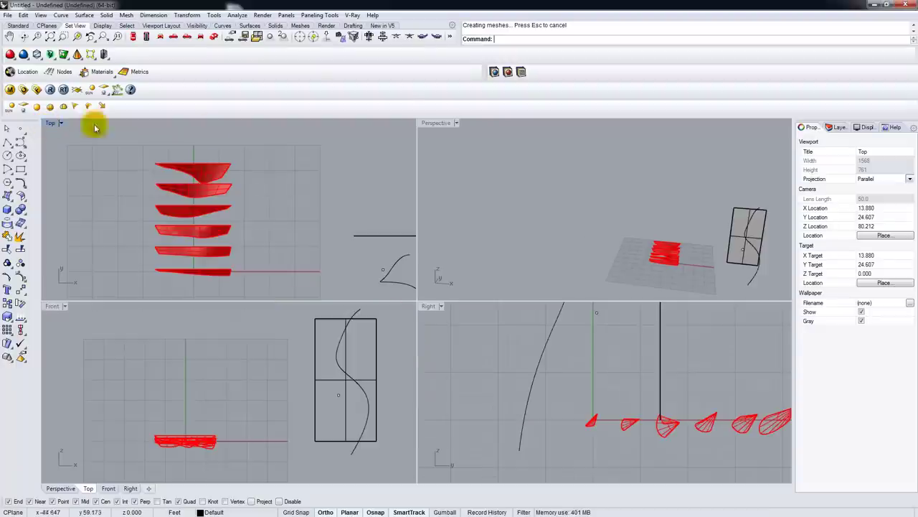
{"action": "double_click", "coordinate": [434, 126]}
{"action": "right_click_drag", "start_coordinate": [443, 172], "coordinate": [528, 298]}
{"action": "scroll", "coordinate": [485, 278], "scroll_direction": "up", "scroll_amount": 5}
{"action": "left_click", "coordinate": [485, 279]}
{"action": "middle_click", "coordinate": [521, 305]}
{"action": "left_click", "coordinate": [508, 307]}
{"action": "left_click", "coordinate": [321, 318]}
{"action": "right_click_drag", "start_coordinate": [321, 318], "coordinate": [441, 349]}
Step: Unroll the baked panel at the origin end of the row with UnrollSrf, using Explode=No and Labels=Yes
{"action": "left_click", "coordinate": [507, 360]}
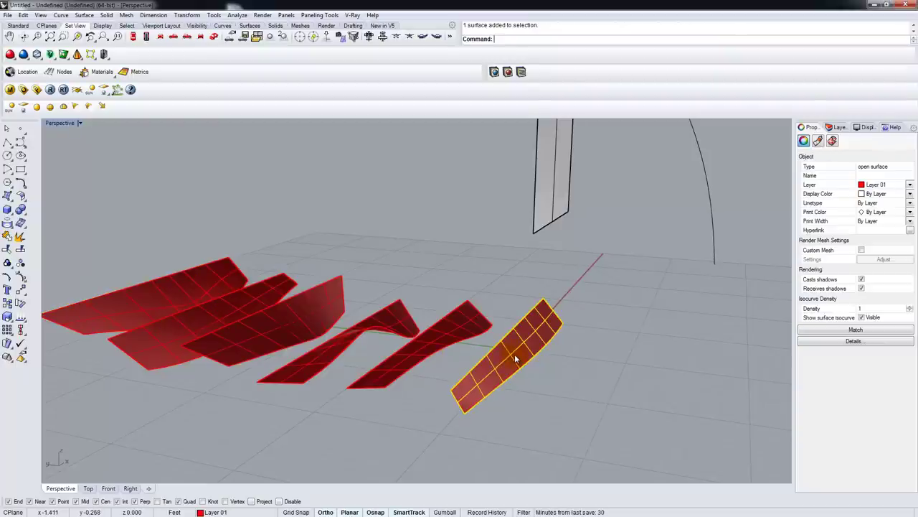
{"action": "right_click_drag", "start_coordinate": [517, 343], "coordinate": [467, 409]}
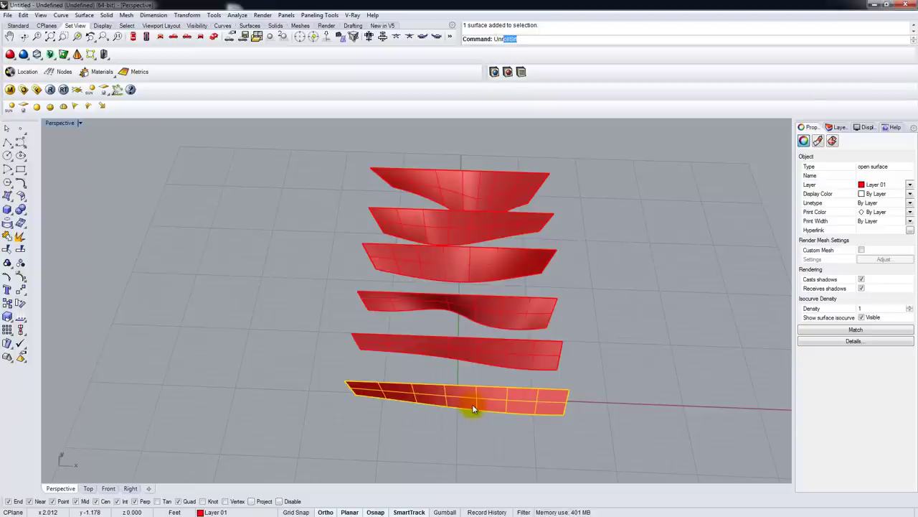
{"action": "key", "text": "Return"}
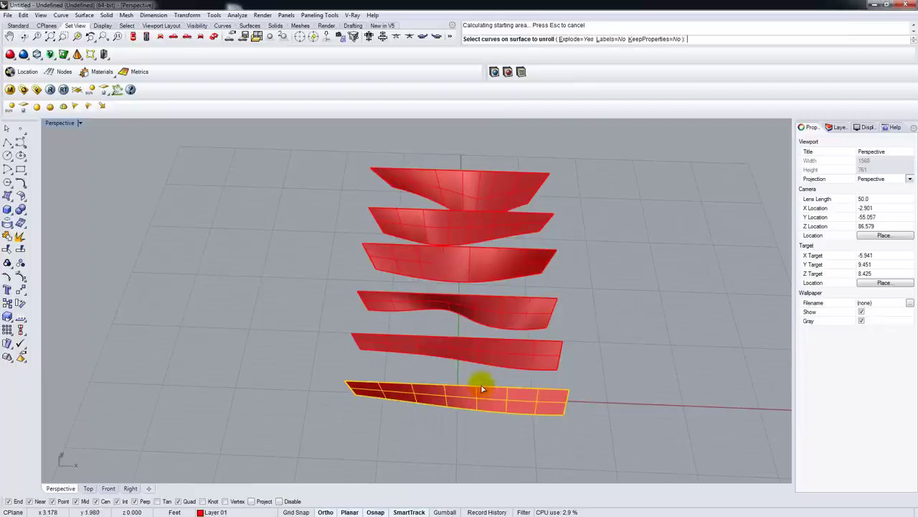
{"action": "left_click", "coordinate": [569, 39]}
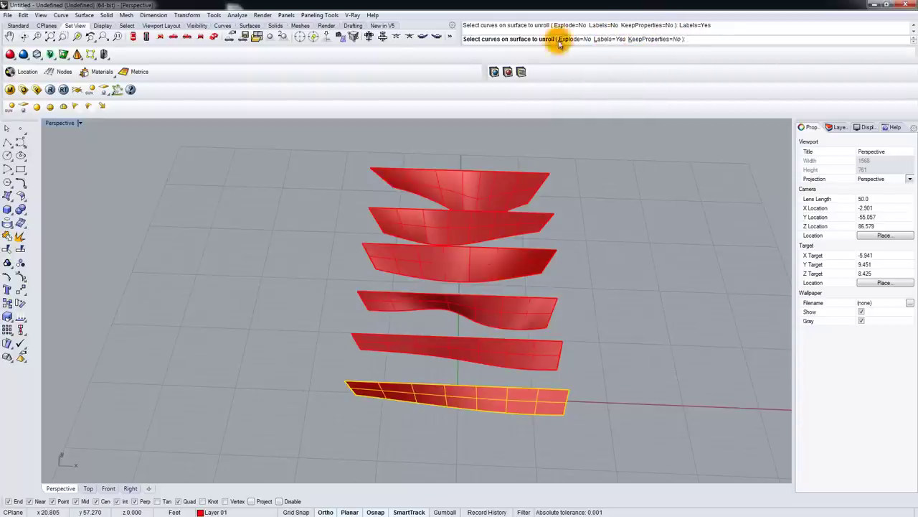
{"action": "key", "text": "Return"}
{"action": "right_click_drag", "start_coordinate": [567, 327], "coordinate": [502, 328]}
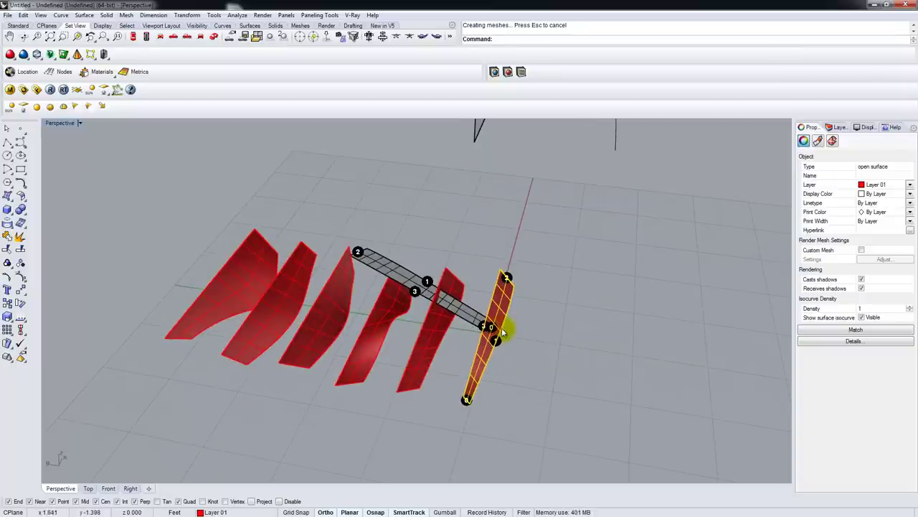
Step: Move the unrolled panel off the row and place its corner at label 0 on the source panel's matching corner
{"action": "mouse_move", "coordinate": [488, 326]}
{"action": "left_mouse_down"}
{"action": "mouse_move", "coordinate": [518, 318]}
{"action": "mouse_move", "coordinate": [691, 404]}
{"action": "mouse_move", "coordinate": [503, 295]}
{"action": "mouse_move", "coordinate": [495, 321]}
{"action": "left_mouse_up"}
{"action": "right_click_drag", "start_coordinate": [667, 348], "coordinate": [704, 389]}
{"action": "right_click_drag", "start_coordinate": [584, 303], "coordinate": [541, 345]}
{"action": "right_click_drag", "start_coordinate": [523, 307], "coordinate": [490, 316]}
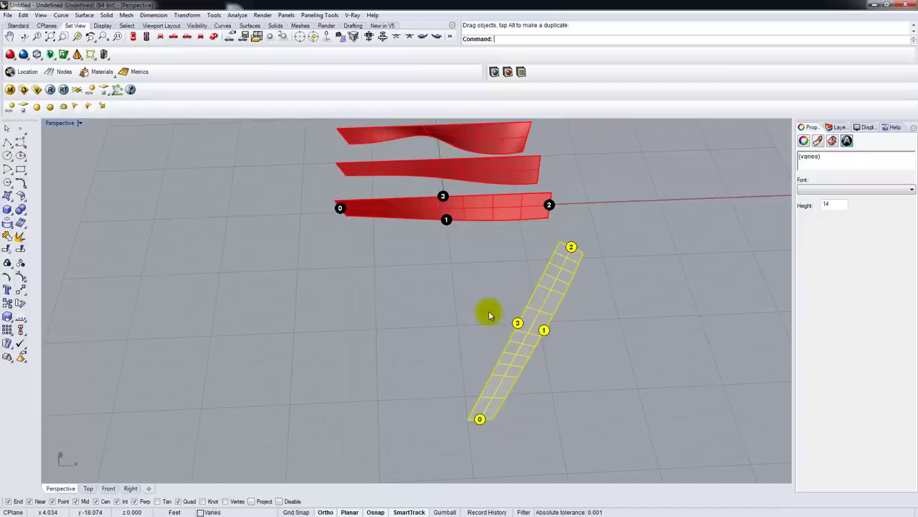
{"action": "key", "text": "Return"}
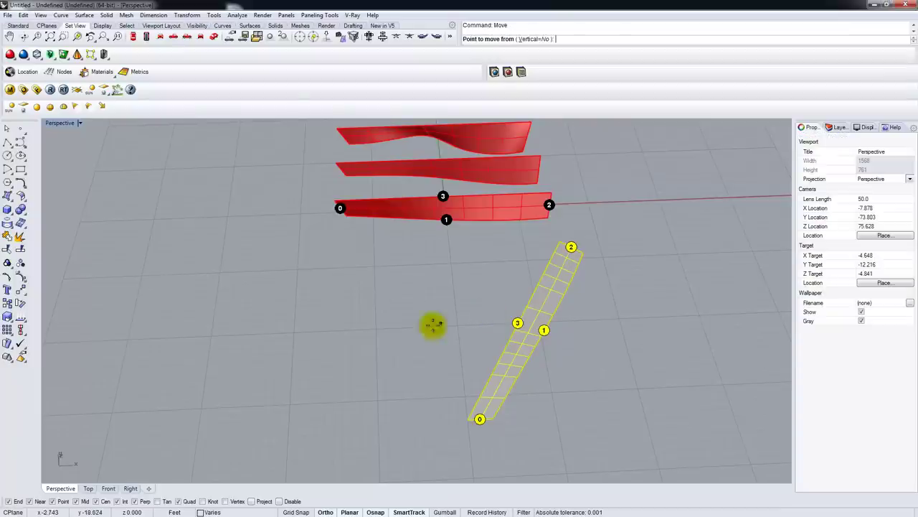
{"action": "left_click", "coordinate": [463, 415]}
{"action": "left_click", "coordinate": [339, 205]}
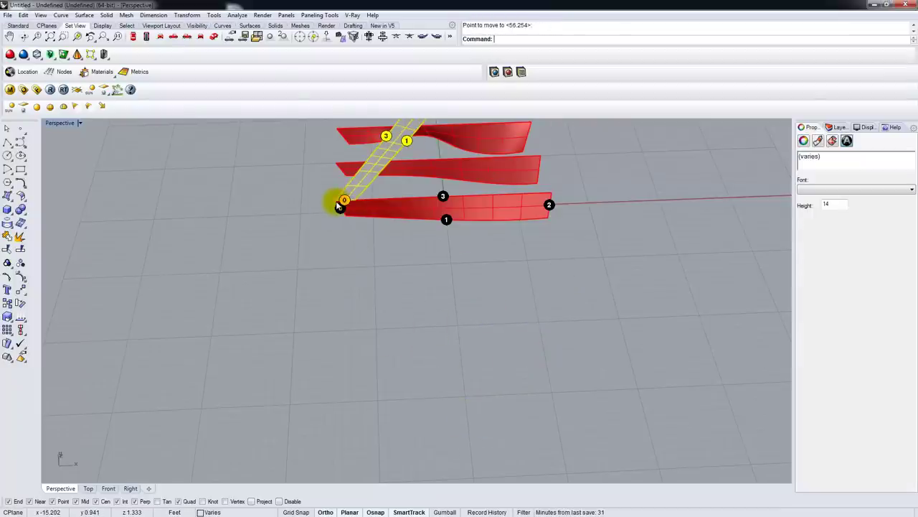
Step: Rotate the unrolled panel about its corner at label 0 until its label 2 end meets the source panel's label 2 end
{"action": "key", "text": "Return"}
{"action": "left_click", "coordinate": [335, 202]}
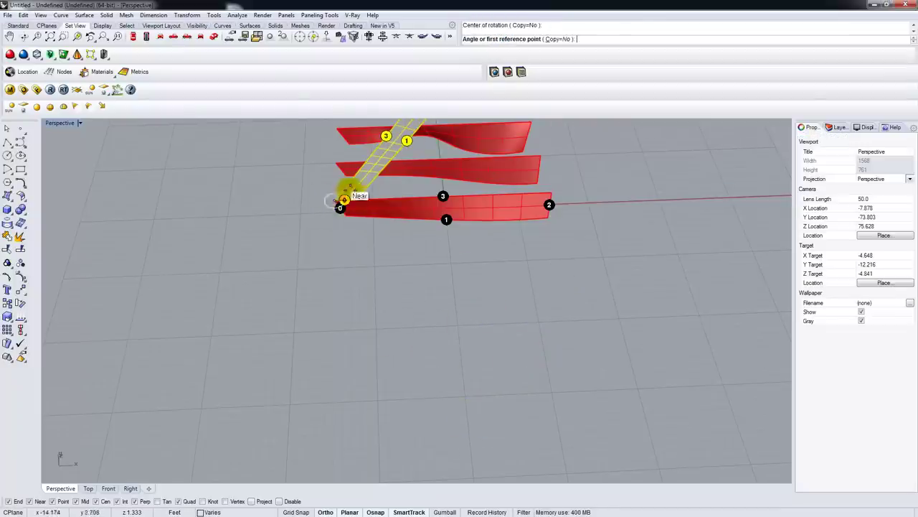
{"action": "right_click_drag", "start_coordinate": [350, 190], "coordinate": [285, 317], "text": "shift"}
{"action": "left_click", "coordinate": [374, 197]}
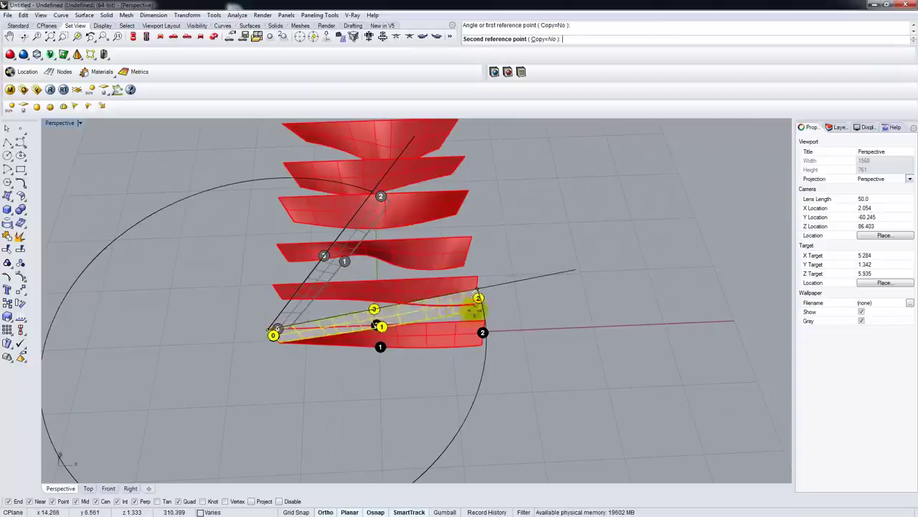
{"action": "left_click", "coordinate": [485, 330]}
{"action": "right_click_drag", "start_coordinate": [489, 349], "coordinate": [364, 347]}
{"action": "scroll", "coordinate": [477, 329], "scroll_direction": "up", "scroll_amount": 7}
{"action": "right_click_drag", "start_coordinate": [233, 279], "coordinate": [403, 385]}
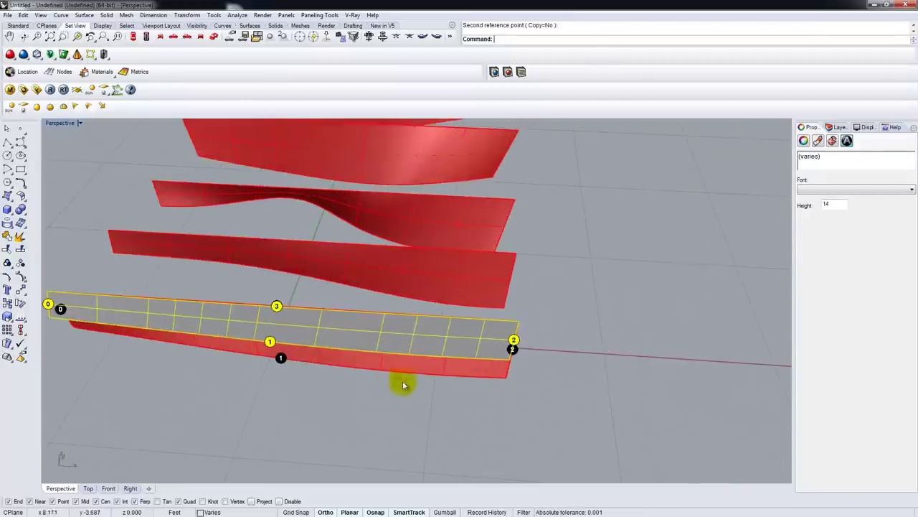
Step: Move the aligned unrolled panel out in front of its source panel, clear of the row
{"action": "scroll", "coordinate": [375, 330], "scroll_direction": "down", "scroll_amount": 3}
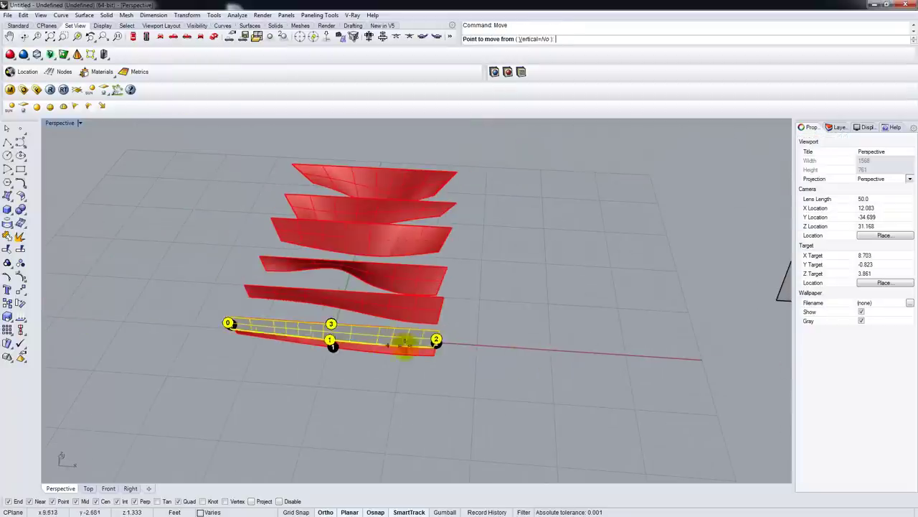
{"action": "left_click", "coordinate": [404, 340]}
{"action": "left_click", "coordinate": [526, 400]}
Step: Unroll the farthest, most curved panel in the row with Explode=No and Labels=Yes
{"action": "left_click", "coordinate": [378, 188]}
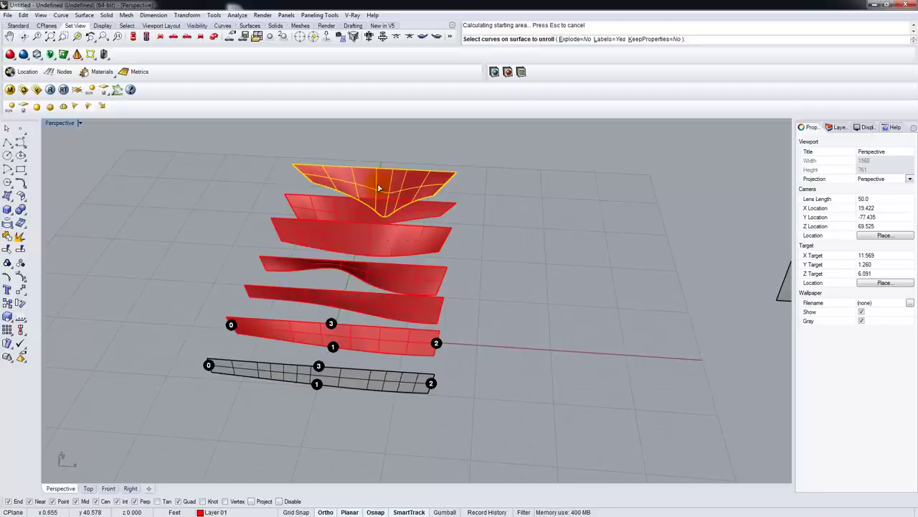
{"action": "key", "text": "Return"}
{"action": "right_click_drag", "start_coordinate": [537, 332], "coordinate": [533, 352]}
{"action": "key", "text": "Escape"}
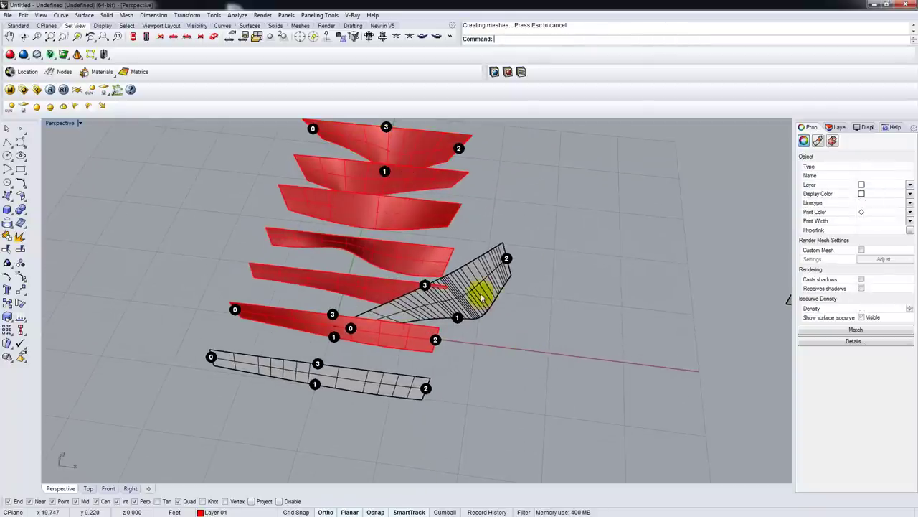
Step: Move the farthest panel's unrolled copy by its corner at label 2 onto the source panel's matching corner
{"action": "left_click", "coordinate": [482, 300]}
{"action": "type", "text": "Move"}
{"action": "key", "text": "Return"}
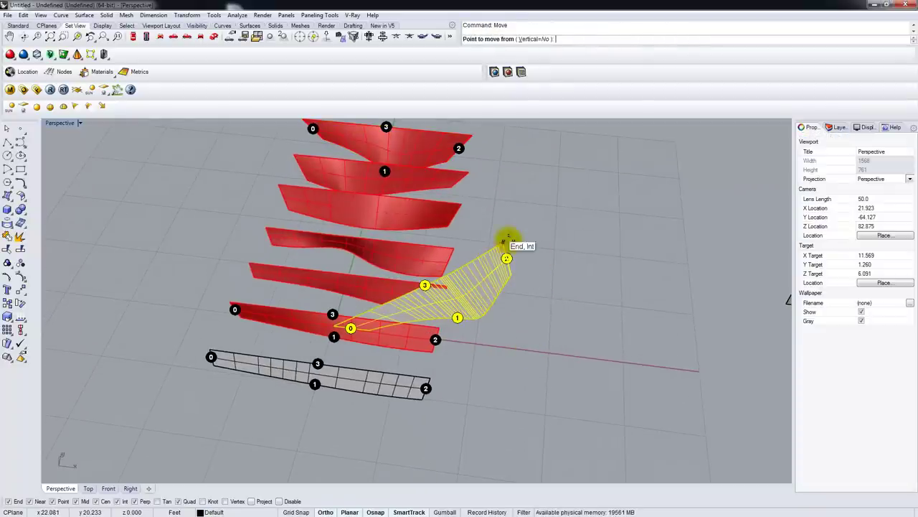
{"action": "left_click", "coordinate": [507, 239]}
{"action": "left_click", "coordinate": [471, 135]}
Step: Rotate the unrolled copy about the shared corner at label 2 to bring its label 0 end onto the source panel
{"action": "right_click_drag", "start_coordinate": [476, 171], "coordinate": [458, 294], "text": "shift"}
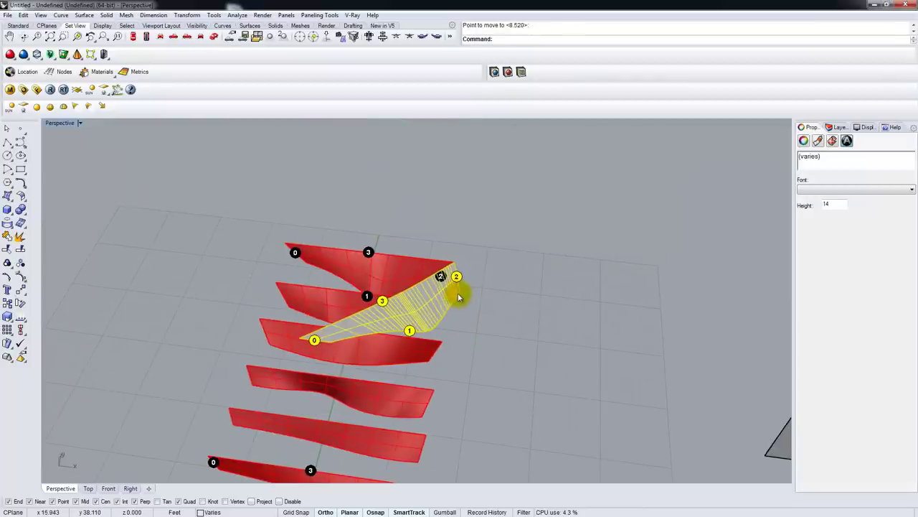
{"action": "key", "text": "Return"}
{"action": "left_click", "coordinate": [455, 261]}
{"action": "left_click", "coordinate": [314, 339]}
{"action": "left_click", "coordinate": [287, 254]}
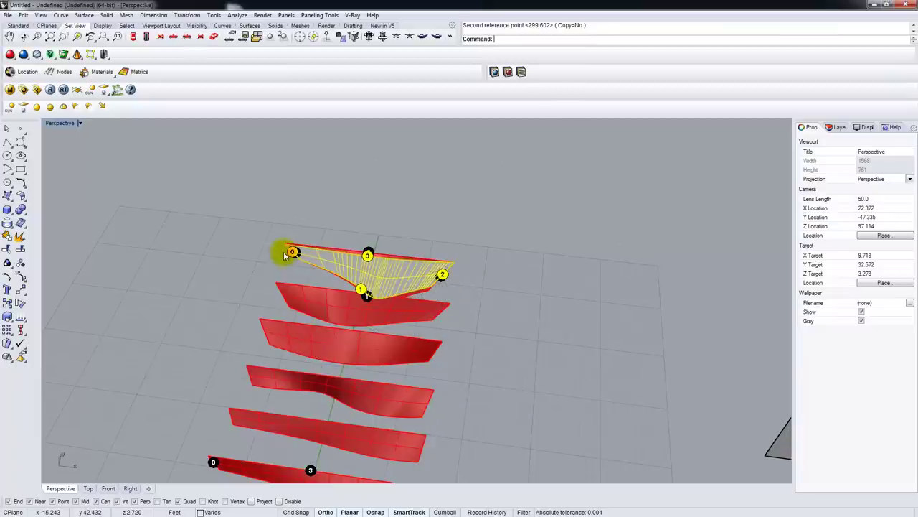
Step: Refine the unrolled copy's alignment with a second rotation about the label 2 corner toward the source's far corner
{"action": "scroll", "coordinate": [322, 237], "scroll_direction": "up", "scroll_amount": 6}
{"action": "middle_click", "coordinate": [347, 255]}
{"action": "left_click", "coordinate": [348, 249]}
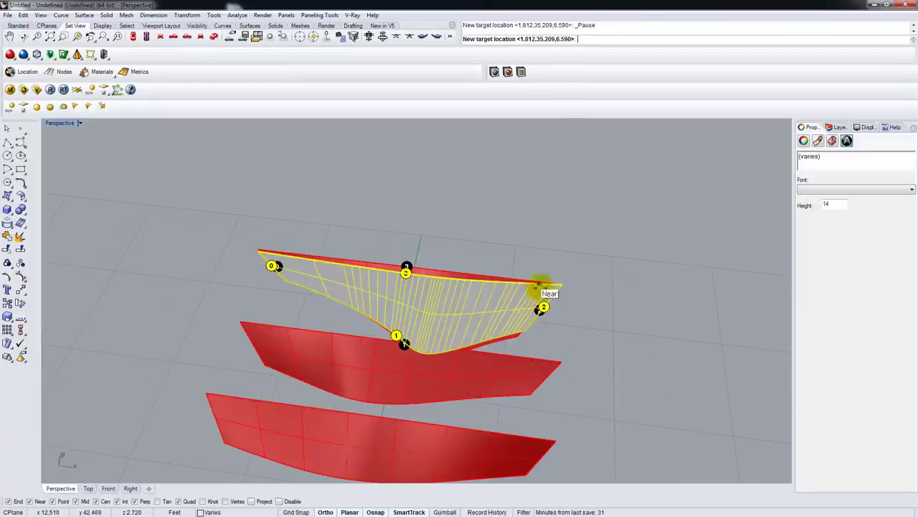
{"action": "left_click", "coordinate": [541, 287]}
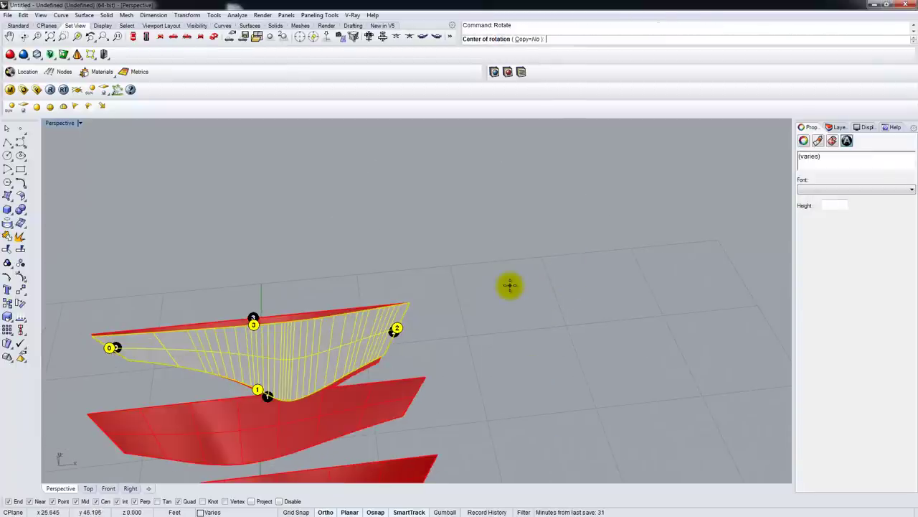
{"action": "left_click", "coordinate": [407, 302]}
{"action": "left_click", "coordinate": [95, 334]}
{"action": "left_click", "coordinate": [91, 335]}
Step: Examine how the flat unrolled copy differs in shape from the curved source panel along their shared edge
{"action": "right_click_drag", "start_coordinate": [193, 309], "coordinate": [418, 316], "text": "shift"}
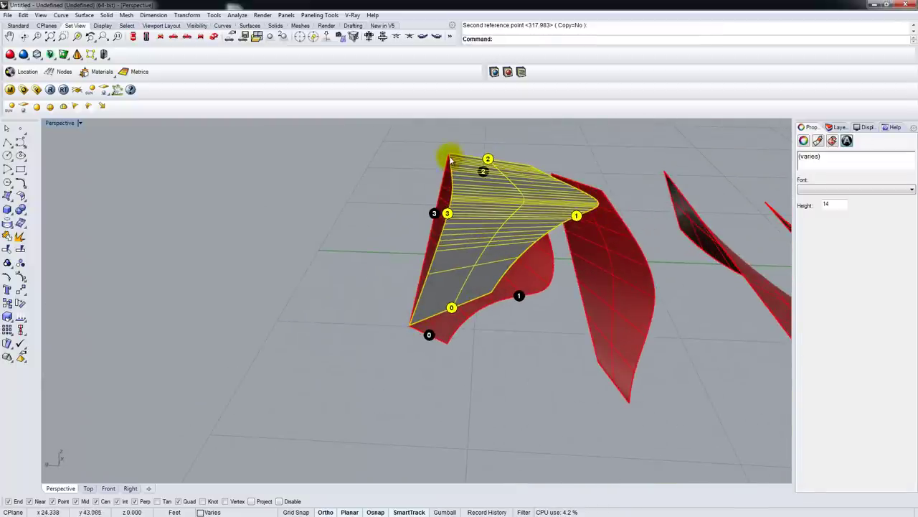
{"action": "right_click_drag", "start_coordinate": [452, 210], "coordinate": [420, 254]}
{"action": "left_click", "coordinate": [428, 254]}
{"action": "right_click_drag", "start_coordinate": [436, 196], "coordinate": [402, 306]}
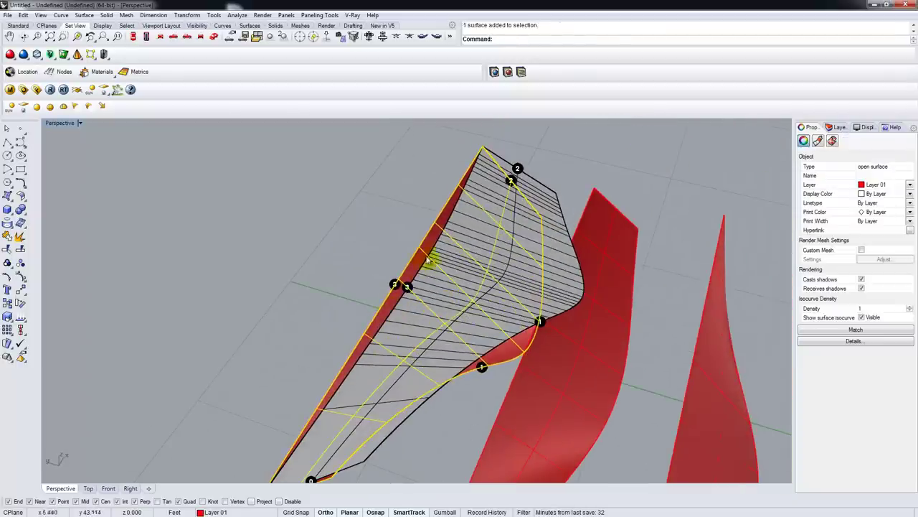
{"action": "scroll", "coordinate": [445, 244], "scroll_direction": "down", "scroll_amount": 5}
{"action": "right_click_drag", "start_coordinate": [445, 245], "coordinate": [425, 270]}
{"action": "key", "text": "Escape"}
Step: Try to unroll the four remaining baked panels together by selecting them before starting UnrollSrf
{"action": "left_click", "coordinate": [518, 287]}
{"action": "scroll", "coordinate": [518, 288], "scroll_direction": "down", "scroll_amount": 2}
{"action": "scroll", "coordinate": [546, 316], "scroll_direction": "down", "scroll_amount": 5}
{"action": "right_click_drag", "start_coordinate": [569, 336], "coordinate": [551, 344]}
{"action": "left_click", "coordinate": [535, 367]}
{"action": "left_click_drag", "start_coordinate": [381, 316], "coordinate": [367, 302]}
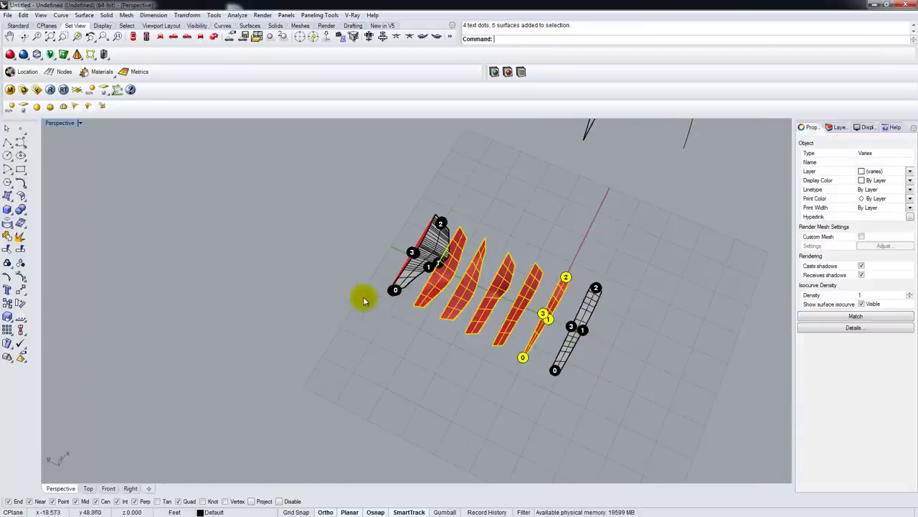
{"action": "left_click", "coordinate": [455, 338]}
{"action": "right_click_drag", "start_coordinate": [458, 337], "coordinate": [539, 338]}
{"action": "left_click", "coordinate": [570, 296]}
{"action": "left_click", "coordinate": [533, 346]}
{"action": "left_click_drag", "start_coordinate": [549, 348], "coordinate": [460, 321]}
{"action": "left_click", "coordinate": [486, 348]}
{"action": "left_click_drag", "start_coordinate": [513, 347], "coordinate": [431, 300]}
{"action": "right_click_drag", "start_coordinate": [437, 303], "coordinate": [448, 304]}
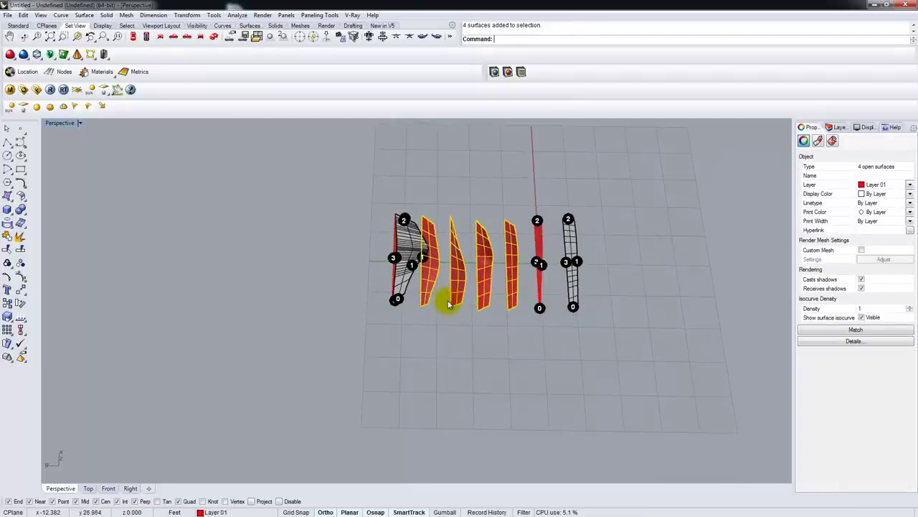
{"action": "key", "text": "Return"}
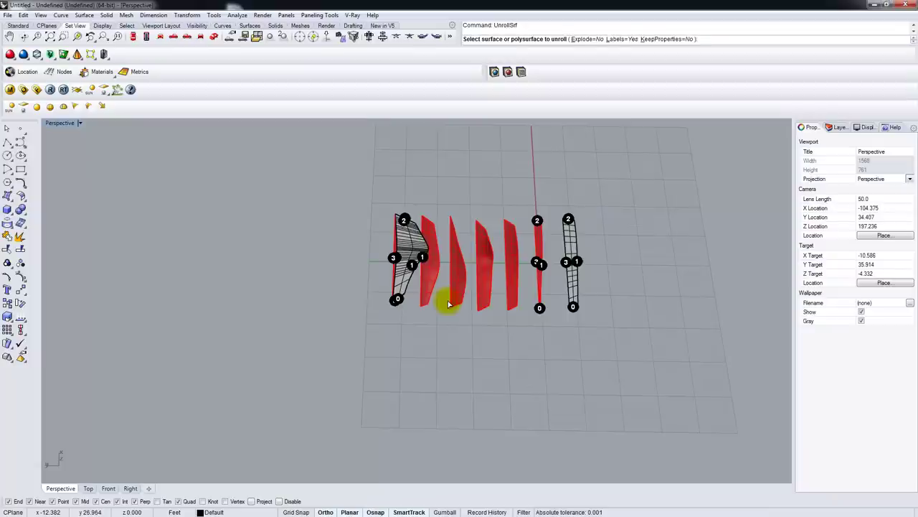
Step: Try unrolling the panel next to the origin panel with the Labels option toggled, and undo the unroll
{"action": "left_click", "coordinate": [514, 292]}
{"action": "left_click", "coordinate": [609, 38]}
{"action": "key", "text": "Return"}
{"action": "left_click", "coordinate": [481, 231]}
{"action": "left_click_drag", "start_coordinate": [481, 231], "coordinate": [629, 260]}
{"action": "key", "text": "ctrl+z"}
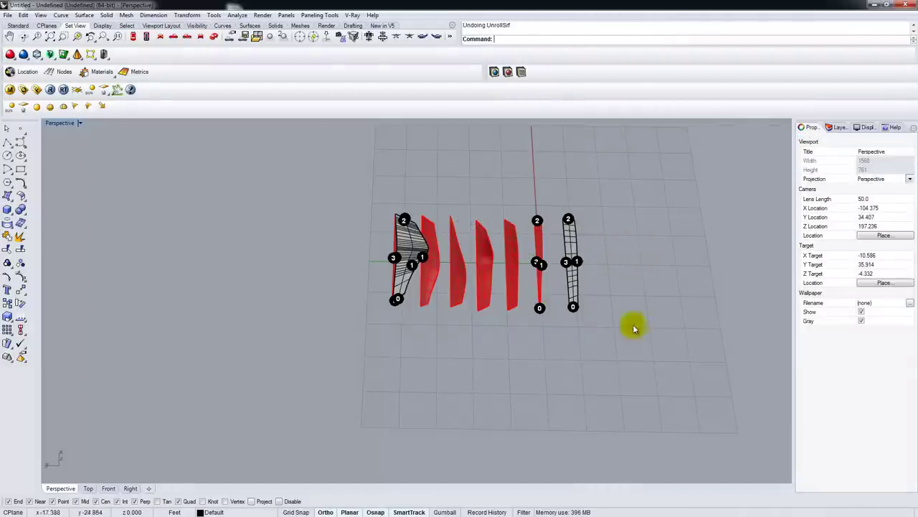
Step: Delete all baked panels, unrolled copies and label dots from the ground grid
{"action": "left_click_drag", "start_coordinate": [634, 328], "coordinate": [273, 190]}
{"action": "key", "text": "Delete"}
{"action": "right_click_drag", "start_coordinate": [548, 222], "coordinate": [510, 206]}
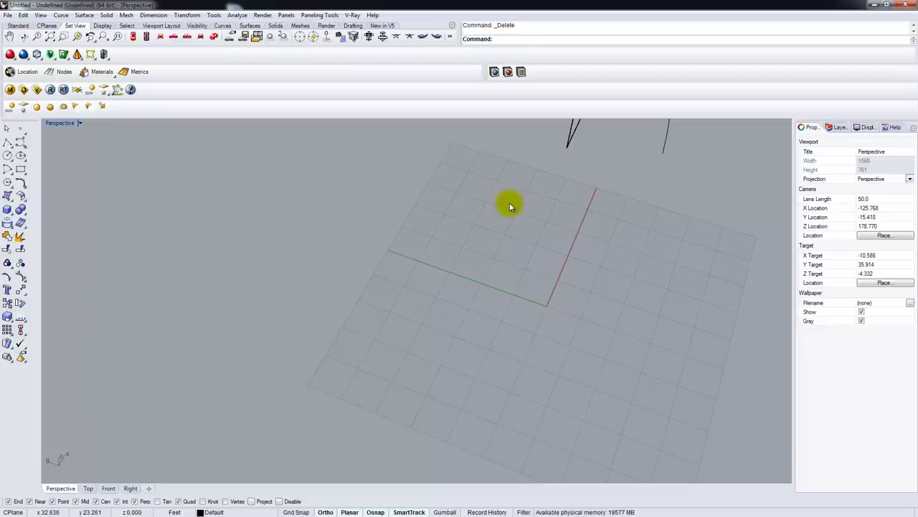
Step: Reopen Grasshopper and set the Distance slider feeding the Contour component to 2
{"action": "type", "text": "Gra"}
{"action": "key", "text": "Return"}
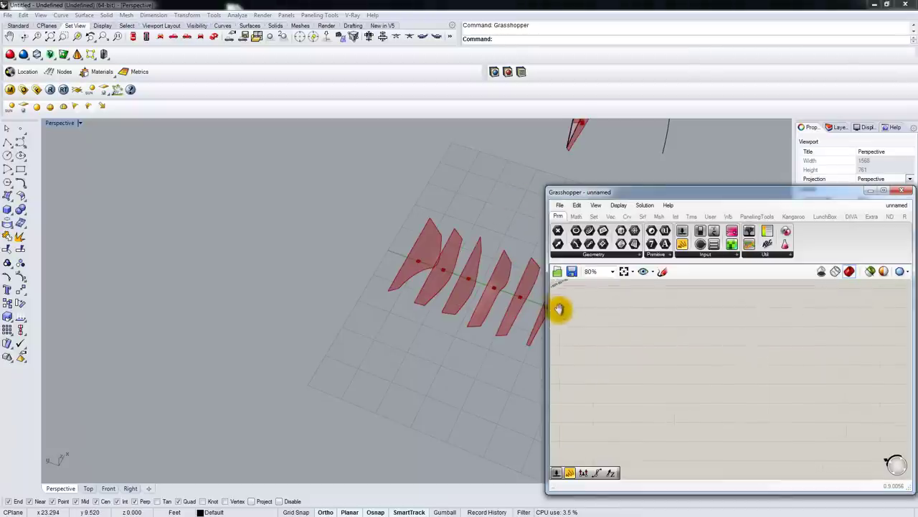
{"action": "scroll", "coordinate": [621, 349], "scroll_direction": "up", "scroll_amount": 6}
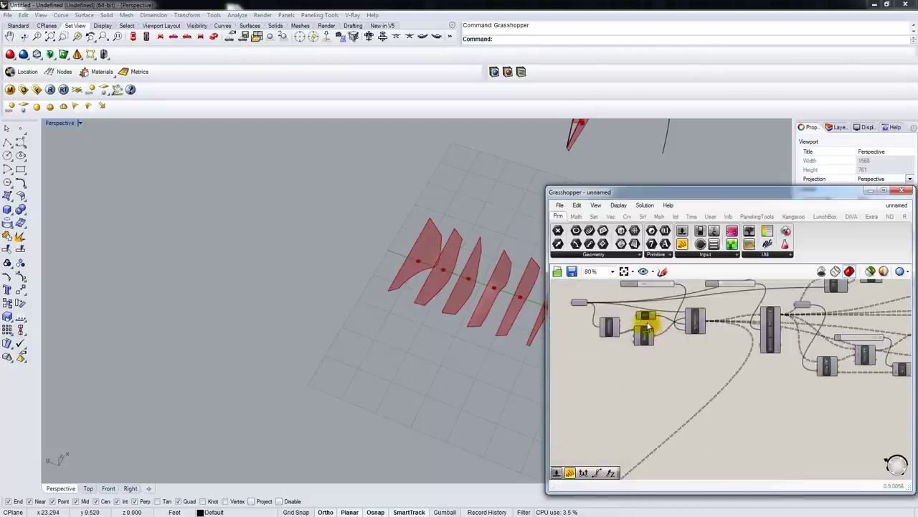
{"action": "right_click_drag", "start_coordinate": [661, 392], "coordinate": [661, 386]}
{"action": "left_click_drag", "start_coordinate": [640, 320], "coordinate": [634, 320]}
{"action": "scroll", "coordinate": [371, 284], "scroll_direction": "down", "scroll_amount": 5}
{"action": "right_click_drag", "start_coordinate": [371, 284], "coordinate": [370, 323]}
{"action": "left_click_drag", "start_coordinate": [632, 320], "coordinate": [634, 319]}
{"action": "right_click_drag", "start_coordinate": [408, 355], "coordinate": [350, 316]}
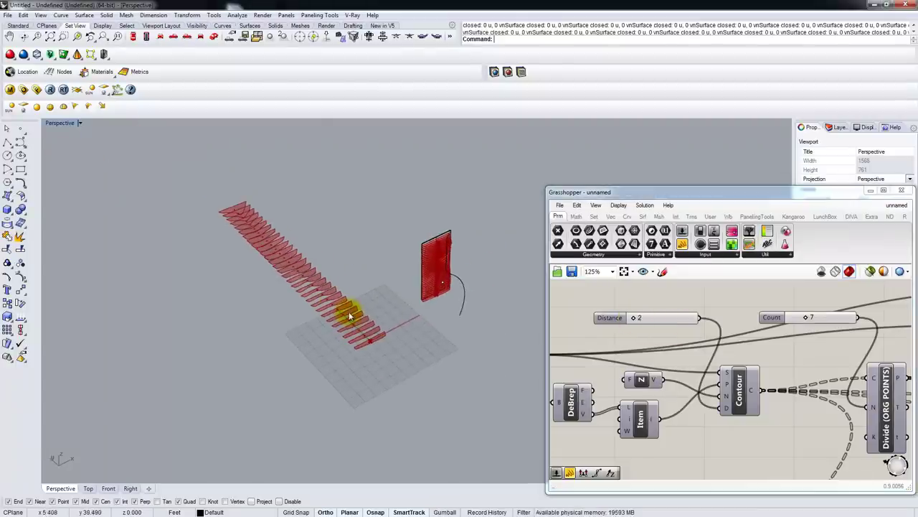
Step: Hide the vertical source surface behind the stacked contour panels
{"action": "left_click_drag", "start_coordinate": [215, 199], "coordinate": [384, 423]}
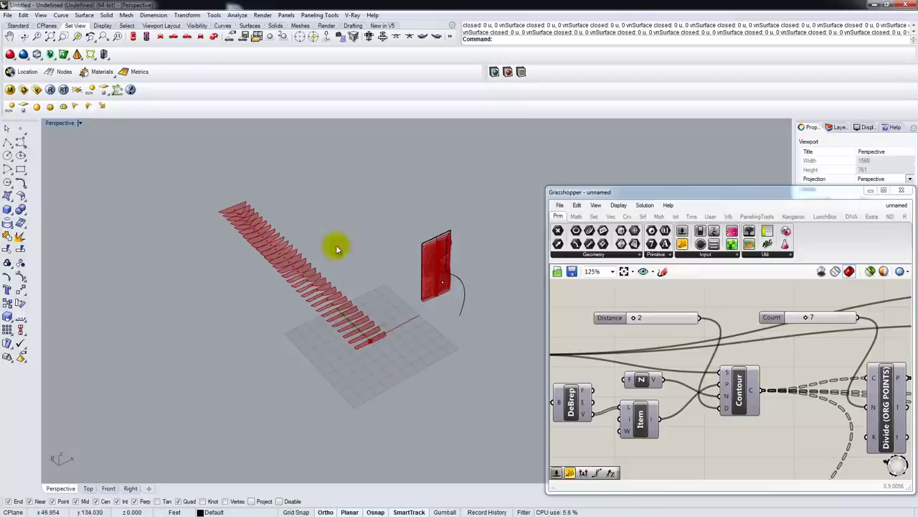
{"action": "scroll", "coordinate": [394, 348], "scroll_direction": "up", "scroll_amount": 5}
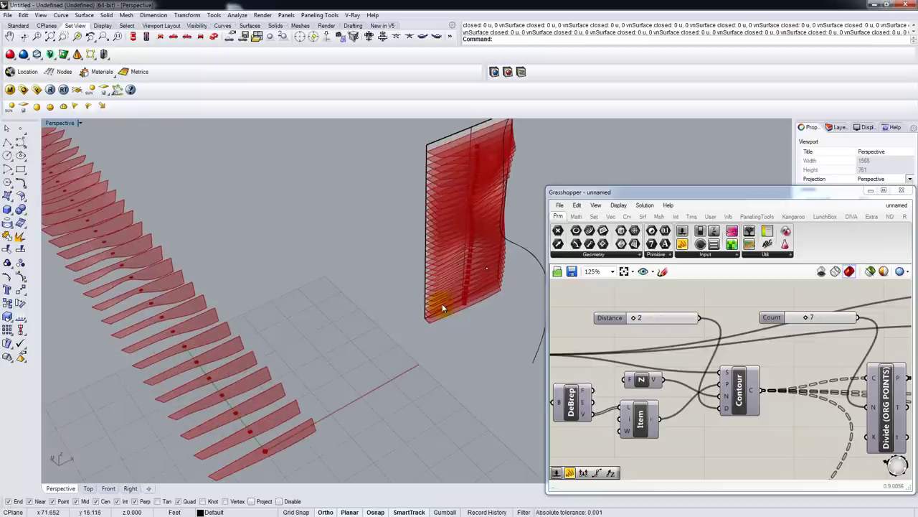
{"action": "scroll", "coordinate": [816, 370], "scroll_direction": "down", "scroll_amount": 10}
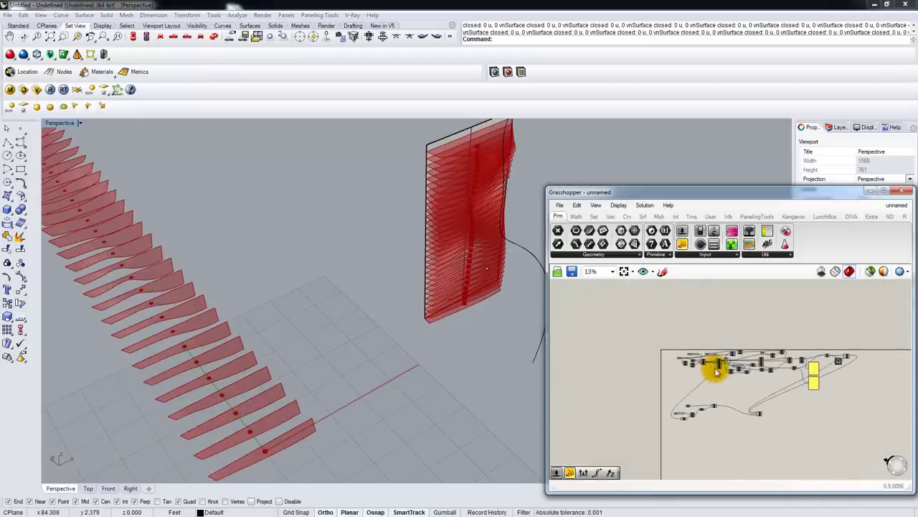
{"action": "right_click_drag", "start_coordinate": [468, 329], "coordinate": [446, 269]}
{"action": "left_click", "coordinate": [509, 205]}
{"action": "type", "text": "Hide"}
{"action": "key", "text": "Return"}
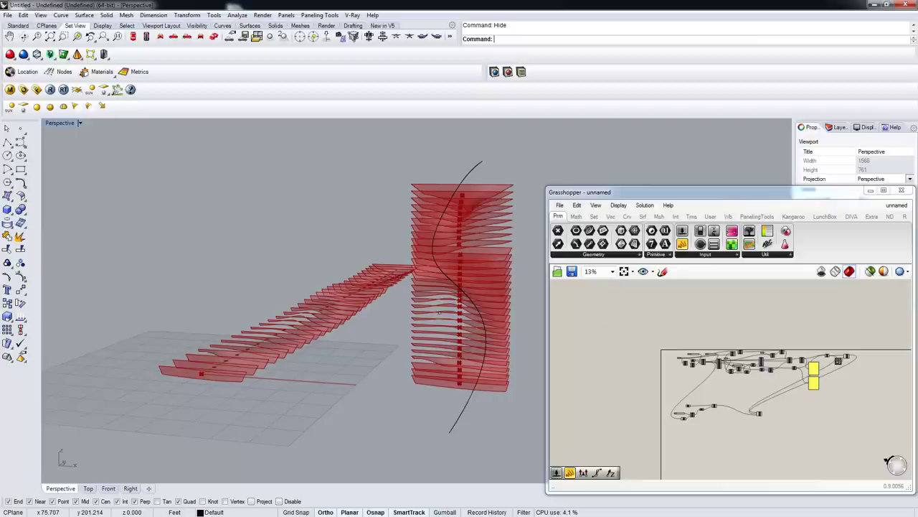